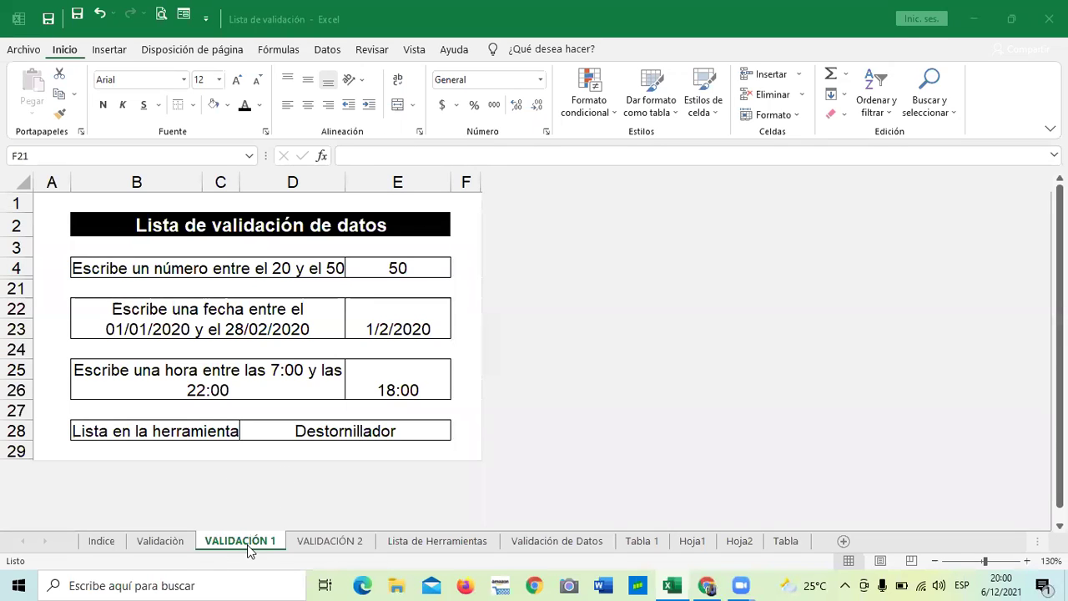
Step: Look over the VALIDACIÓN 2 and VALIDACIÓN 1 sheets, and open the Validación de Datos sheet
{"action": "left_click", "coordinate": [332, 542]}
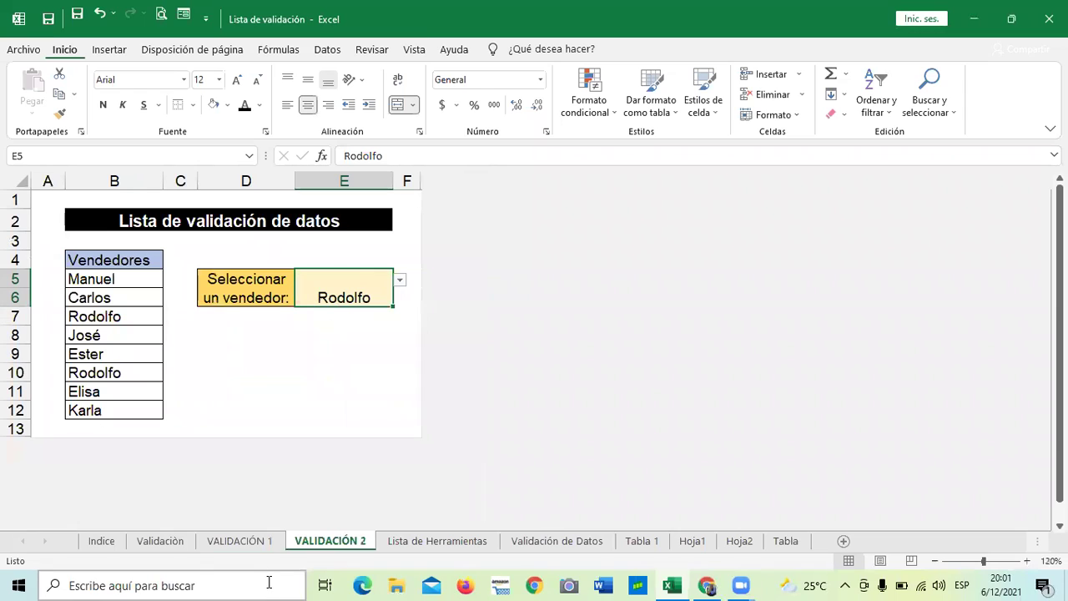
{"action": "left_click", "coordinate": [239, 541]}
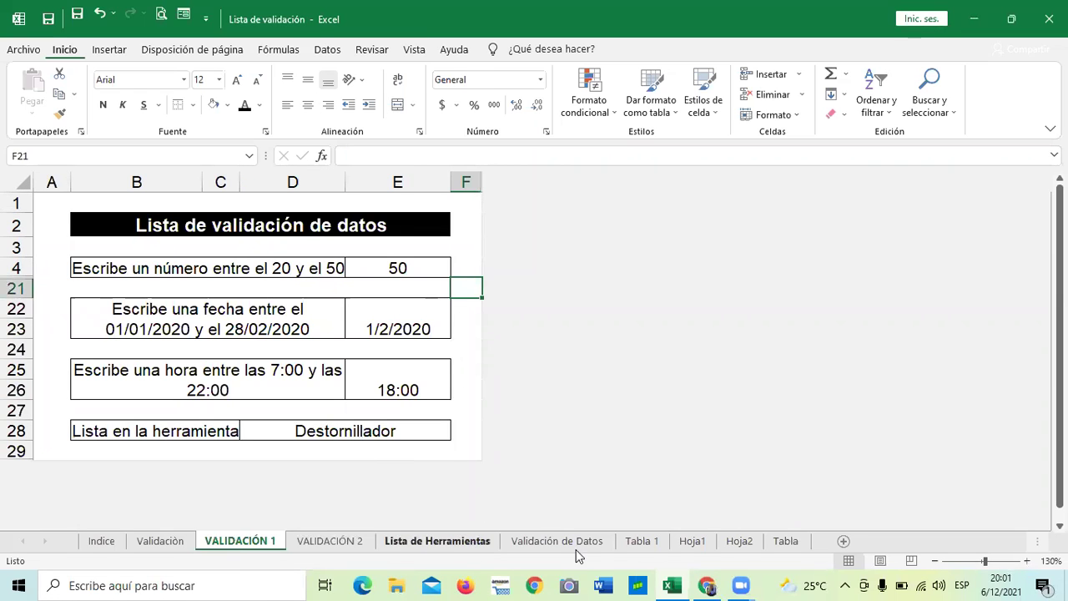
{"action": "left_click", "coordinate": [586, 544]}
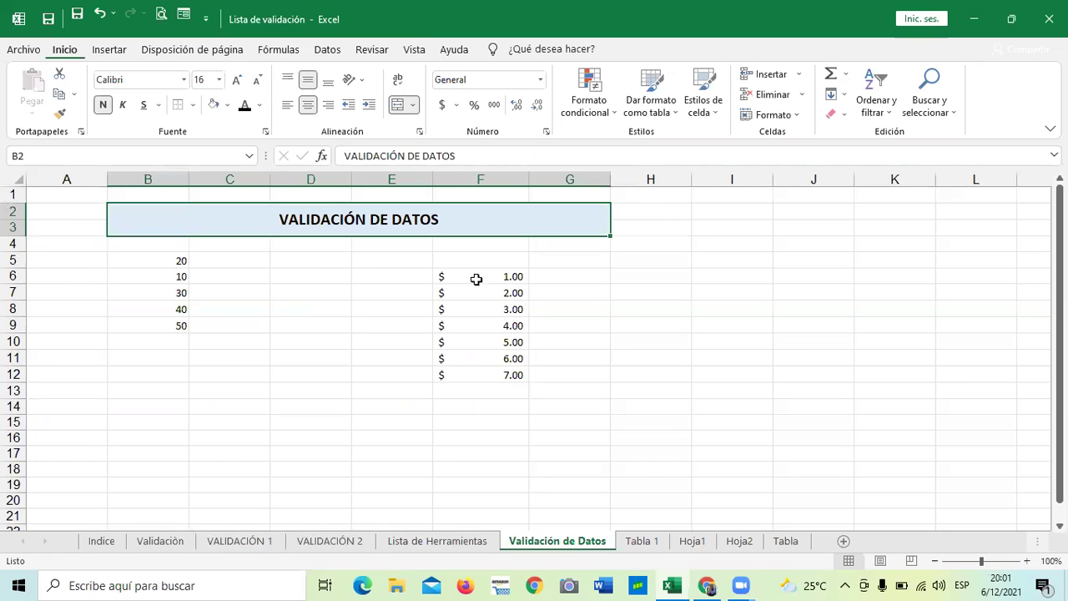
Step: Examine the dollar amounts in cells F6 to F12 of the Validación de Datos sheet
{"action": "left_click", "coordinate": [473, 276]}
{"action": "left_click", "coordinate": [468, 312]}
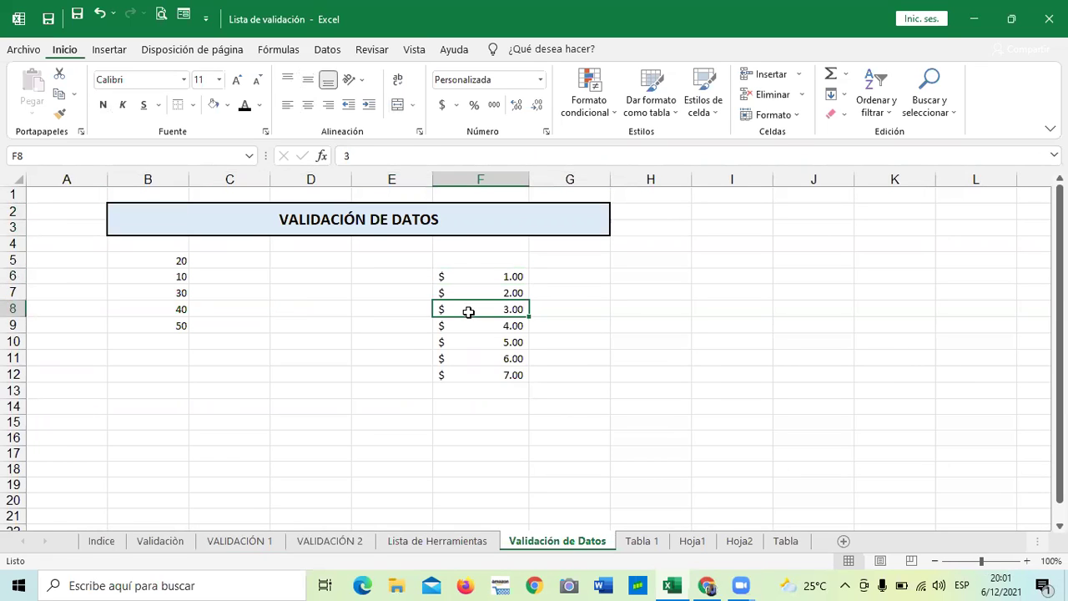
{"action": "left_click", "coordinate": [470, 374]}
{"action": "left_click", "coordinate": [472, 358]}
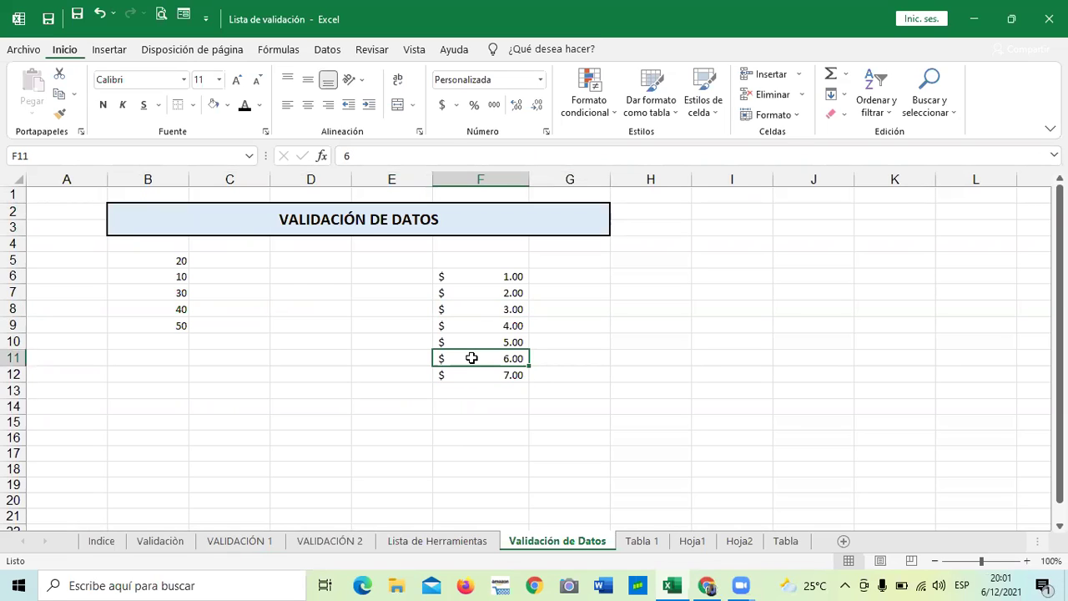
{"action": "left_click", "coordinate": [477, 312]}
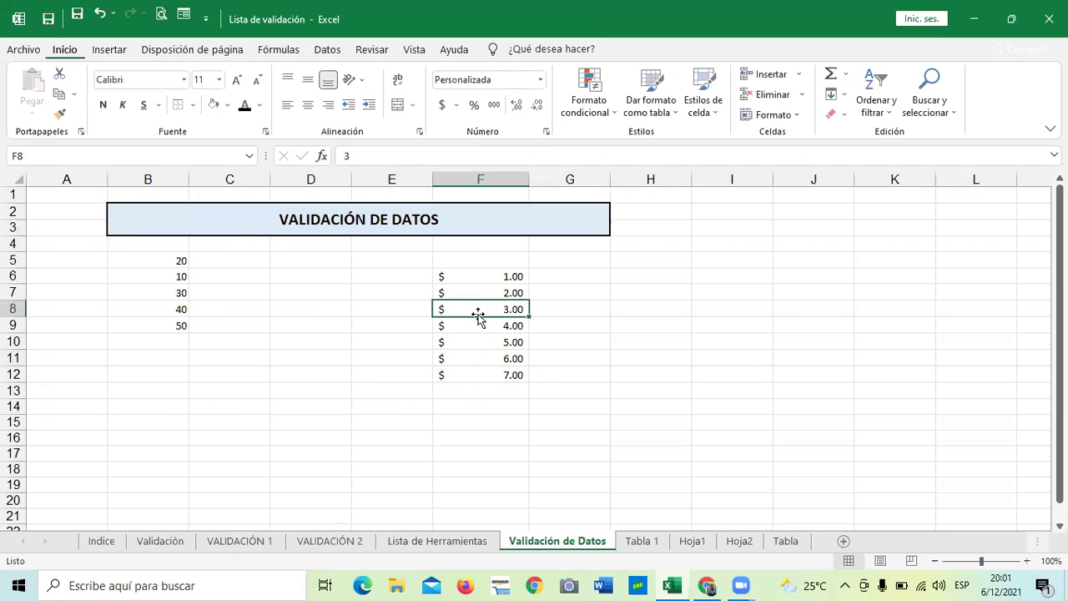
{"action": "left_click", "coordinate": [481, 290]}
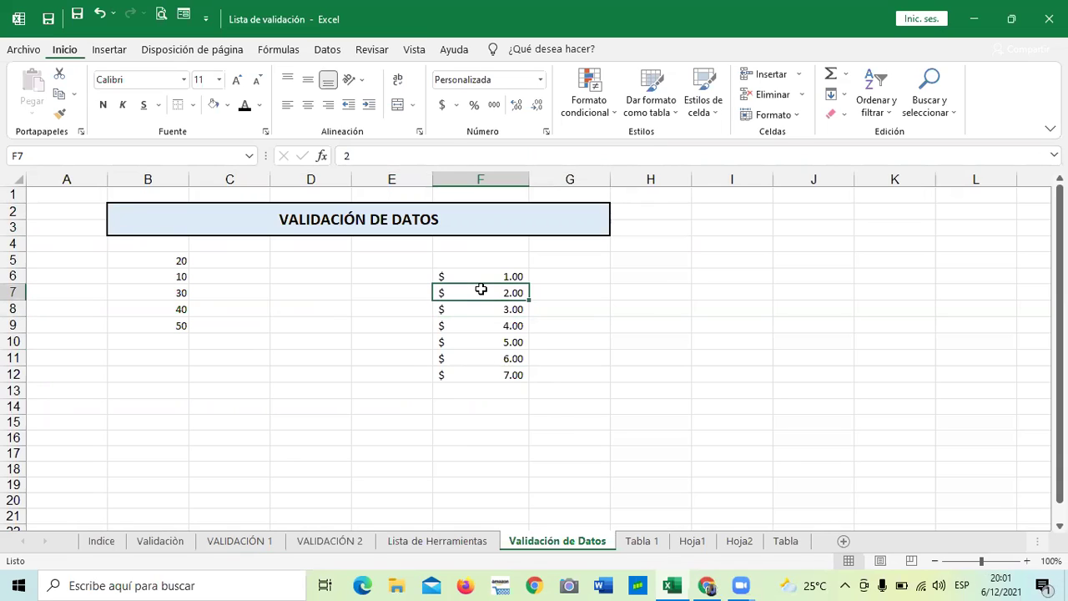
{"action": "left_click", "coordinate": [482, 277]}
{"action": "left_click", "coordinate": [474, 323]}
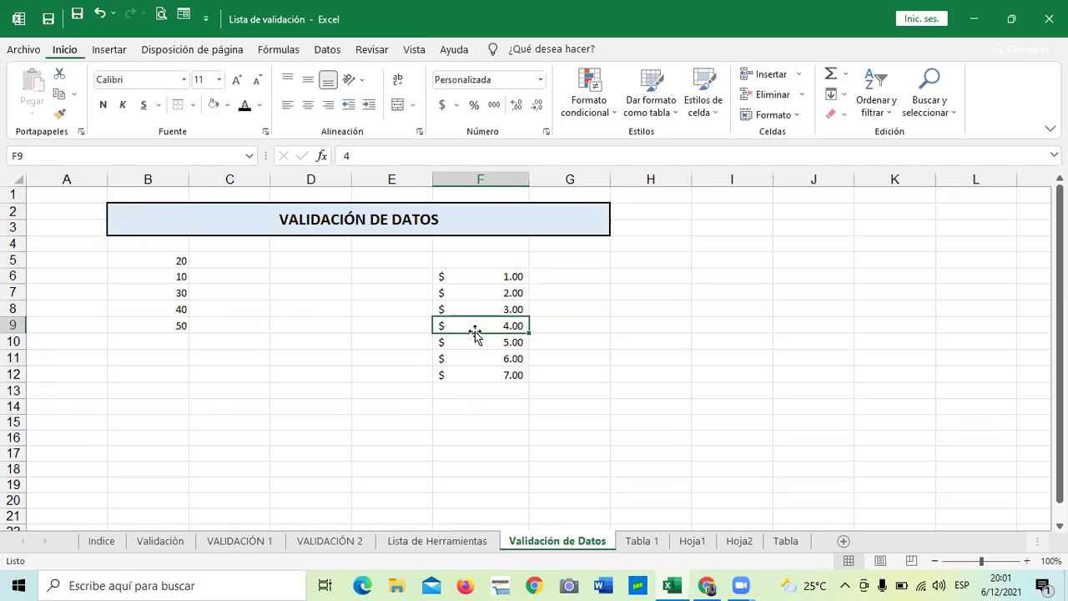
Step: Try to replace the value in cell F8 with 2 and cancel the entry
{"action": "left_click", "coordinate": [486, 307]}
{"action": "key", "text": "BackSpace"}
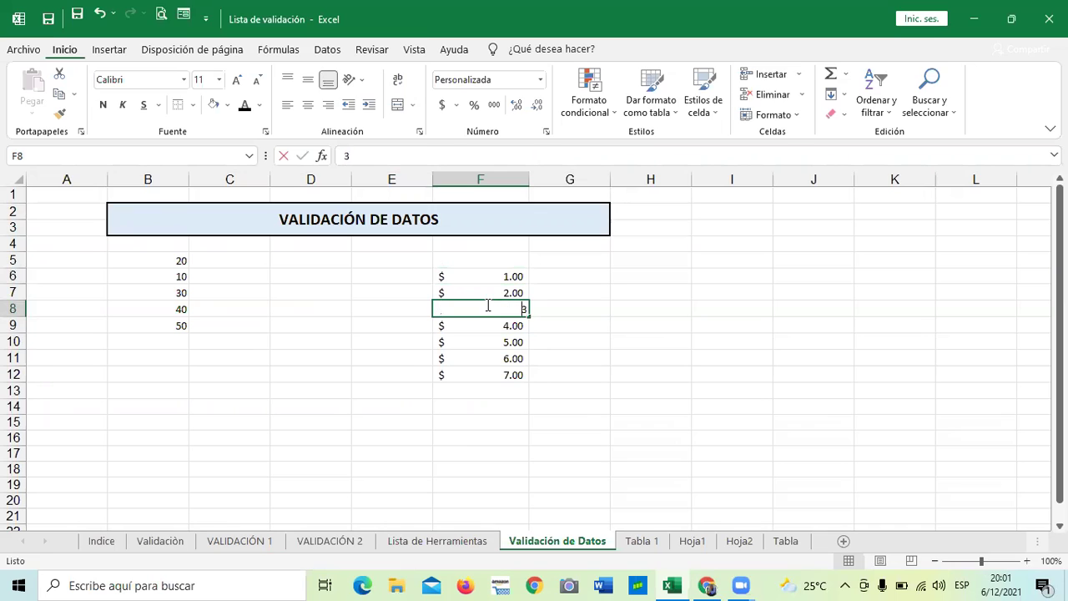
{"action": "type", "text": "2"}
{"action": "key", "text": "Return"}
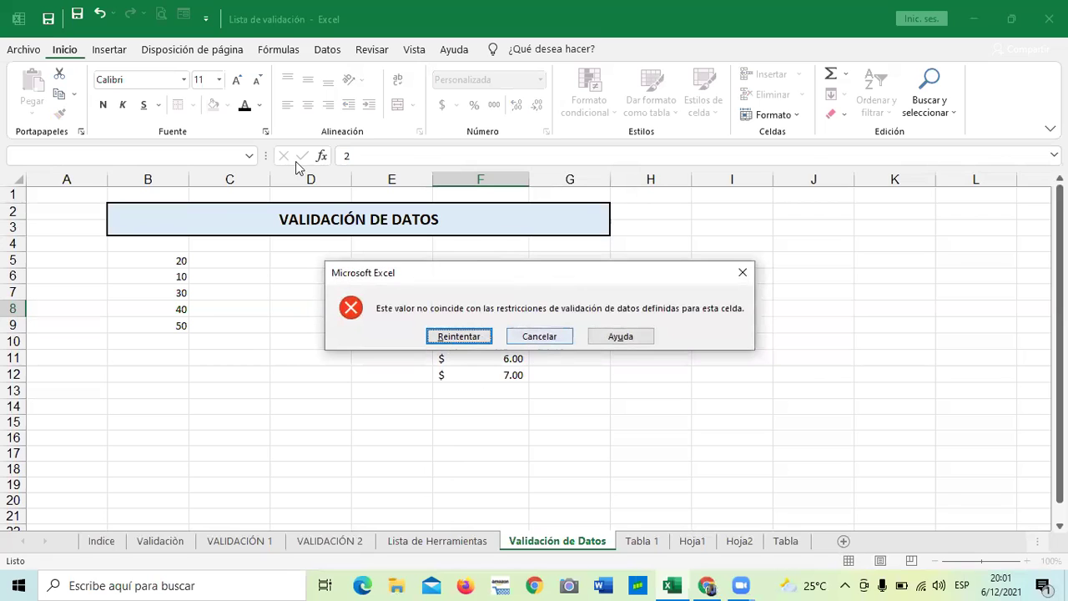
{"action": "left_click", "coordinate": [543, 339]}
{"action": "left_click", "coordinate": [484, 451]}
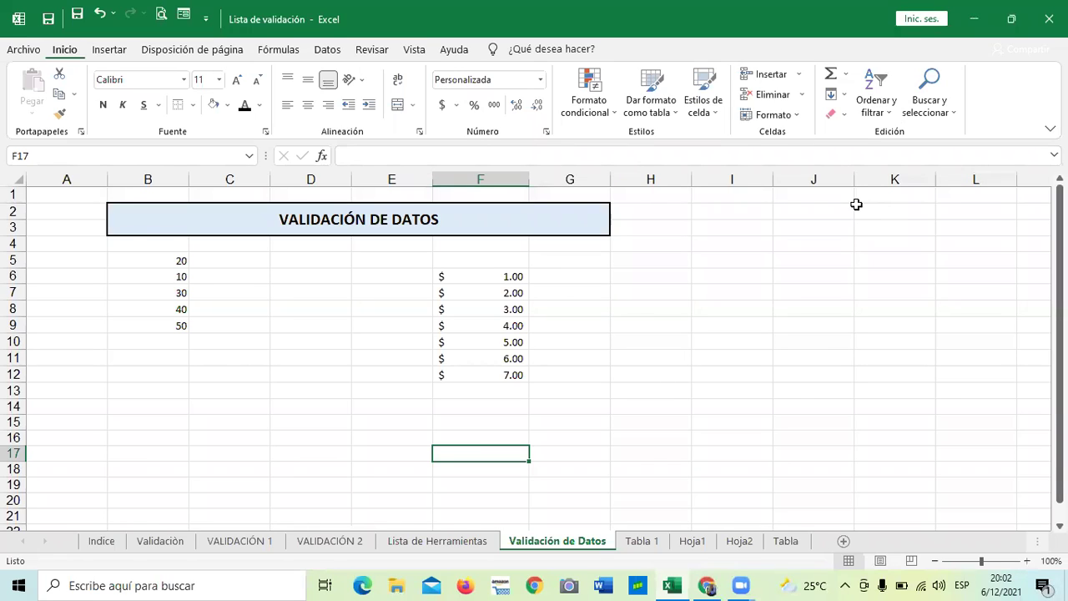
{"action": "left_click", "coordinate": [636, 328]}
{"action": "left_click", "coordinate": [645, 275]}
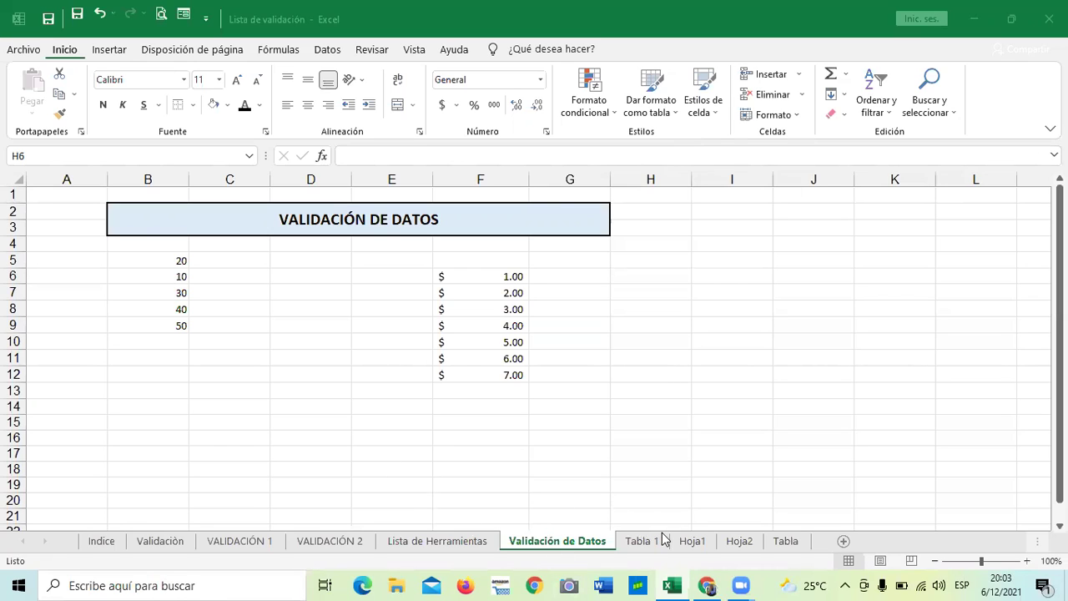
Step: Switch to Chrome and open Examen Final under Sección 4 in the Excel básico course outline
{"action": "left_click", "coordinate": [706, 584]}
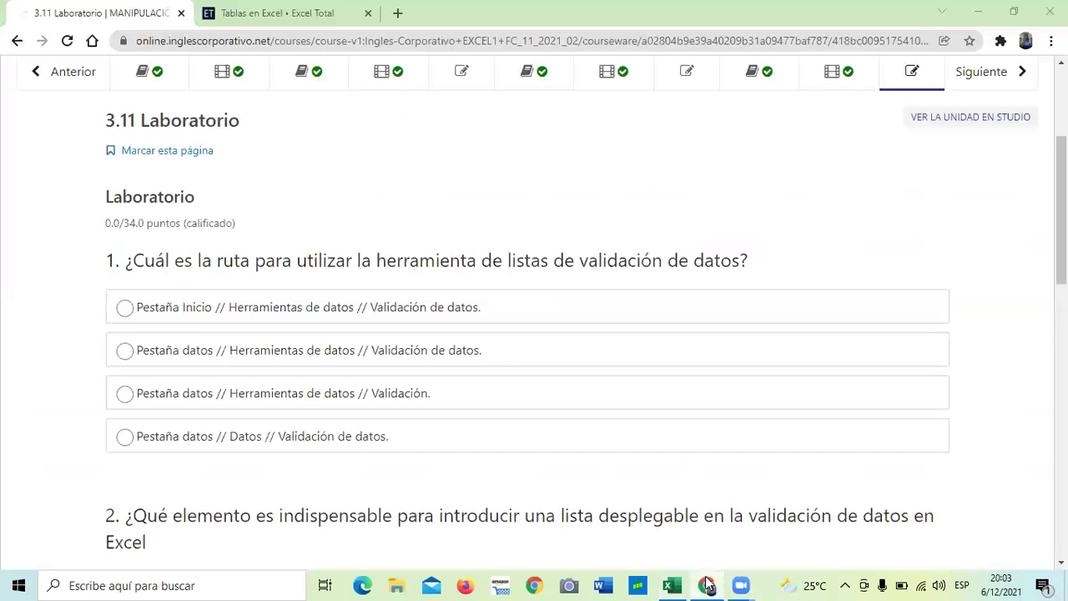
{"action": "scroll", "coordinate": [612, 472], "scroll_direction": "up", "scroll_amount": 3}
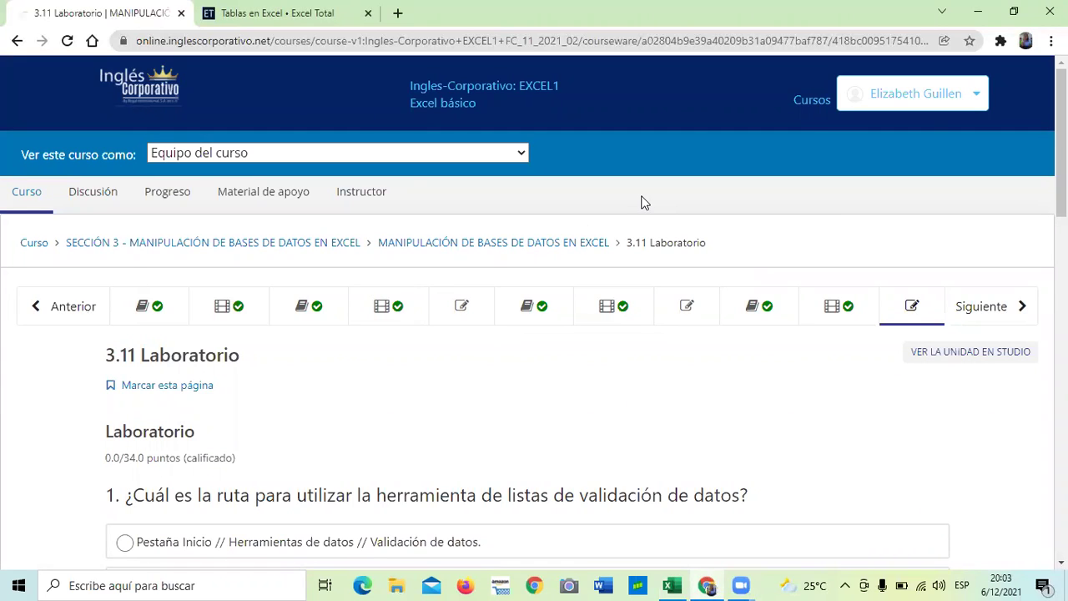
{"action": "left_click", "coordinate": [35, 242]}
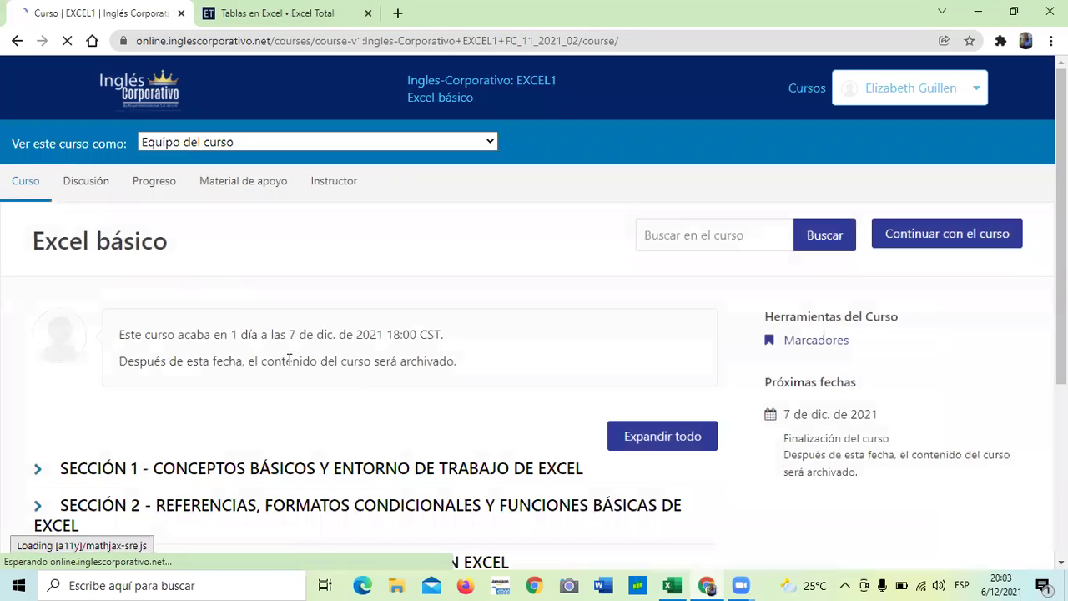
{"action": "scroll", "coordinate": [258, 428], "scroll_direction": "down", "scroll_amount": 3}
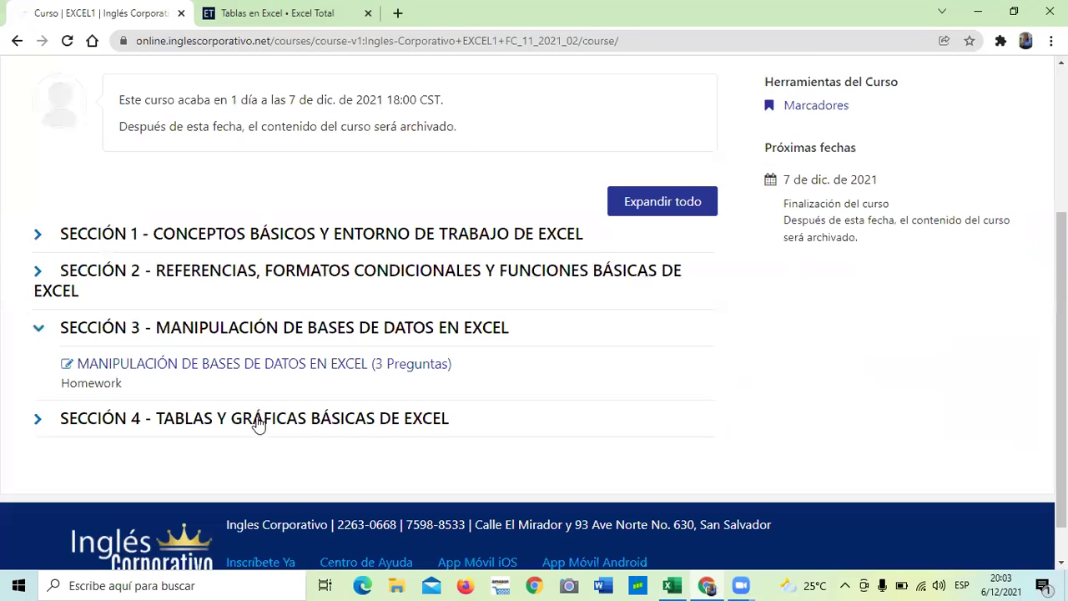
{"action": "left_click", "coordinate": [258, 421]}
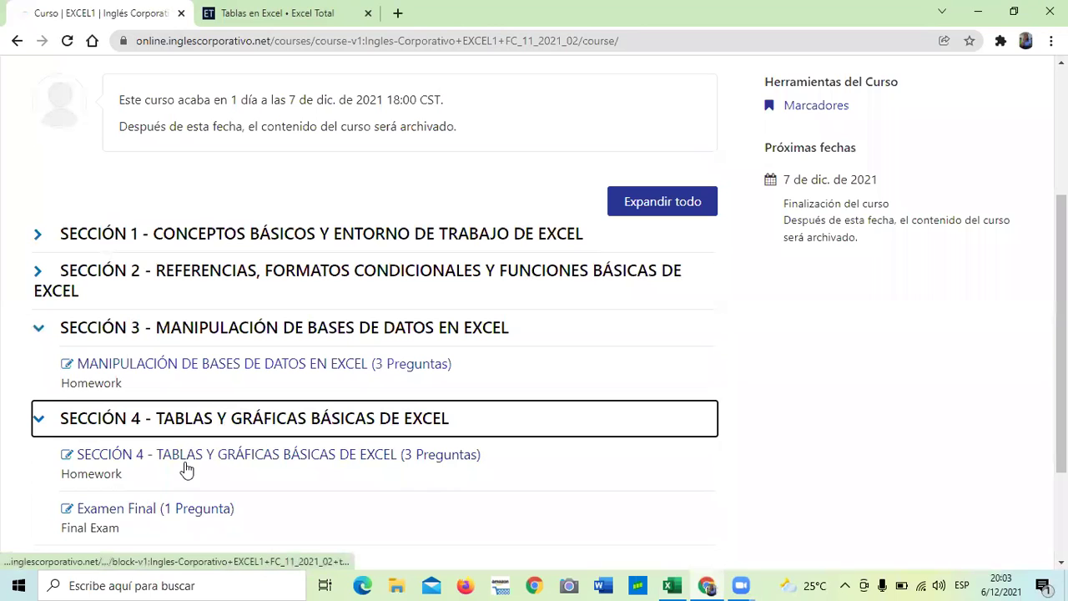
{"action": "scroll", "coordinate": [279, 472], "scroll_direction": "down", "scroll_amount": 1}
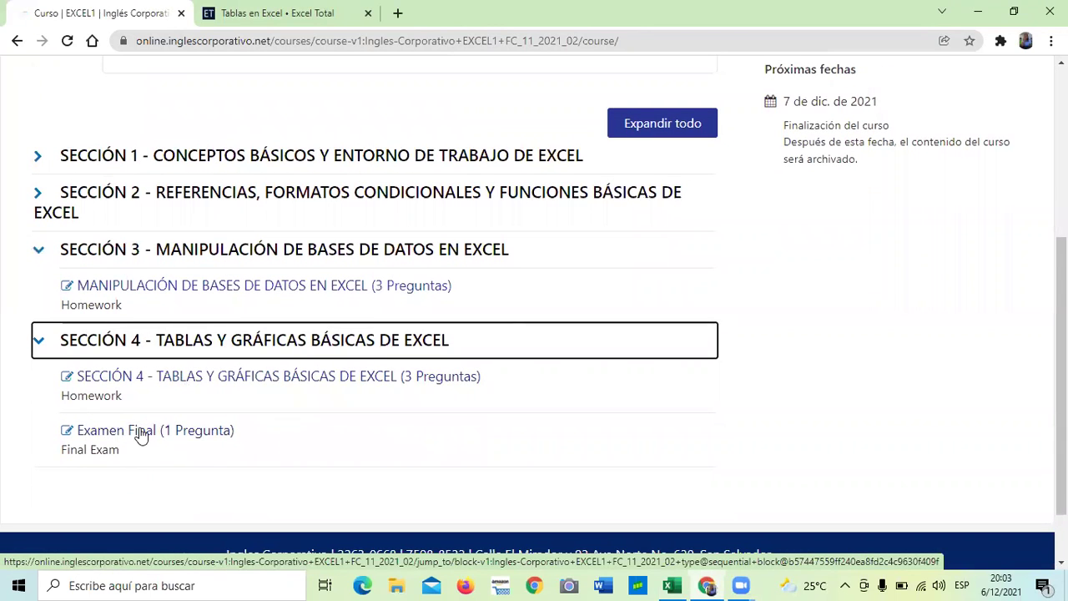
{"action": "left_click", "coordinate": [140, 432]}
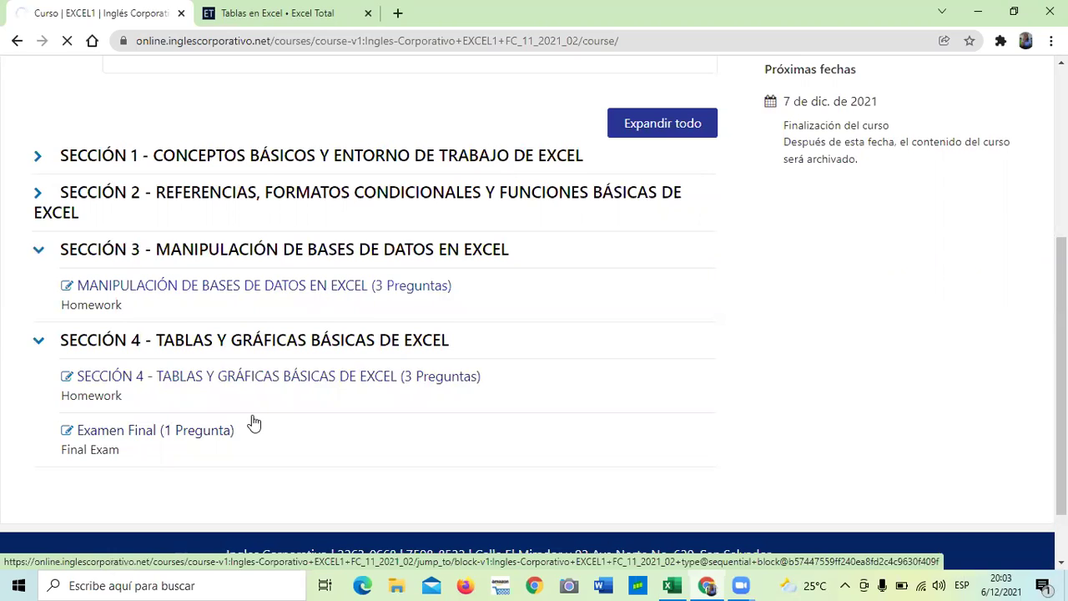
{"action": "key", "text": "XF86AudioRaiseVolume"}
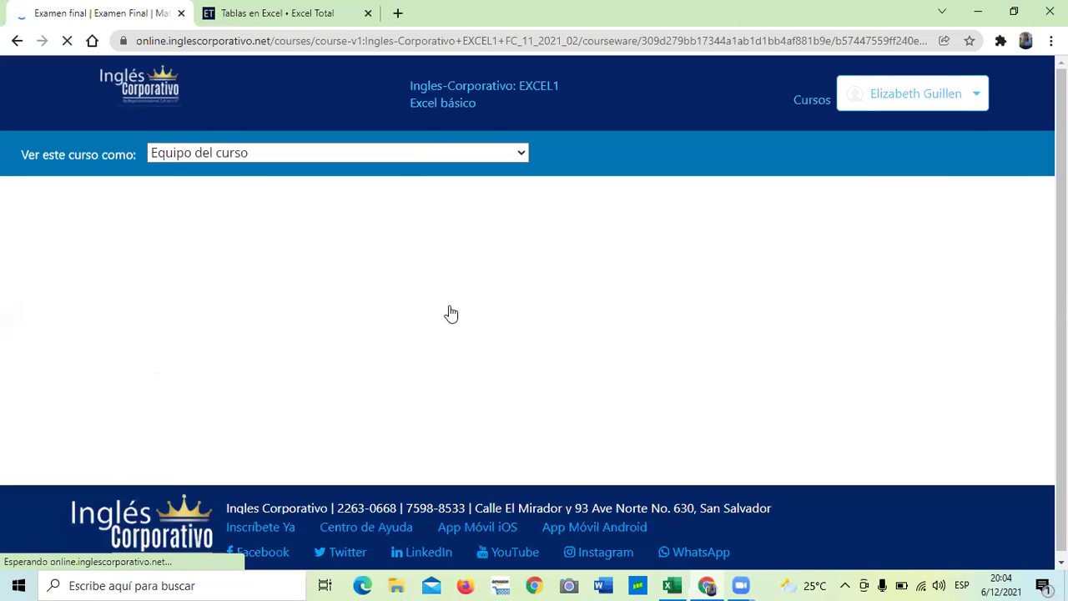
Step: Read through the final exam from question 1 to the end of question 15
{"action": "scroll", "coordinate": [470, 351], "scroll_direction": "down", "scroll_amount": 1}
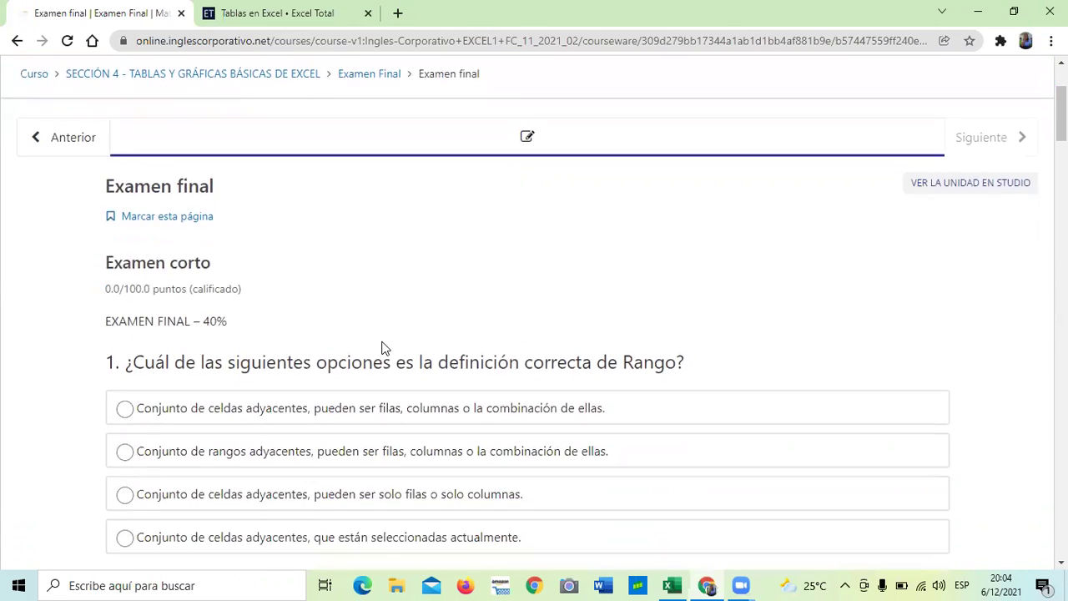
{"action": "scroll", "coordinate": [381, 347], "scroll_direction": "down", "scroll_amount": 4}
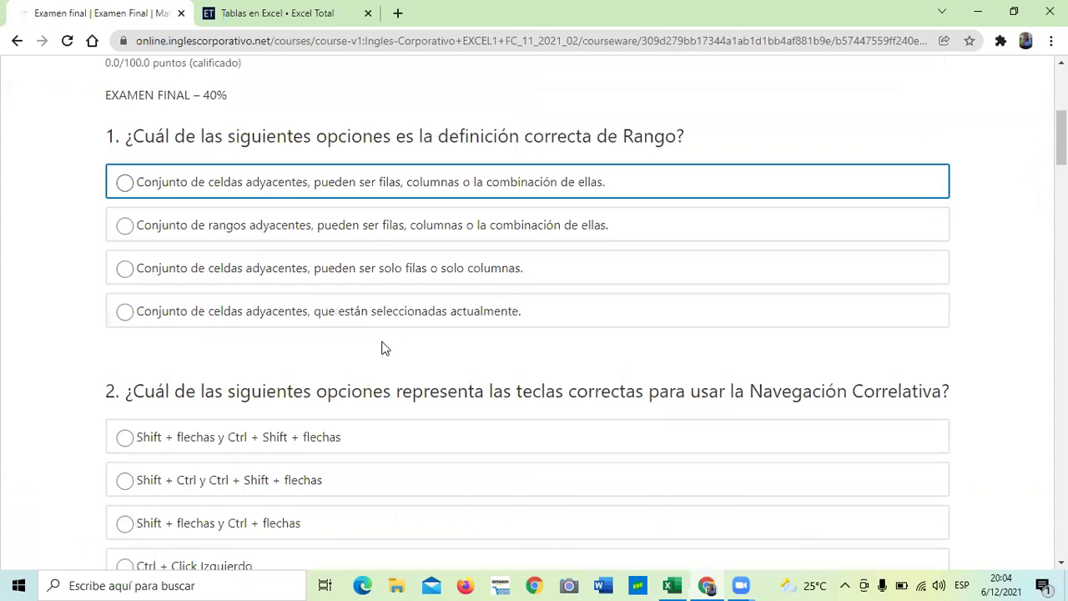
{"action": "scroll", "coordinate": [381, 347], "scroll_direction": "down", "scroll_amount": 2}
{"action": "scroll", "coordinate": [382, 344], "scroll_direction": "down", "scroll_amount": 5}
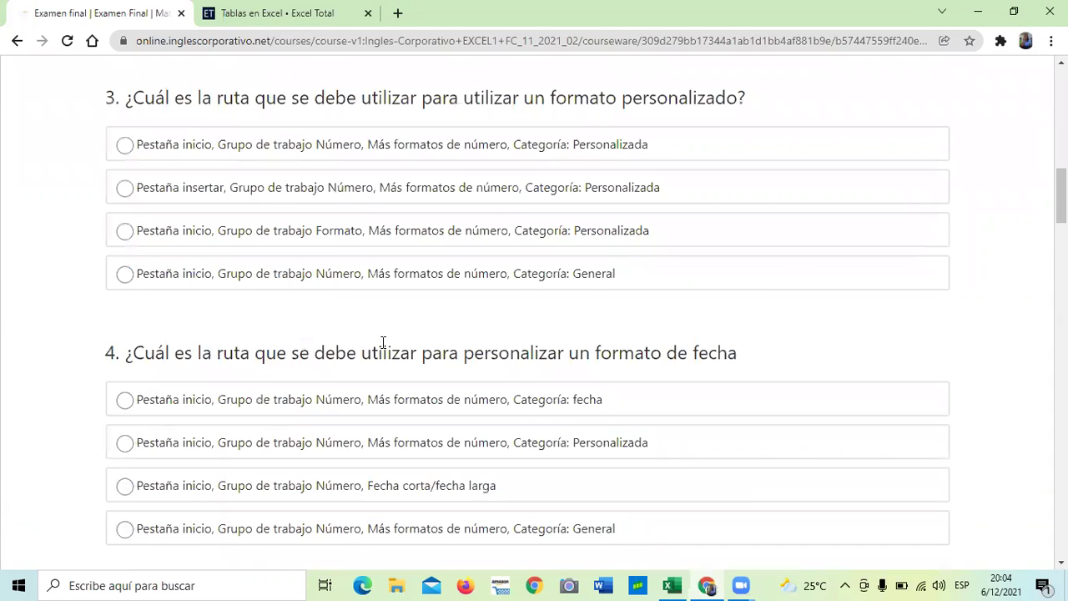
{"action": "scroll", "coordinate": [383, 342], "scroll_direction": "down", "scroll_amount": 4}
{"action": "scroll", "coordinate": [383, 347], "scroll_direction": "down", "scroll_amount": 2}
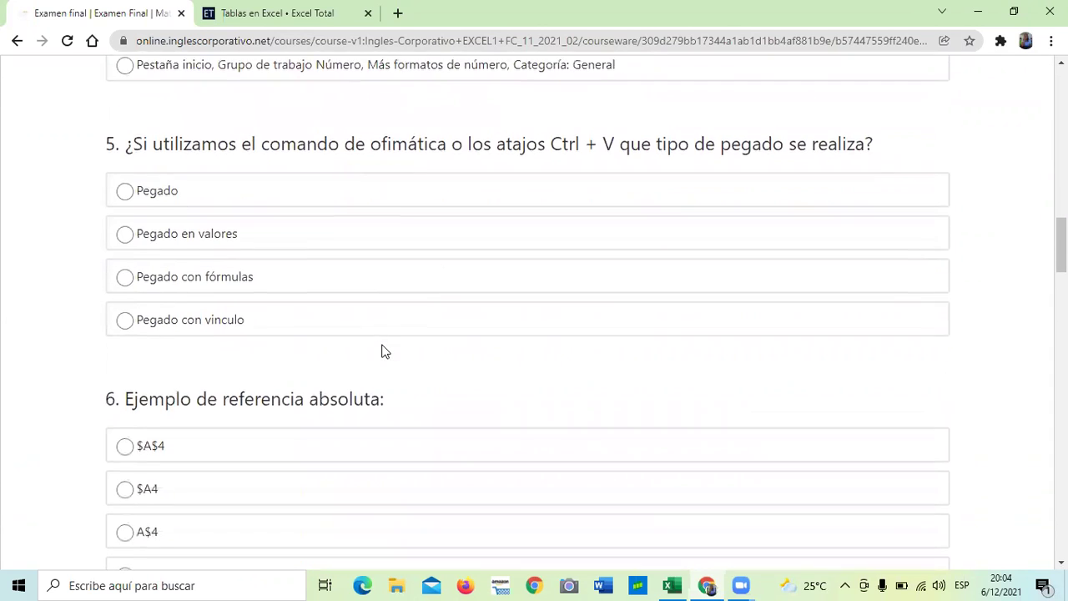
{"action": "scroll", "coordinate": [383, 347], "scroll_direction": "down", "scroll_amount": 3}
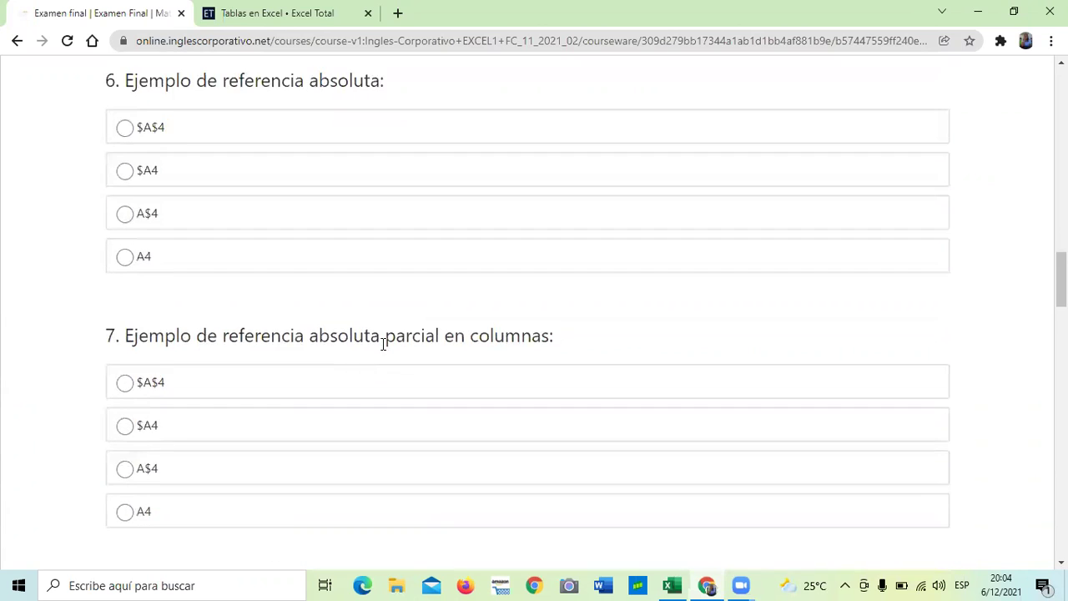
{"action": "scroll", "coordinate": [383, 350], "scroll_direction": "down", "scroll_amount": 6}
{"action": "scroll", "coordinate": [383, 350], "scroll_direction": "down", "scroll_amount": 3}
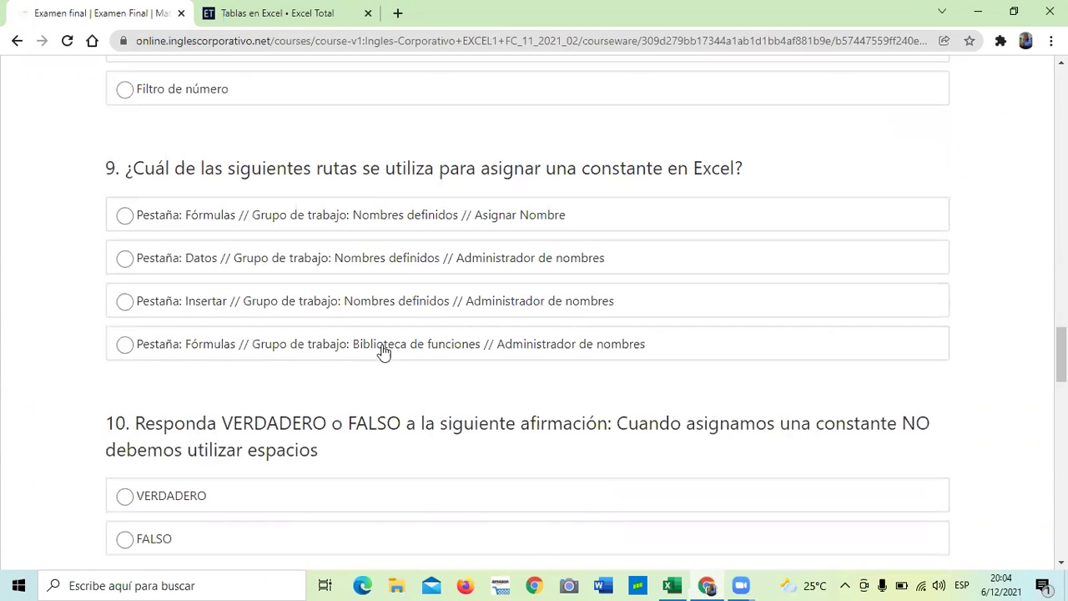
{"action": "scroll", "coordinate": [383, 351], "scroll_direction": "down", "scroll_amount": 9}
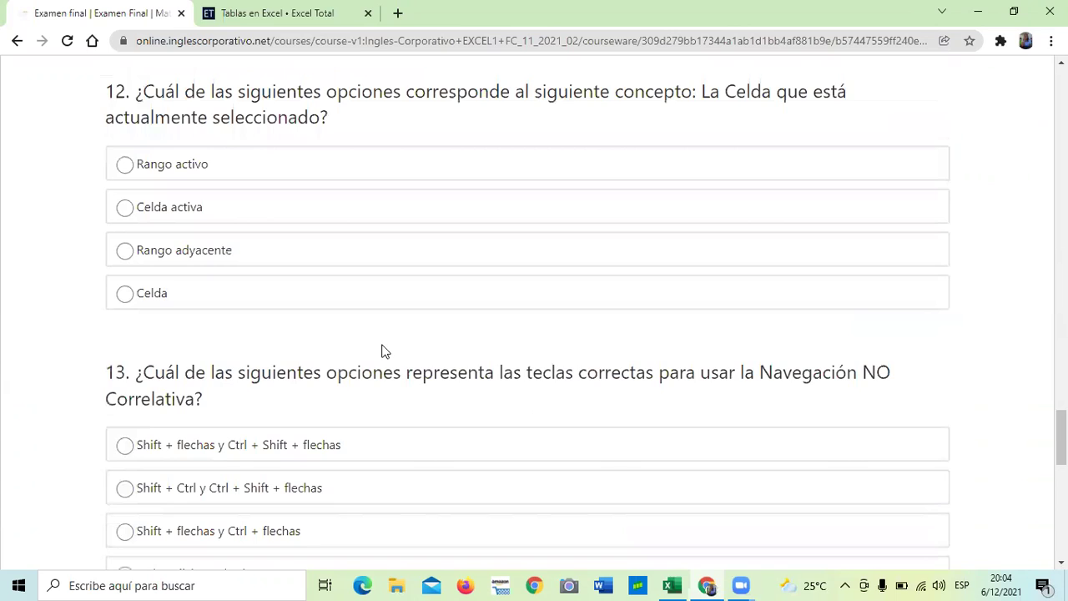
{"action": "scroll", "coordinate": [383, 350], "scroll_direction": "down", "scroll_amount": 4}
{"action": "scroll", "coordinate": [383, 347], "scroll_direction": "down", "scroll_amount": 3}
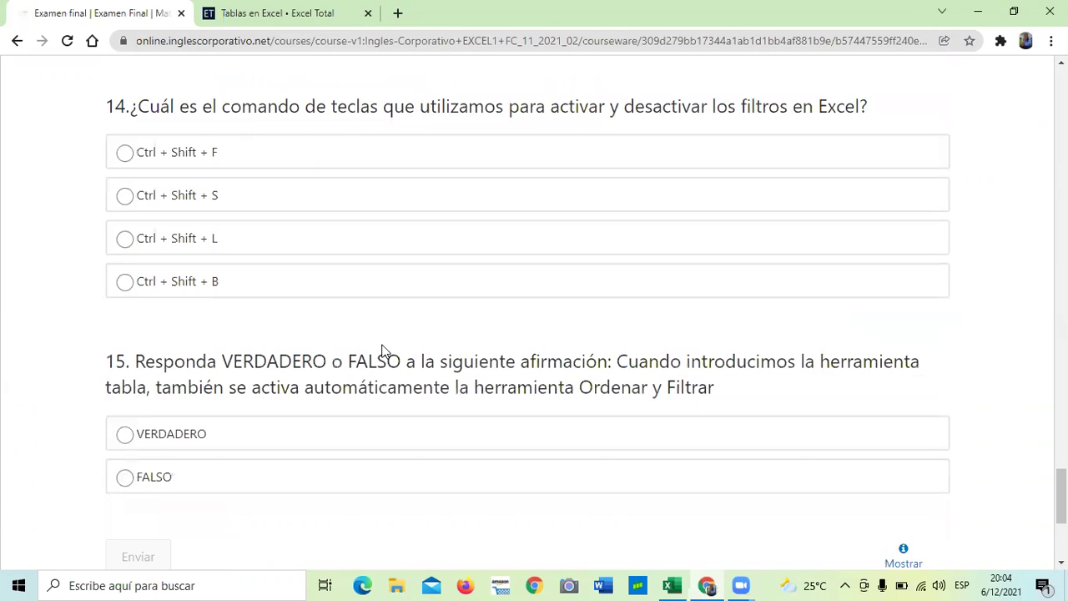
{"action": "scroll", "coordinate": [383, 350], "scroll_direction": "down", "scroll_amount": 3}
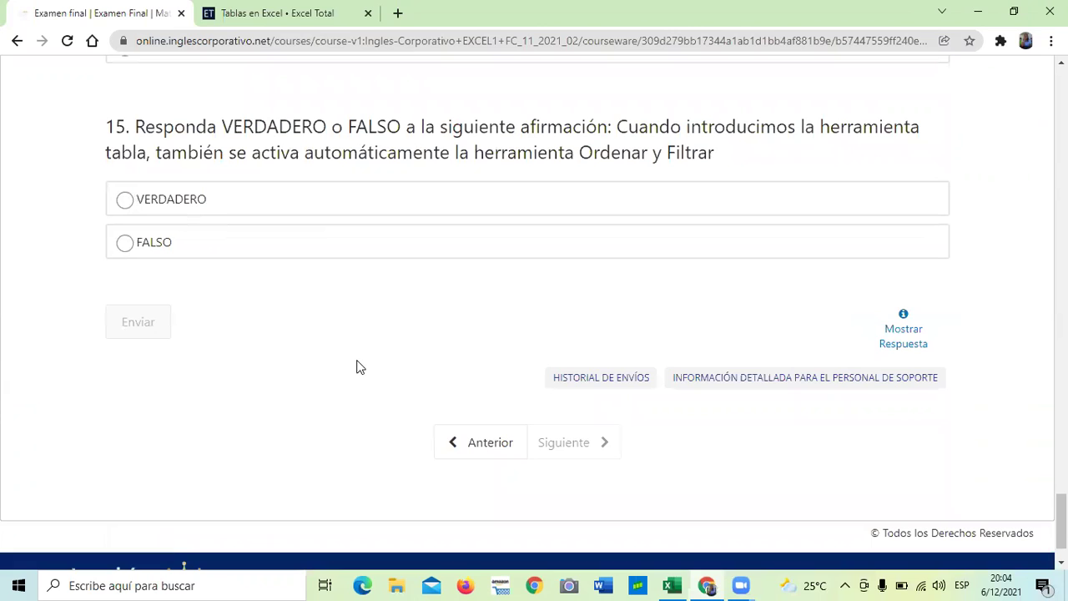
Step: Review the final exam questions in reverse from question 15 back to the exam heading
{"action": "scroll", "coordinate": [356, 368], "scroll_direction": "up", "scroll_amount": 2}
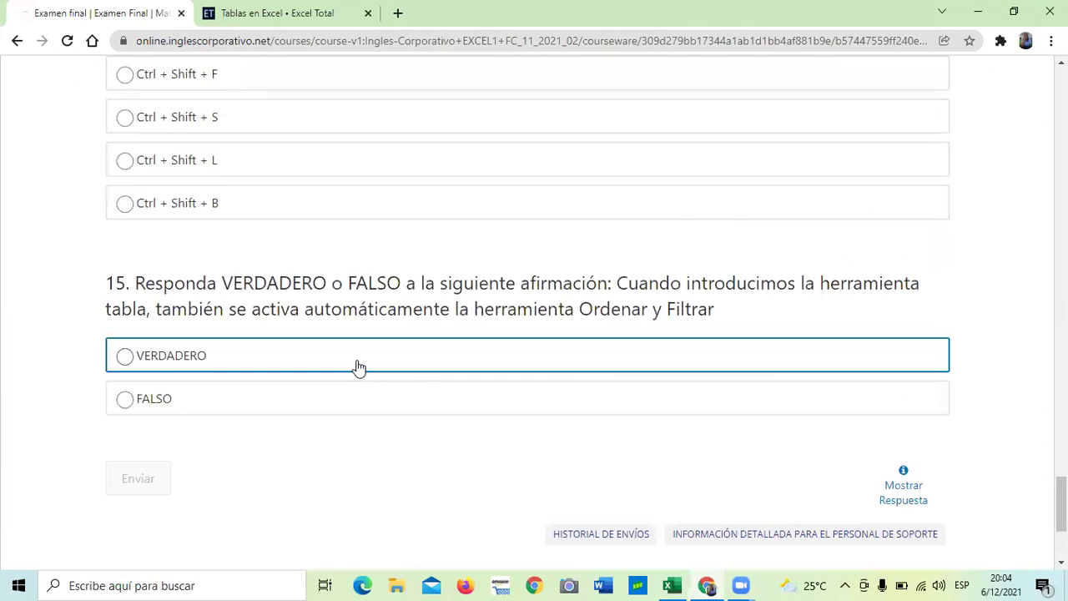
{"action": "scroll", "coordinate": [359, 368], "scroll_direction": "up", "scroll_amount": 1}
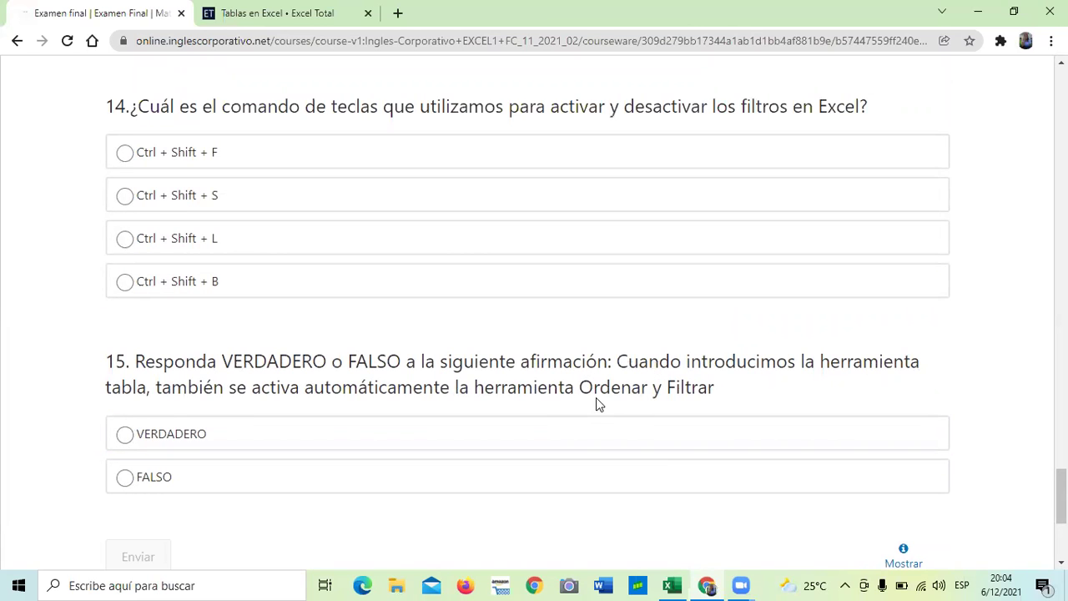
{"action": "scroll", "coordinate": [595, 397], "scroll_direction": "up", "scroll_amount": 4}
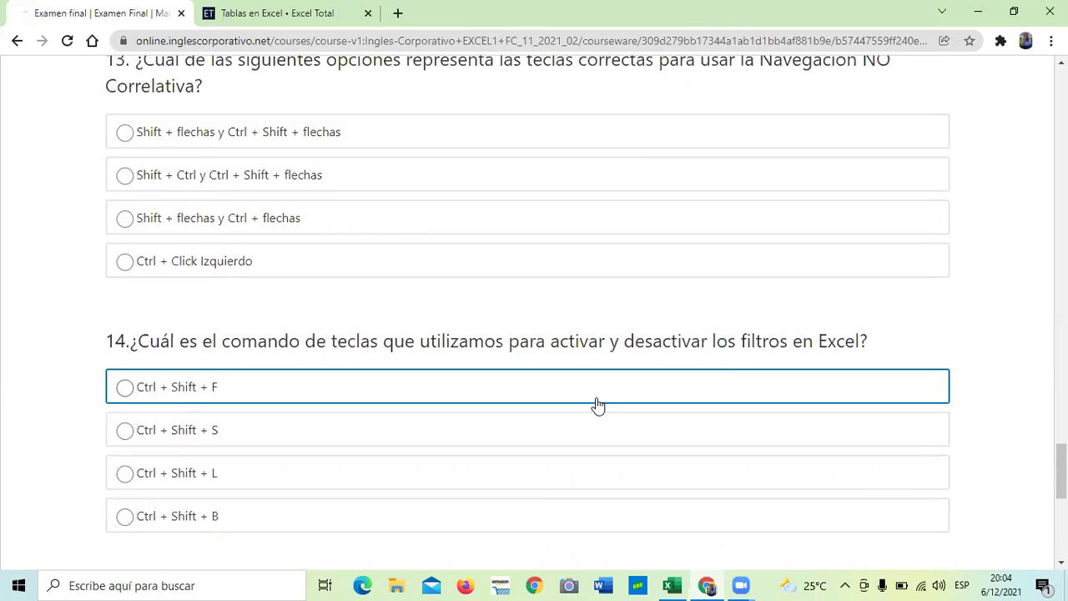
{"action": "scroll", "coordinate": [596, 403], "scroll_direction": "up", "scroll_amount": 1}
{"action": "scroll", "coordinate": [597, 402], "scroll_direction": "up", "scroll_amount": 2}
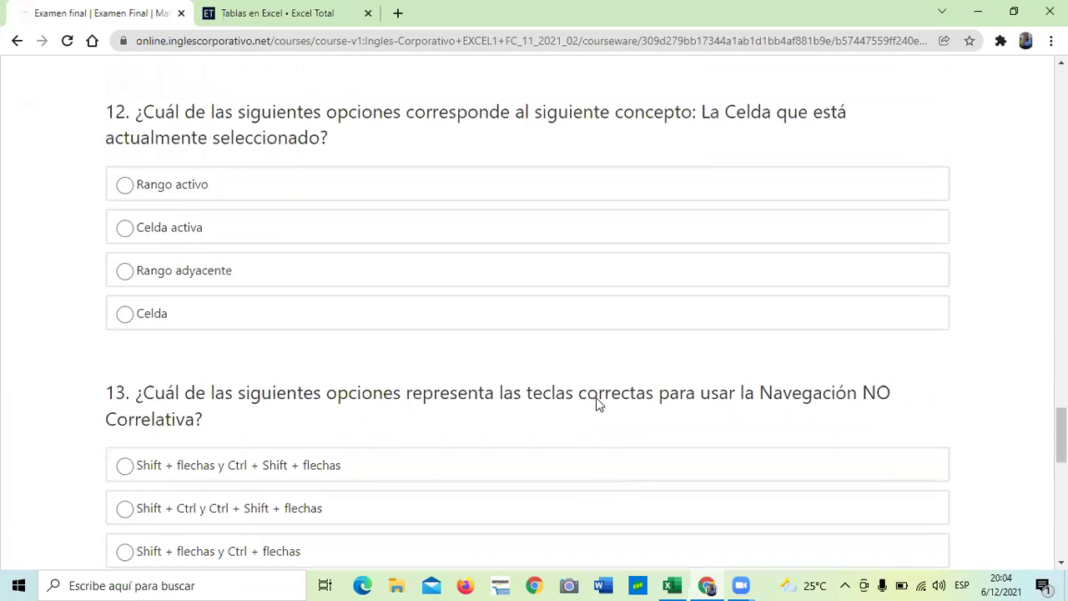
{"action": "scroll", "coordinate": [597, 403], "scroll_direction": "up", "scroll_amount": 3}
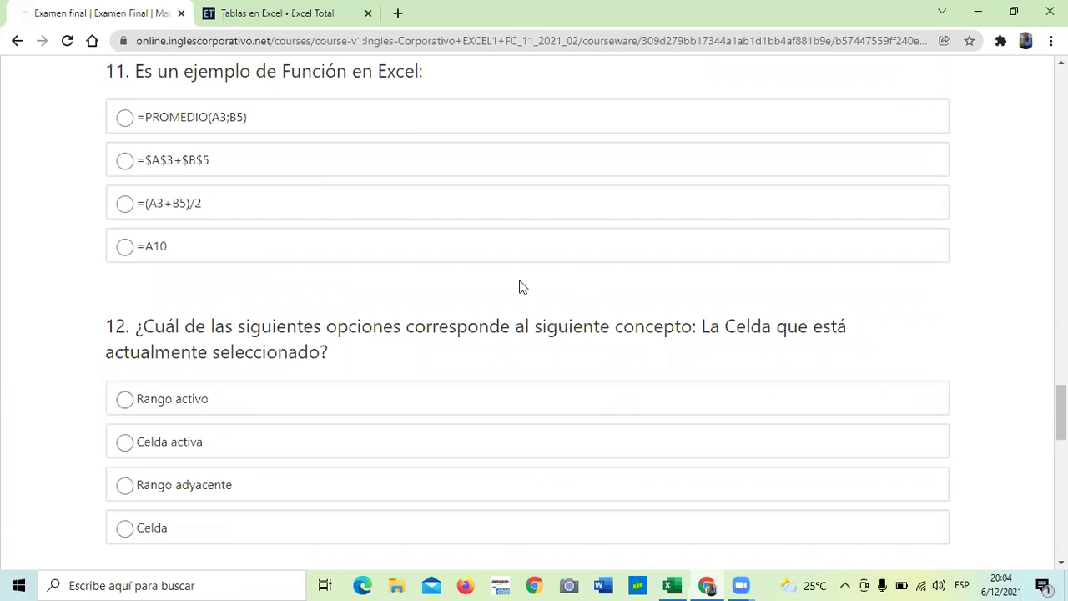
{"action": "scroll", "coordinate": [496, 321], "scroll_direction": "up", "scroll_amount": 8}
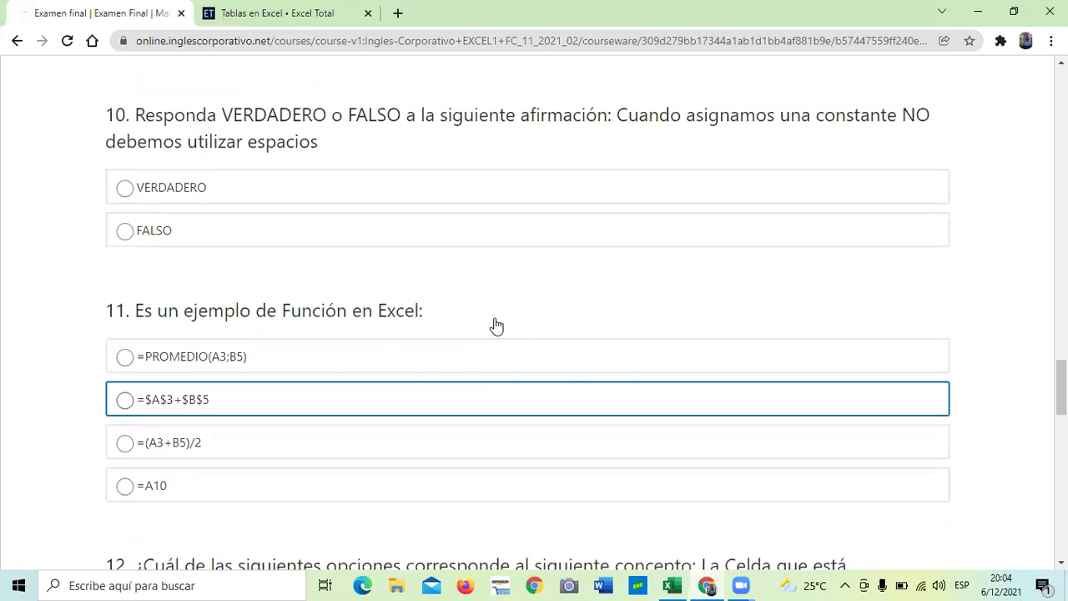
{"action": "scroll", "coordinate": [496, 324], "scroll_direction": "up", "scroll_amount": 2}
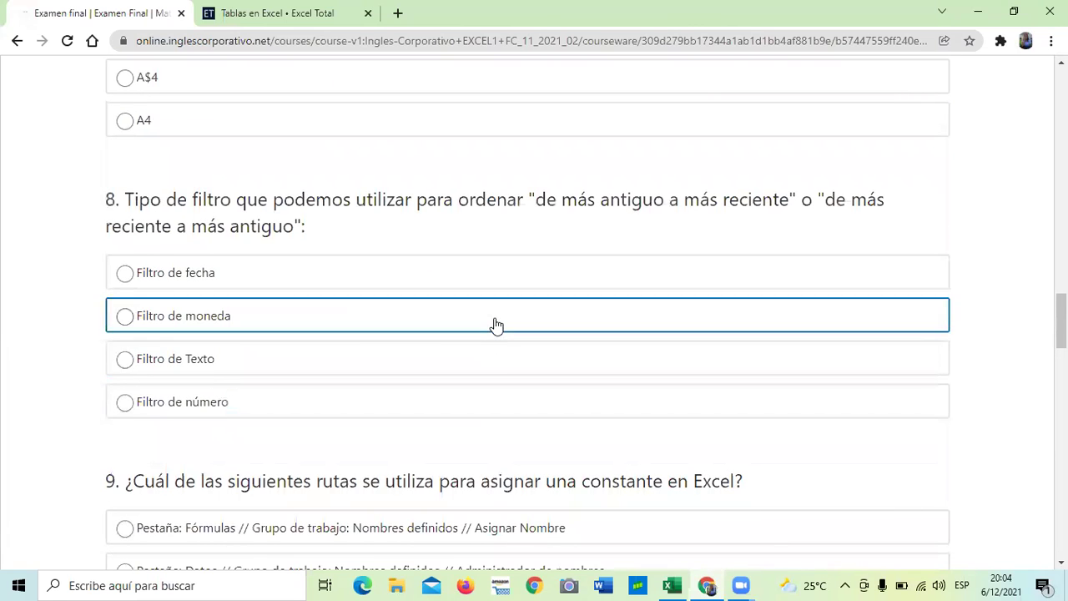
{"action": "scroll", "coordinate": [495, 323], "scroll_direction": "up", "scroll_amount": 5}
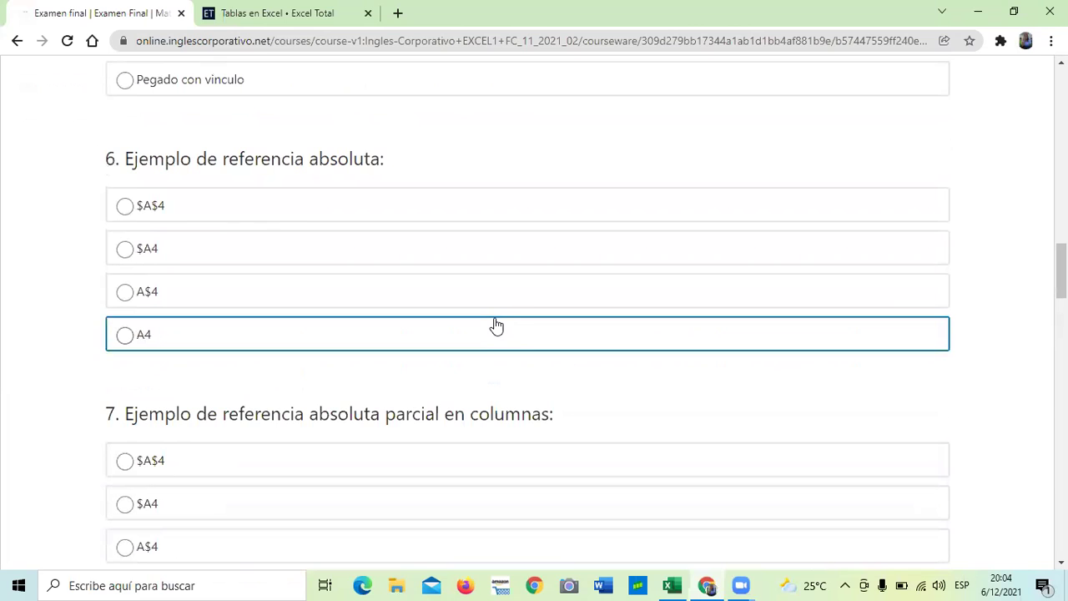
{"action": "scroll", "coordinate": [496, 324], "scroll_direction": "up", "scroll_amount": 4}
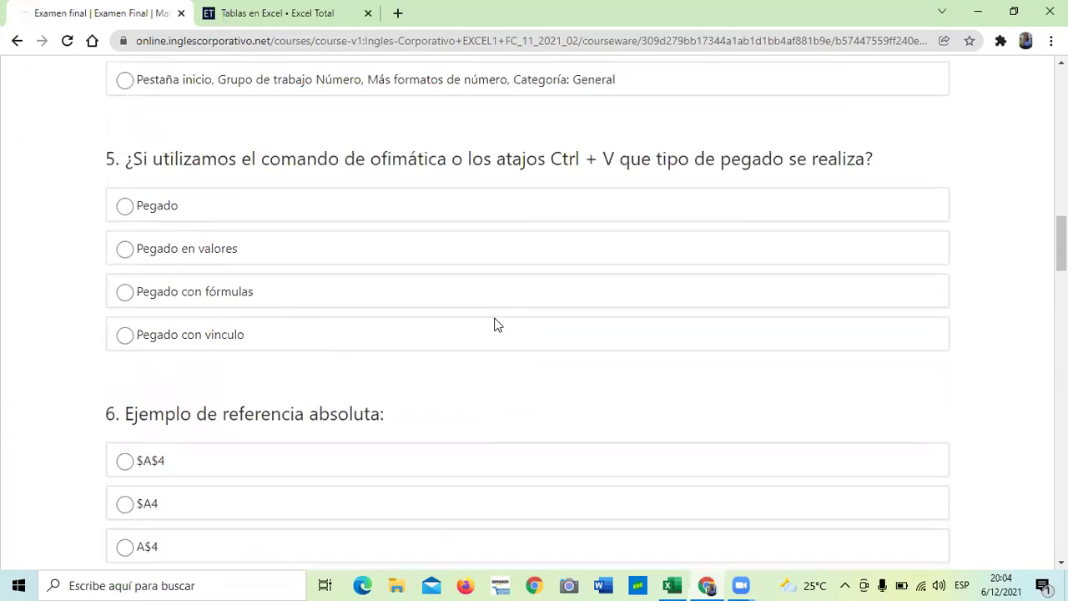
{"action": "scroll", "coordinate": [495, 324], "scroll_direction": "up", "scroll_amount": 2}
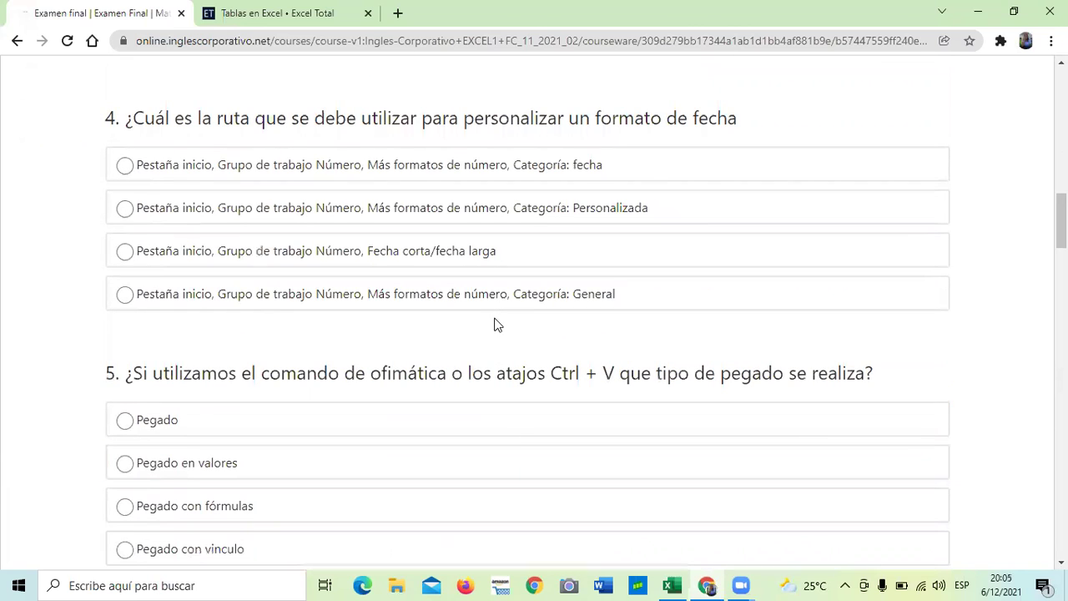
{"action": "scroll", "coordinate": [494, 325], "scroll_direction": "up", "scroll_amount": 3}
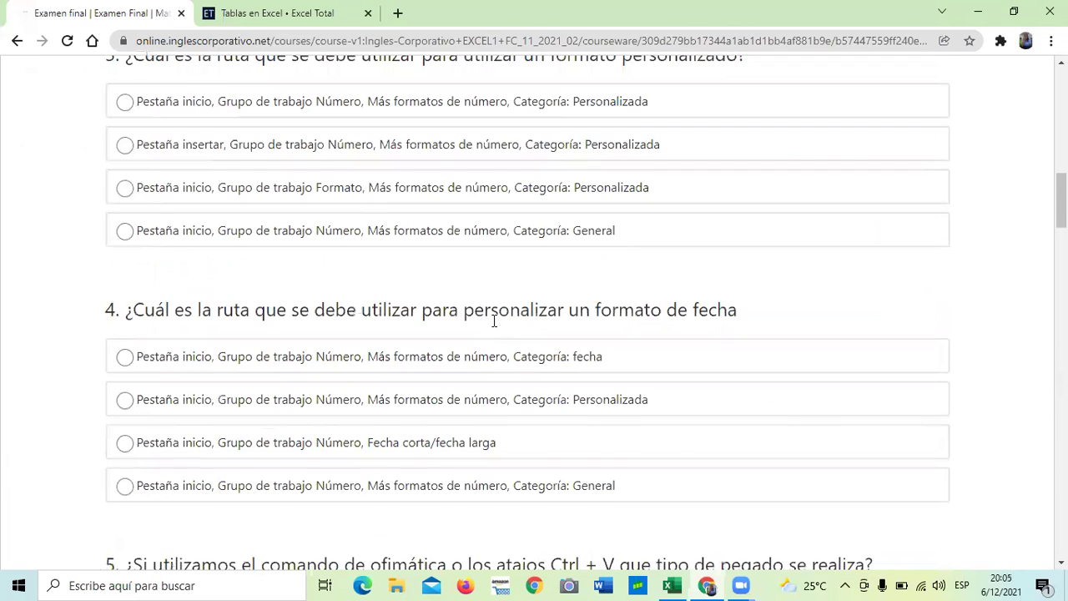
{"action": "scroll", "coordinate": [492, 330], "scroll_direction": "up", "scroll_amount": 10}
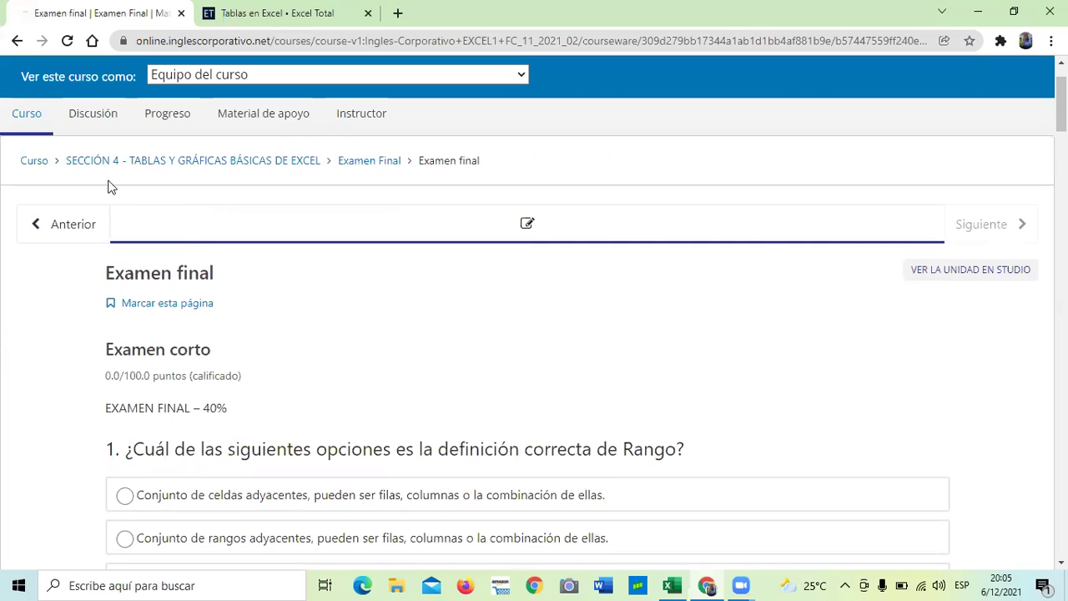
Step: Return to the course outline and open 3.11 Laboratorio under Sección 3, Manipulación de Bases de Datos en Excel
{"action": "left_click", "coordinate": [34, 164]}
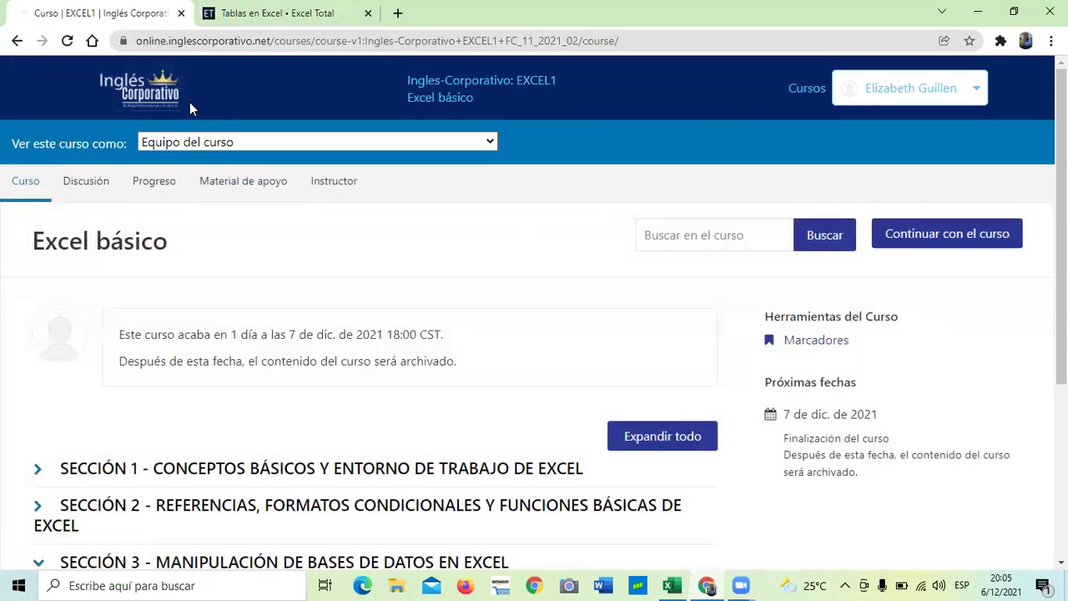
{"action": "scroll", "coordinate": [348, 390], "scroll_direction": "down", "scroll_amount": 2}
{"action": "left_click", "coordinate": [274, 445]}
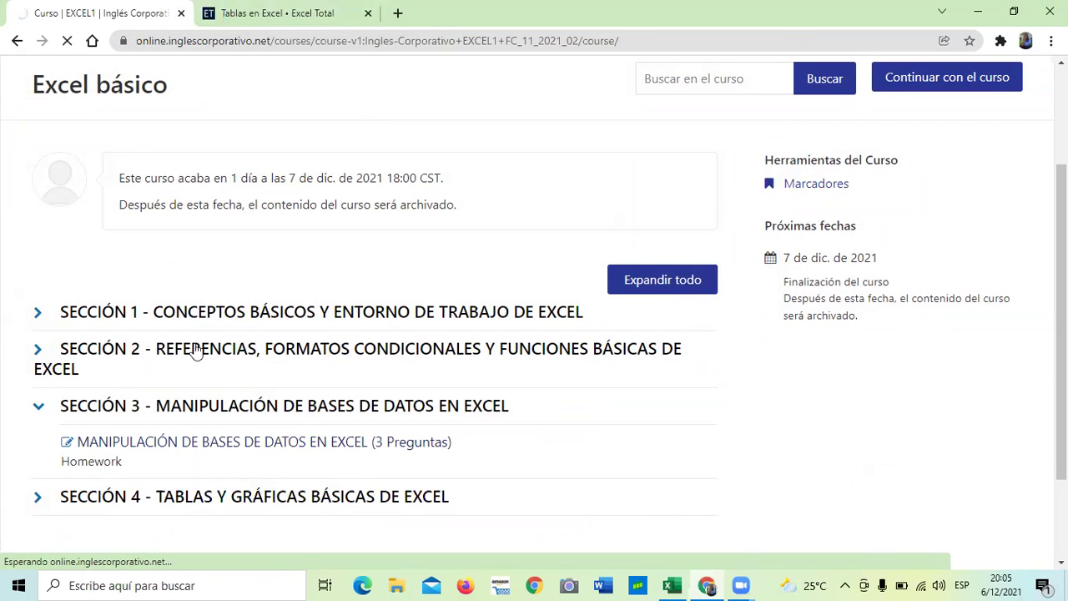
{"action": "left_click", "coordinate": [223, 481]}
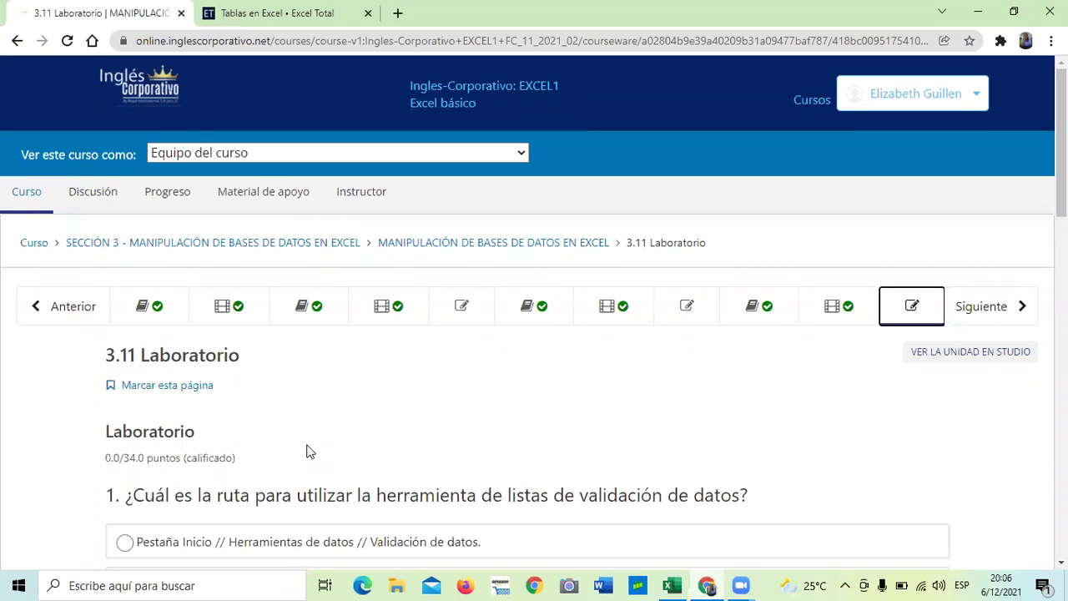
Step: Examine lab question 1 on the route to the data validation list tool and its answer options
{"action": "scroll", "coordinate": [457, 416], "scroll_direction": "down", "scroll_amount": 1}
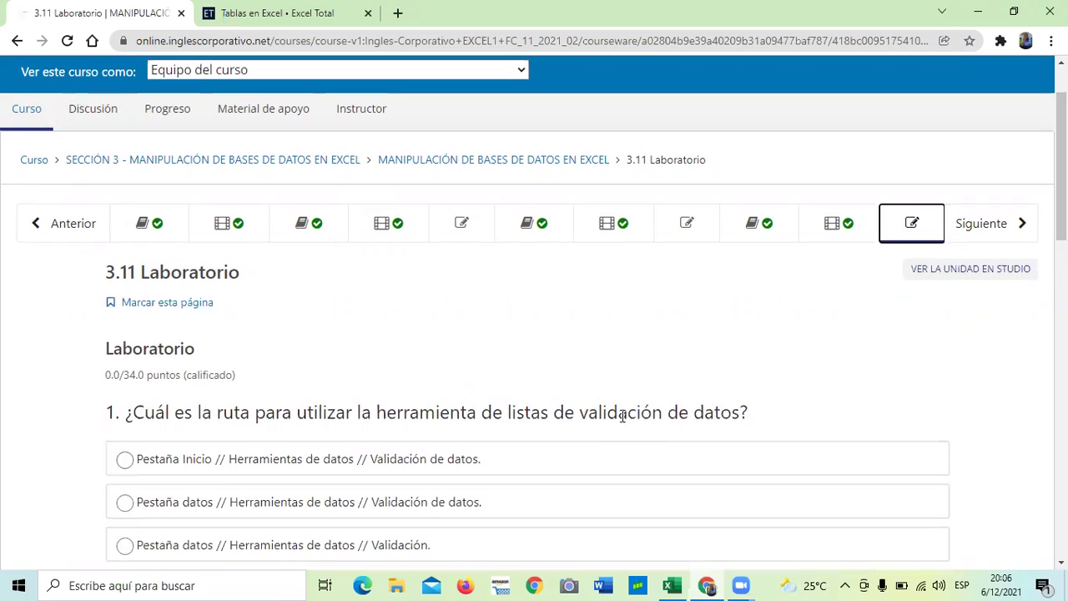
{"action": "scroll", "coordinate": [622, 416], "scroll_direction": "down", "scroll_amount": 1}
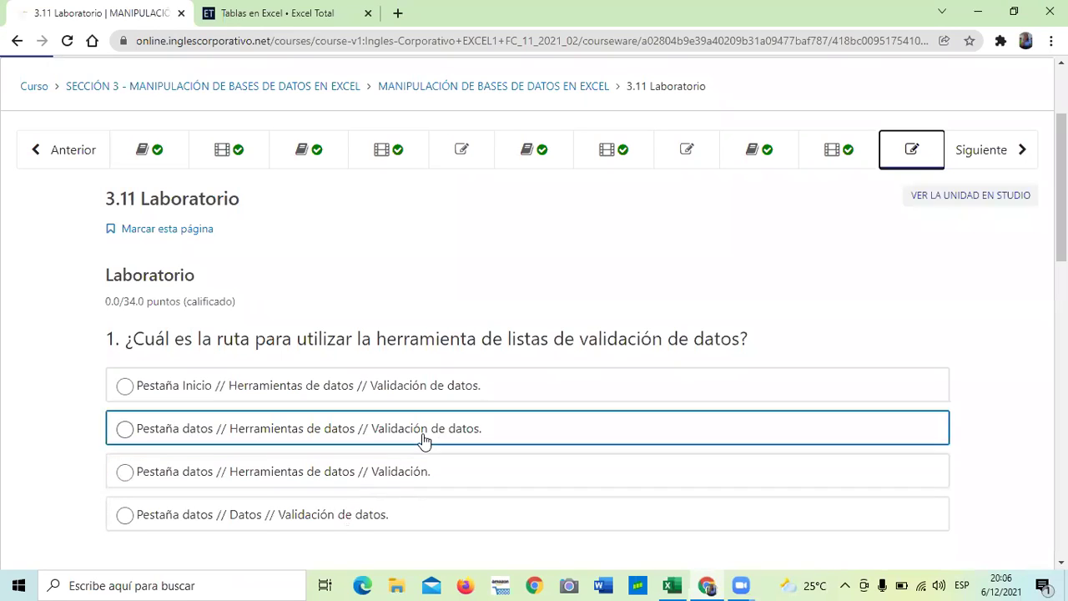
{"action": "scroll", "coordinate": [423, 440], "scroll_direction": "down", "scroll_amount": 3}
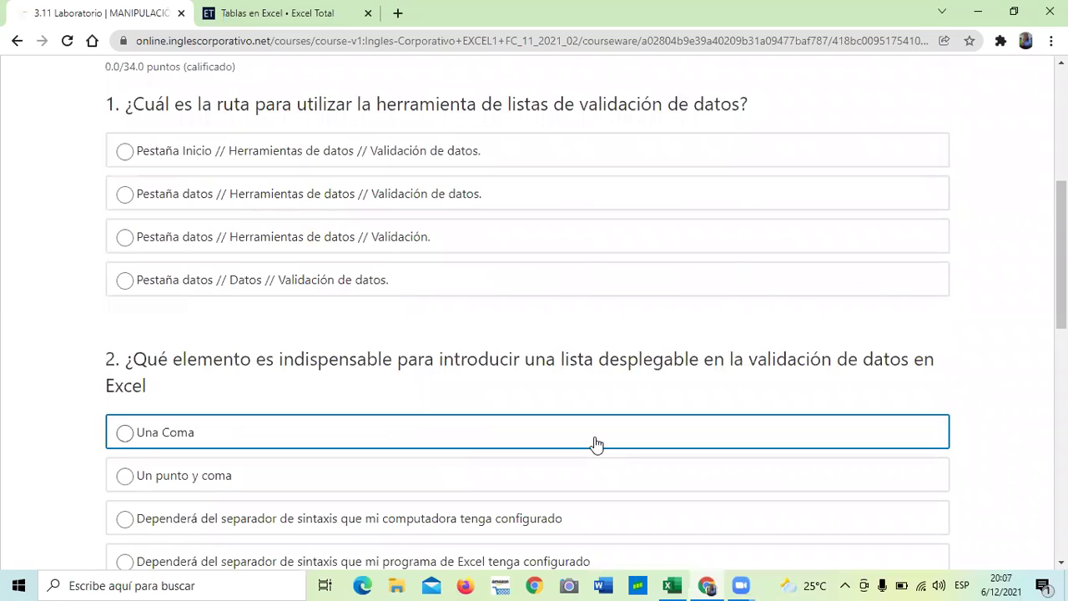
{"action": "scroll", "coordinate": [594, 466], "scroll_direction": "up", "scroll_amount": 1}
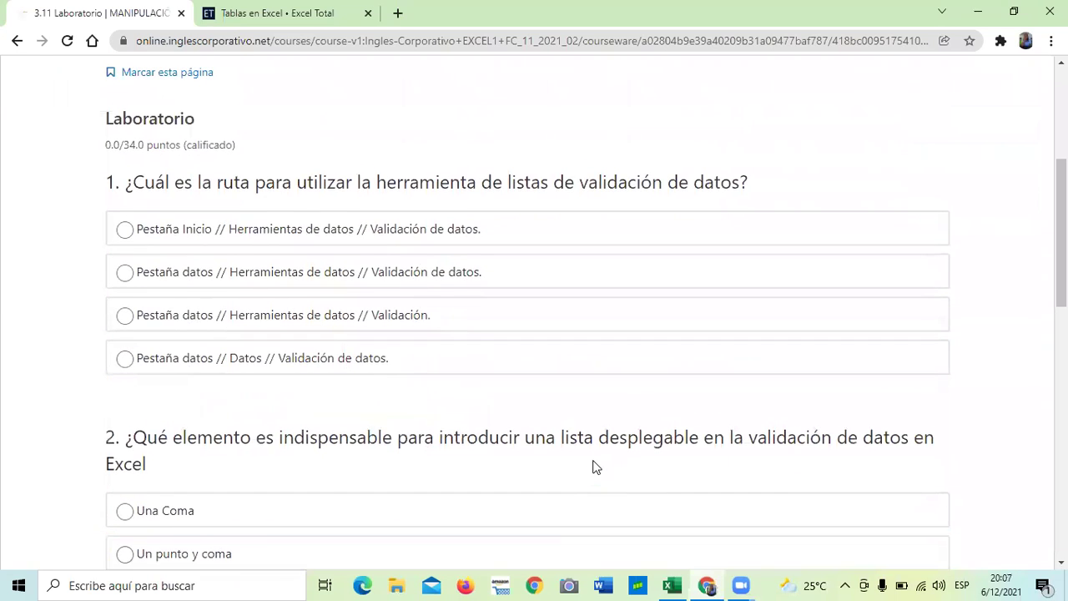
{"action": "scroll", "coordinate": [594, 465], "scroll_direction": "up", "scroll_amount": 1}
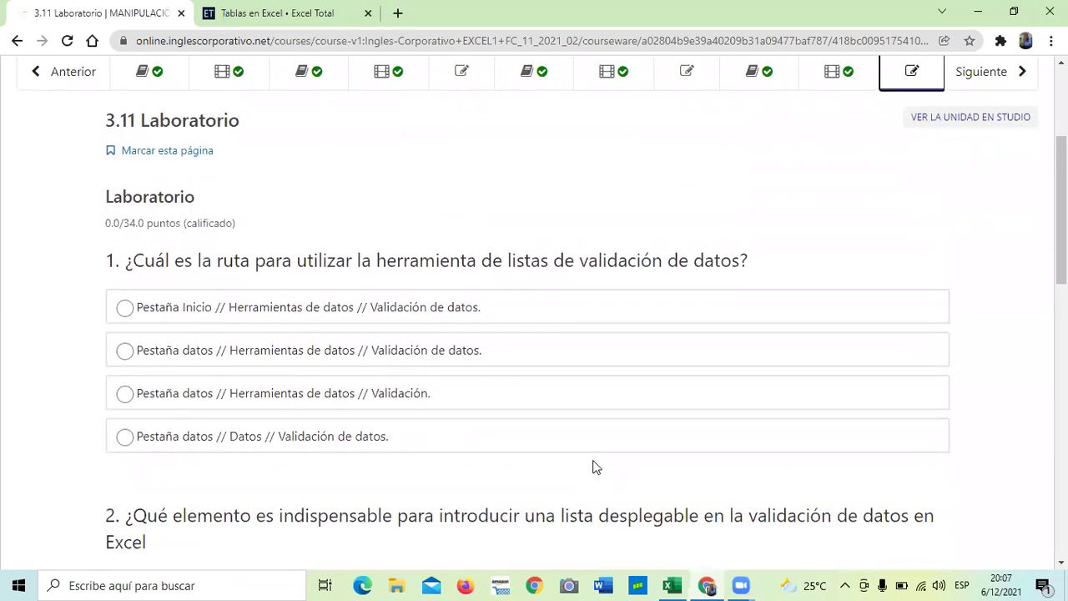
{"action": "scroll", "coordinate": [594, 466], "scroll_direction": "down", "scroll_amount": 1}
{"action": "scroll", "coordinate": [595, 458], "scroll_direction": "down", "scroll_amount": 1}
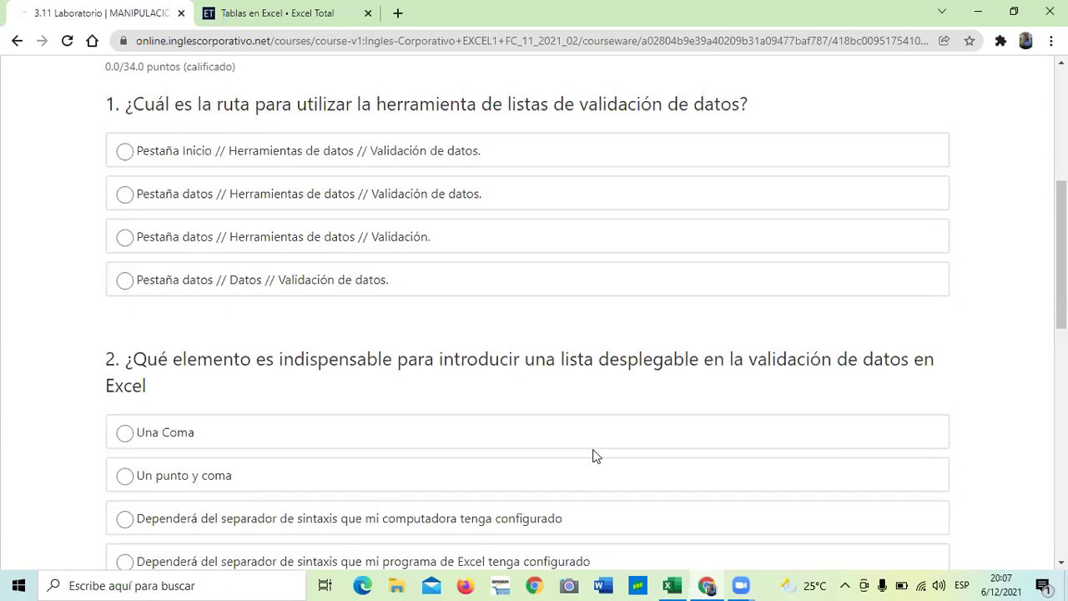
{"action": "scroll", "coordinate": [594, 457], "scroll_direction": "down", "scroll_amount": 1}
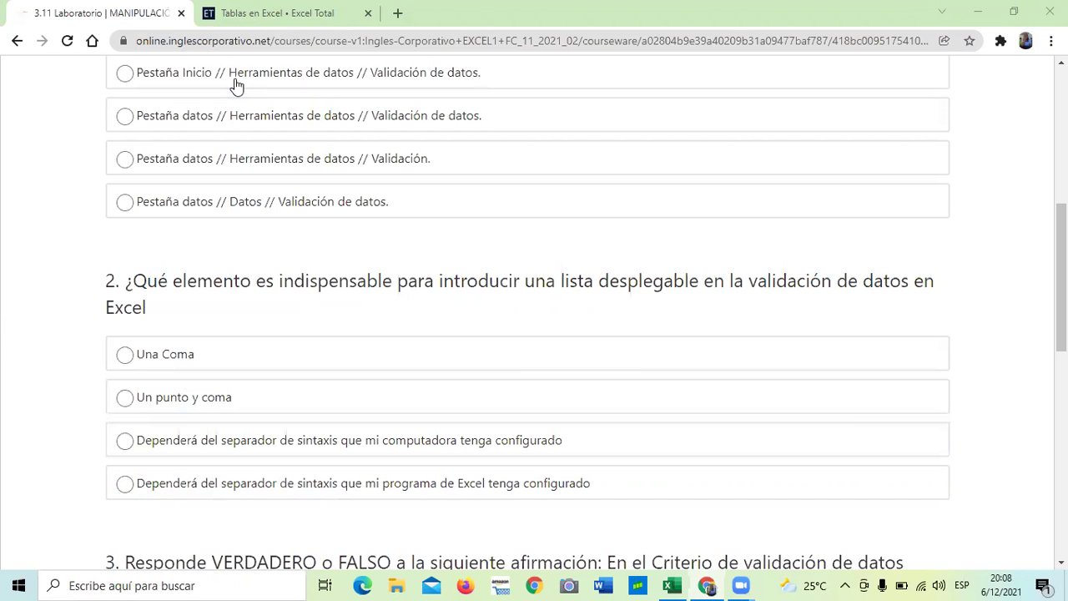
{"action": "scroll", "coordinate": [450, 275], "scroll_direction": "down", "scroll_amount": 1}
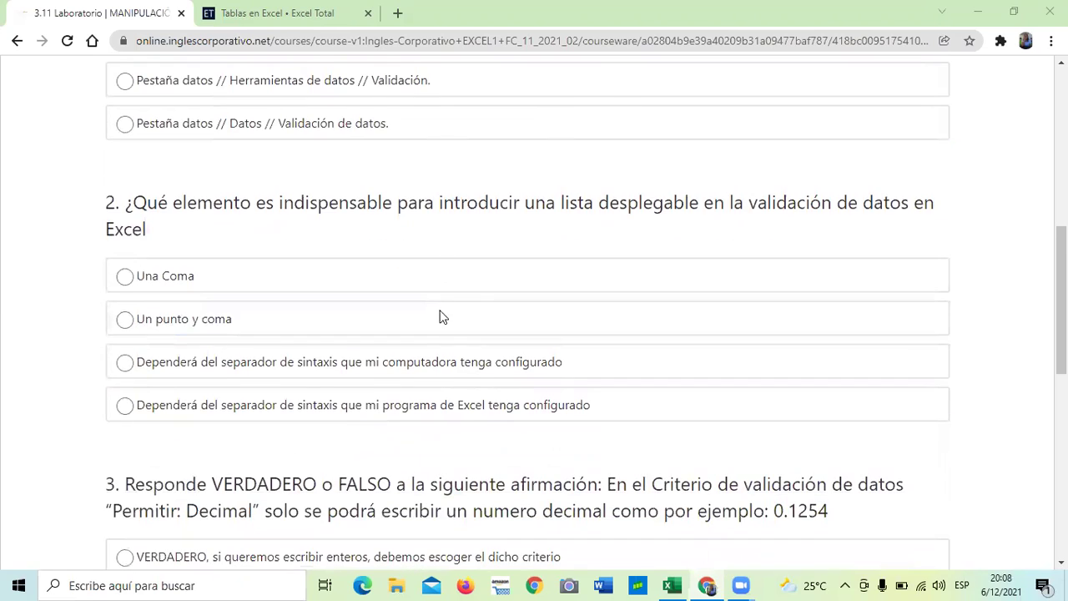
{"action": "scroll", "coordinate": [429, 201], "scroll_direction": "up", "scroll_amount": 1}
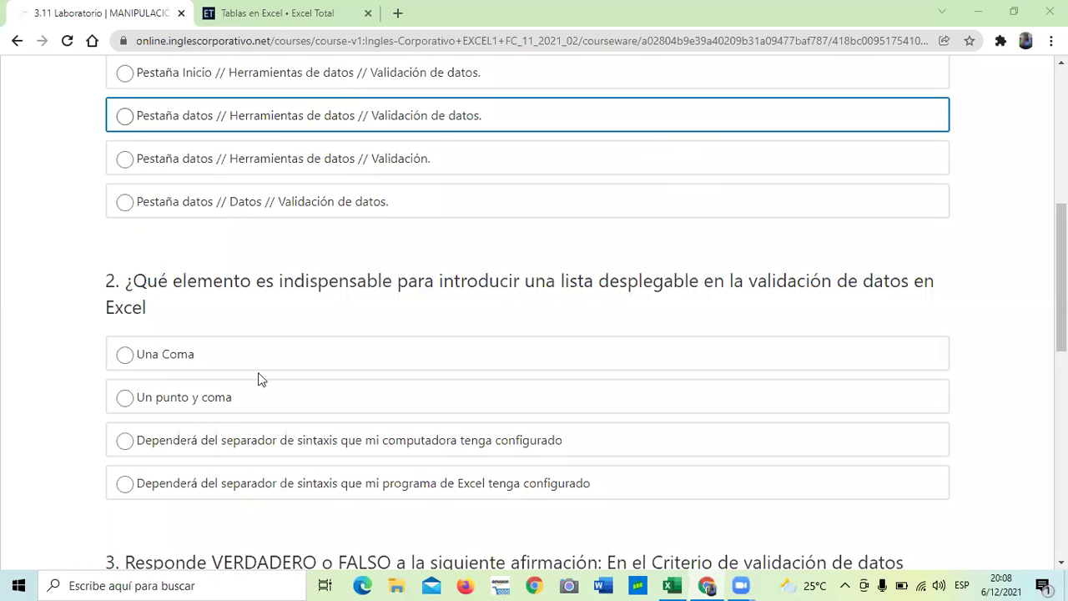
Step: Read lab questions 2 to 4 on drop-down list separators, the Decimal criterion, and dependent and independent validation
{"action": "scroll", "coordinate": [362, 382], "scroll_direction": "down", "scroll_amount": 2}
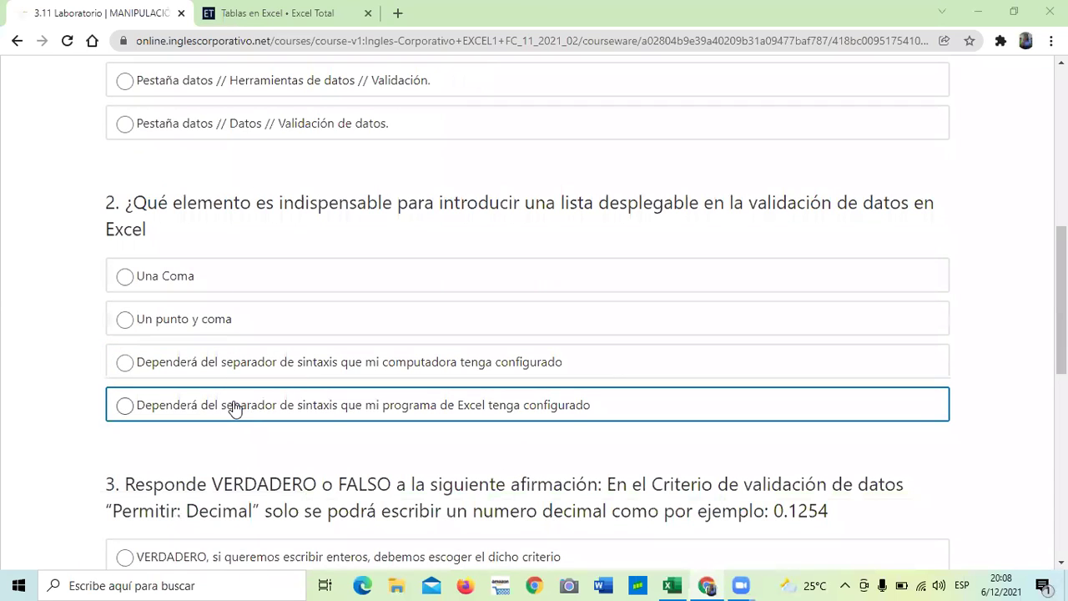
{"action": "scroll", "coordinate": [235, 408], "scroll_direction": "down", "scroll_amount": 4}
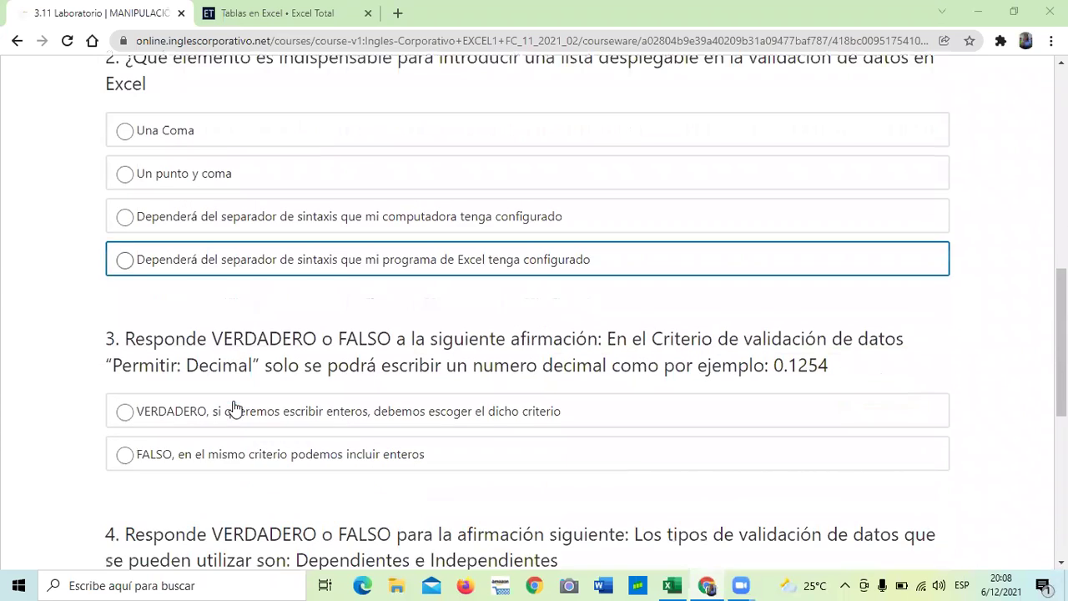
{"action": "scroll", "coordinate": [557, 472], "scroll_direction": "up", "scroll_amount": 2}
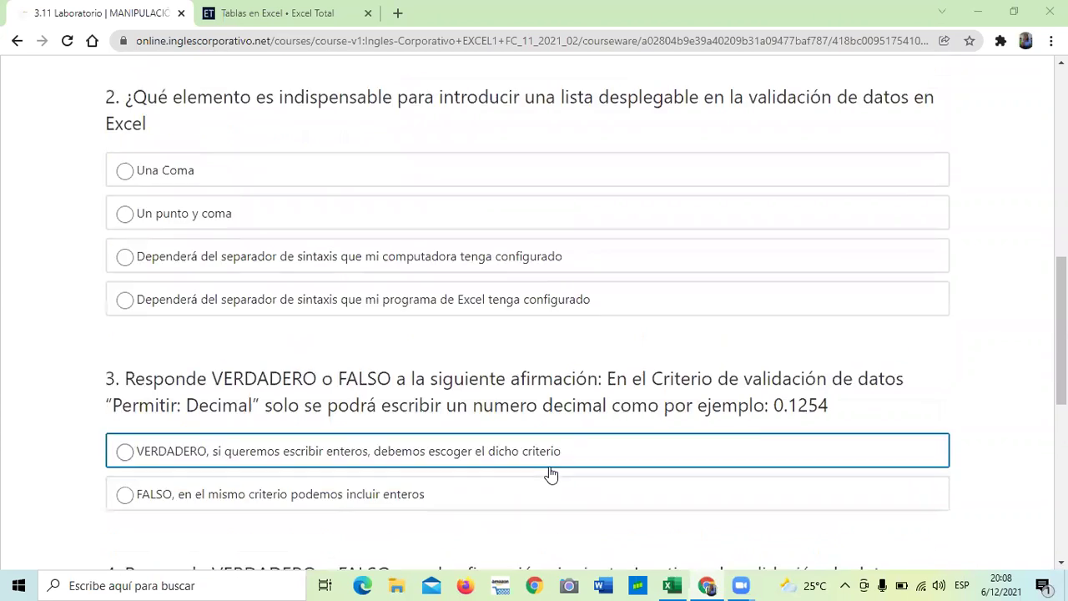
{"action": "scroll", "coordinate": [546, 482], "scroll_direction": "up", "scroll_amount": 2}
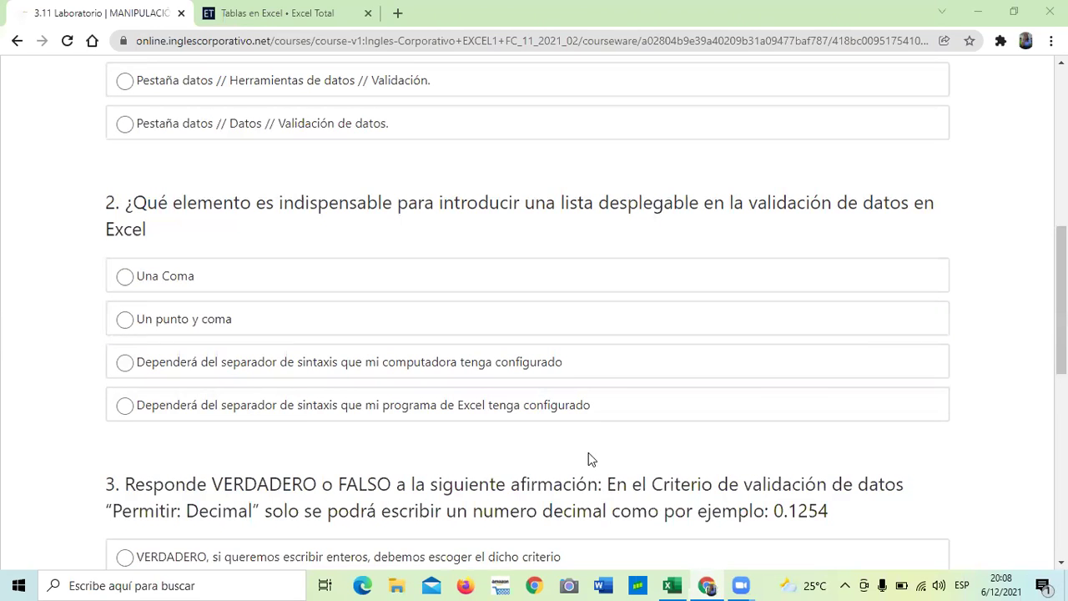
{"action": "scroll", "coordinate": [588, 459], "scroll_direction": "down", "scroll_amount": 1}
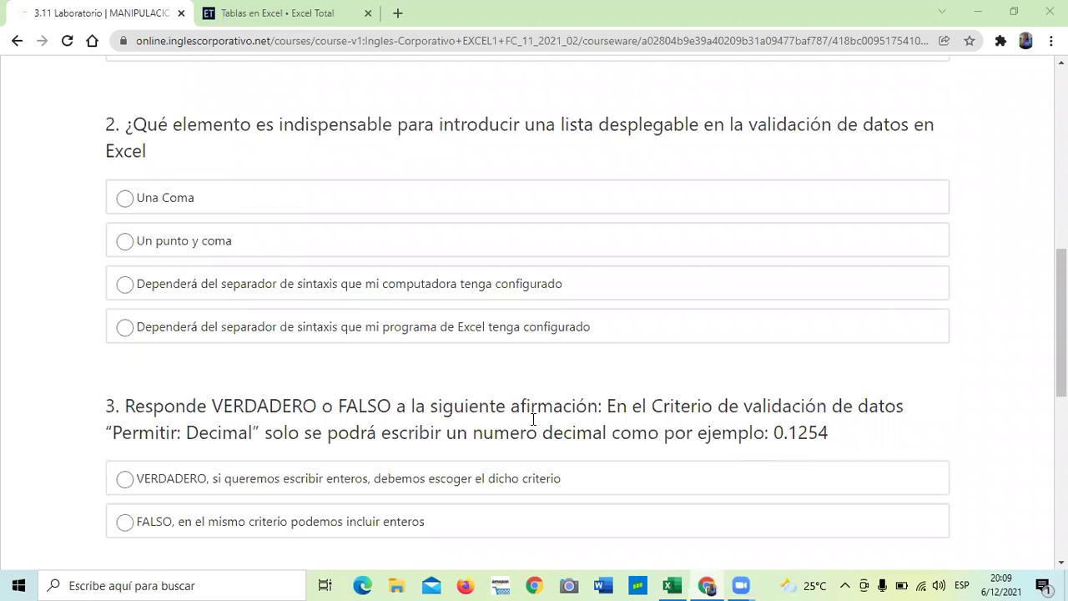
{"action": "scroll", "coordinate": [533, 419], "scroll_direction": "down", "scroll_amount": 3}
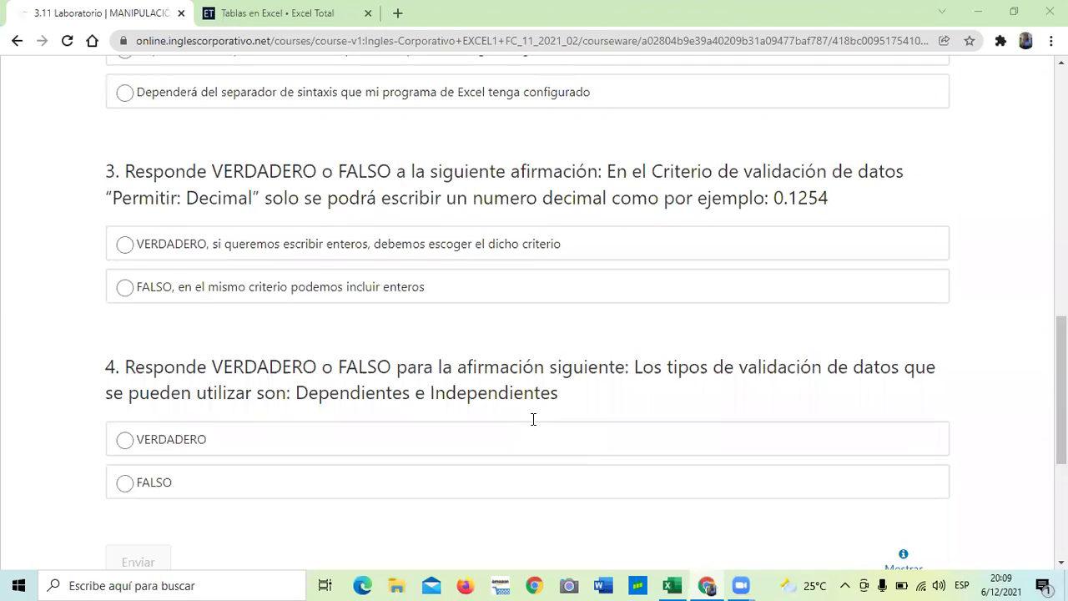
{"action": "scroll", "coordinate": [533, 419], "scroll_direction": "down", "scroll_amount": 1}
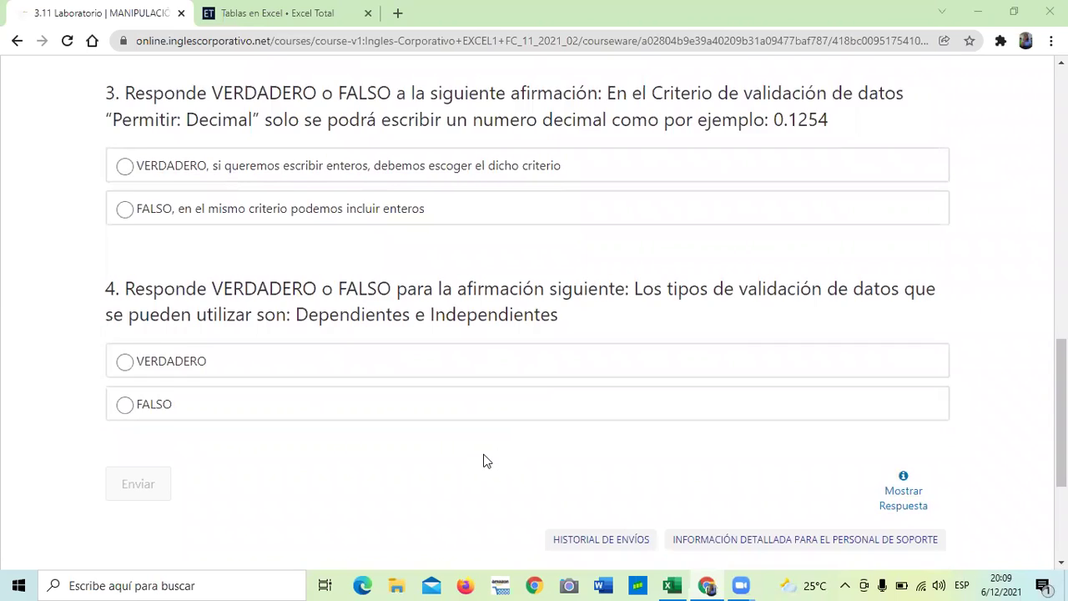
{"action": "scroll", "coordinate": [484, 459], "scroll_direction": "up", "scroll_amount": 1}
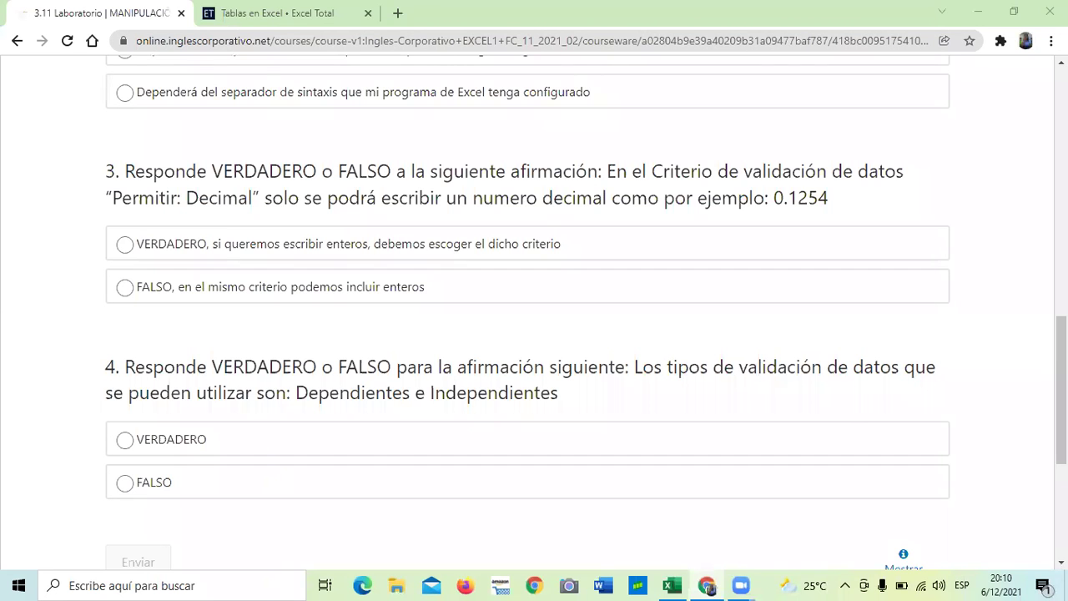
{"action": "scroll", "coordinate": [570, 319], "scroll_direction": "down", "scroll_amount": 4}
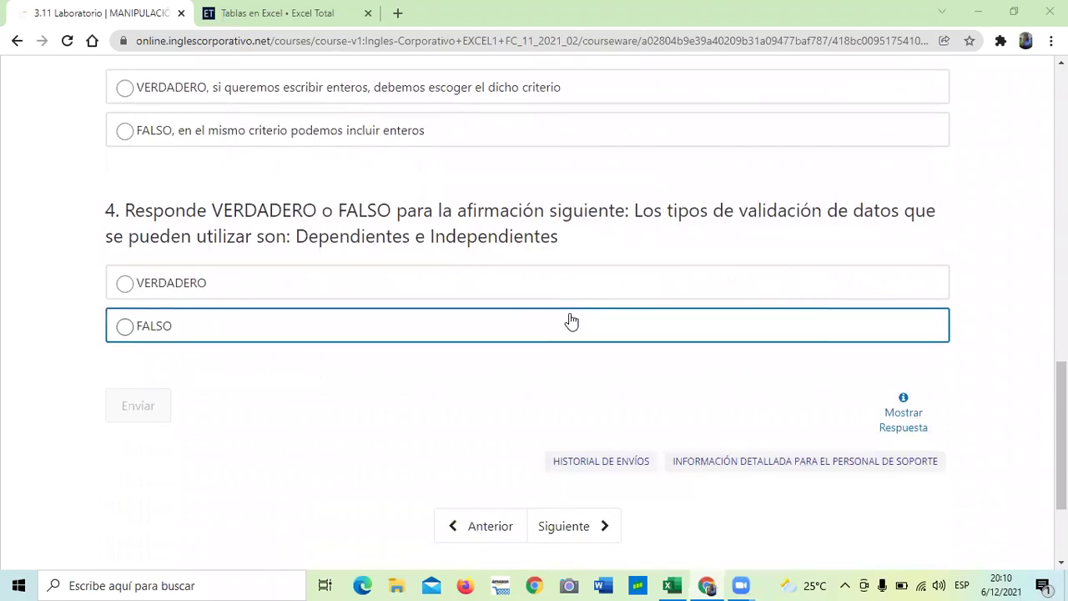
Step: Go on to lesson 4.1 Objetivo de la lección in Sección 4 and view its Tablas content
{"action": "left_click", "coordinate": [568, 368]}
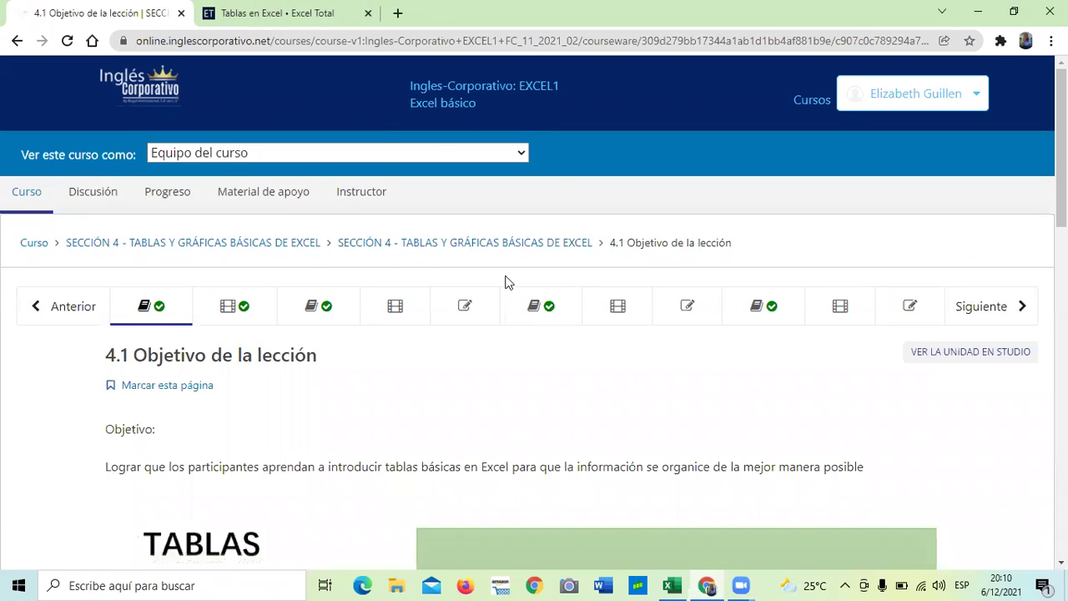
{"action": "scroll", "coordinate": [506, 281], "scroll_direction": "down", "scroll_amount": 2}
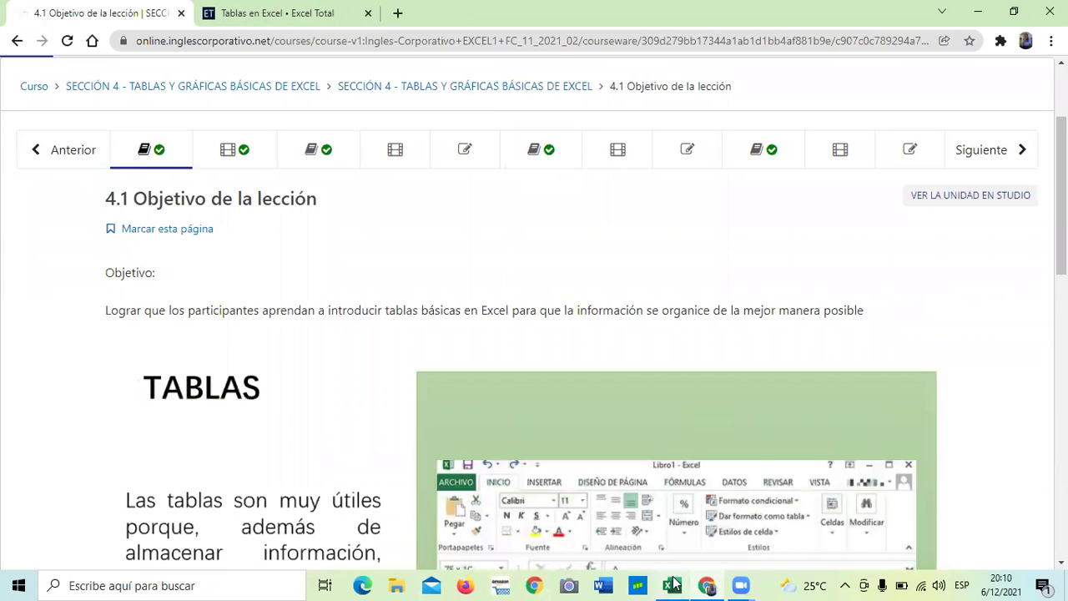
Step: Switch to the Lista de validación workbook in Excel and select cell F6 on the Validación de Datos sheet
{"action": "mouse_move", "coordinate": [673, 584]}
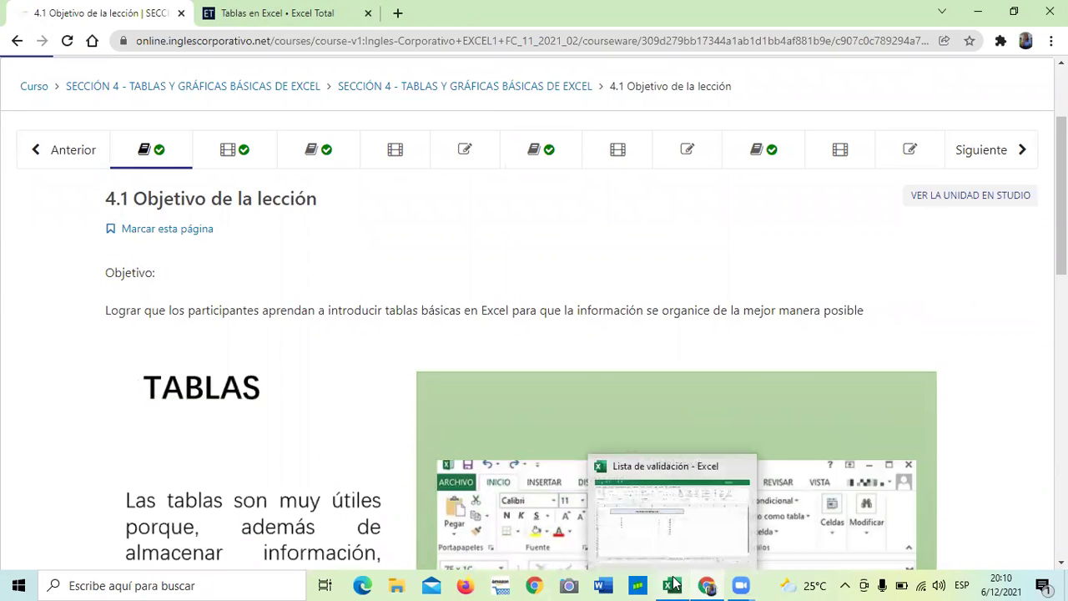
{"action": "left_click", "coordinate": [691, 533]}
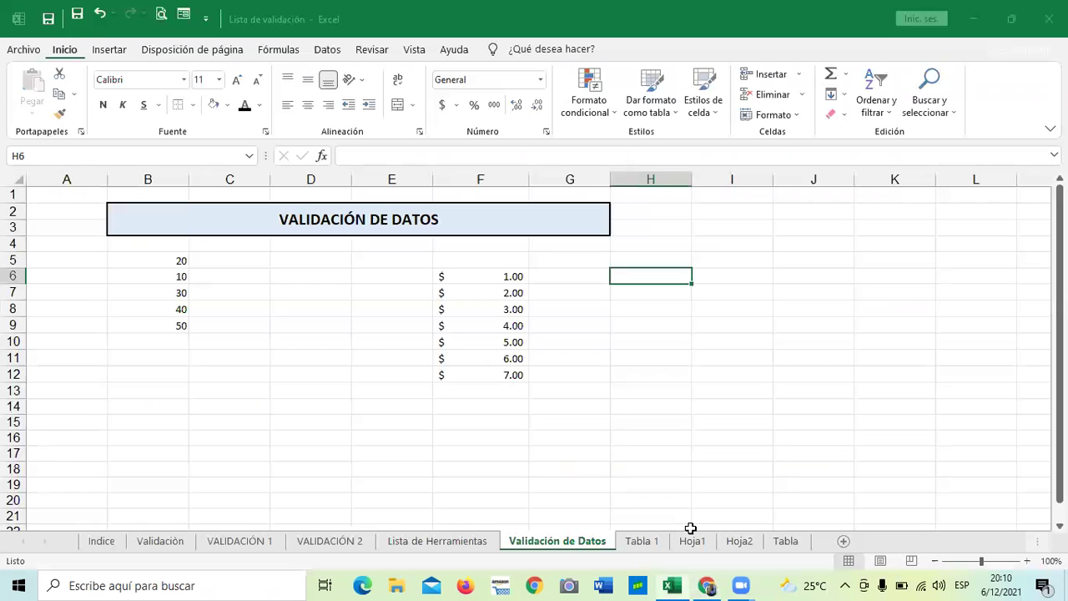
{"action": "left_click", "coordinate": [471, 278]}
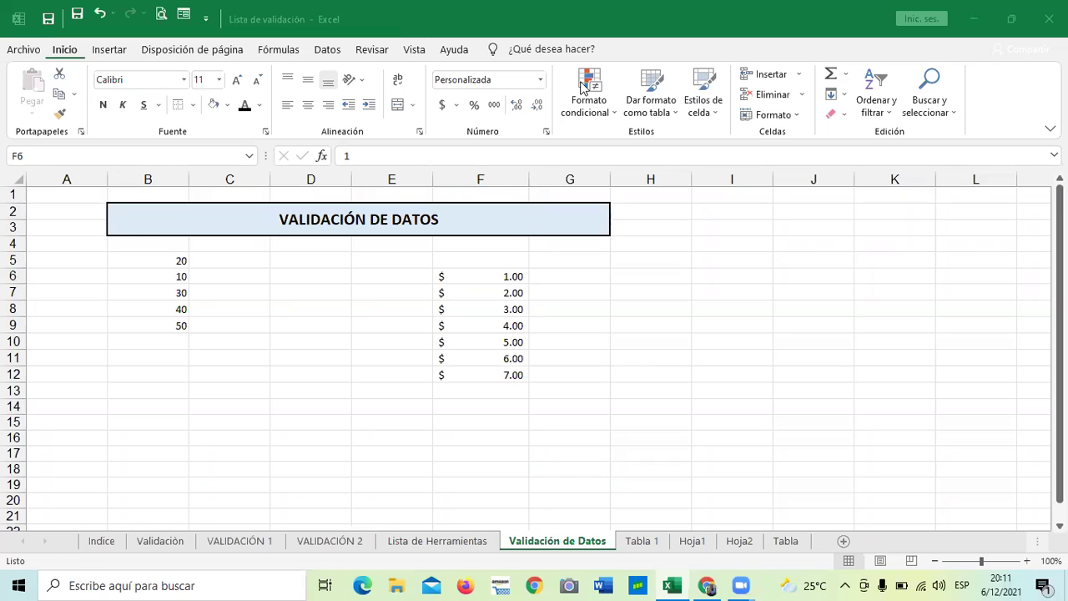
{"action": "left_click", "coordinate": [483, 278]}
{"action": "left_click", "coordinate": [510, 309]}
Step: Open the data validation settings of cell F6 and examine its Personalizada criterion and CONTAR.SI formula
{"action": "left_click", "coordinate": [327, 50]}
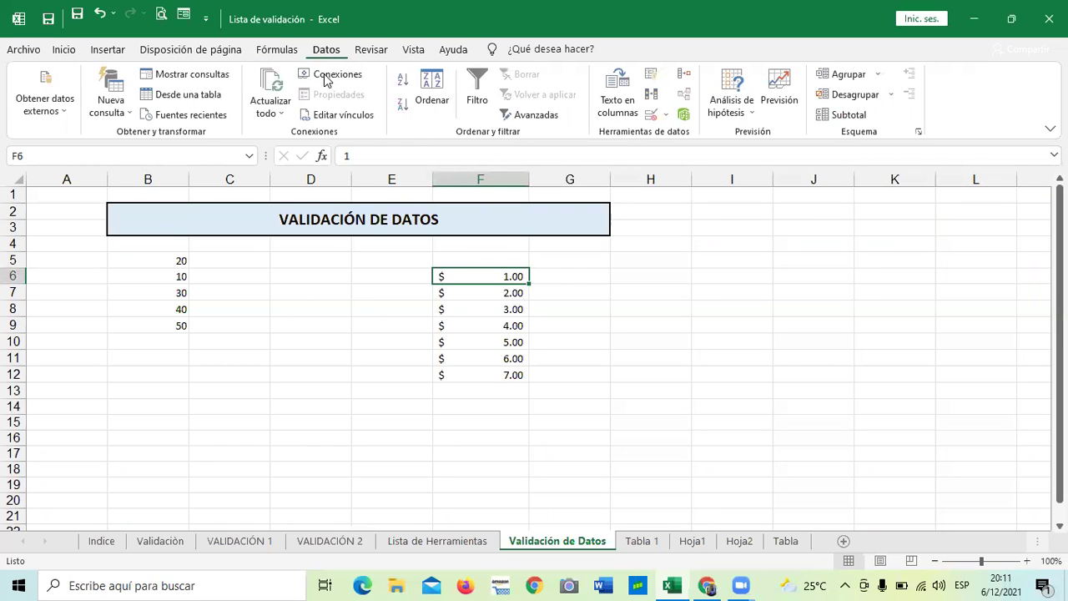
{"action": "left_click", "coordinate": [664, 114]}
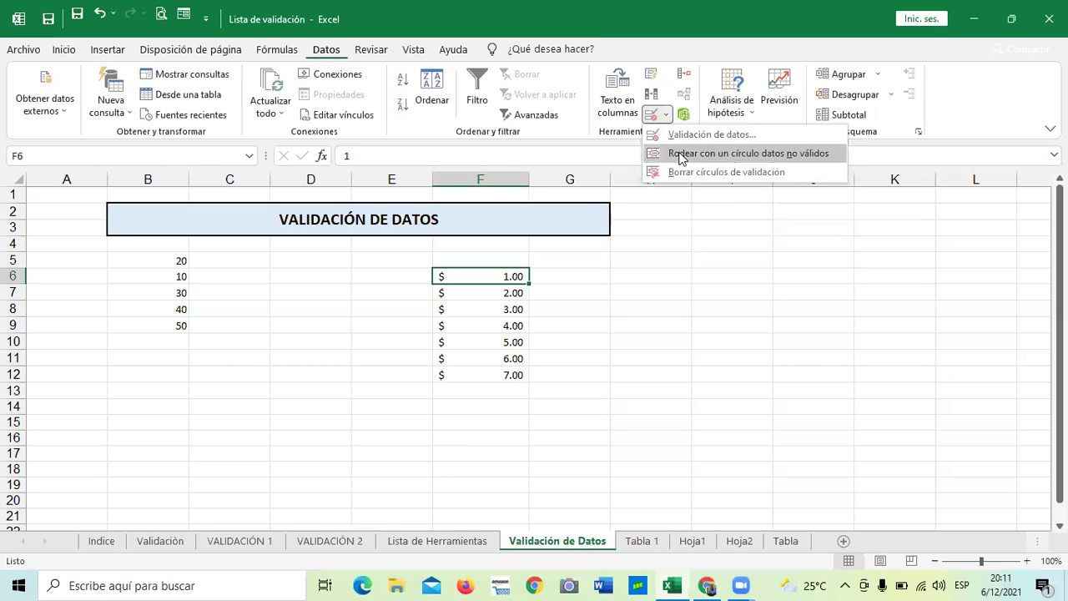
{"action": "left_click", "coordinate": [680, 141]}
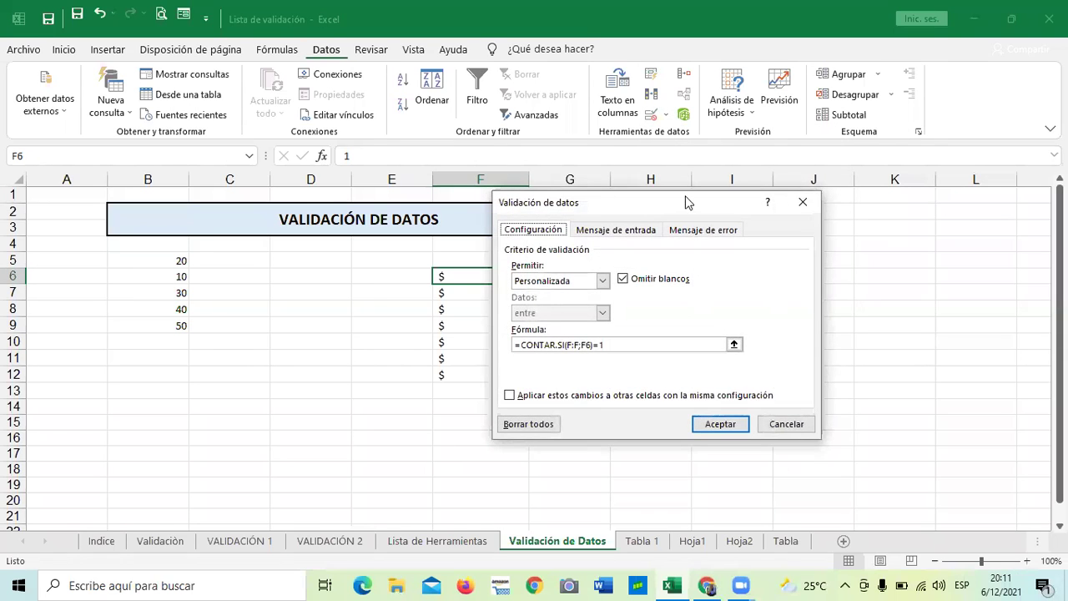
{"action": "left_click_drag", "start_coordinate": [667, 203], "coordinate": [567, 118]}
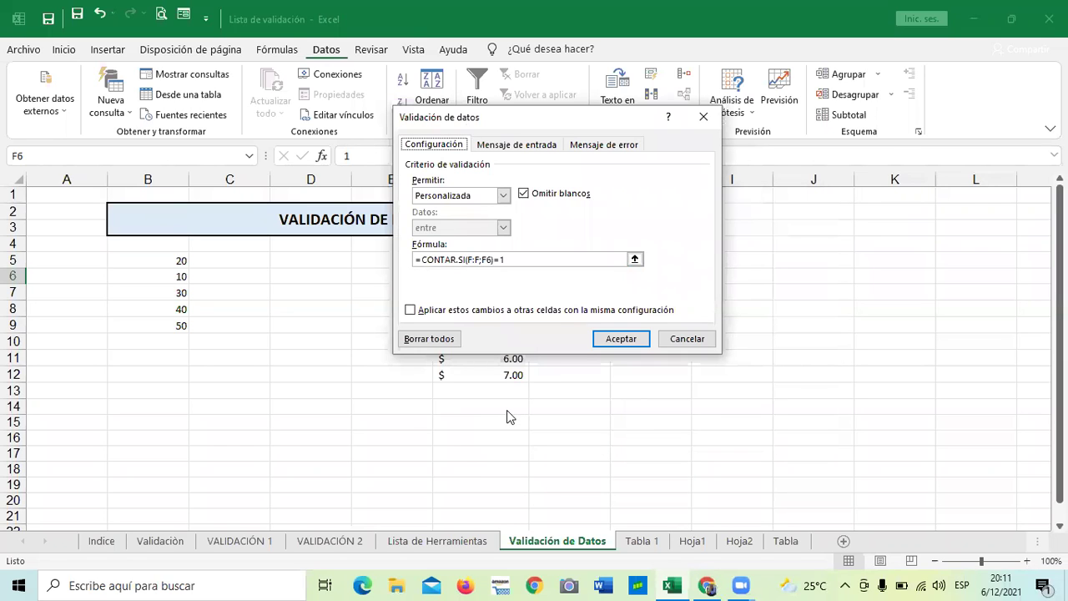
{"action": "left_click", "coordinate": [503, 259]}
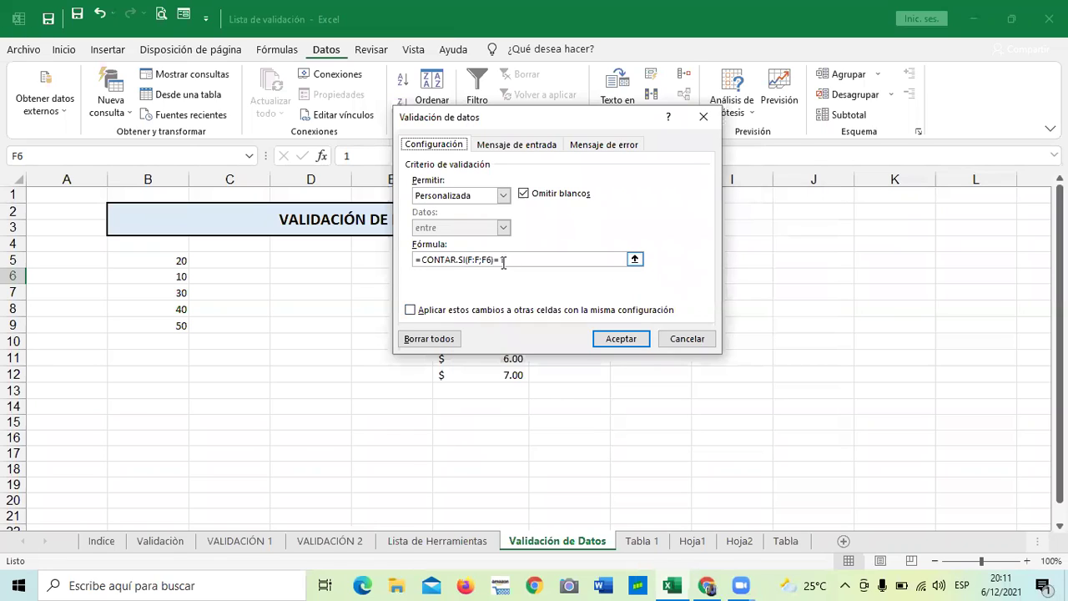
{"action": "left_click", "coordinate": [520, 259]}
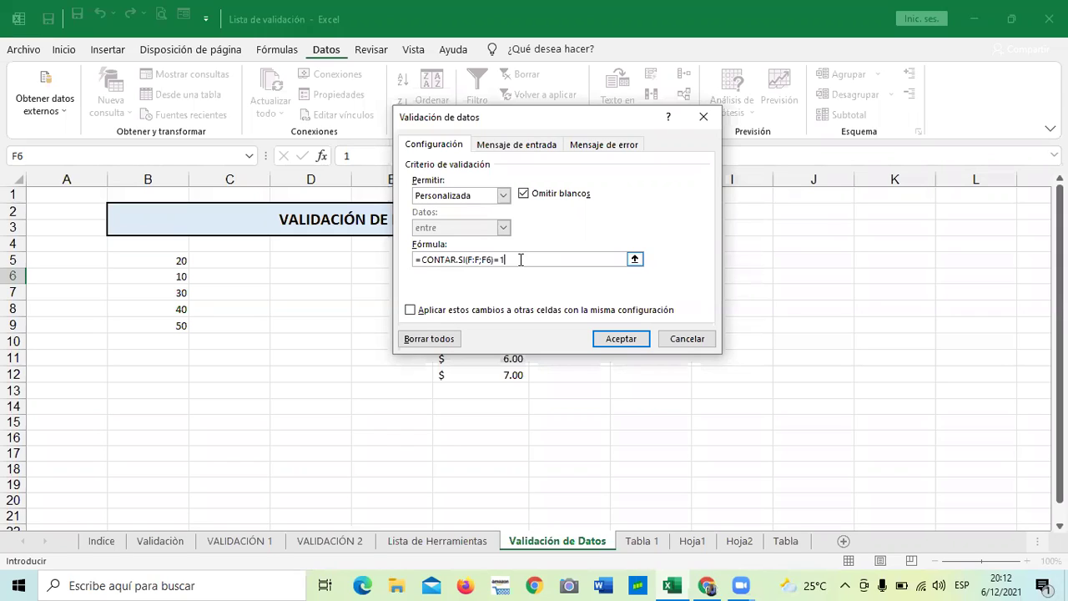
Step: Review the validation's input message and error alert settings, including the alert styles, and close the dialog without changes
{"action": "left_click", "coordinate": [522, 145]}
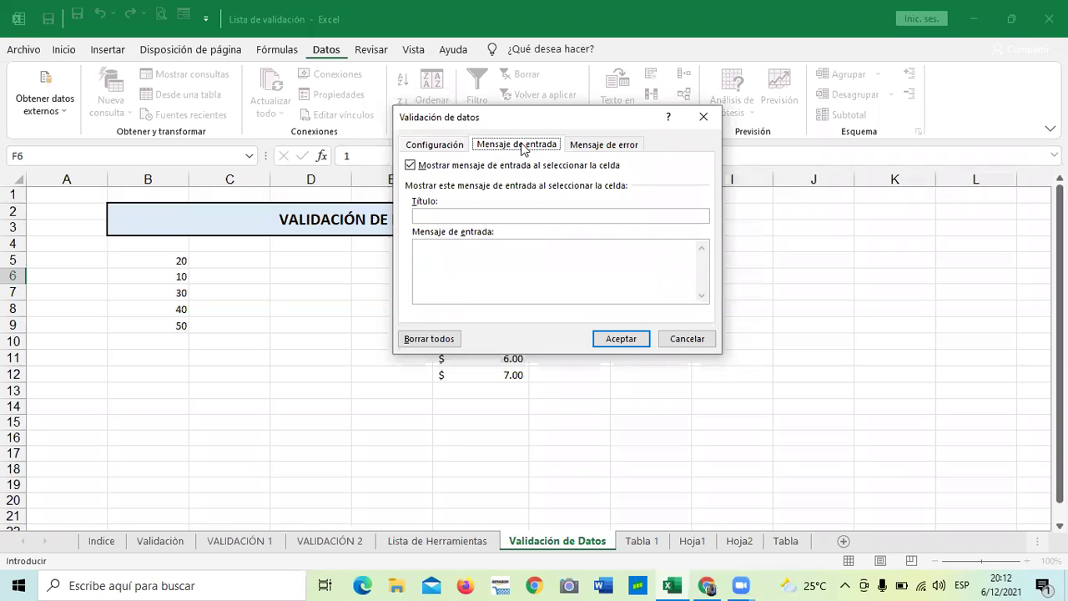
{"action": "left_click", "coordinate": [596, 146]}
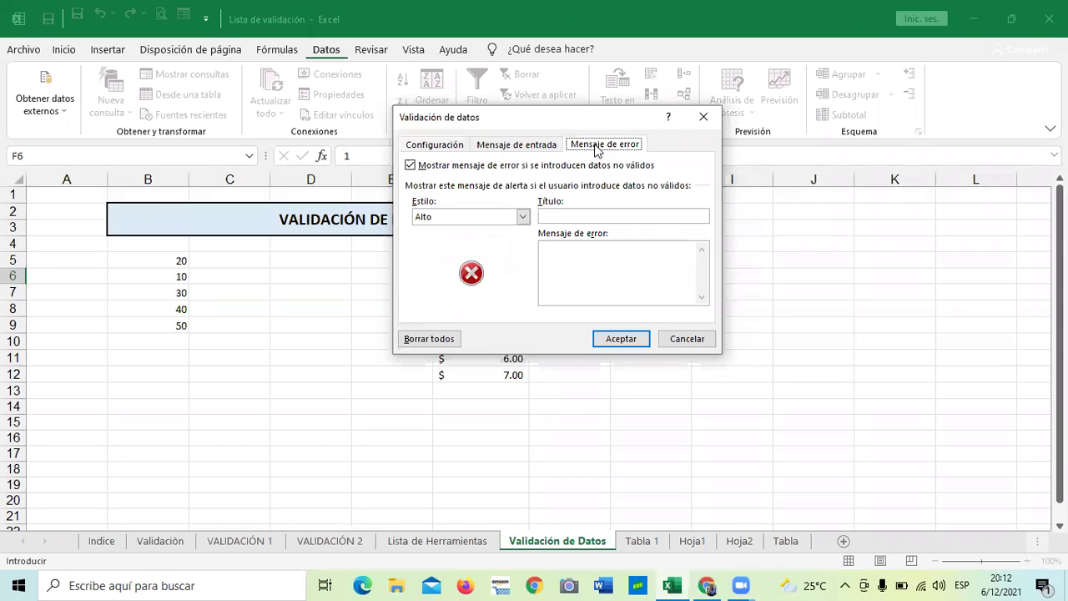
{"action": "left_click", "coordinate": [522, 217]}
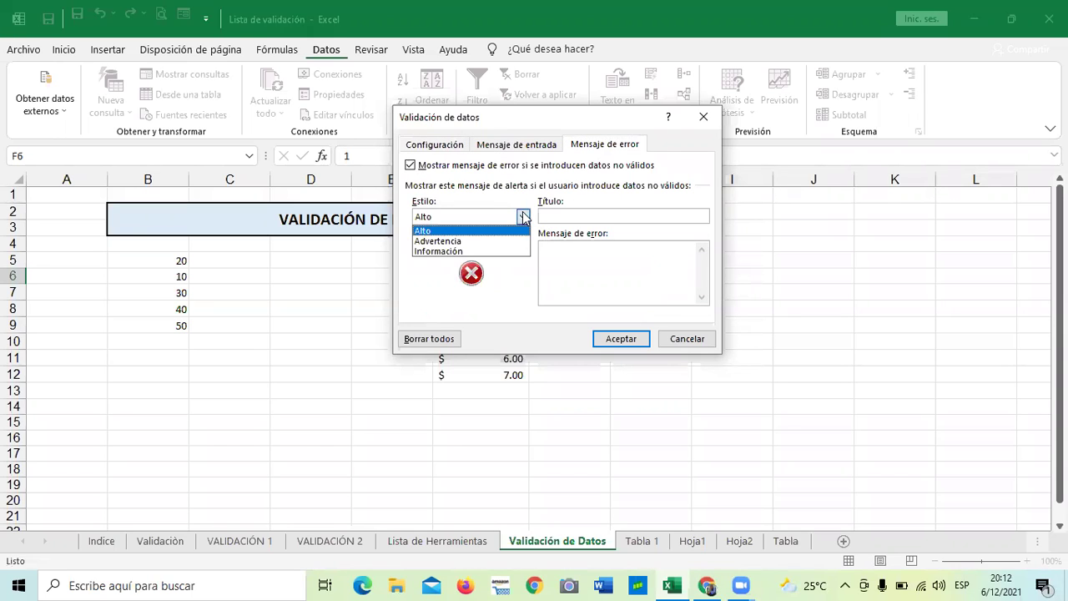
{"action": "left_click", "coordinate": [421, 231]}
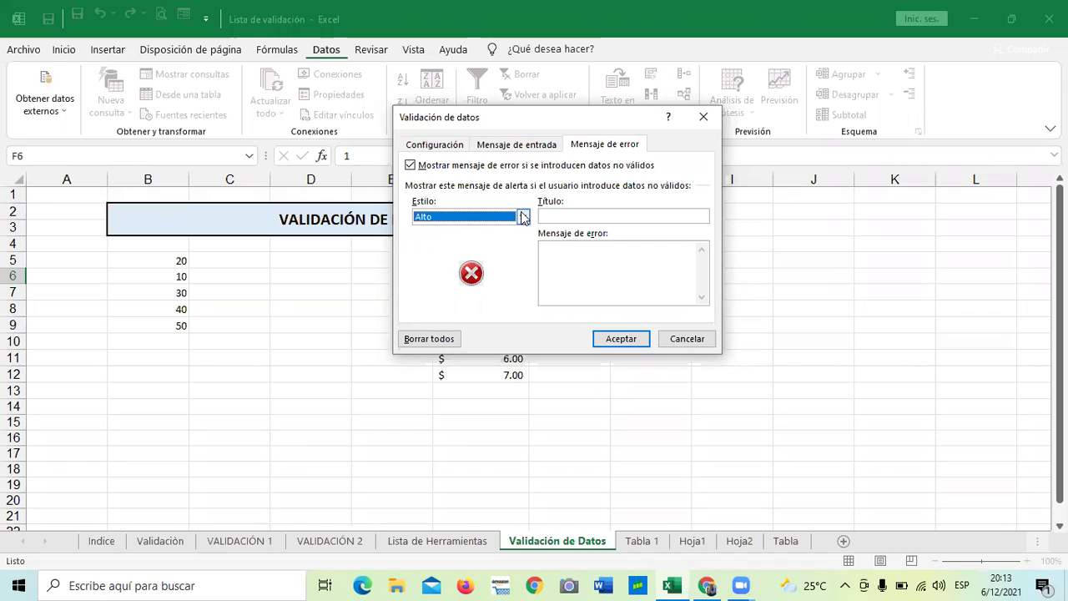
{"action": "left_click", "coordinate": [534, 143]}
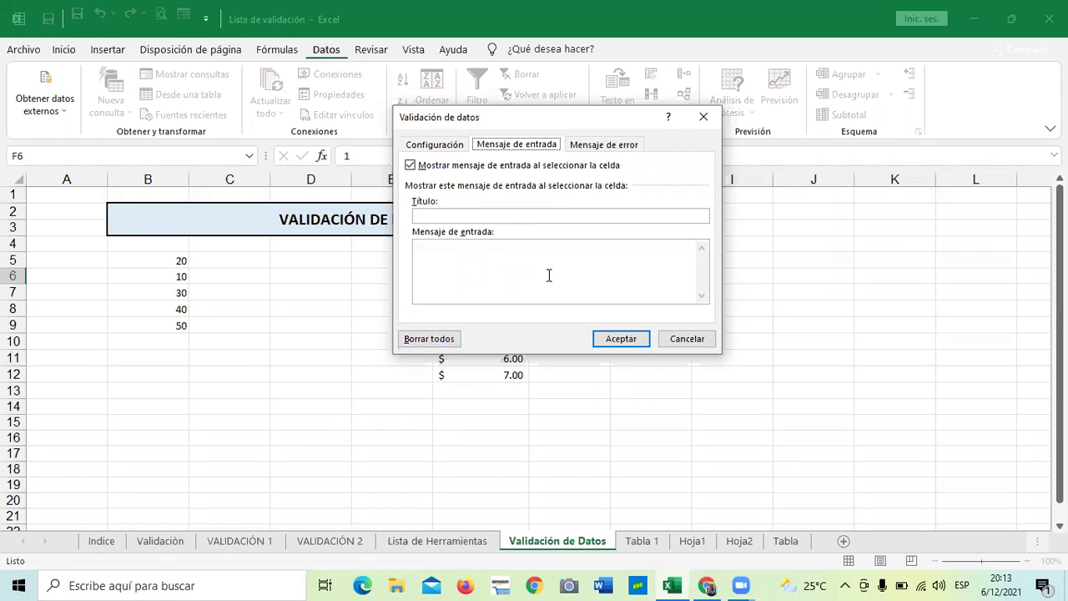
{"action": "left_click", "coordinate": [434, 146]}
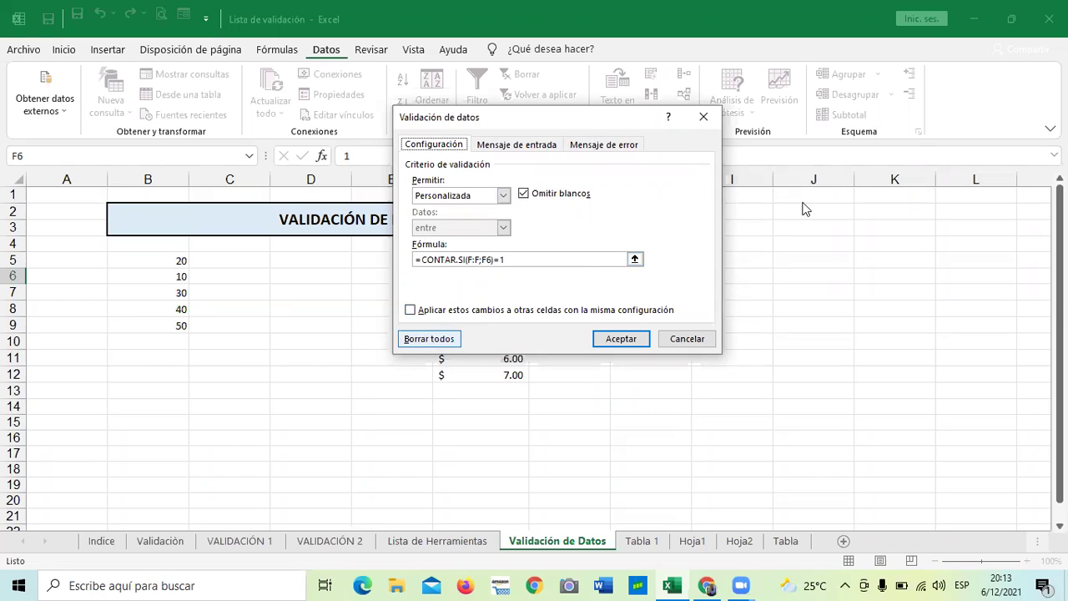
{"action": "left_click", "coordinate": [682, 339]}
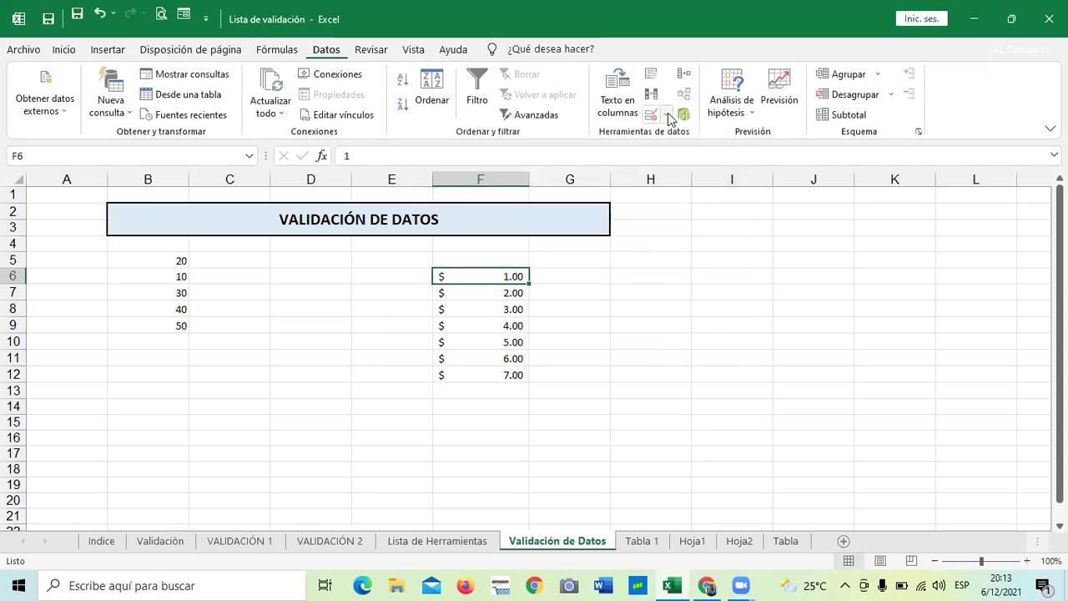
{"action": "left_click", "coordinate": [668, 114]}
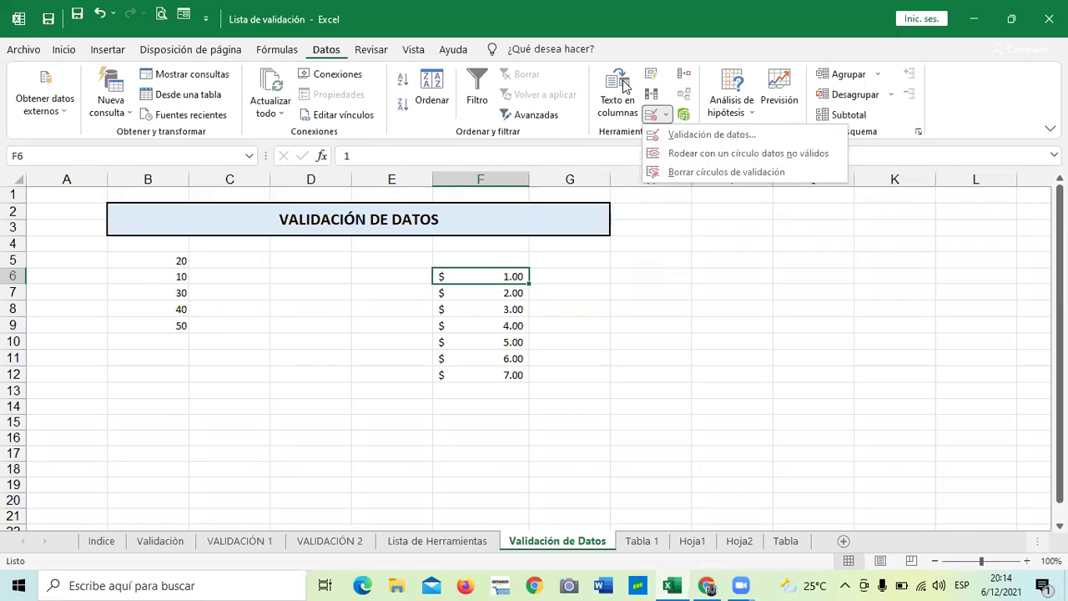
{"action": "key", "text": "Escape"}
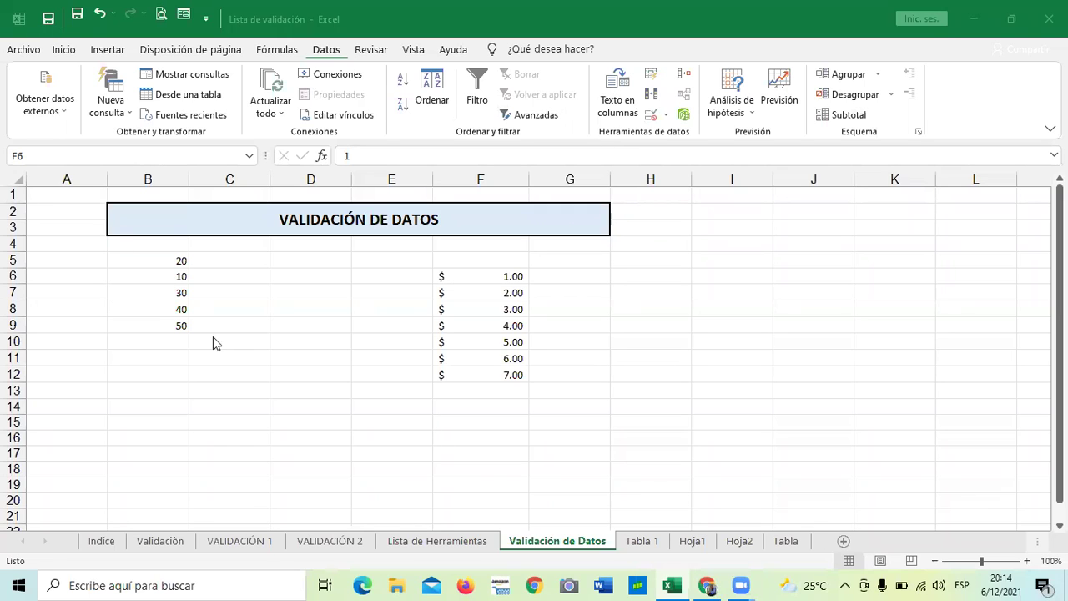
Step: Look at the VALIDACIÓN 1 sheet and choose the sixth vendor in the drop-down list of cell E5 on VALIDACIÓN 2
{"action": "left_click", "coordinate": [240, 542]}
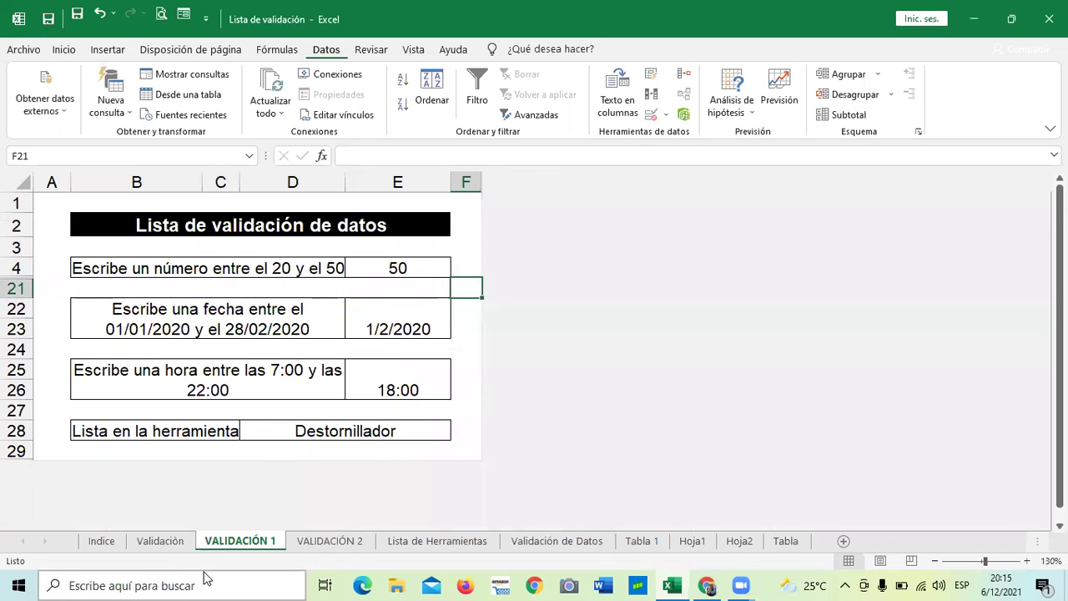
{"action": "left_click", "coordinate": [333, 538]}
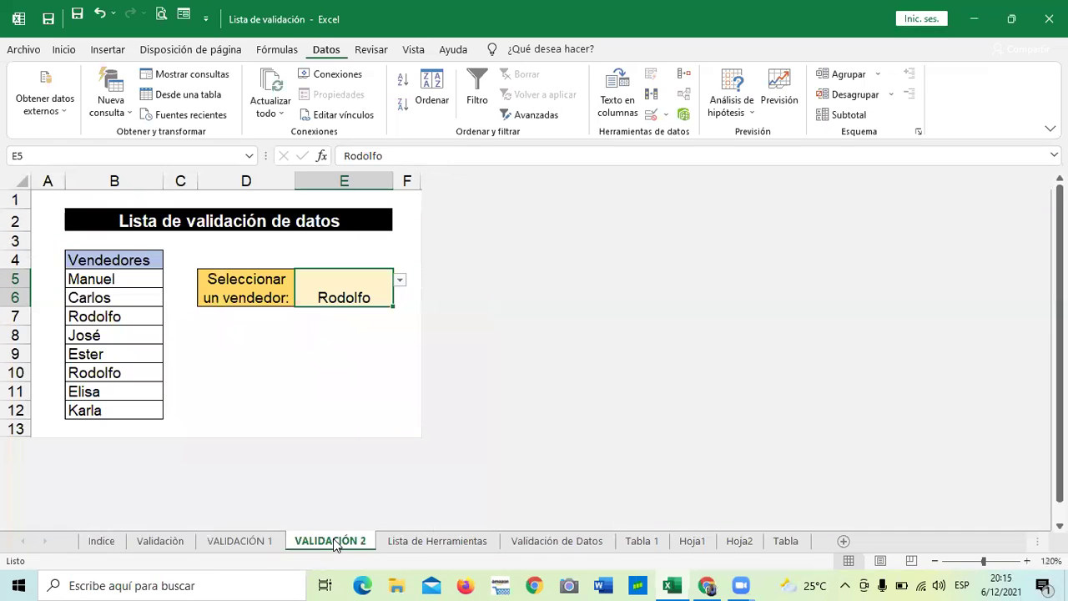
{"action": "left_click", "coordinate": [400, 281]}
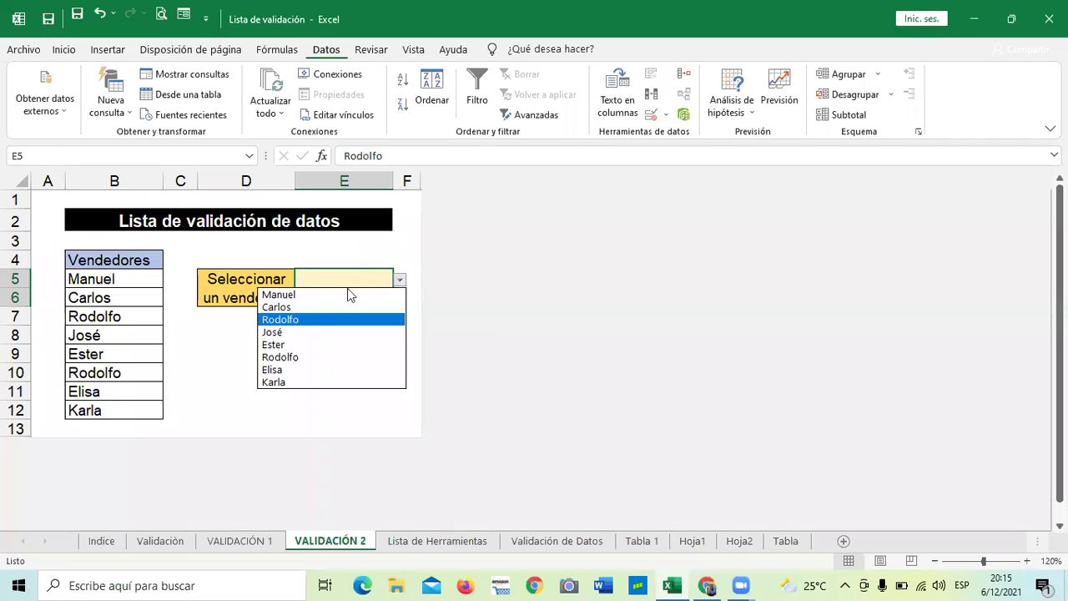
{"action": "left_click", "coordinate": [297, 356]}
{"action": "left_click", "coordinate": [219, 368]}
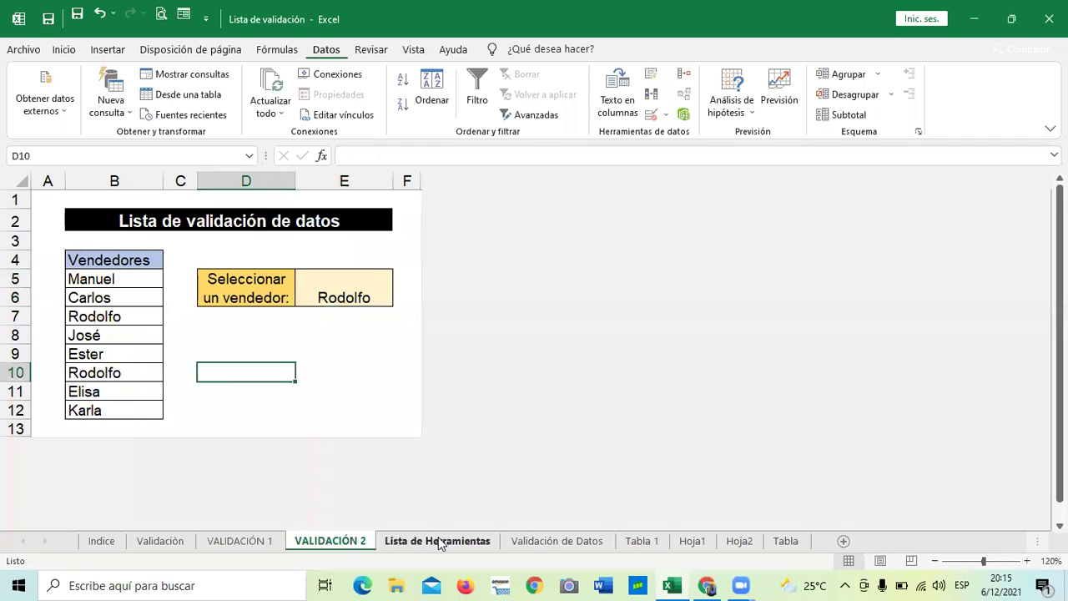
Step: Examine the tool drop-down cell D28 on VALIDACIÓN 1 and its source list A2:A12 on Lista de Herramientas
{"action": "left_click", "coordinate": [222, 540]}
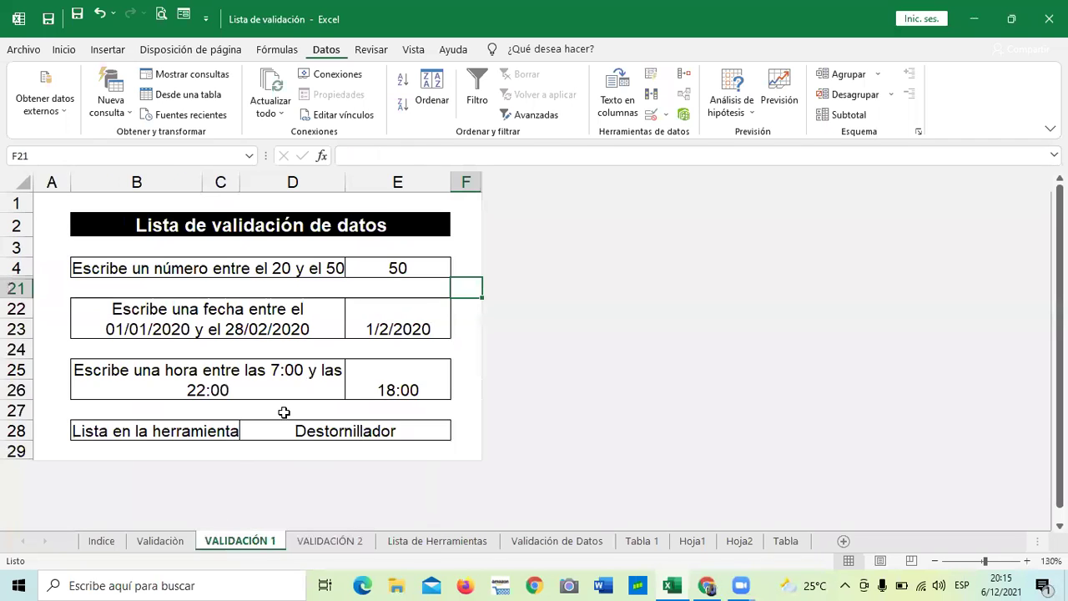
{"action": "left_click", "coordinate": [315, 430]}
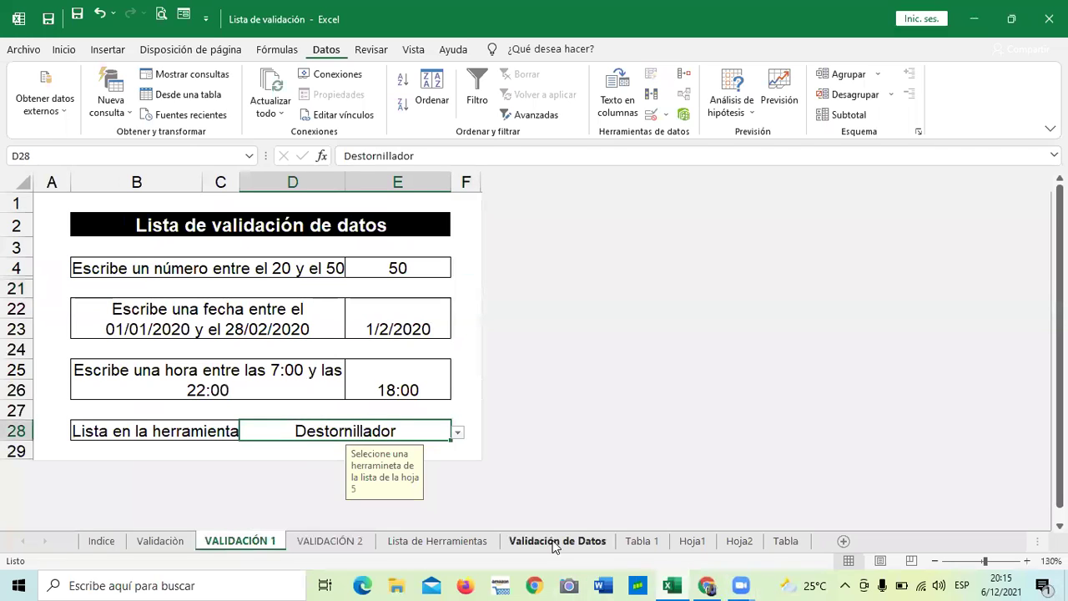
{"action": "left_click", "coordinate": [462, 540]}
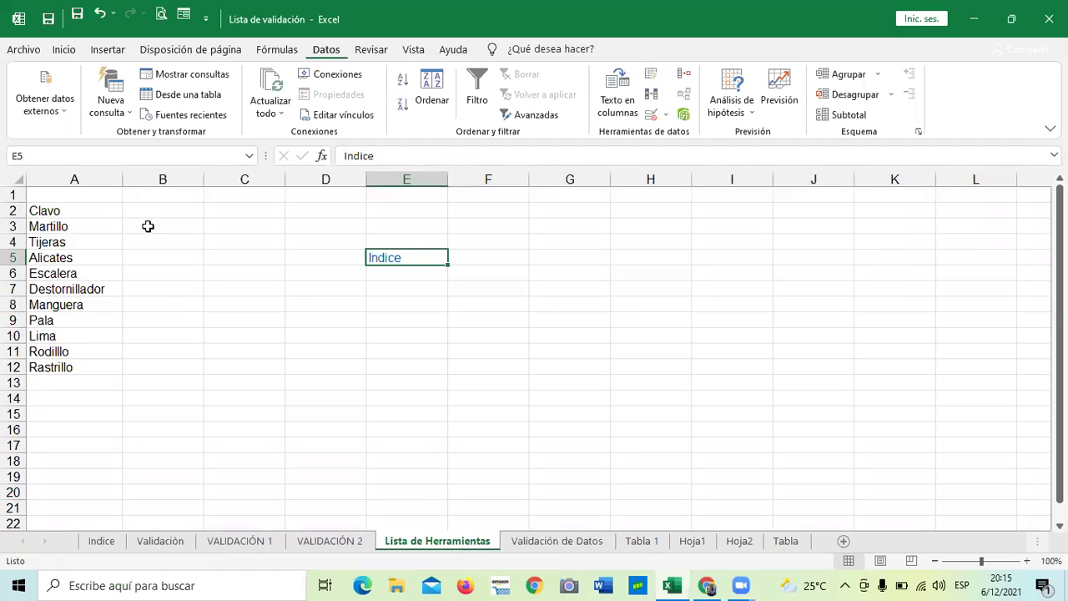
{"action": "left_click_drag", "start_coordinate": [83, 213], "coordinate": [81, 373]}
{"action": "left_click", "coordinate": [189, 309]}
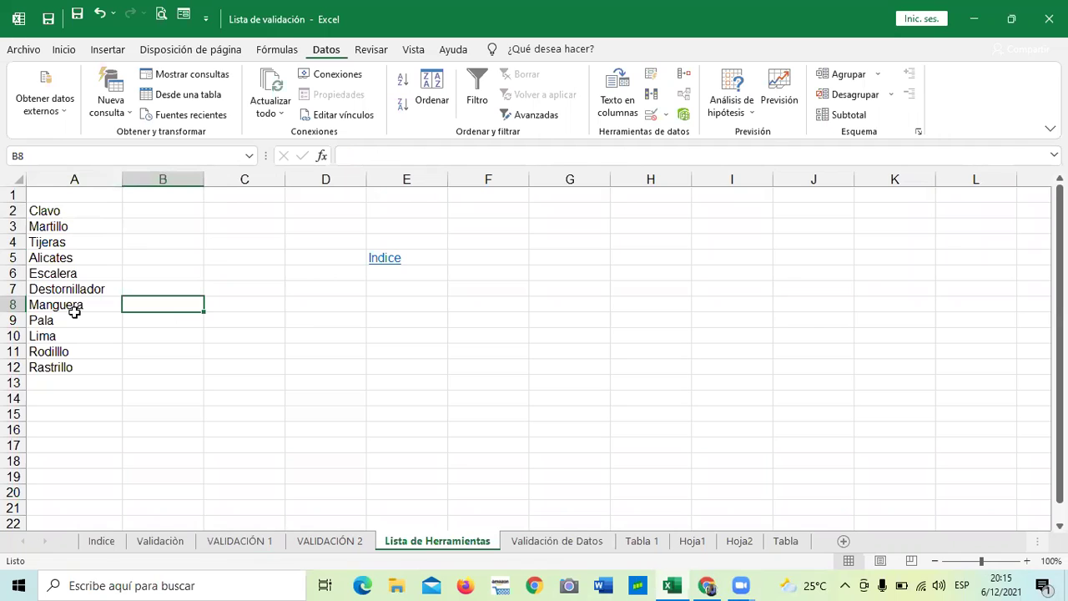
Step: Follow the Indice hyperlink to the index sheet and return through its Lista de Herramientas link
{"action": "left_click", "coordinate": [384, 257]}
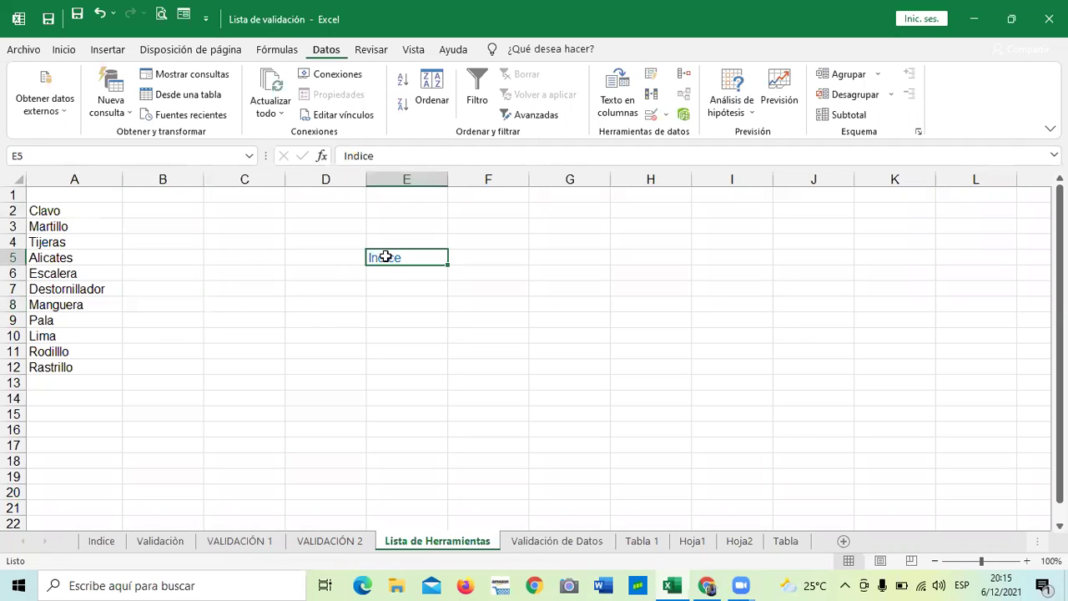
{"action": "left_click", "coordinate": [232, 471]}
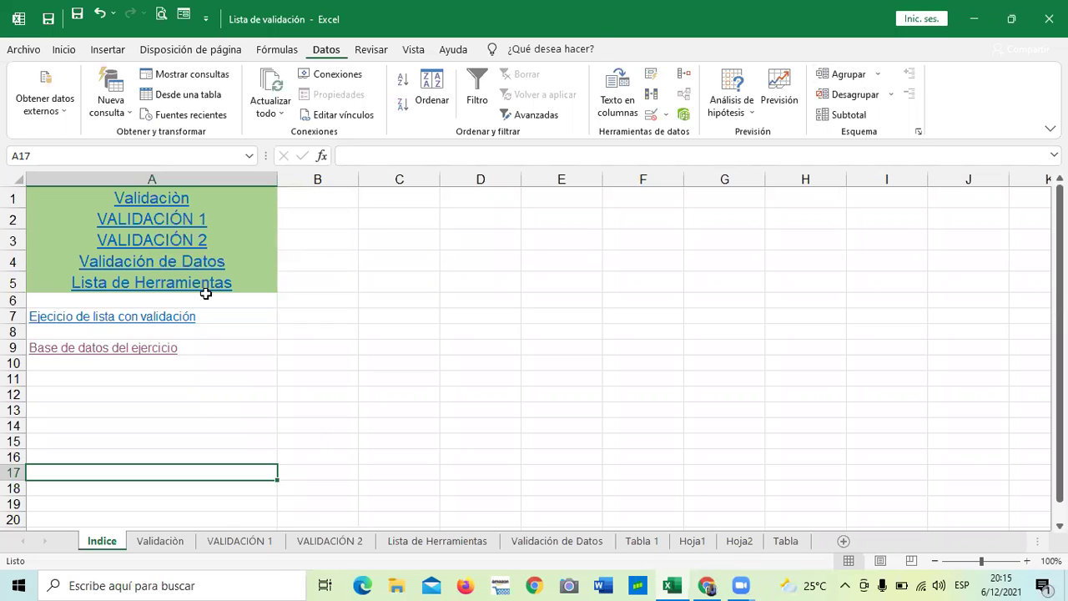
{"action": "left_click", "coordinate": [184, 282]}
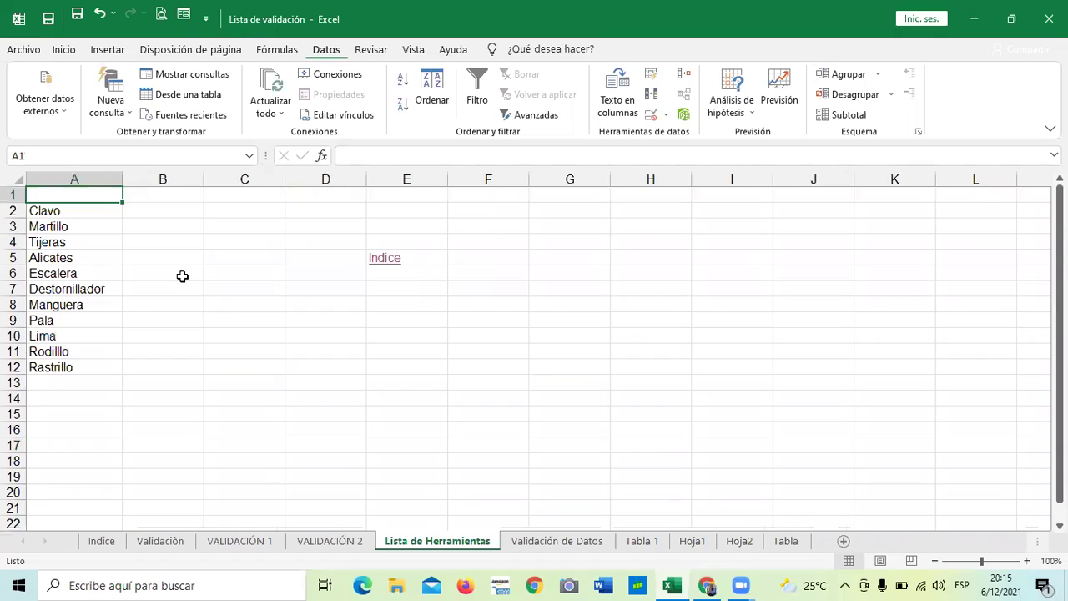
{"action": "left_click", "coordinate": [342, 333]}
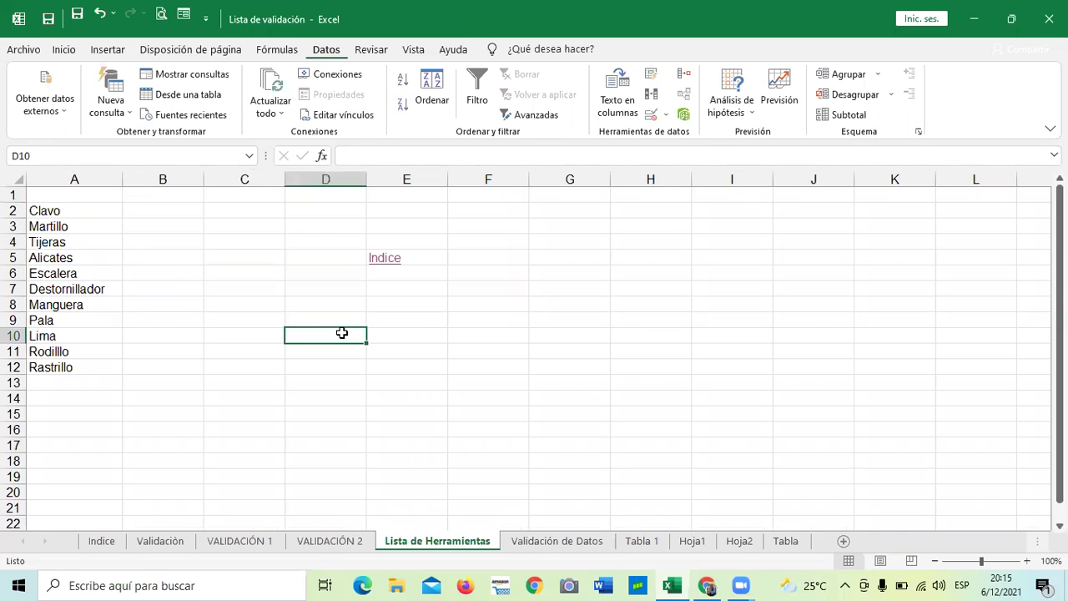
{"action": "left_click", "coordinate": [471, 105]}
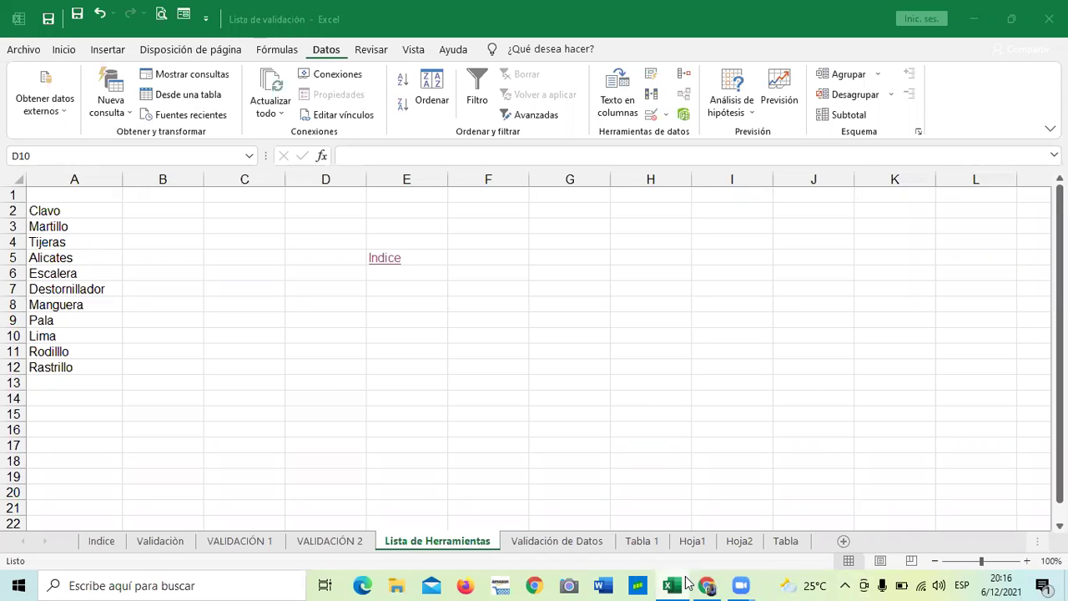
{"action": "mouse_move", "coordinate": [687, 581]}
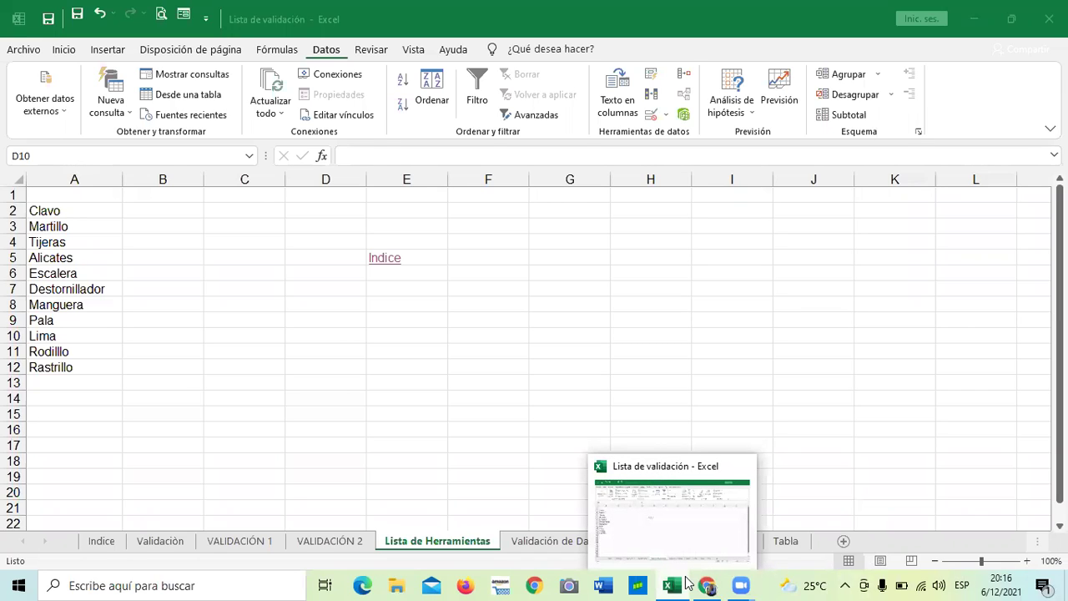
{"action": "left_click", "coordinate": [334, 335]}
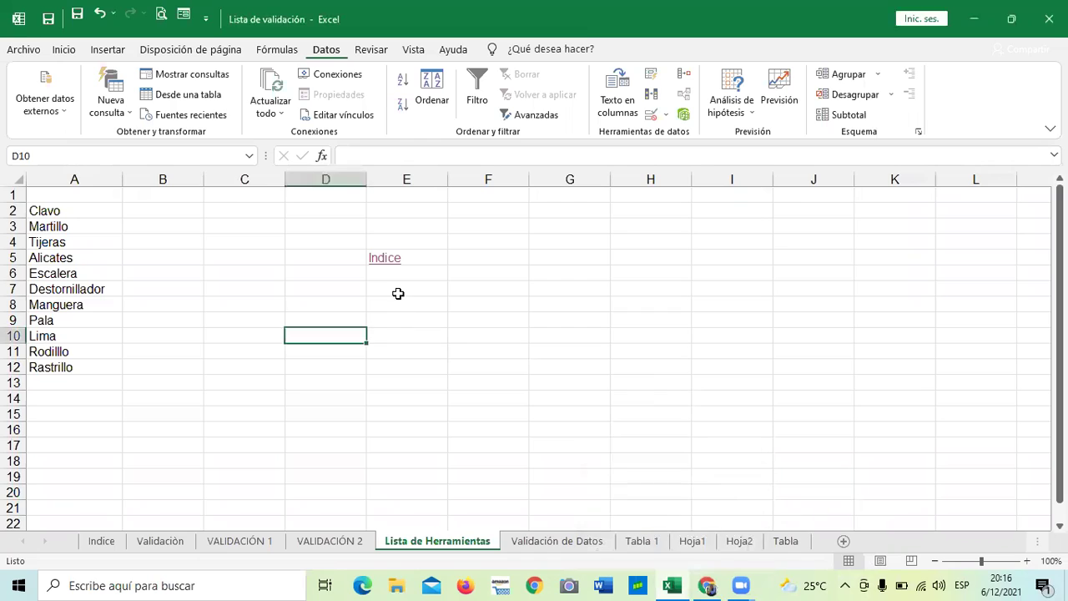
{"action": "left_click", "coordinate": [438, 320]}
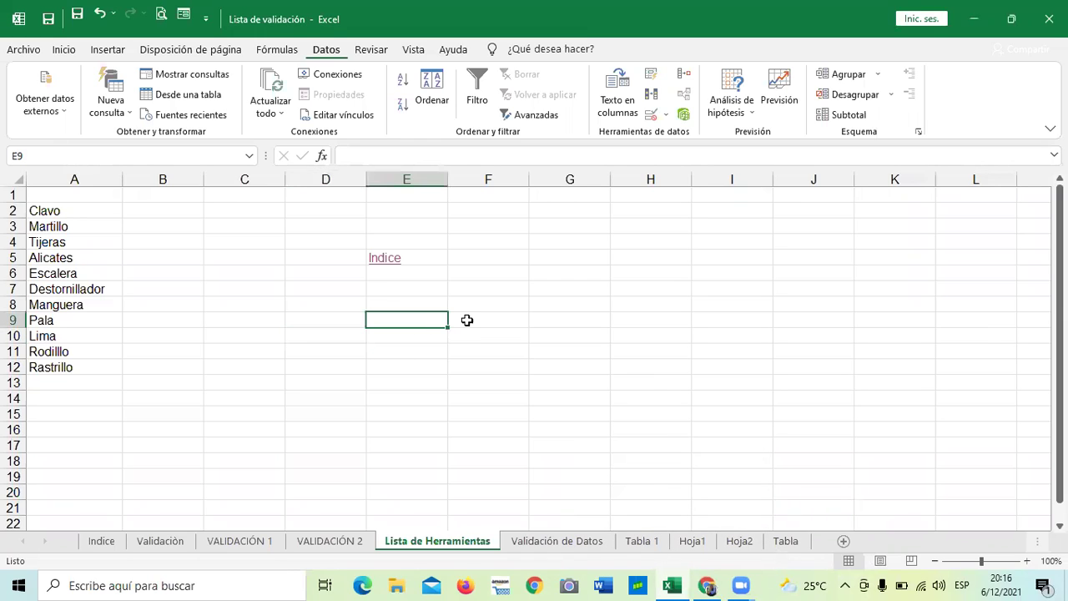
{"action": "left_click", "coordinate": [512, 319]}
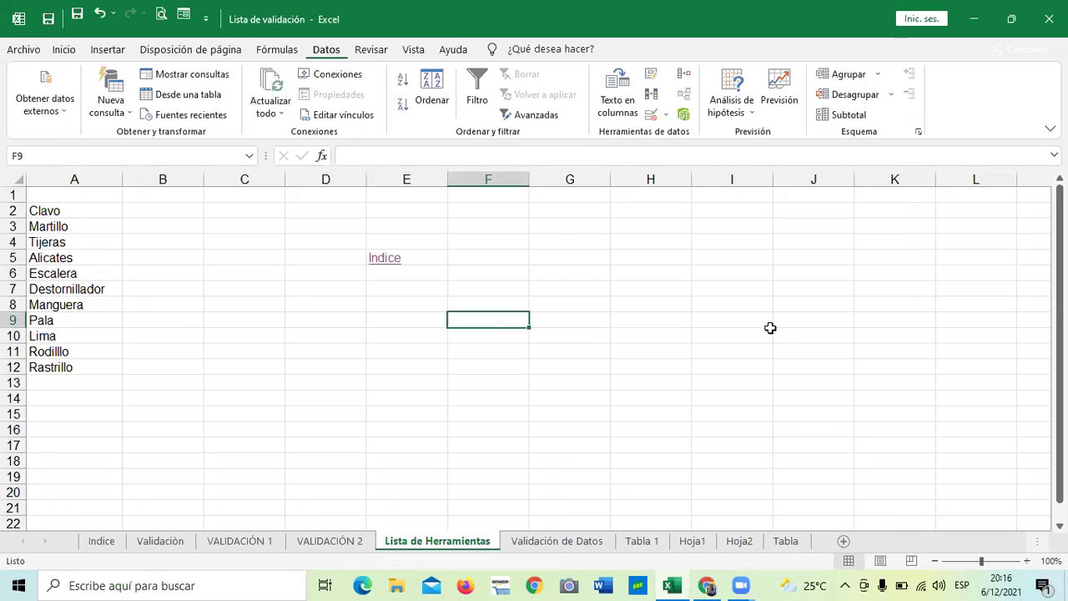
Step: Switch to the course page in Chrome and read lesson 4.1's objective, table description and CREAR UNA TABLA illustration
{"action": "left_click", "coordinate": [678, 384]}
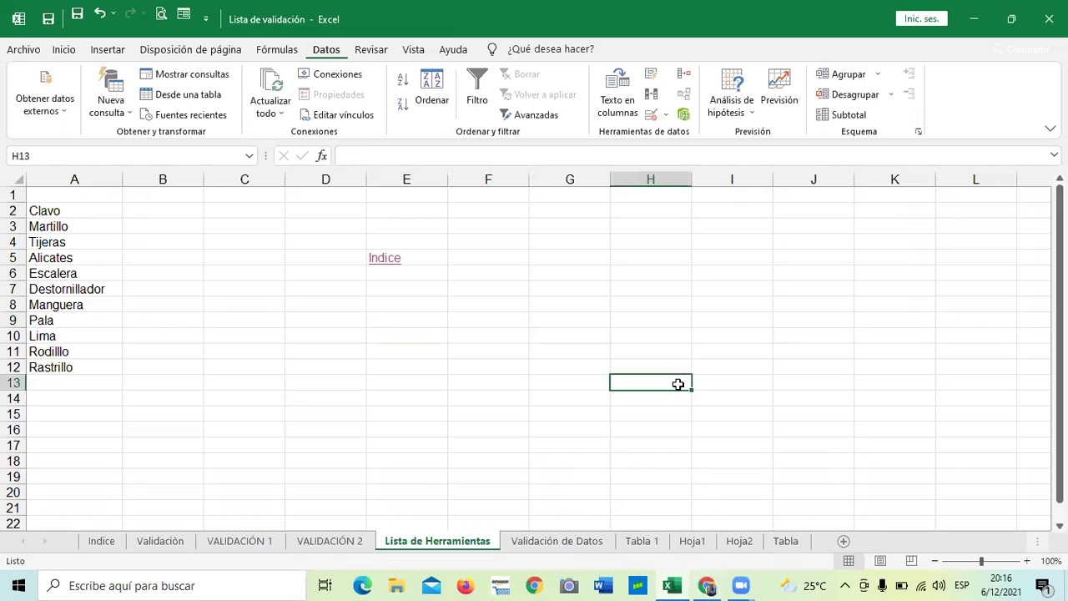
{"action": "left_click", "coordinate": [708, 585]}
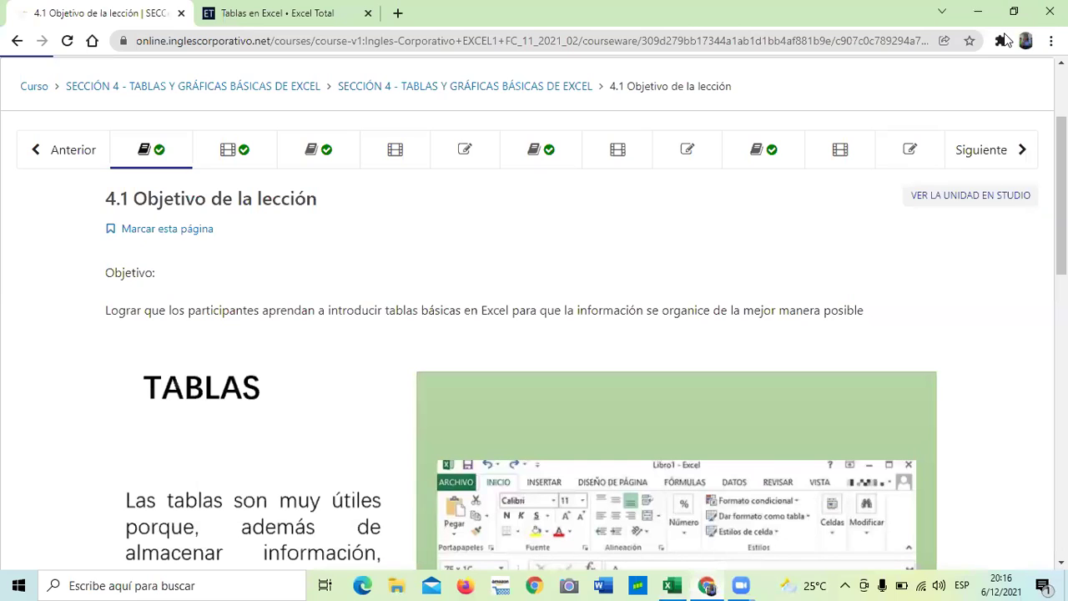
{"action": "scroll", "coordinate": [451, 243], "scroll_direction": "up", "scroll_amount": 3}
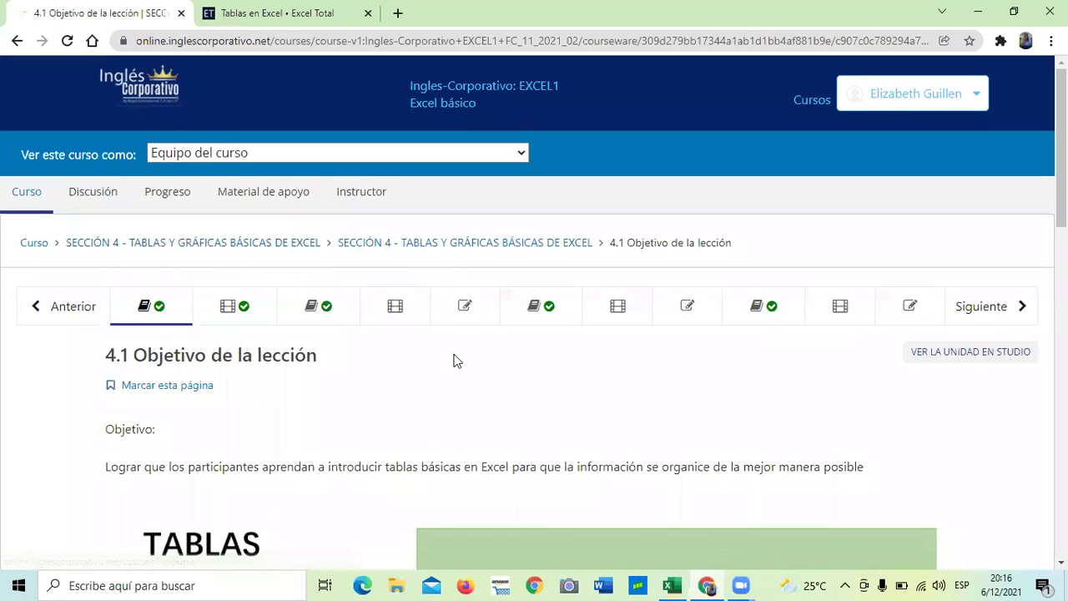
{"action": "scroll", "coordinate": [484, 357], "scroll_direction": "down", "scroll_amount": 1}
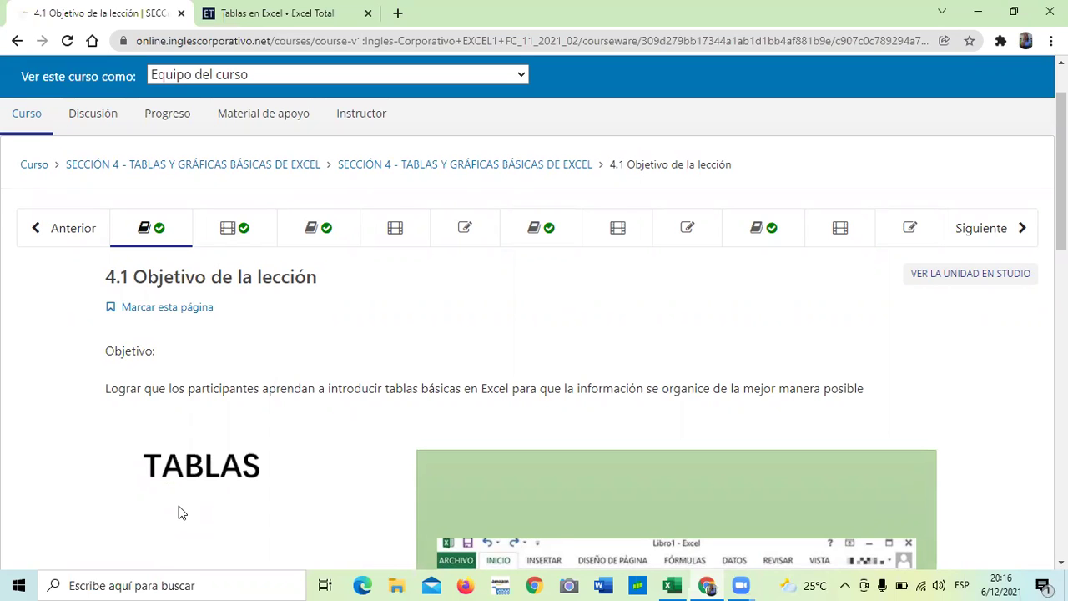
{"action": "scroll", "coordinate": [448, 304], "scroll_direction": "down", "scroll_amount": 2}
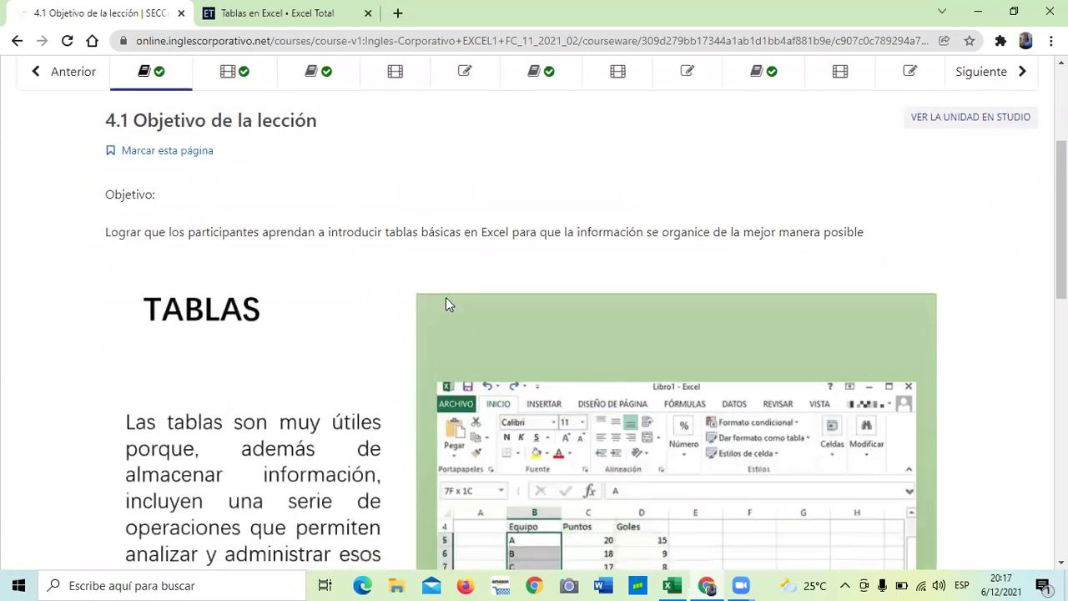
{"action": "scroll", "coordinate": [446, 305], "scroll_direction": "down", "scroll_amount": 2}
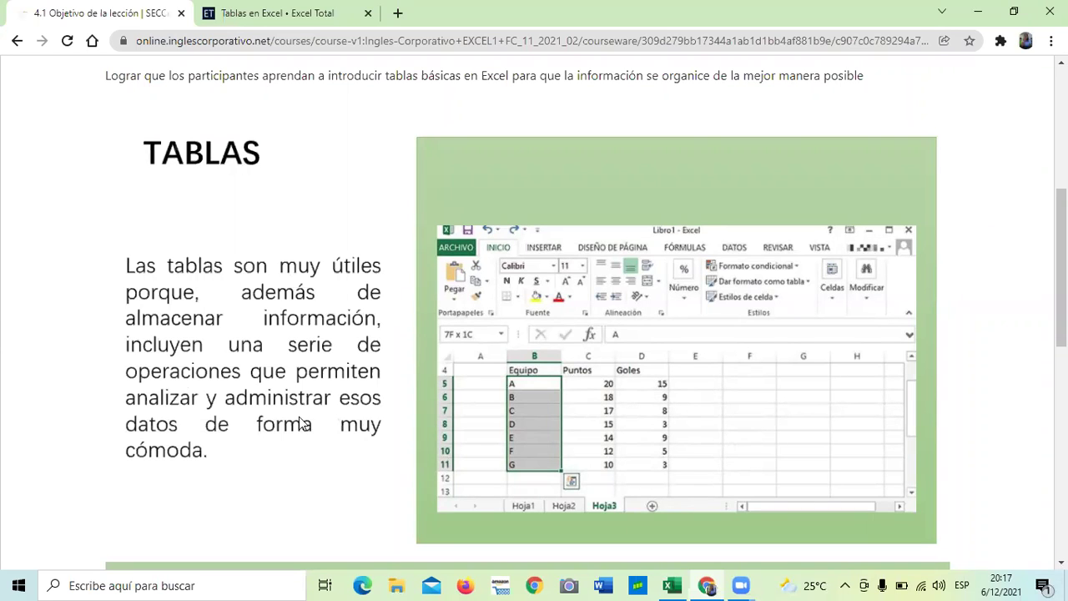
{"action": "scroll", "coordinate": [300, 423], "scroll_direction": "down", "scroll_amount": 1}
{"action": "scroll", "coordinate": [302, 423], "scroll_direction": "down", "scroll_amount": 1}
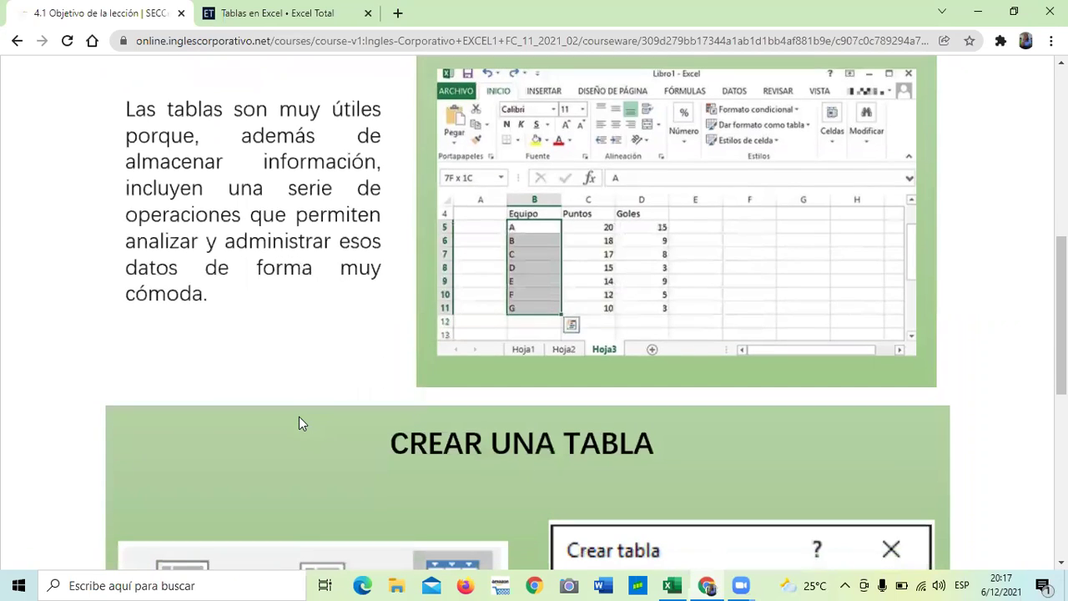
{"action": "scroll", "coordinate": [302, 423], "scroll_direction": "down", "scroll_amount": 1}
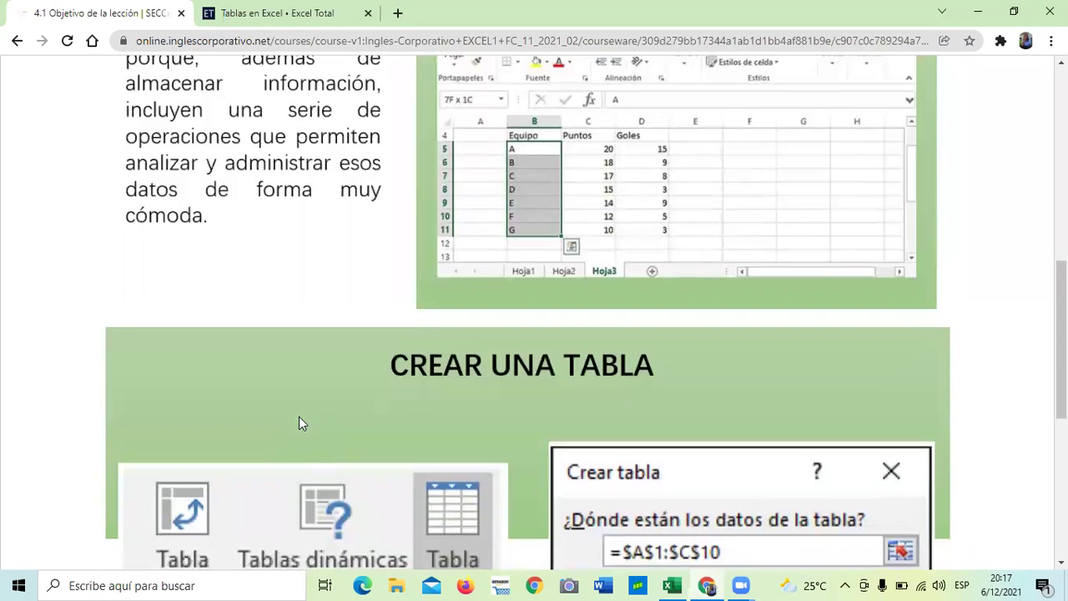
{"action": "scroll", "coordinate": [298, 417], "scroll_direction": "down", "scroll_amount": 1}
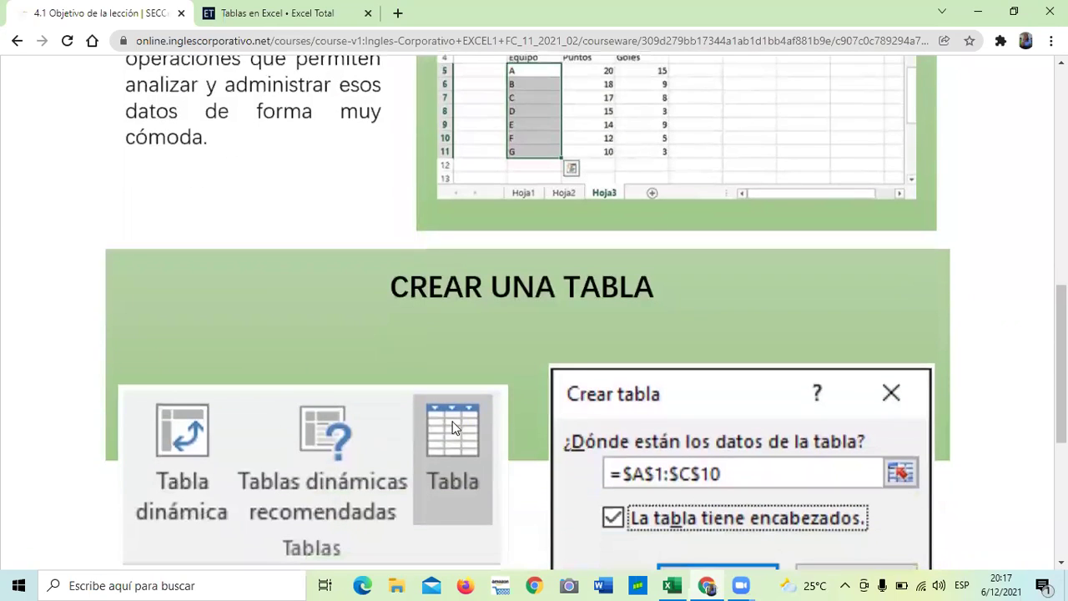
{"action": "scroll", "coordinate": [669, 419], "scroll_direction": "down", "scroll_amount": 1}
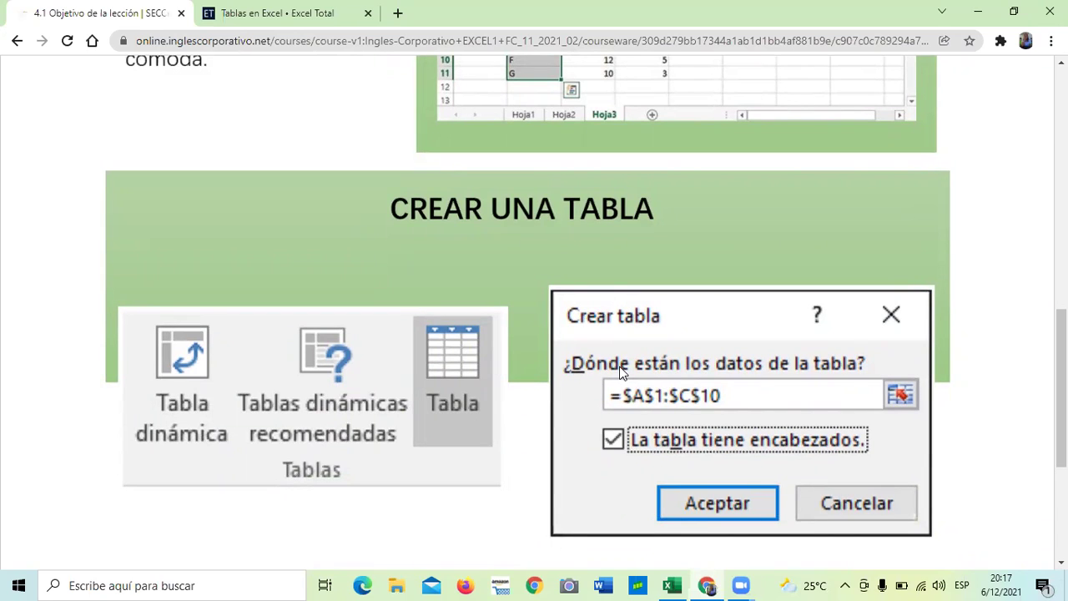
{"action": "scroll", "coordinate": [620, 373], "scroll_direction": "down", "scroll_amount": 2}
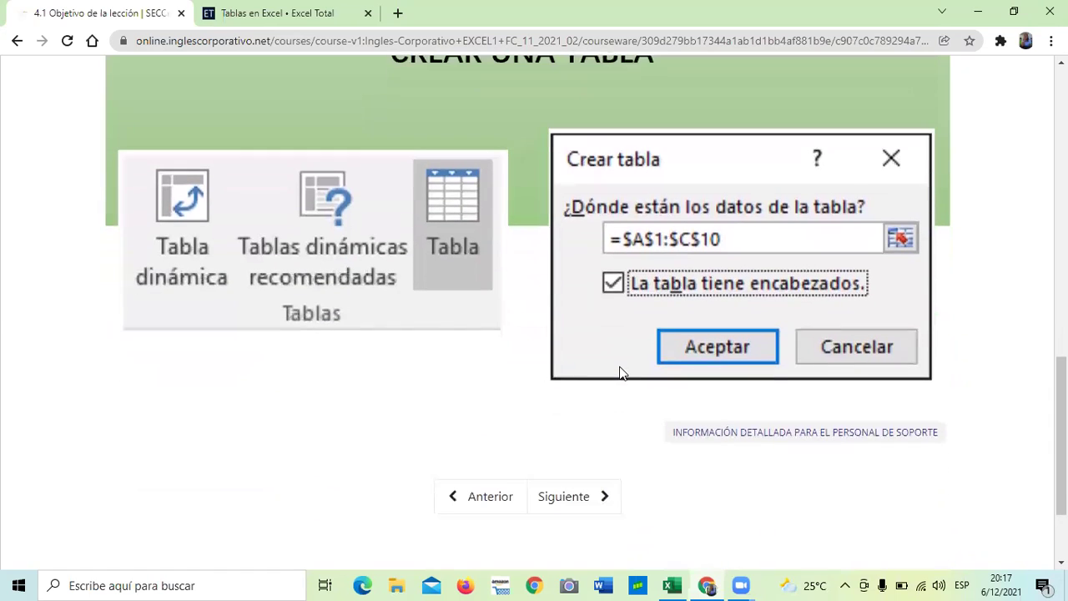
Step: Open lesson 4.2 - Tablas básicas, raise the sound volume and play its video to the end
{"action": "left_click", "coordinate": [564, 496]}
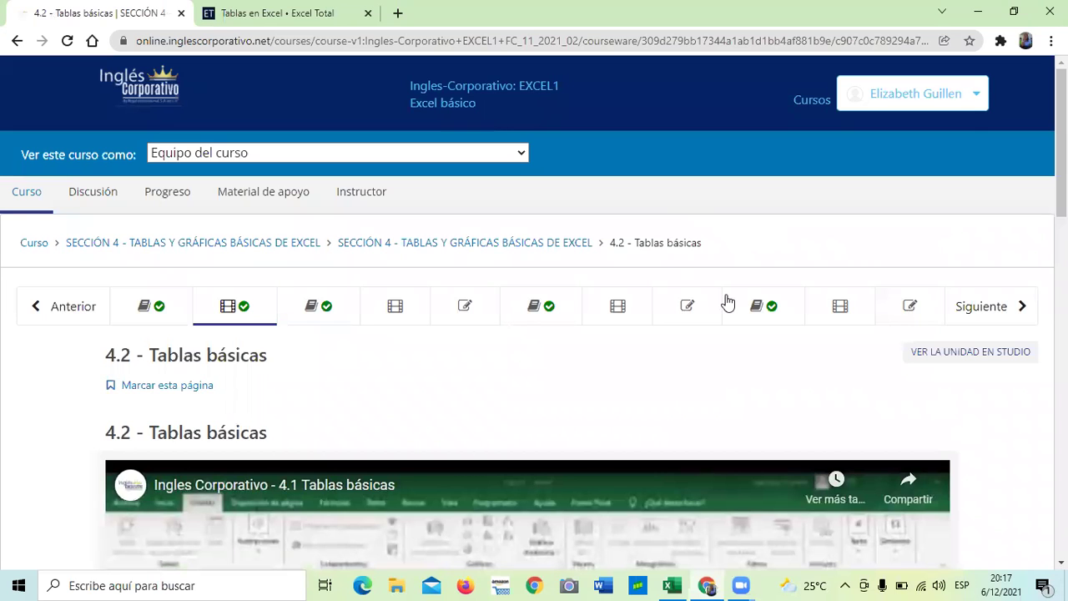
{"action": "scroll", "coordinate": [660, 388], "scroll_direction": "down", "scroll_amount": 5}
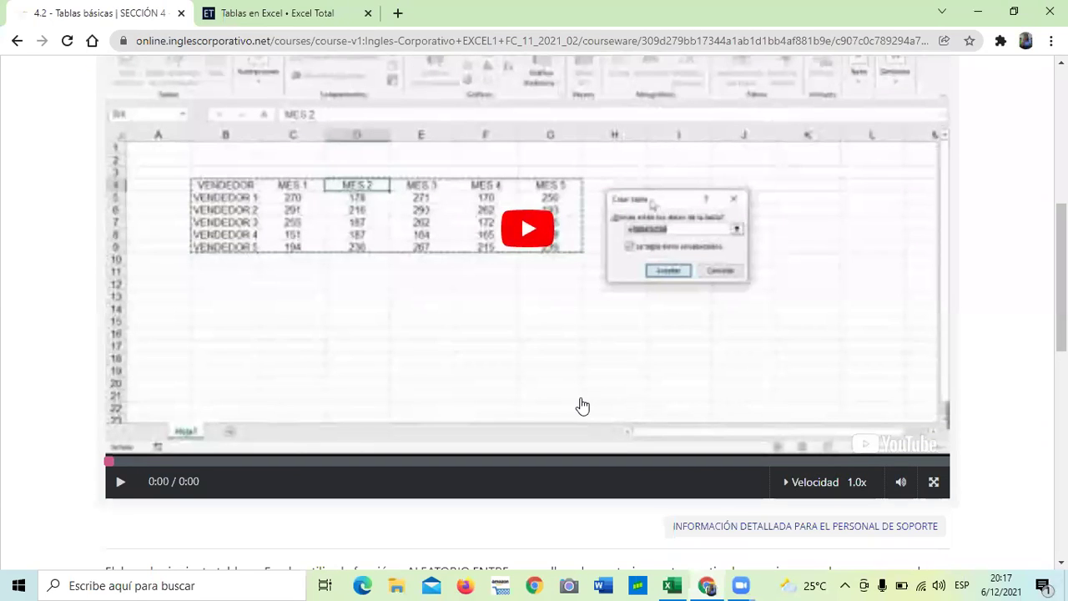
{"action": "key", "text": "XF86AudioRaiseVolume"}
{"action": "key", "text": "XF86AudioRaiseVolume"}
{"action": "left_click", "coordinate": [524, 223]}
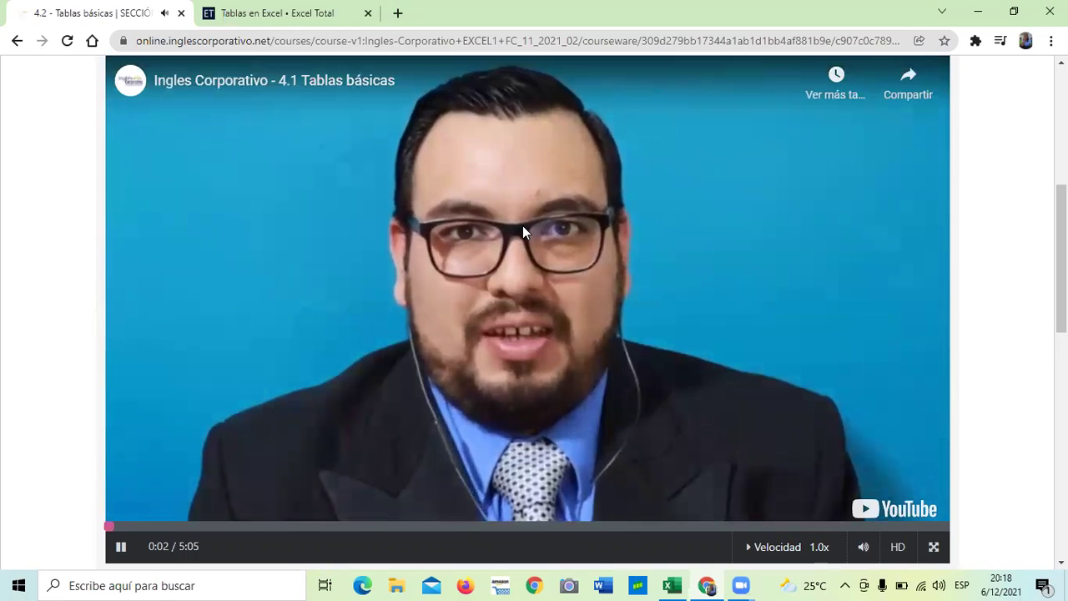
{"action": "key", "text": "XF86AudioRaiseVolume"}
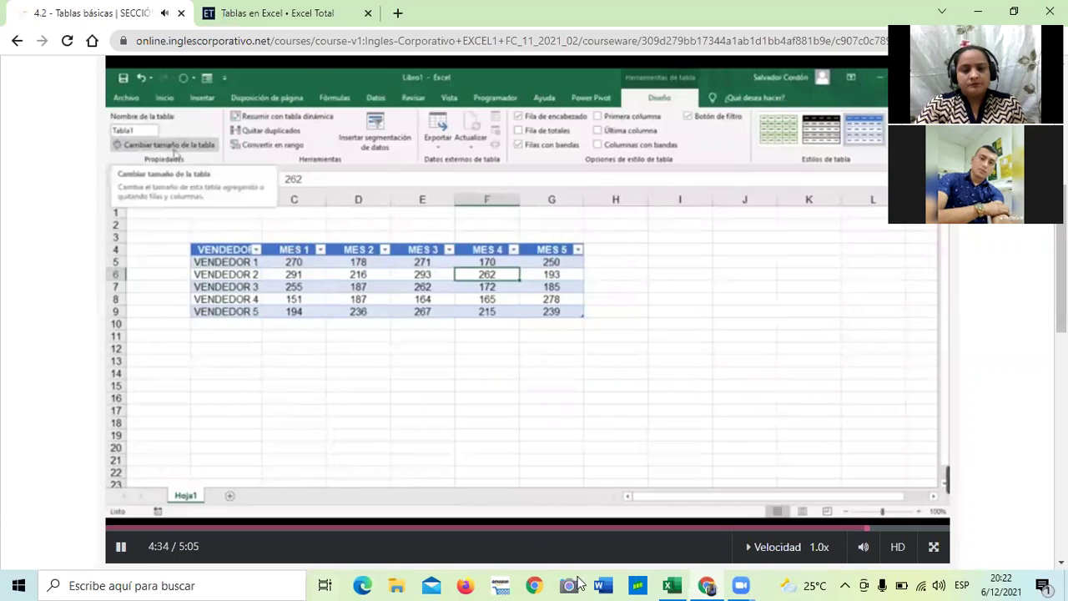
{"action": "mouse_move", "coordinate": [676, 585]}
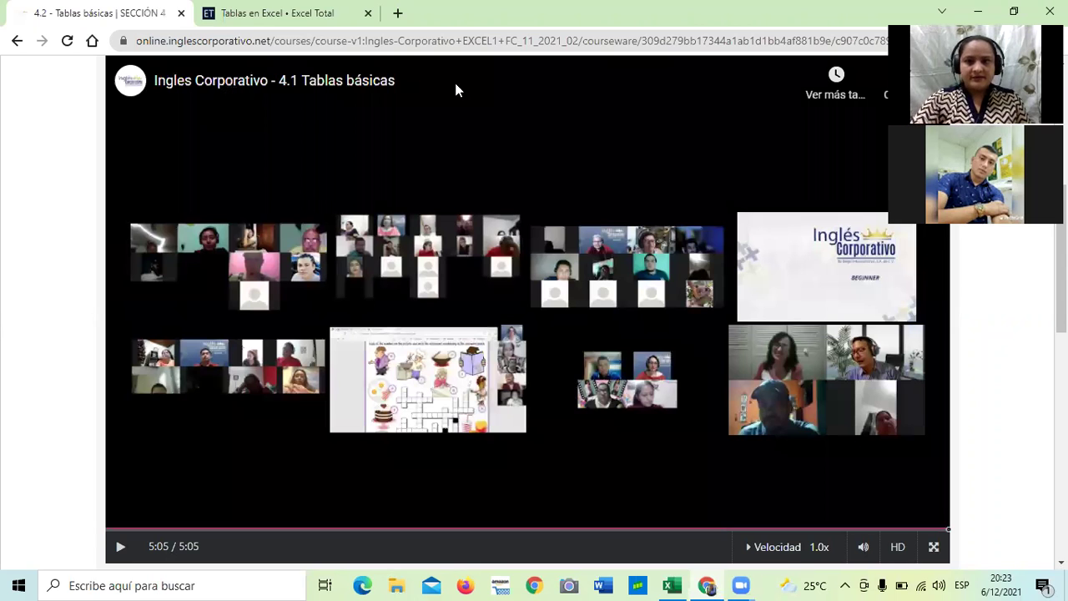
Step: Read the practice exercise below the video about building the VENDEDORES table with the ALEATORIO.ENTRE function
{"action": "scroll", "coordinate": [549, 215], "scroll_direction": "down", "scroll_amount": 1}
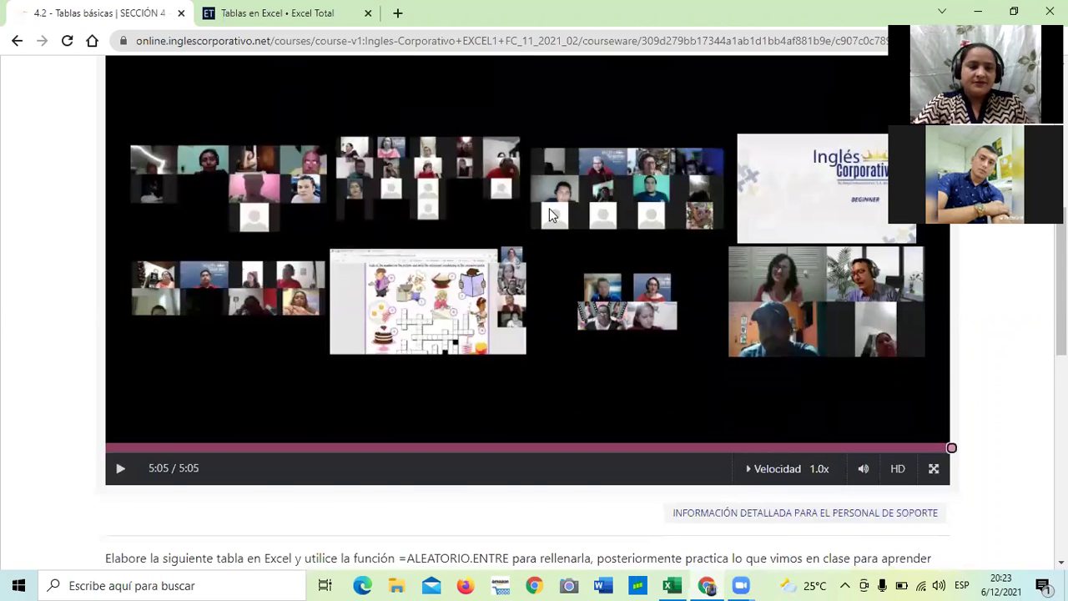
{"action": "scroll", "coordinate": [549, 215], "scroll_direction": "down", "scroll_amount": 1}
{"action": "scroll", "coordinate": [549, 214], "scroll_direction": "down", "scroll_amount": 2}
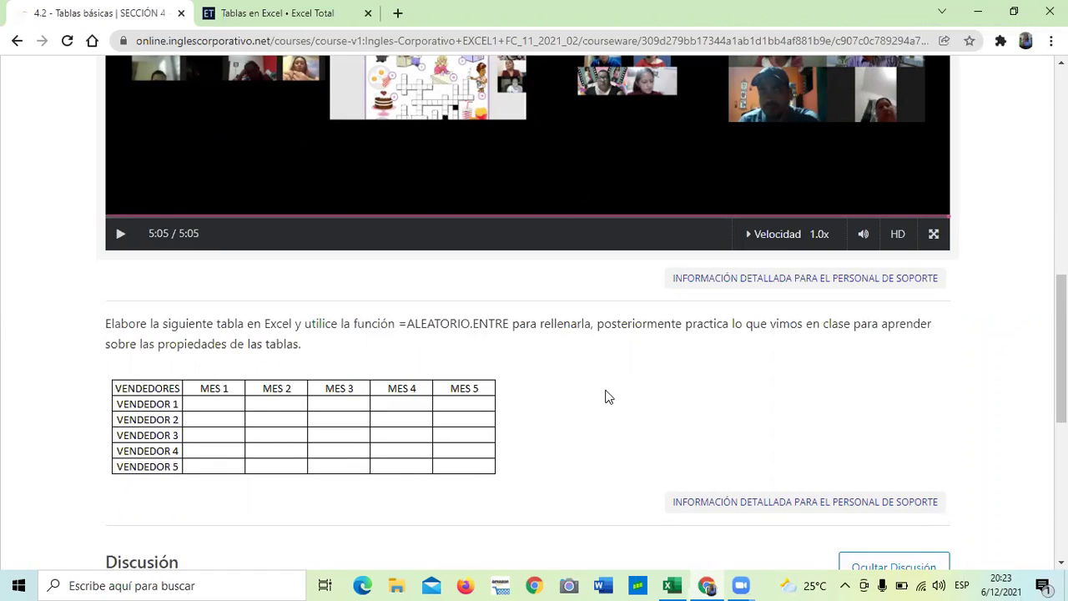
{"action": "scroll", "coordinate": [567, 360], "scroll_direction": "down", "scroll_amount": 1}
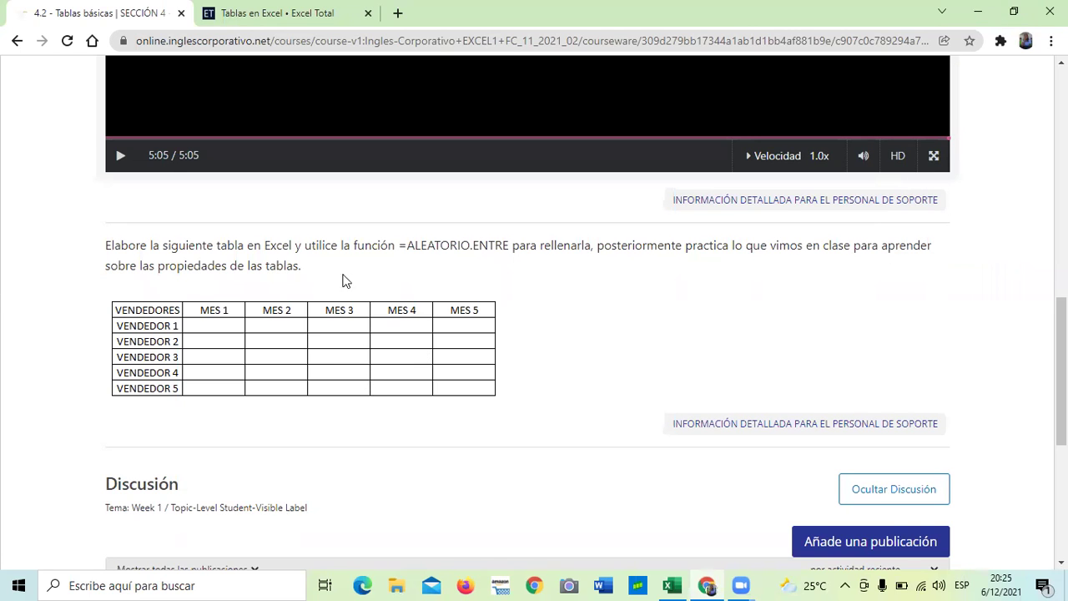
{"action": "scroll", "coordinate": [288, 295], "scroll_direction": "down", "scroll_amount": 2}
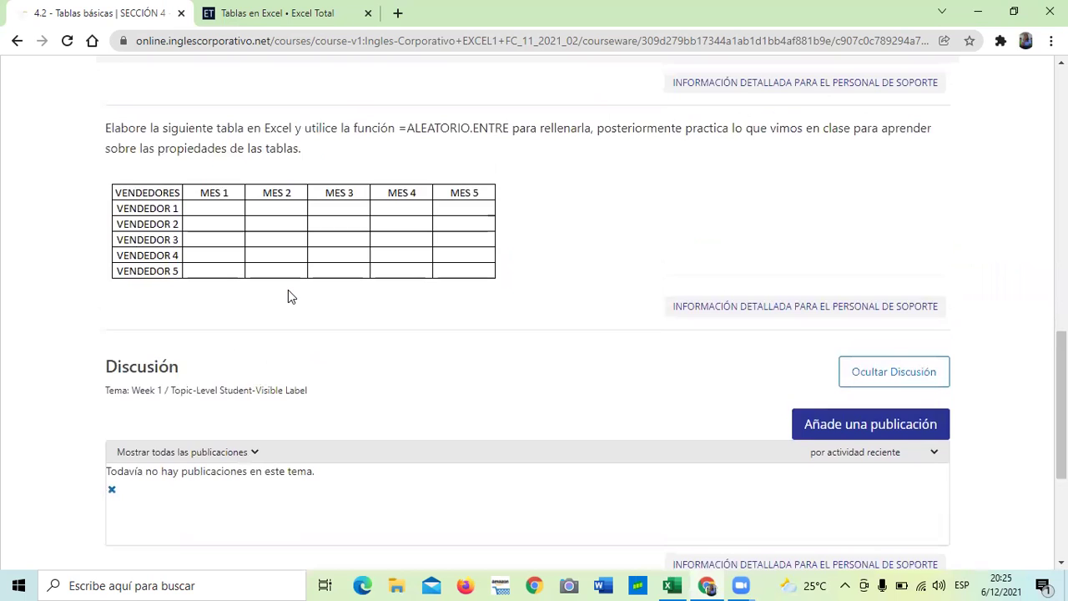
{"action": "scroll", "coordinate": [288, 297], "scroll_direction": "up", "scroll_amount": 2}
{"action": "scroll", "coordinate": [288, 296], "scroll_direction": "down", "scroll_amount": 1}
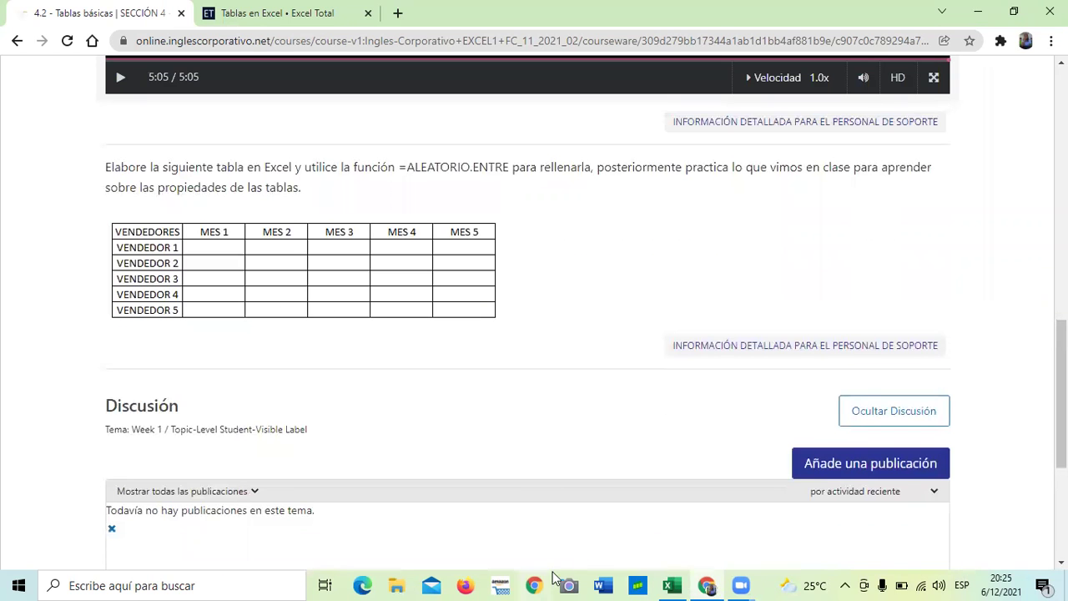
Step: Switch to the Excel workbook and look through all the product sales records on the Tabla 1 sheet
{"action": "left_click", "coordinate": [672, 584]}
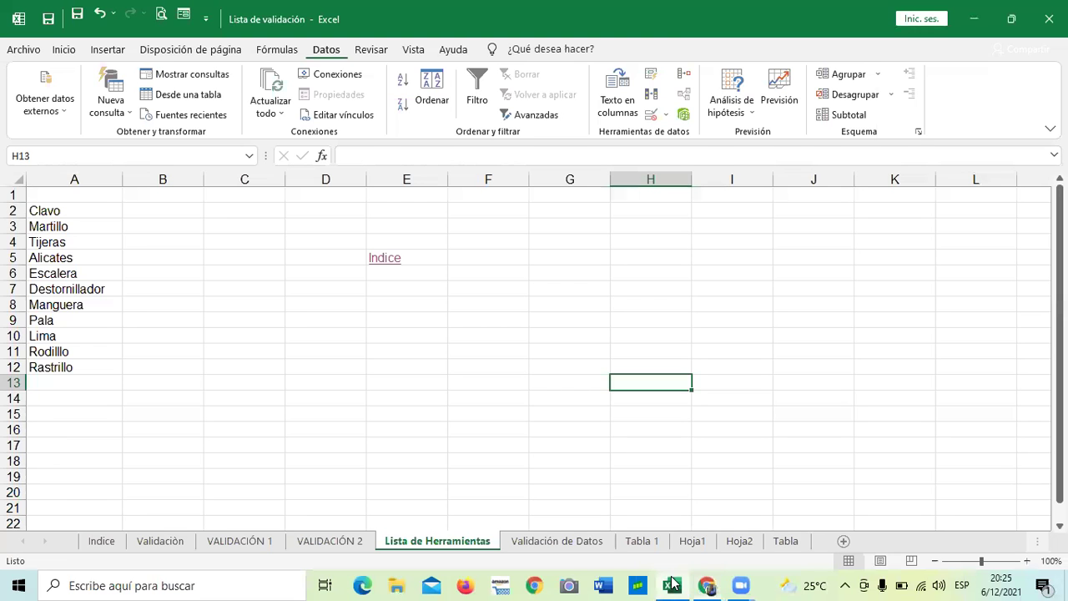
{"action": "left_click", "coordinate": [656, 544]}
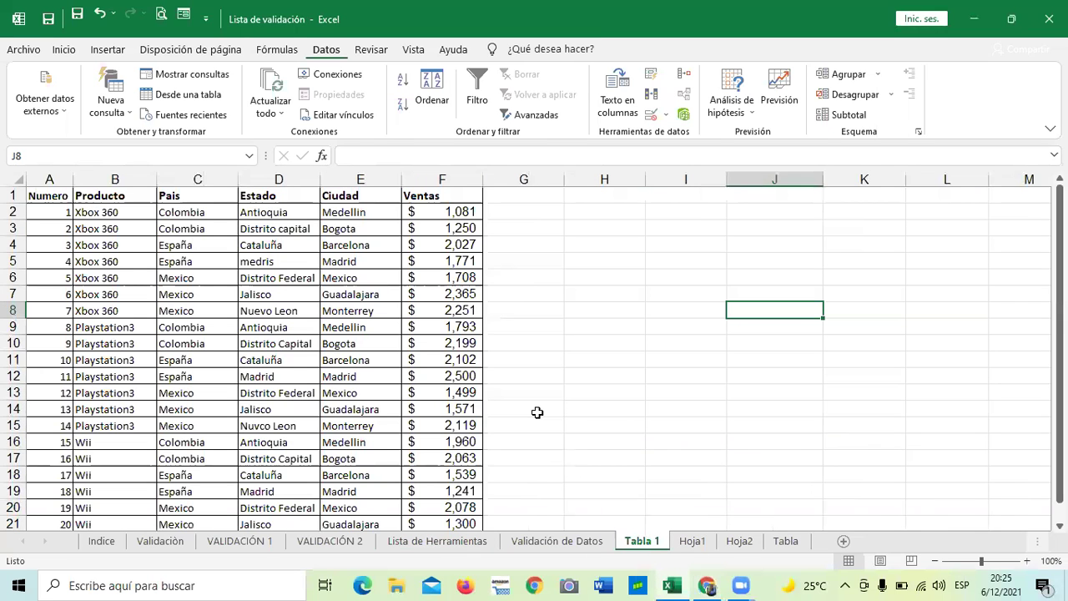
{"action": "scroll", "coordinate": [537, 412], "scroll_direction": "down", "scroll_amount": 3}
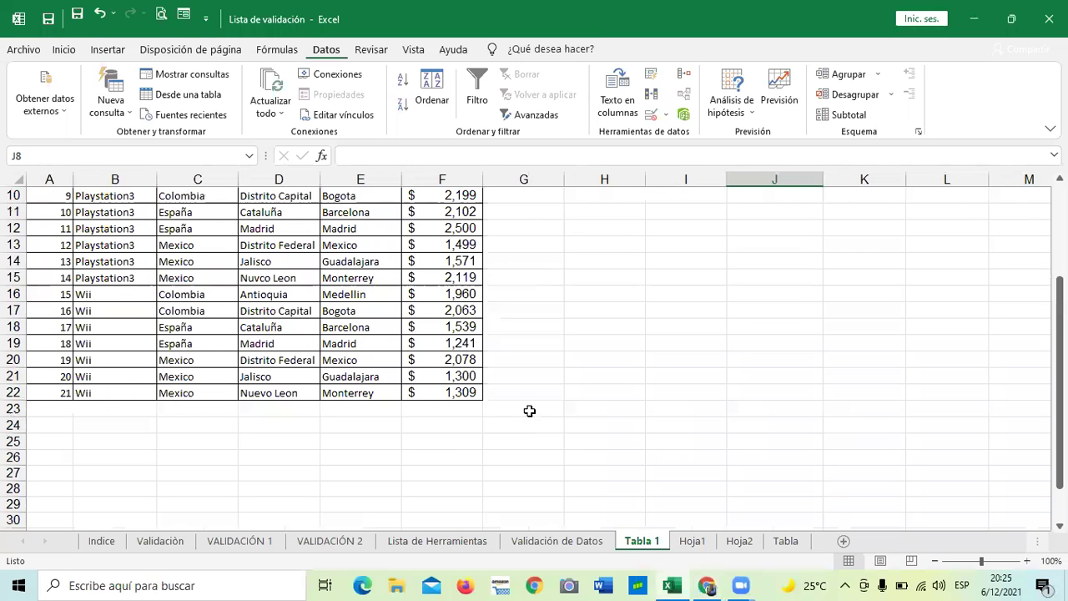
{"action": "scroll", "coordinate": [529, 411], "scroll_direction": "up", "scroll_amount": 3}
{"action": "scroll", "coordinate": [562, 393], "scroll_direction": "down", "scroll_amount": 3}
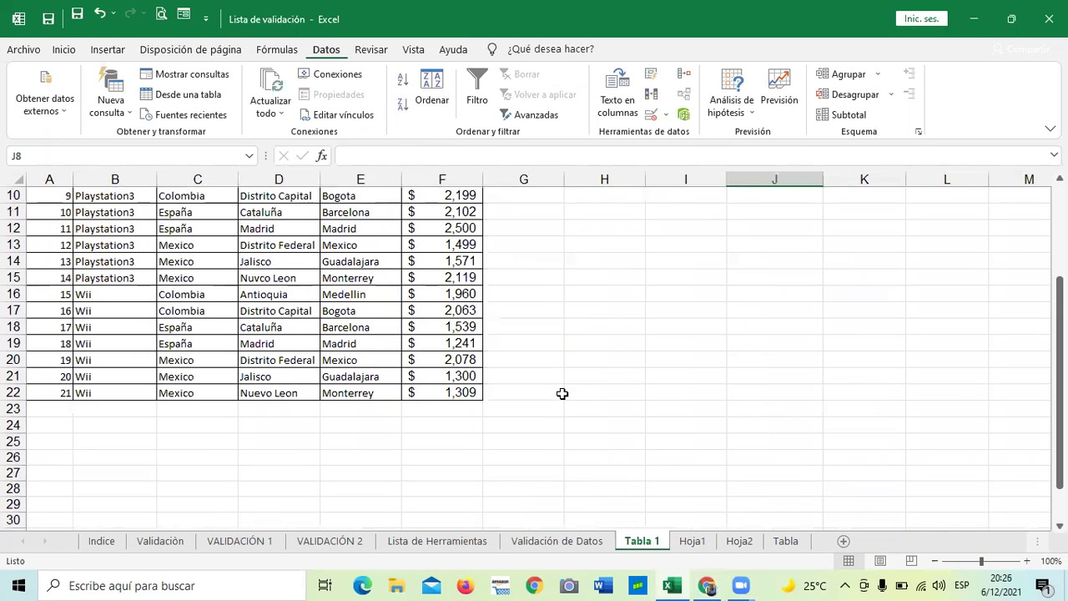
{"action": "scroll", "coordinate": [562, 393], "scroll_direction": "up", "scroll_amount": 3}
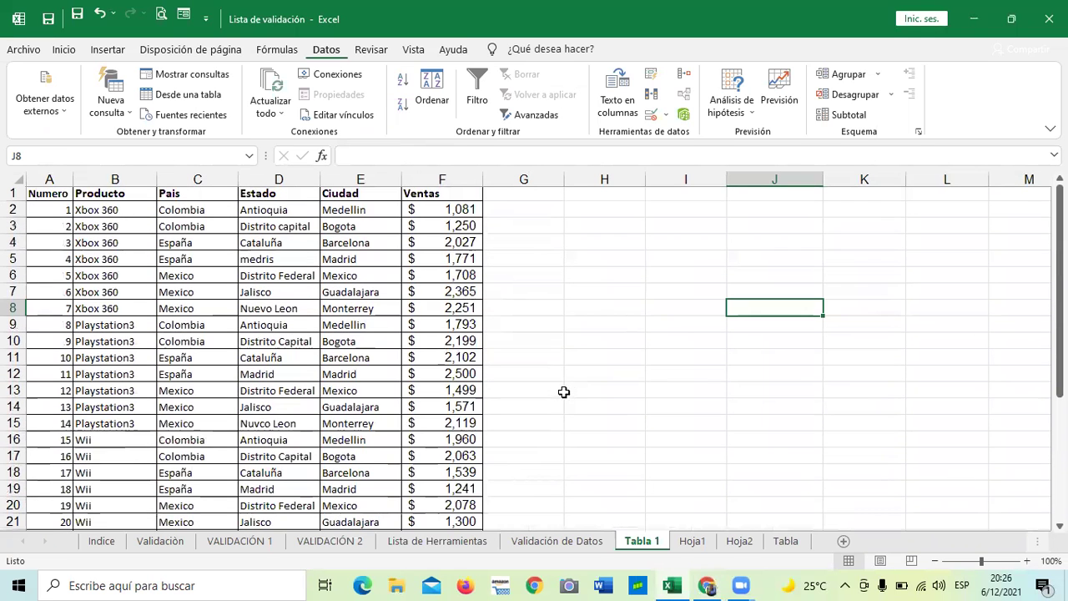
Step: Examine the column headers from Producto to Ciudad and select the whole data range A1:F22
{"action": "left_click", "coordinate": [149, 197]}
{"action": "left_click", "coordinate": [196, 197]}
{"action": "left_click", "coordinate": [311, 199]}
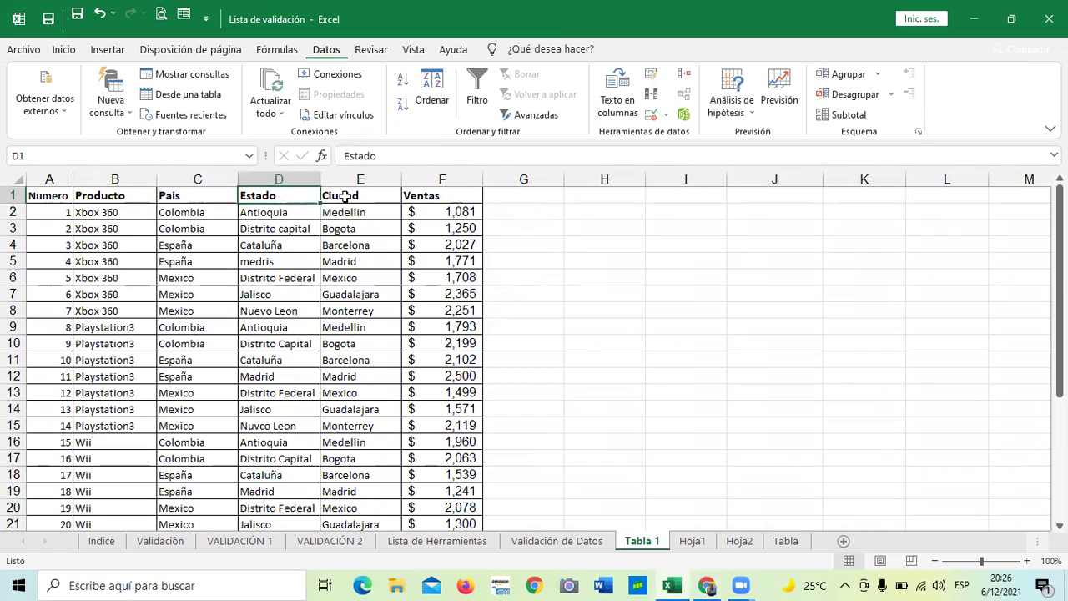
{"action": "left_click", "coordinate": [346, 196]}
{"action": "left_click", "coordinate": [249, 307]}
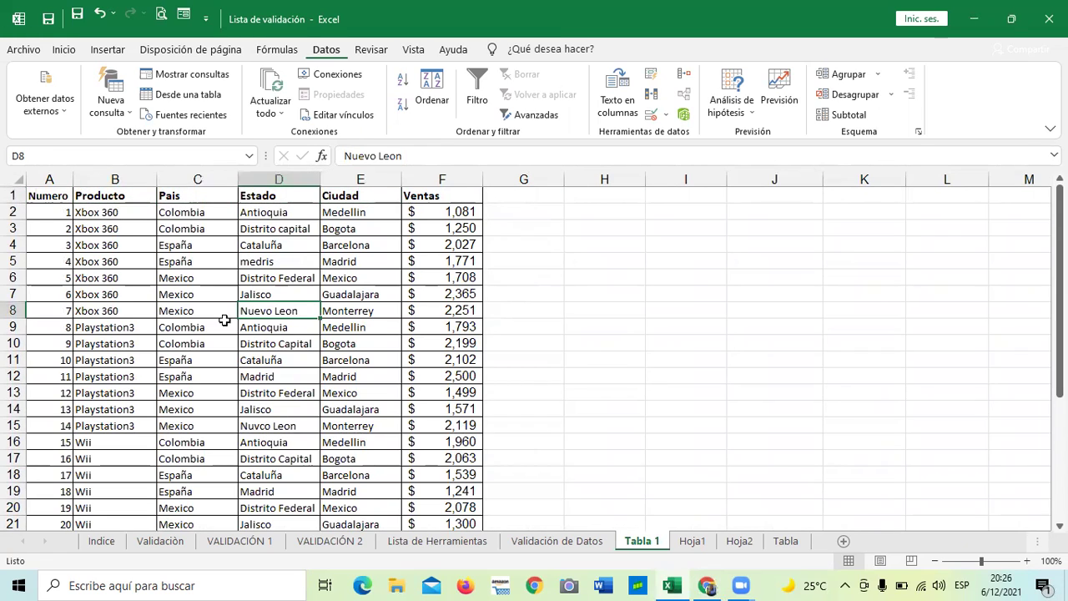
{"action": "left_click_drag", "start_coordinate": [47, 199], "coordinate": [316, 492]}
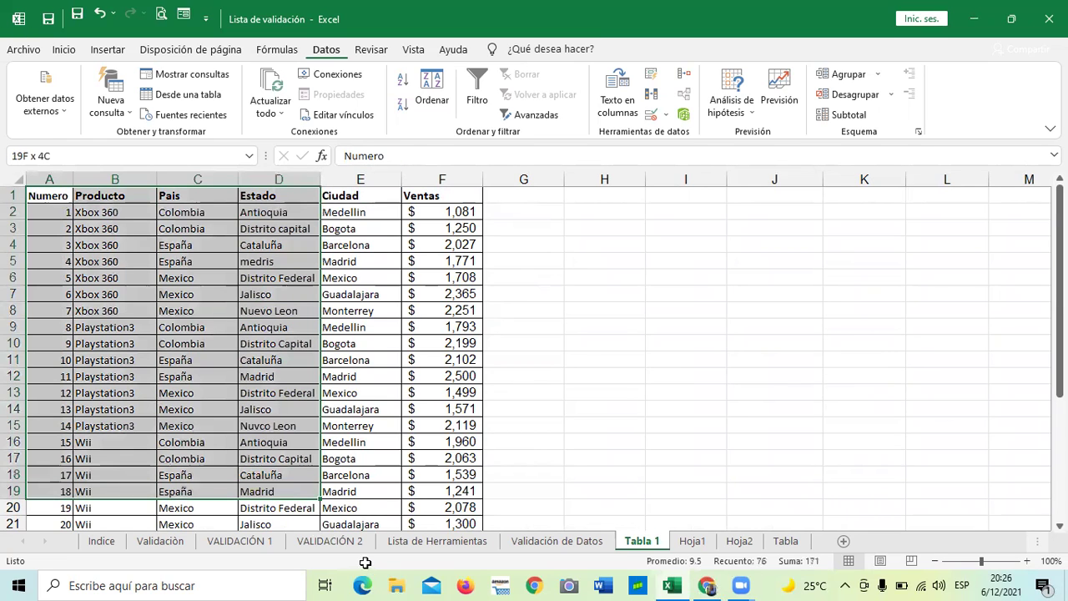
{"action": "left_click_drag", "start_coordinate": [417, 458], "coordinate": [454, 494]}
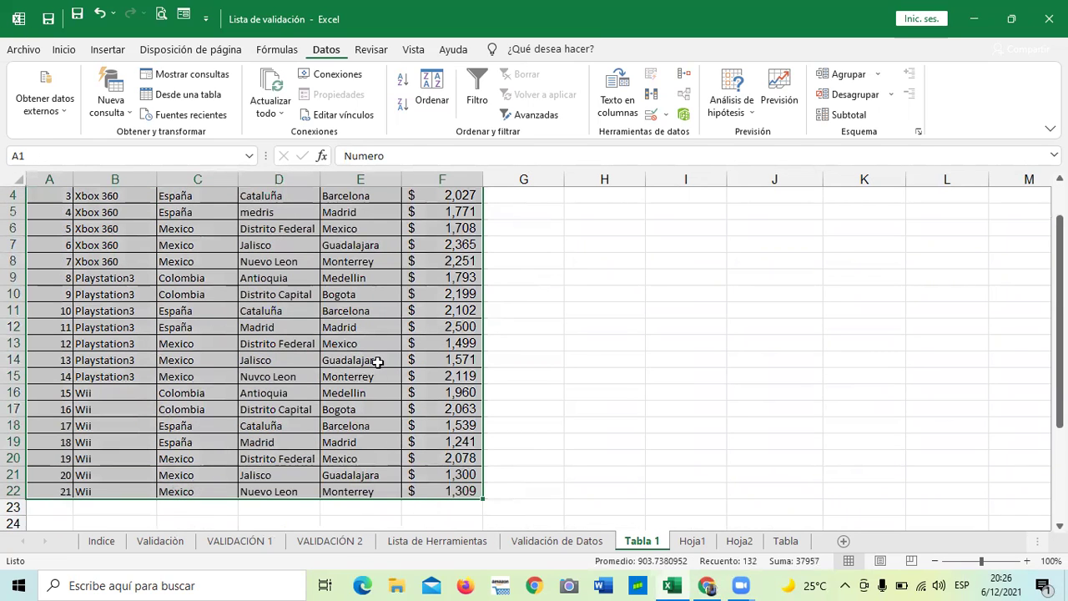
Step: Clear the range selection and examine individual product, country, state and city cells in the sales data
{"action": "left_click", "coordinate": [546, 290]}
{"action": "left_click", "coordinate": [178, 258]}
{"action": "scroll", "coordinate": [181, 273], "scroll_direction": "up", "scroll_amount": 1}
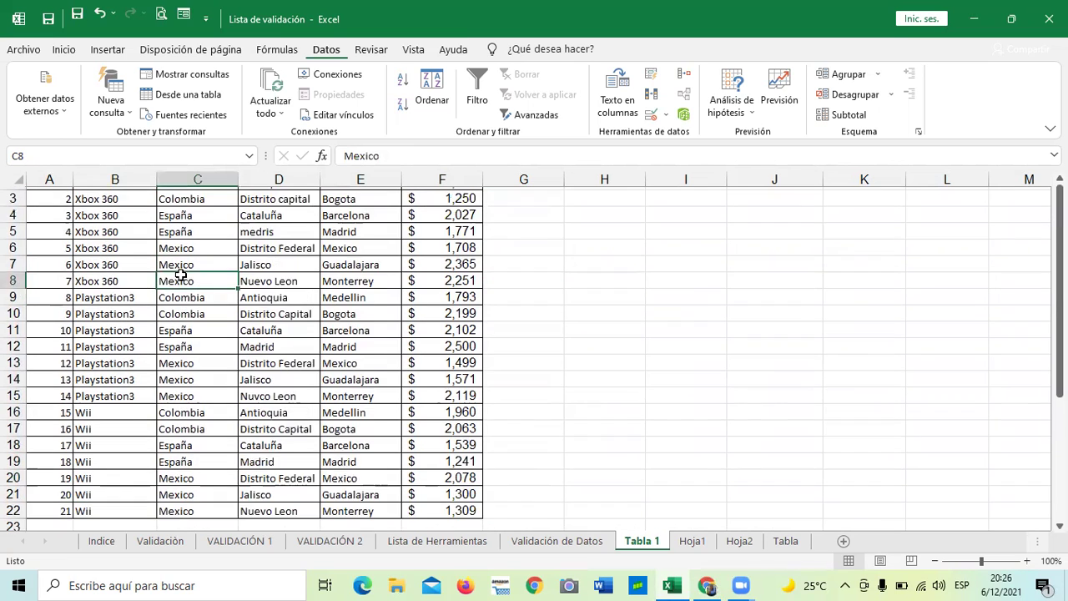
{"action": "left_click", "coordinate": [177, 246]}
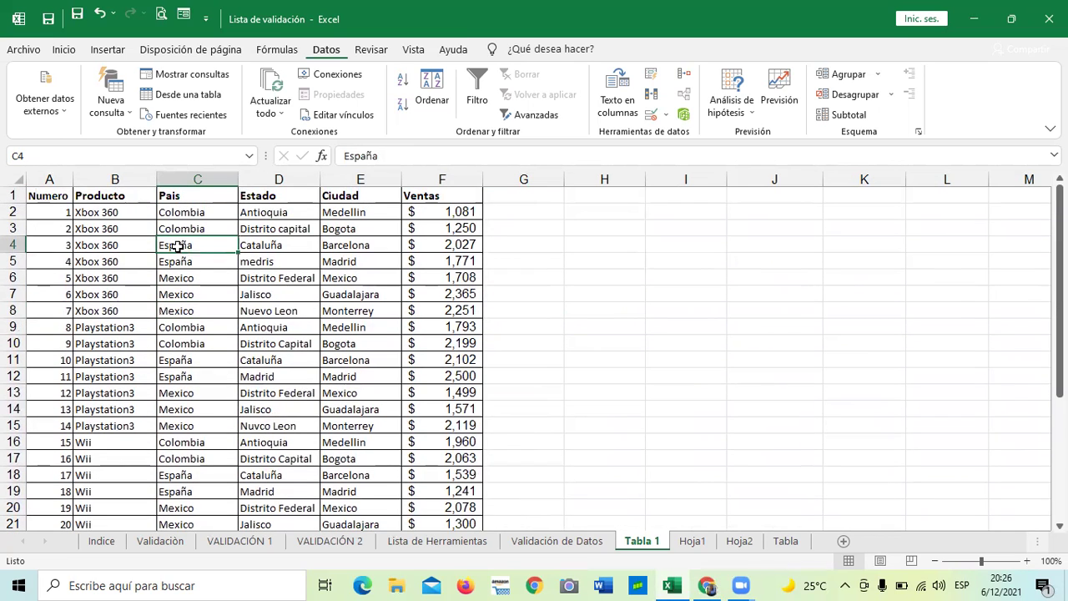
{"action": "left_click", "coordinate": [131, 242]}
{"action": "left_click", "coordinate": [306, 307]}
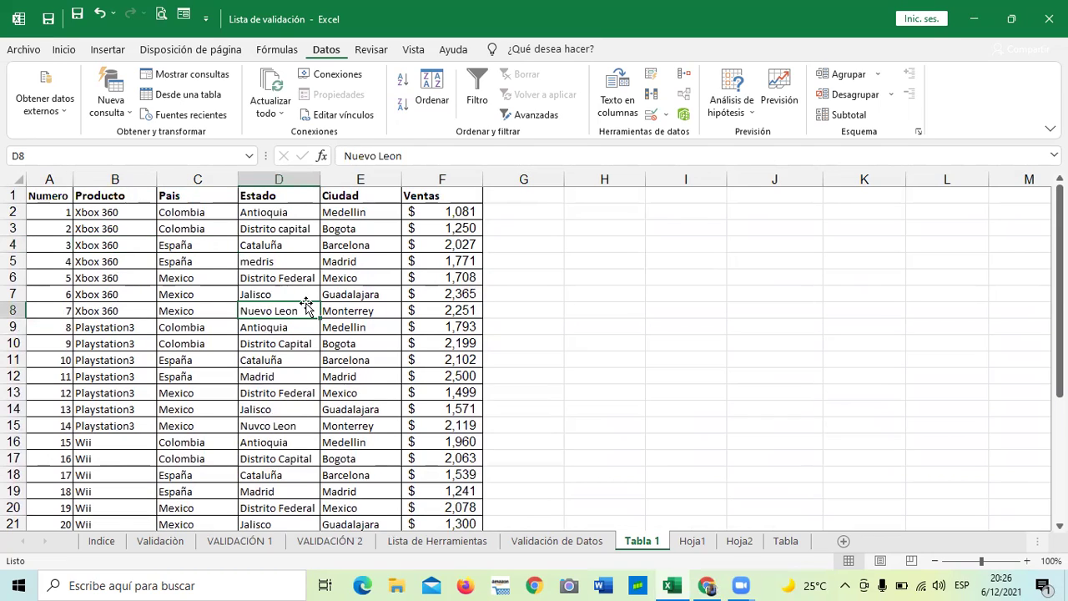
{"action": "left_click", "coordinate": [343, 290]}
{"action": "left_click", "coordinate": [177, 243]}
{"action": "left_click", "coordinate": [202, 423]}
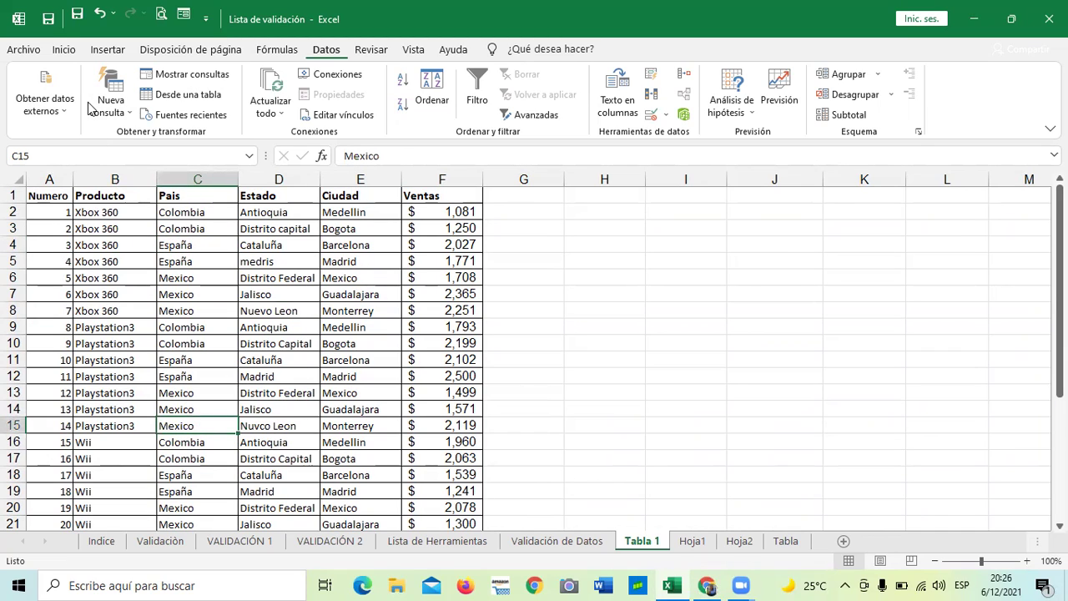
{"action": "scroll", "coordinate": [90, 108], "scroll_direction": "up", "scroll_amount": 3}
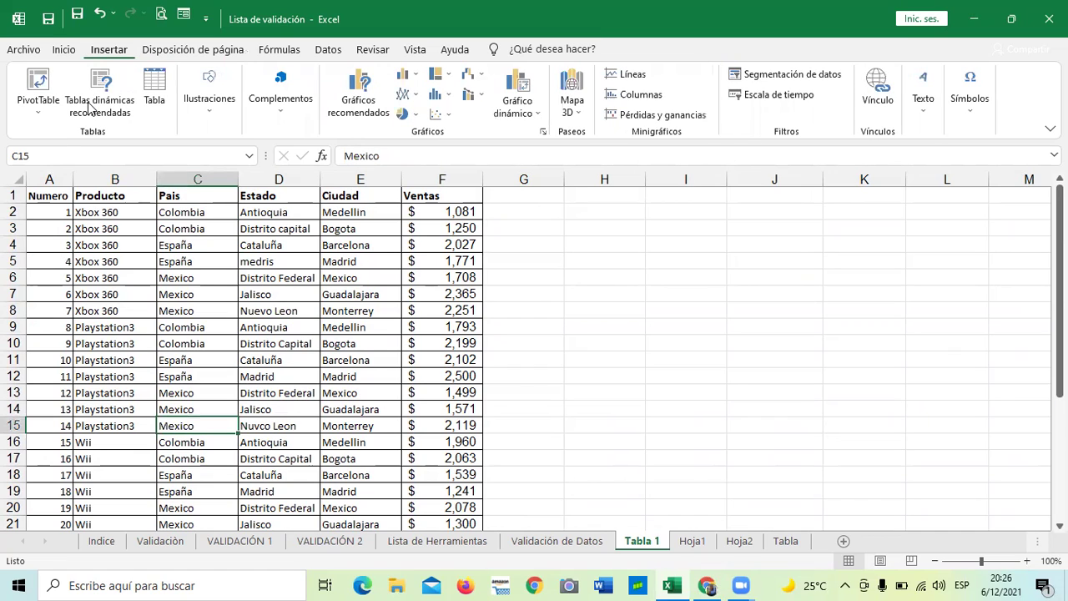
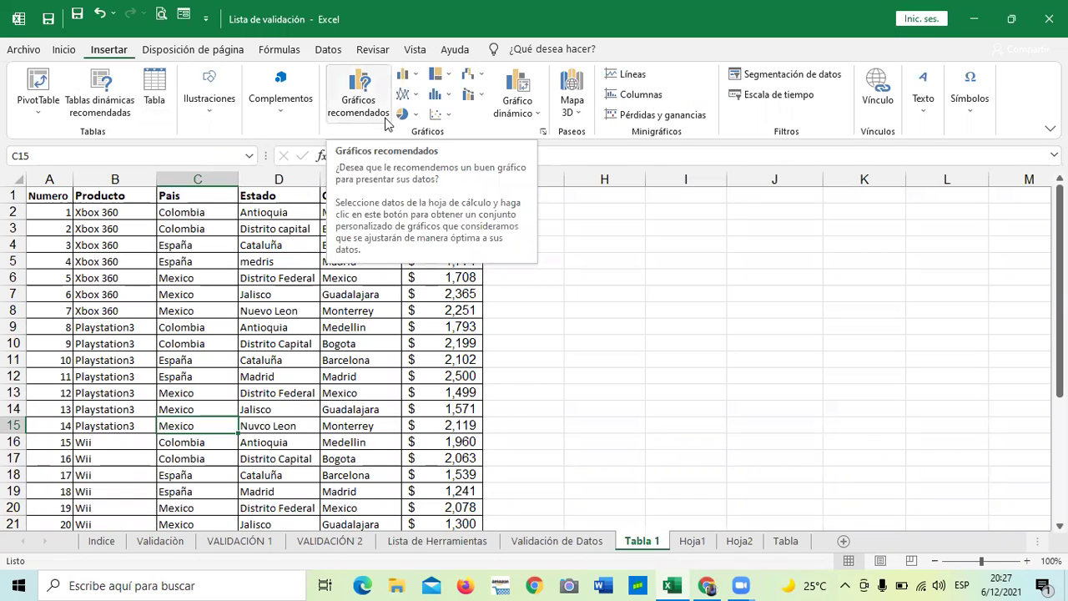
{"action": "left_click", "coordinate": [242, 307]}
{"action": "left_click", "coordinate": [199, 307]}
{"action": "left_click", "coordinate": [155, 87]}
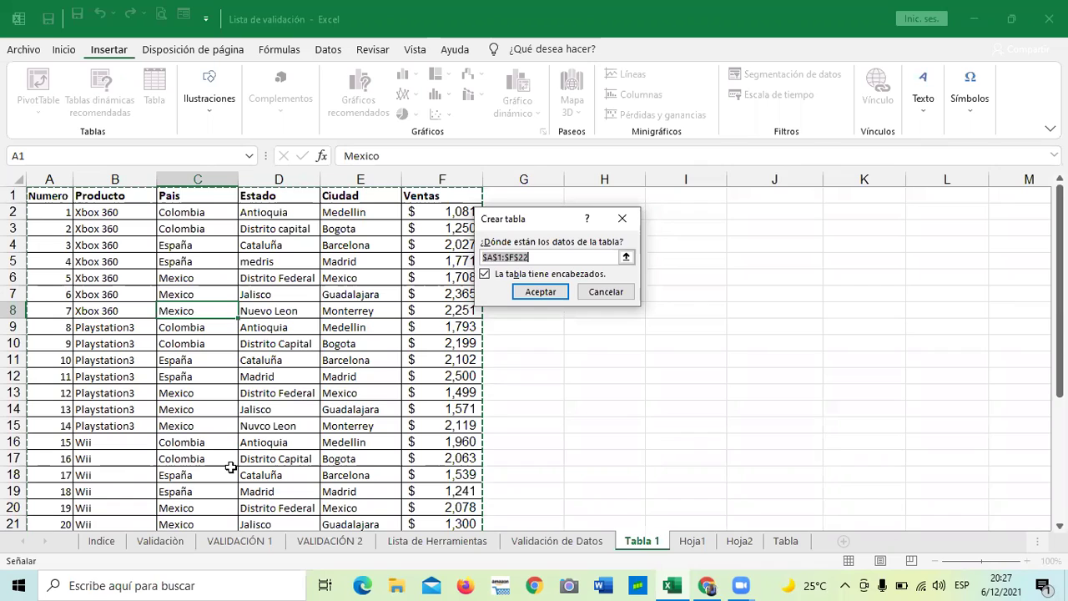
{"action": "left_click", "coordinate": [485, 276]}
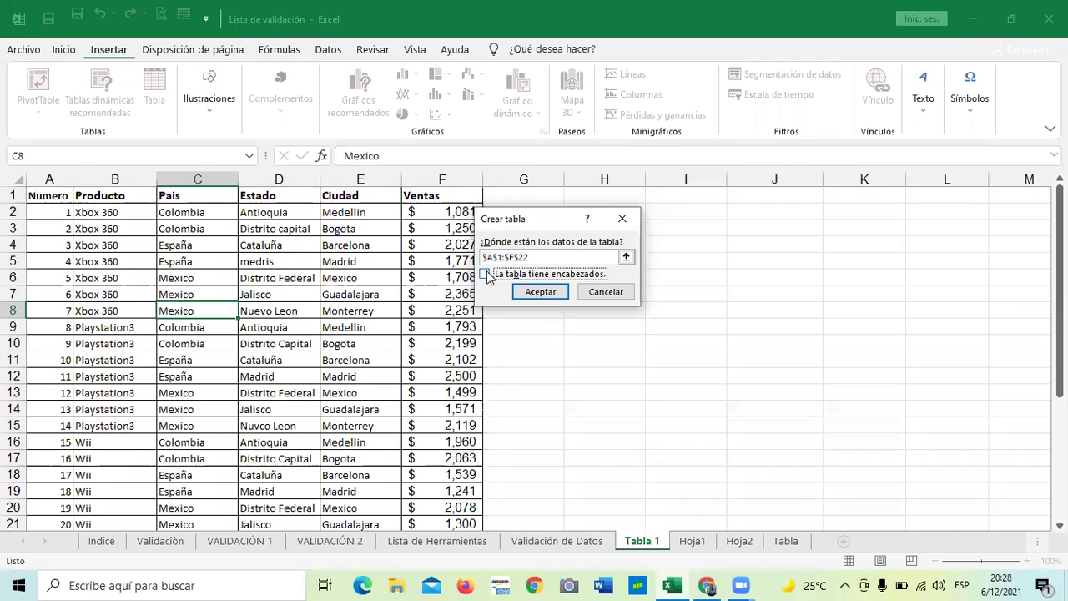
{"action": "left_click", "coordinate": [487, 274]}
{"action": "left_click", "coordinate": [605, 291]}
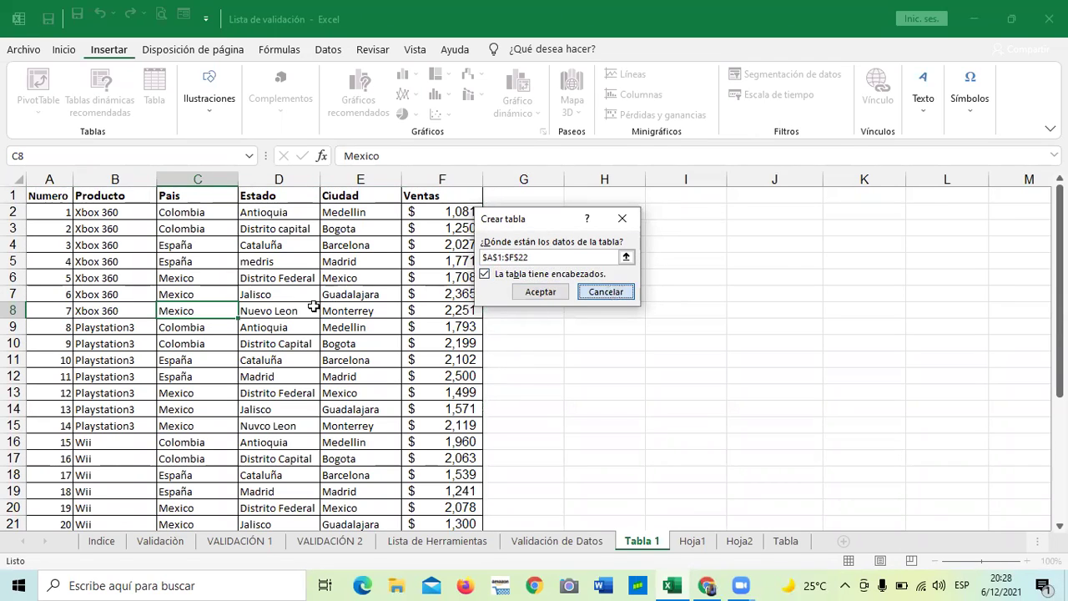
Step: Convert the sales data range A1:F22 into a table that has headers
{"action": "left_click", "coordinate": [312, 305]}
{"action": "left_click", "coordinate": [158, 92]}
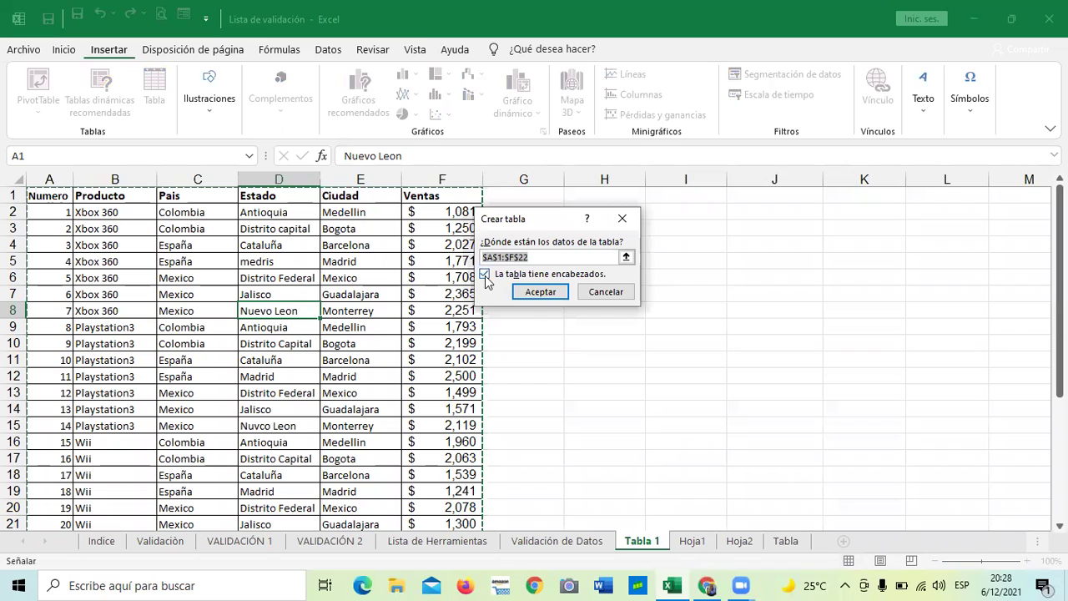
{"action": "left_click", "coordinate": [541, 291]}
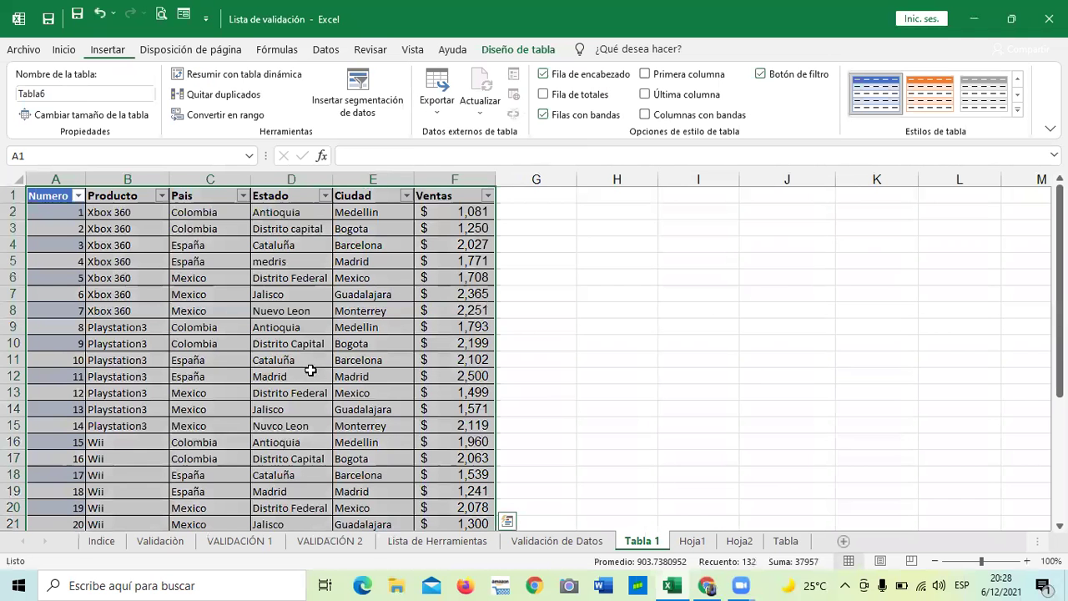
{"action": "left_click", "coordinate": [311, 369]}
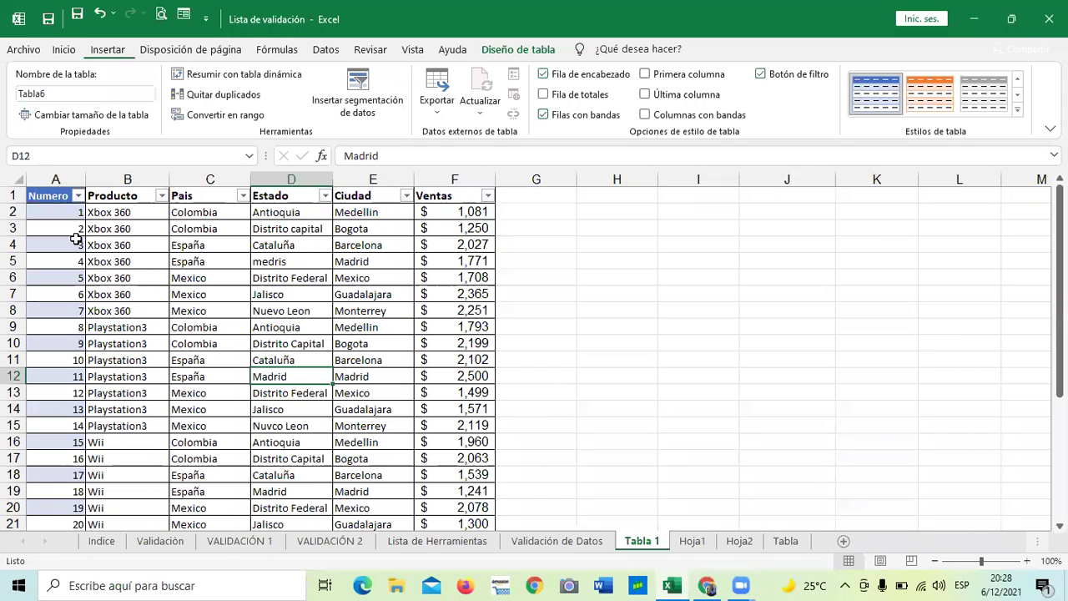
Step: Examine the sort and filter options of the Ventas and Ciudad columns without applying a filter
{"action": "left_click", "coordinate": [487, 196]}
{"action": "left_click", "coordinate": [488, 196]}
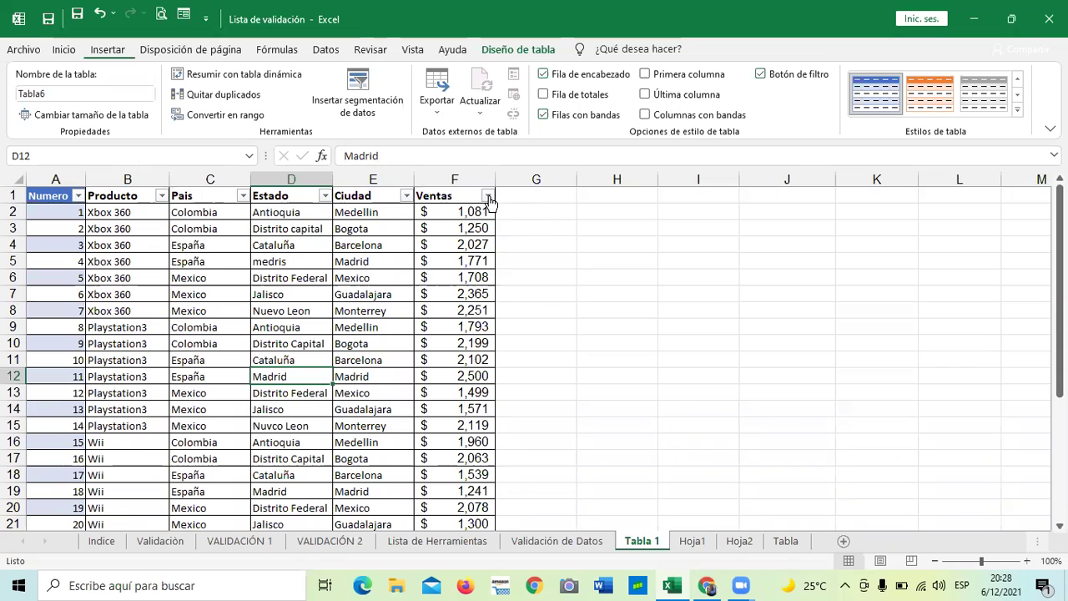
{"action": "left_click", "coordinate": [406, 196]}
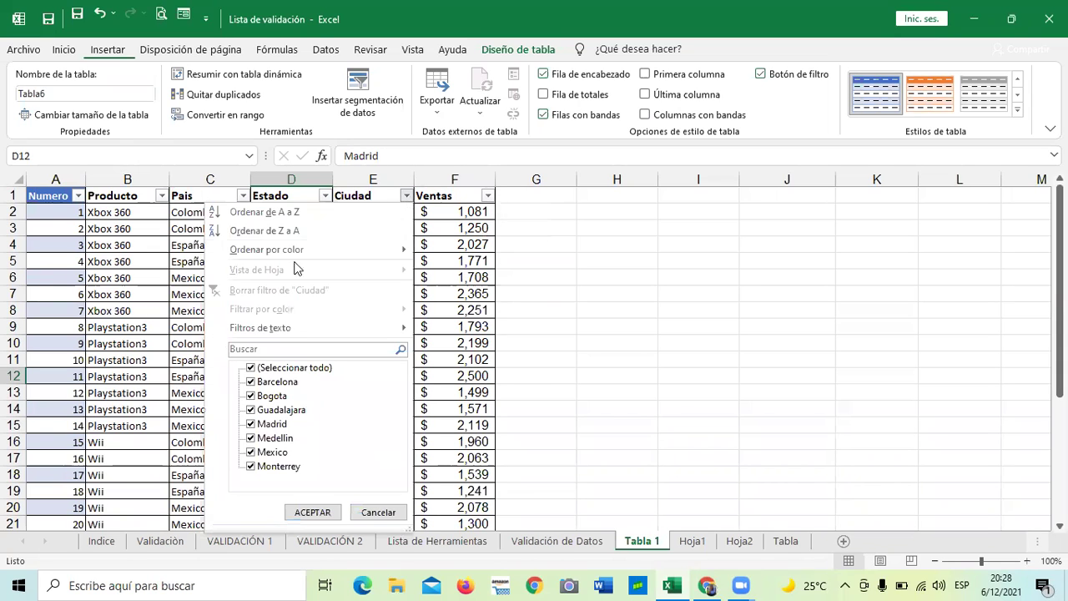
{"action": "left_click", "coordinate": [407, 197]}
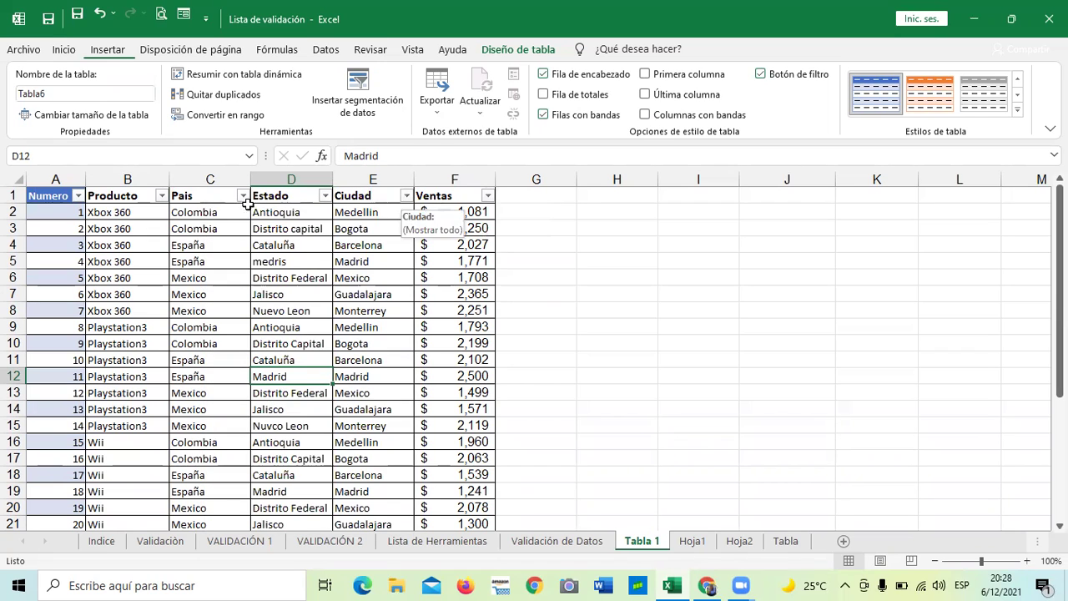
{"action": "left_click", "coordinate": [174, 261]}
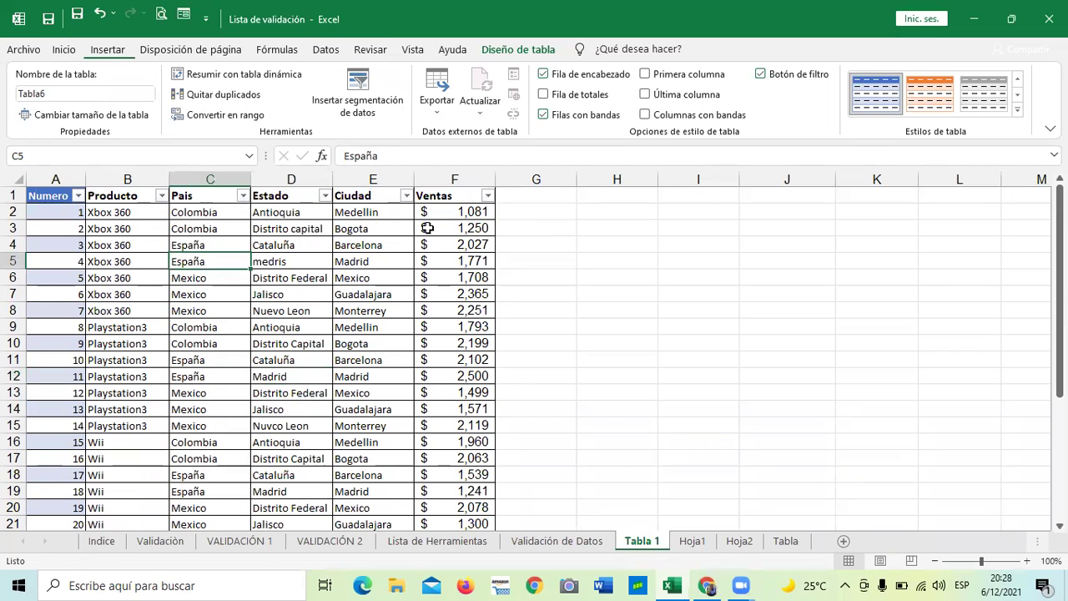
Step: Clear the style from the new sales table and deselect the table
{"action": "left_click", "coordinate": [1017, 110]}
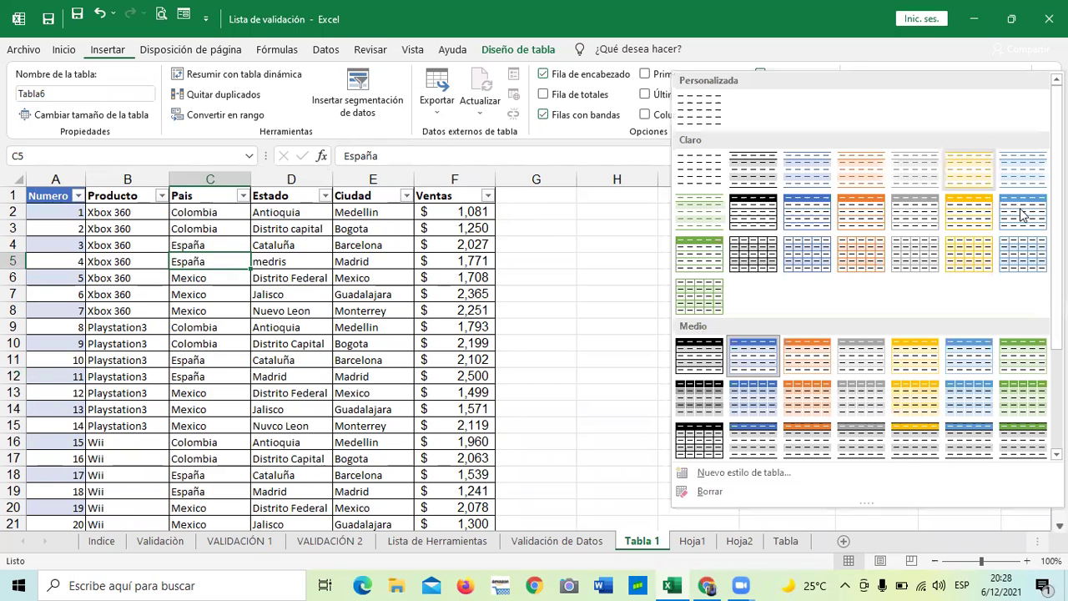
{"action": "key", "text": "Escape"}
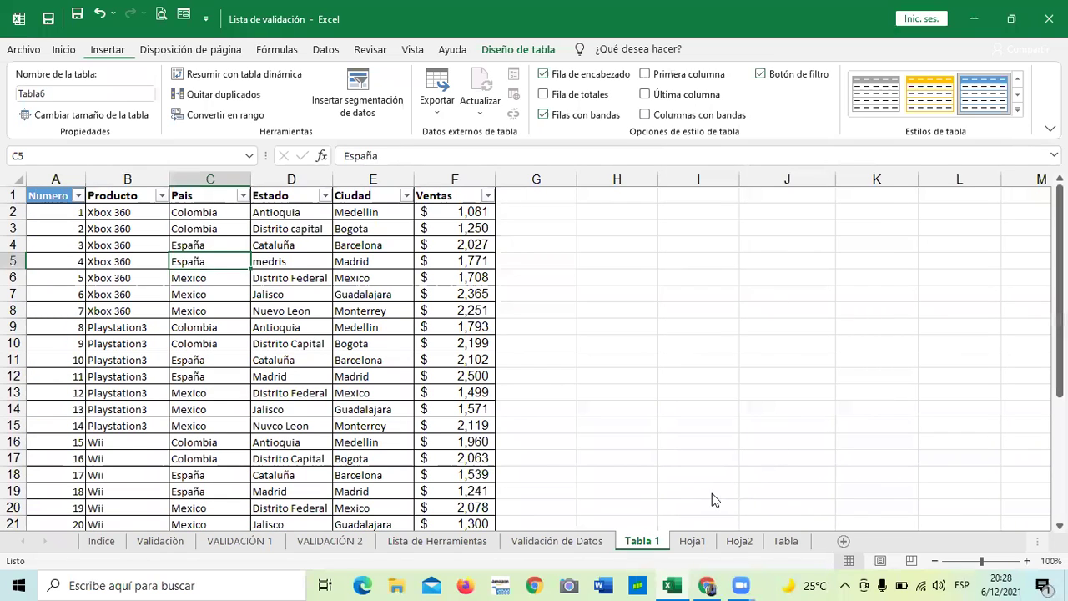
{"action": "left_click", "coordinate": [646, 428]}
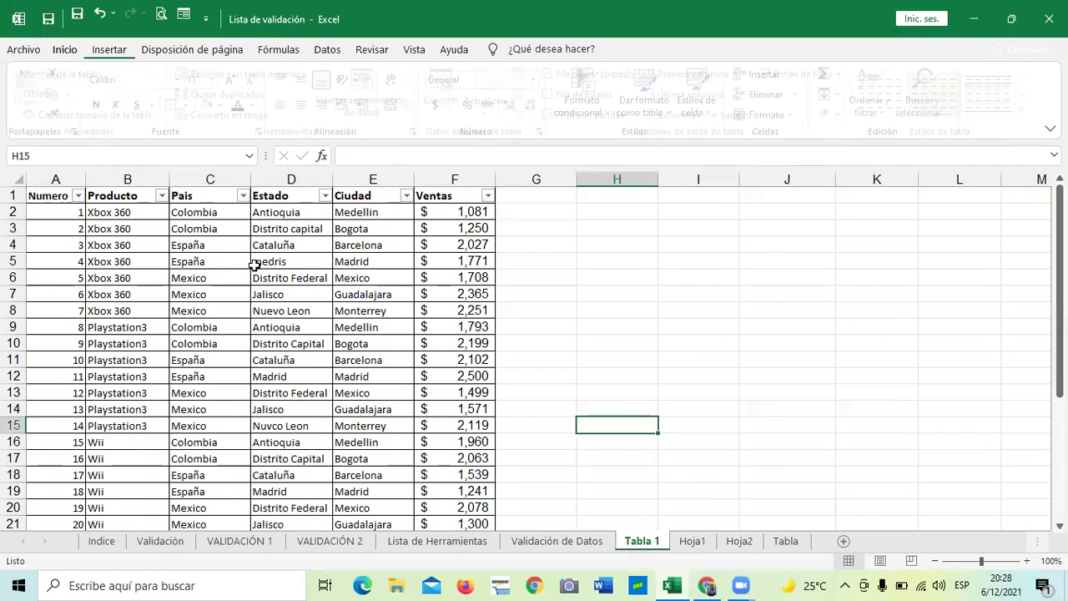
Step: Select the table's header row A1:F1 and apply the green Claro table style with a solid header
{"action": "left_click", "coordinate": [64, 196]}
{"action": "key", "text": "Down"}
{"action": "key", "text": "Down"}
{"action": "key", "text": "Down"}
{"action": "left_click_drag", "start_coordinate": [66, 197], "coordinate": [481, 200]}
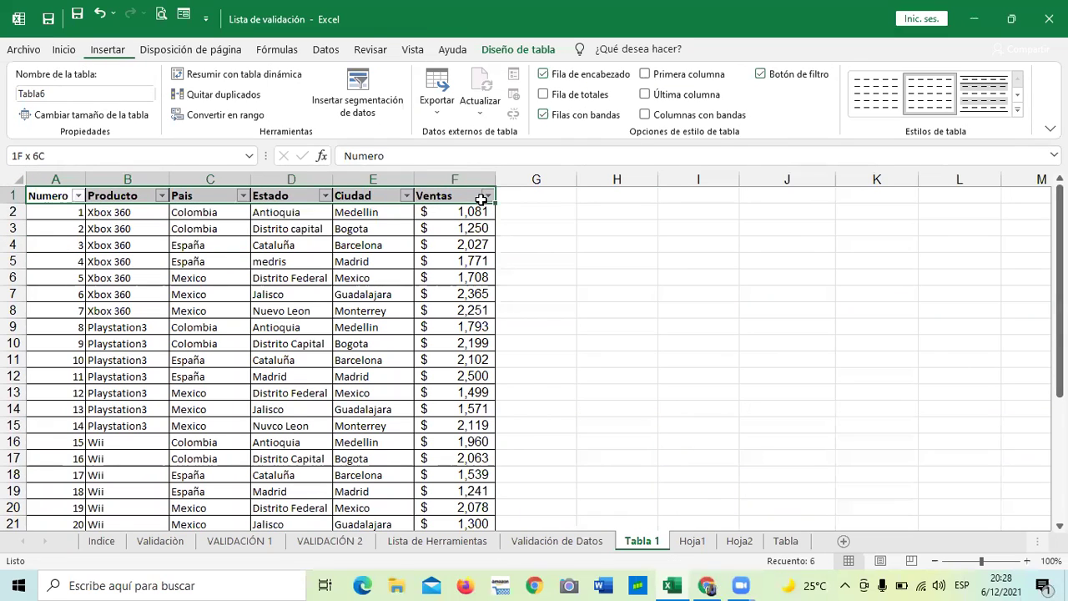
{"action": "left_click", "coordinate": [1017, 113]}
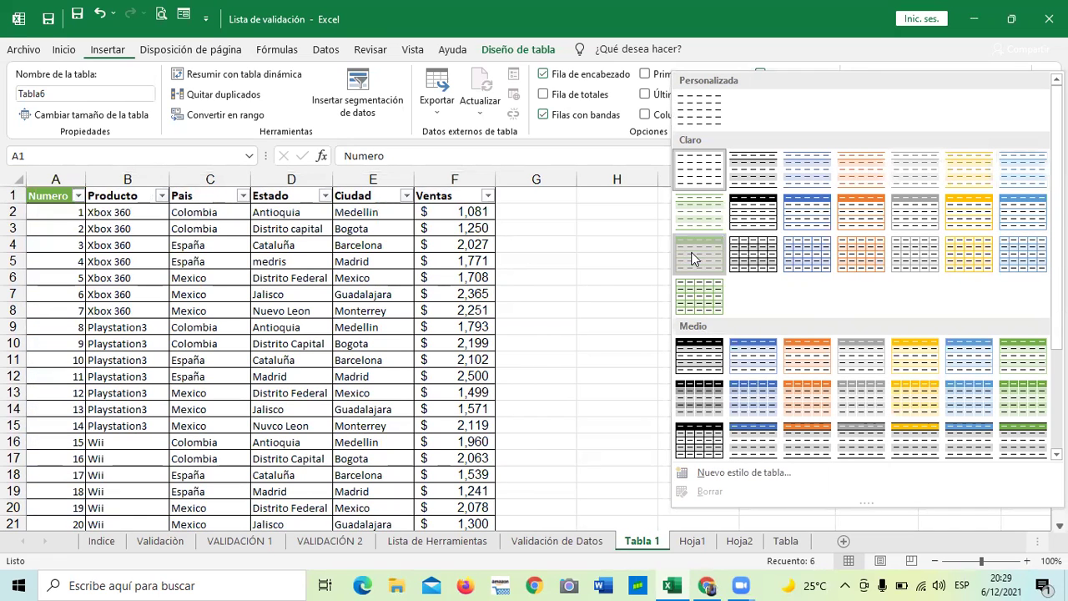
{"action": "left_click", "coordinate": [546, 356]}
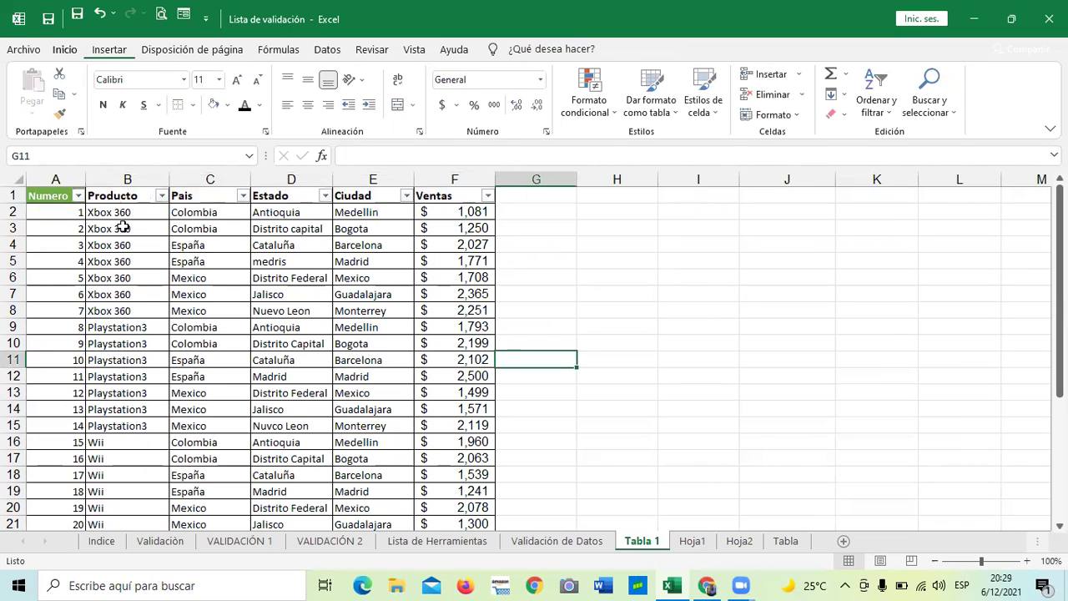
Step: Examine the table's header row and compare the table design options available inside and outside the table
{"action": "left_click", "coordinate": [200, 309]}
{"action": "left_click_drag", "start_coordinate": [61, 196], "coordinate": [464, 199]}
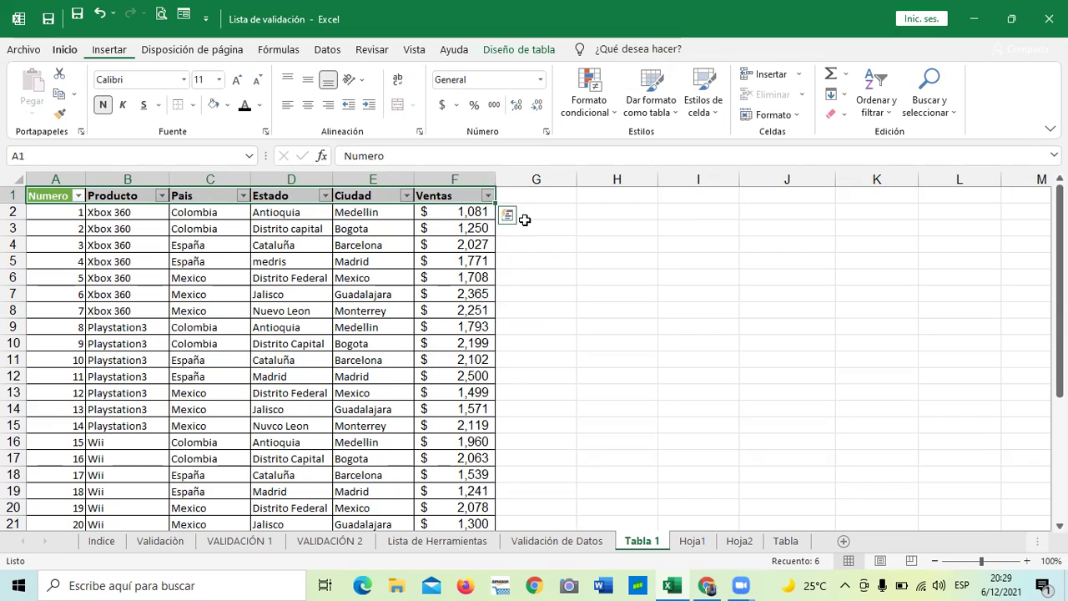
{"action": "left_click", "coordinate": [446, 276]}
{"action": "left_click", "coordinate": [361, 198]}
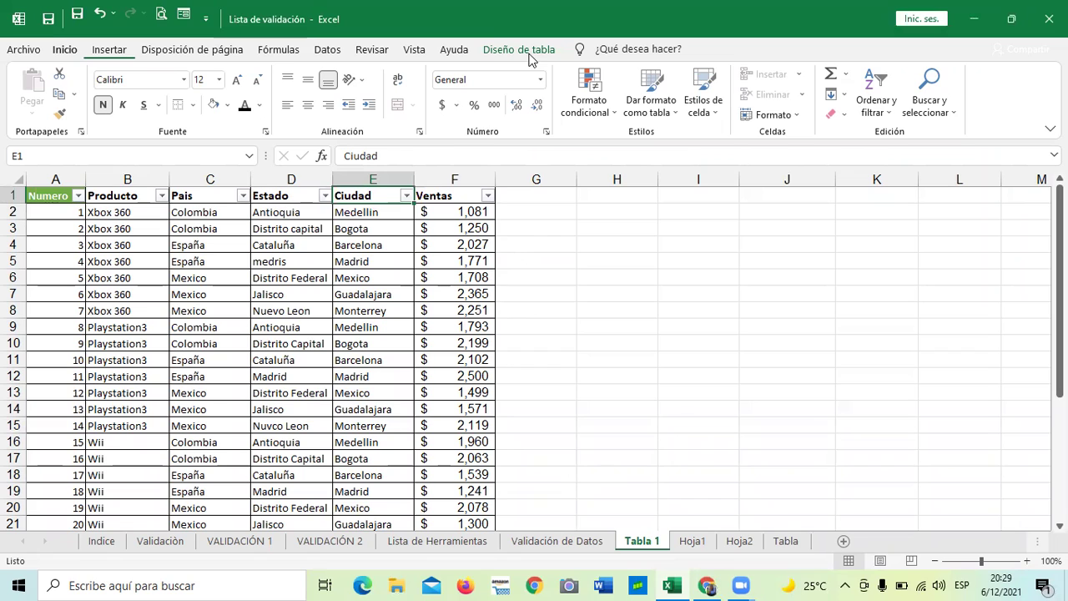
{"action": "left_click", "coordinate": [525, 52]}
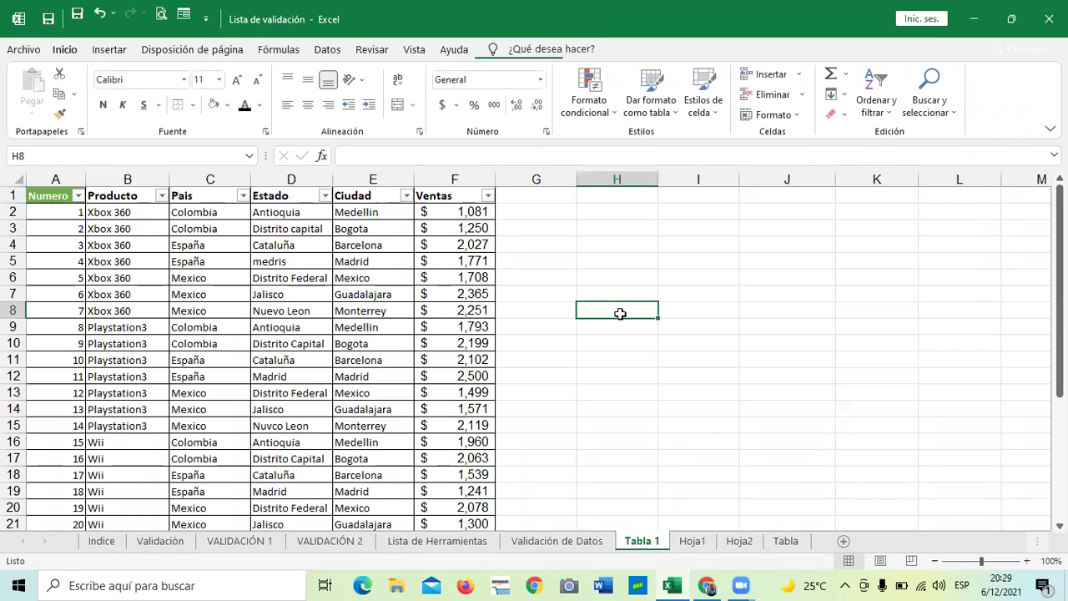
{"action": "left_click", "coordinate": [705, 285]}
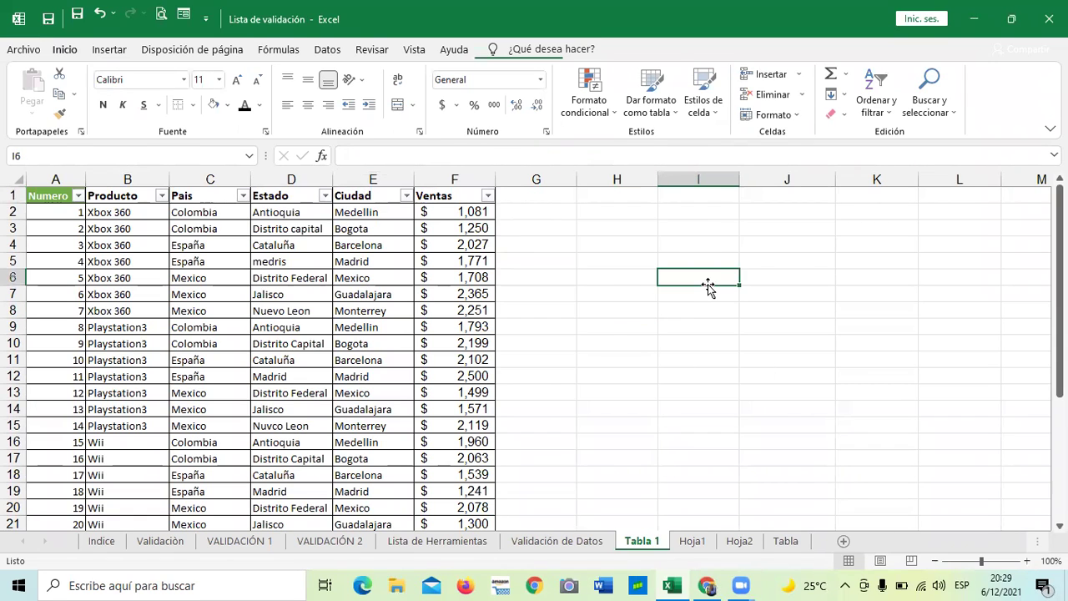
{"action": "left_click", "coordinate": [713, 372]}
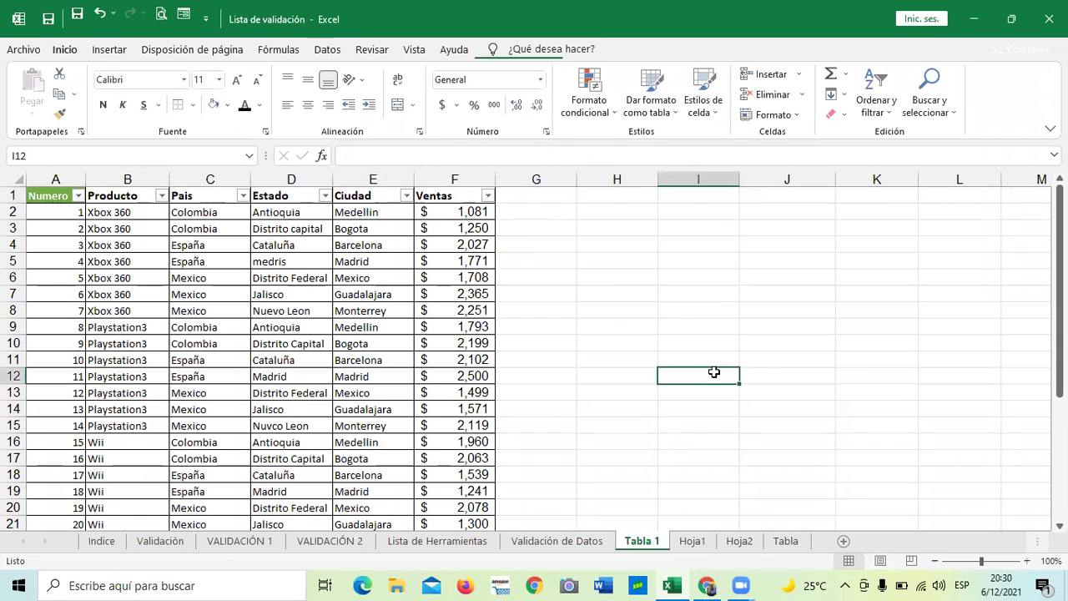
{"action": "left_click", "coordinate": [693, 282]}
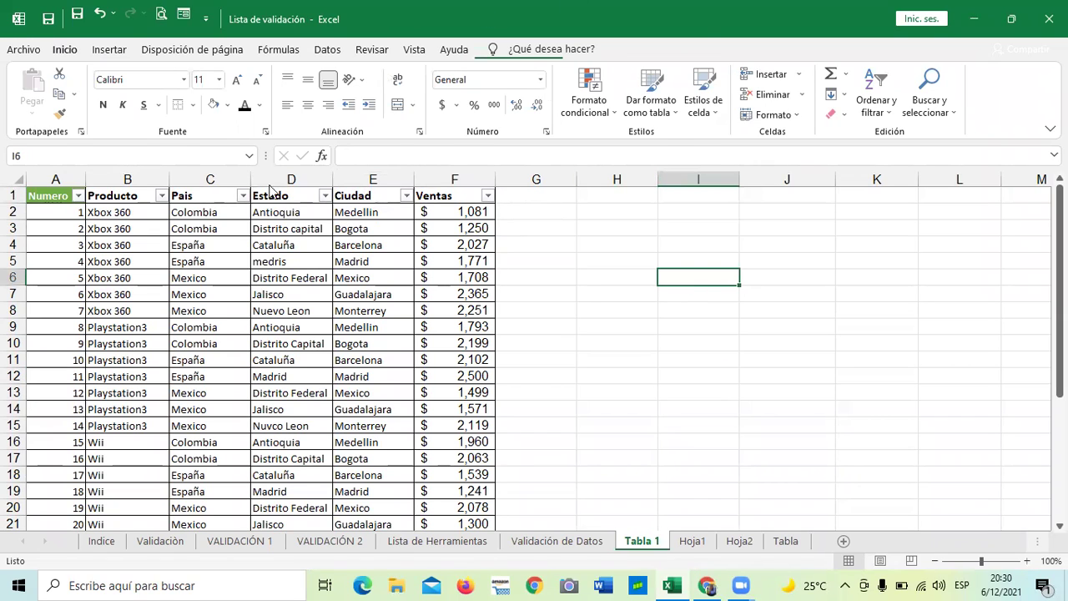
Step: Apply the blue banded style from the first row of the Medio group to the sales table
{"action": "left_click", "coordinate": [263, 275]}
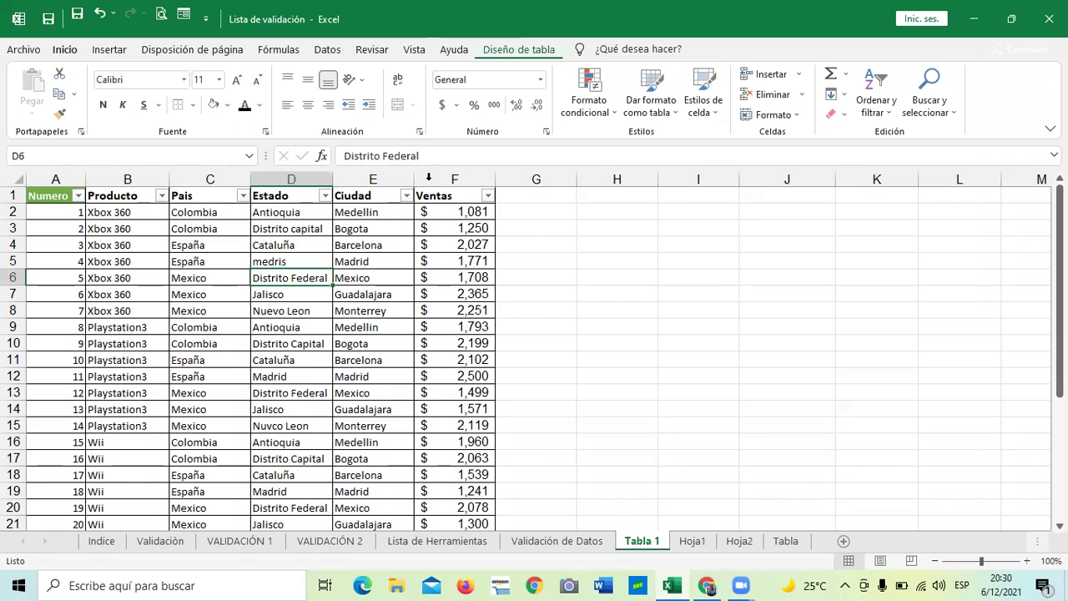
{"action": "left_click", "coordinate": [509, 50]}
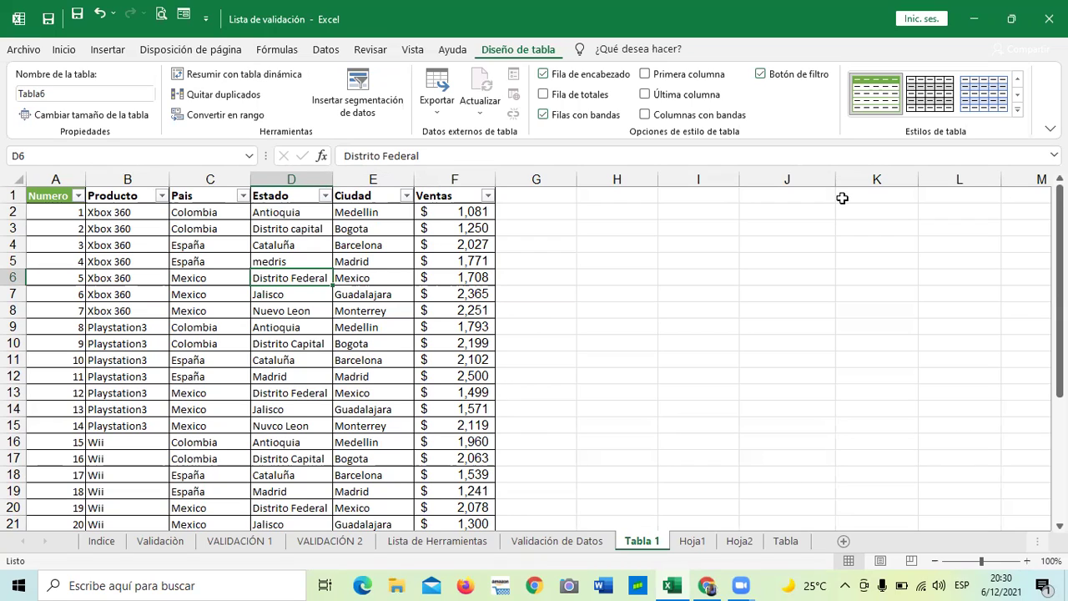
{"action": "left_click", "coordinate": [1049, 128]}
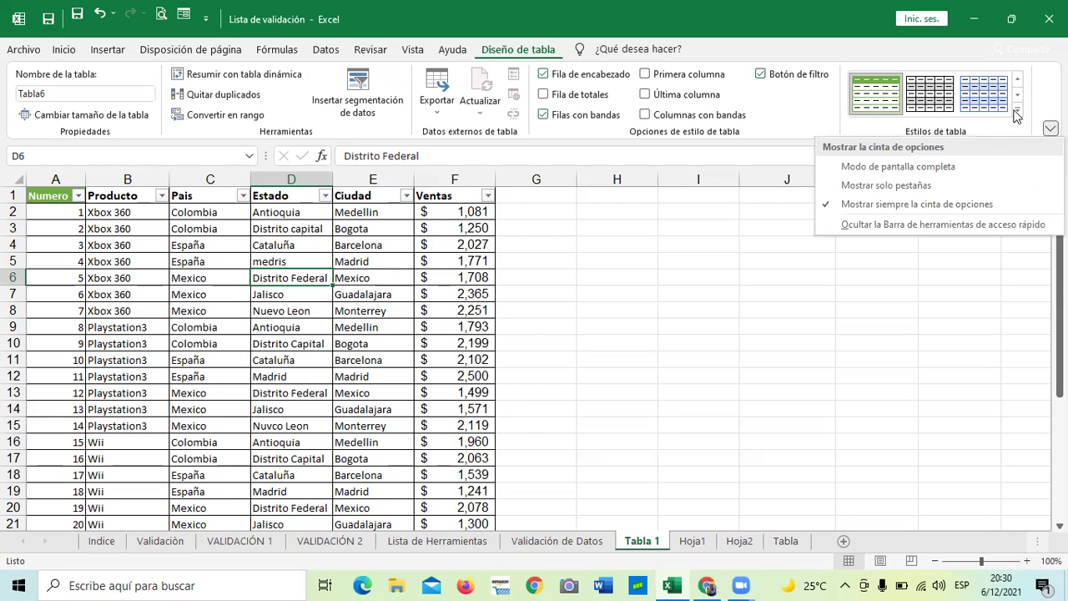
{"action": "left_click", "coordinate": [1017, 108]}
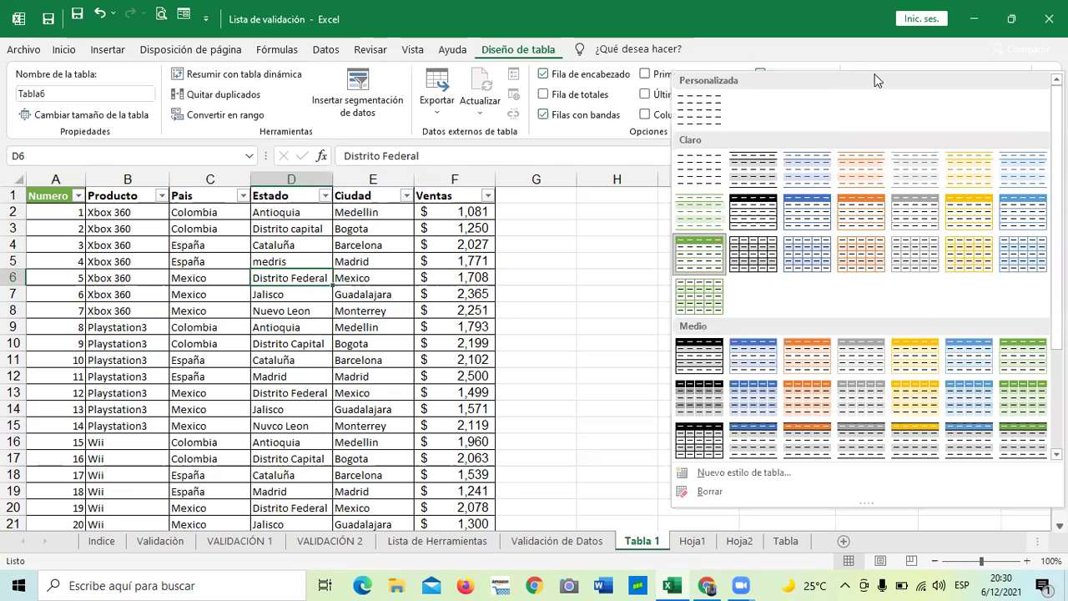
{"action": "left_click", "coordinate": [754, 357]}
{"action": "left_click", "coordinate": [118, 171]}
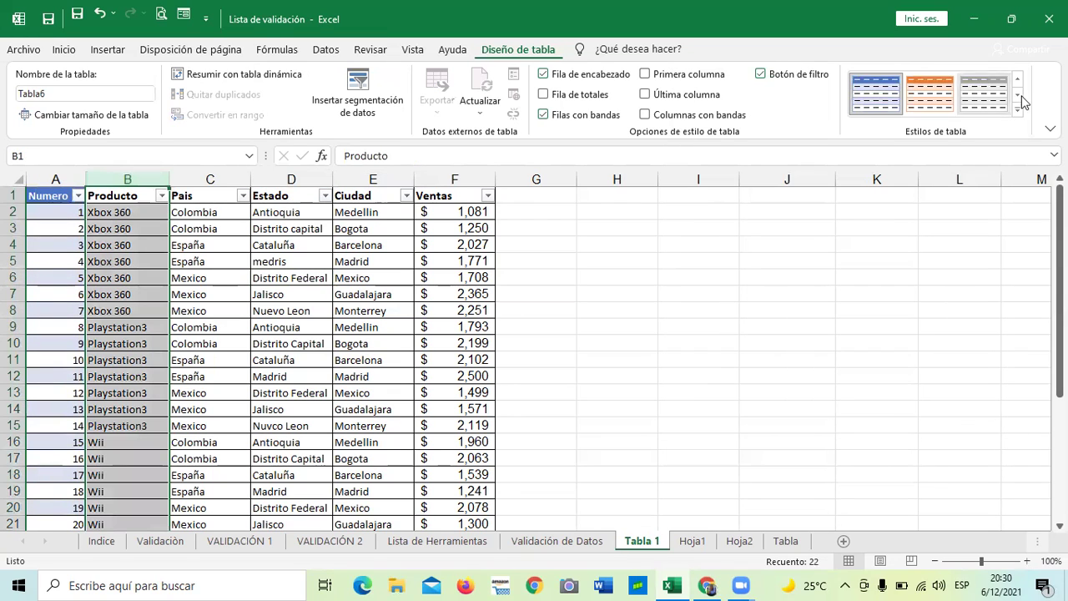
{"action": "left_click", "coordinate": [750, 278]}
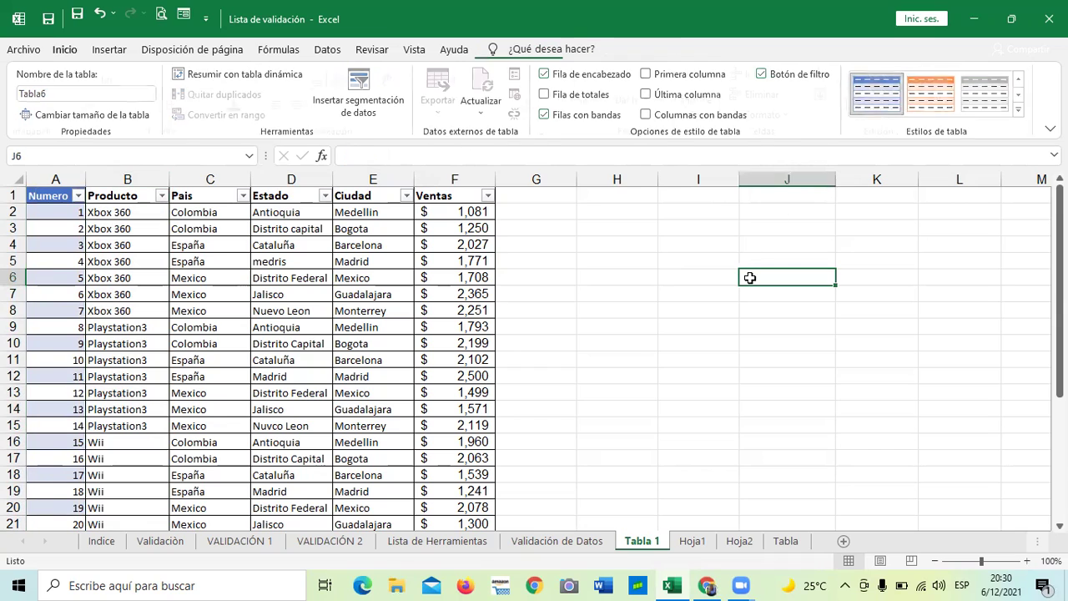
Step: Remove the blue style from the sales table so only its plain cell formatting is kept
{"action": "left_click", "coordinate": [202, 278]}
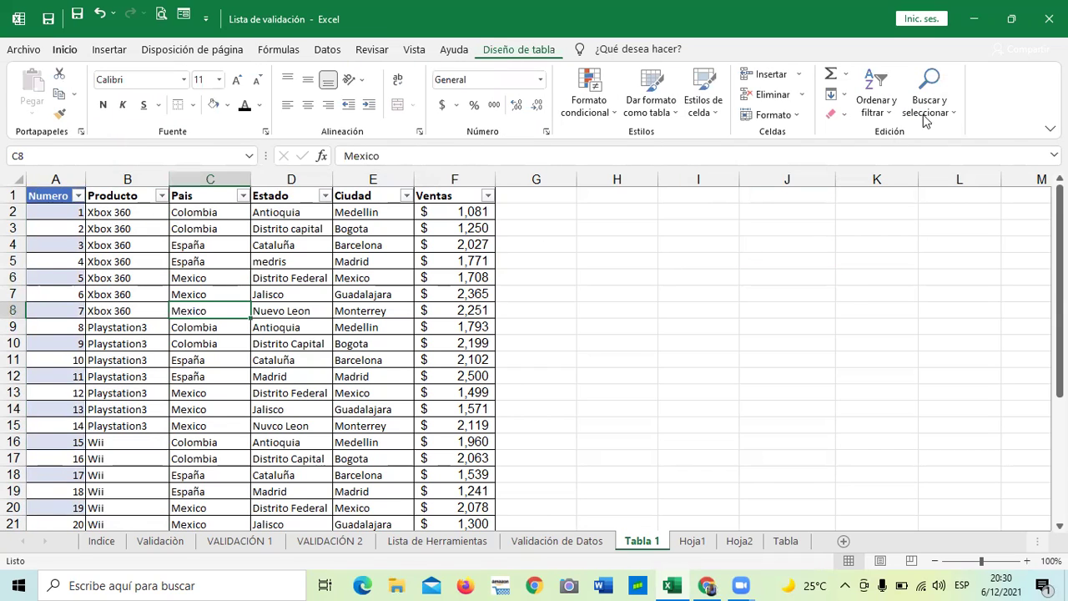
{"action": "left_click", "coordinate": [356, 277]}
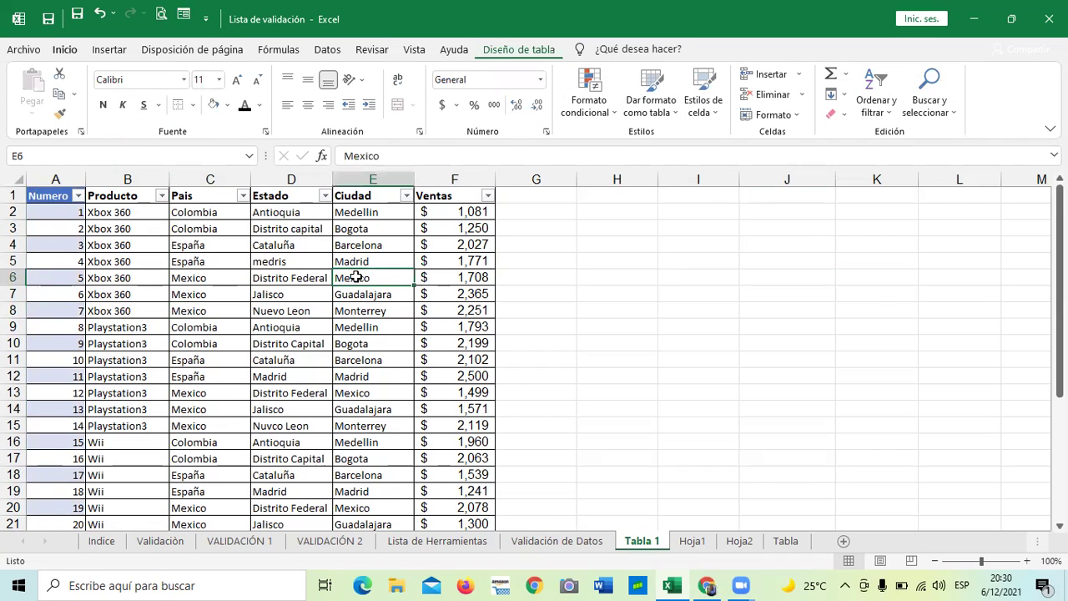
{"action": "left_click", "coordinate": [509, 48]}
{"action": "left_click", "coordinate": [1017, 109]}
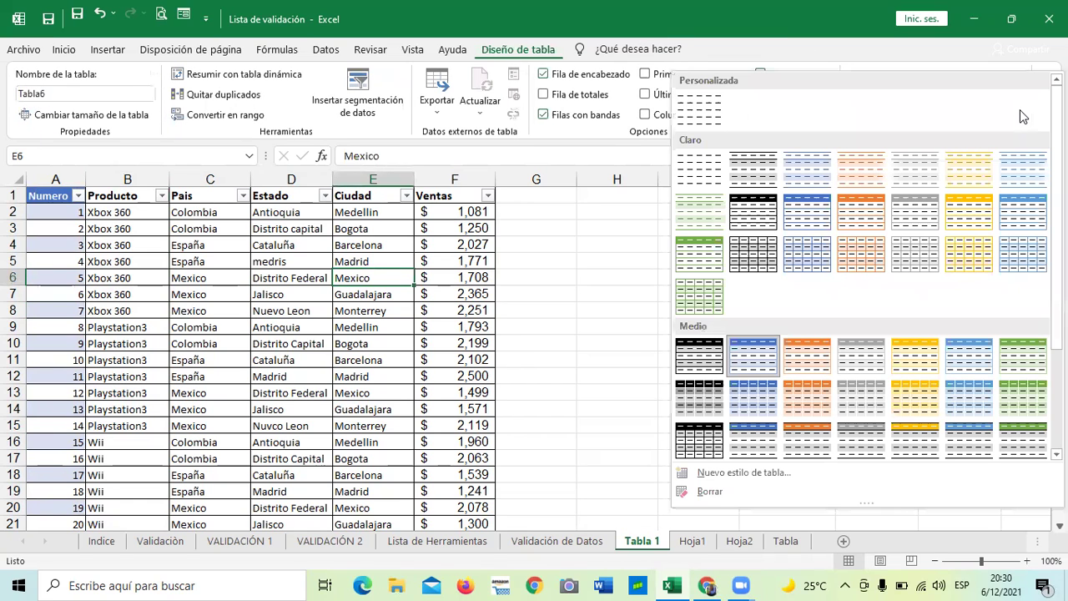
{"action": "left_click", "coordinate": [686, 491]}
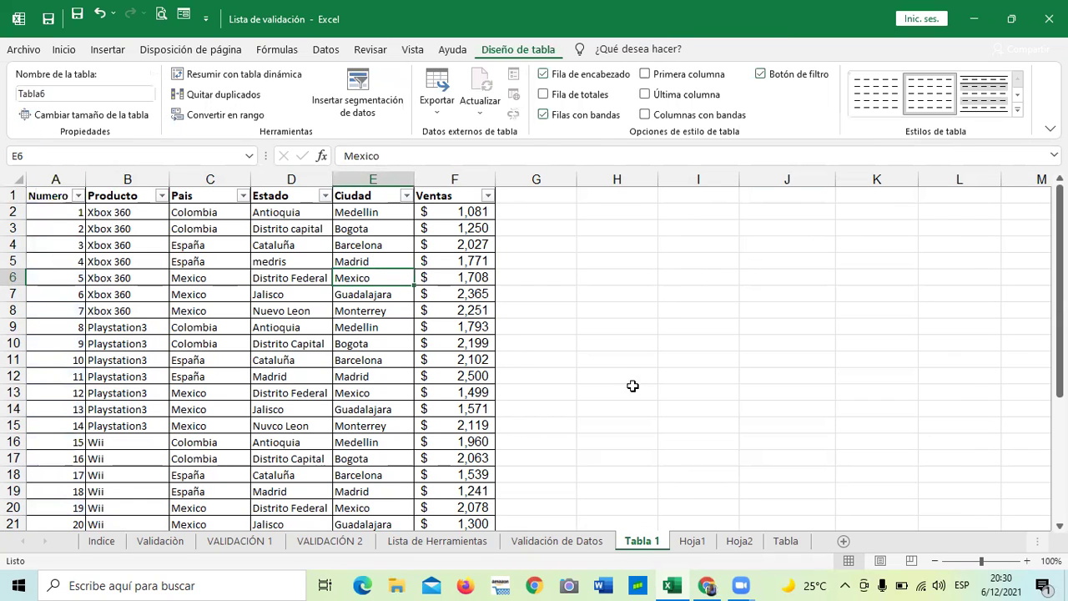
Step: Examine the unstyled sales table from its header row to its last record with a cell outside the table selected
{"action": "left_click", "coordinate": [630, 377]}
{"action": "scroll", "coordinate": [468, 343], "scroll_direction": "down", "scroll_amount": 2}
{"action": "scroll", "coordinate": [467, 343], "scroll_direction": "up", "scroll_amount": 2}
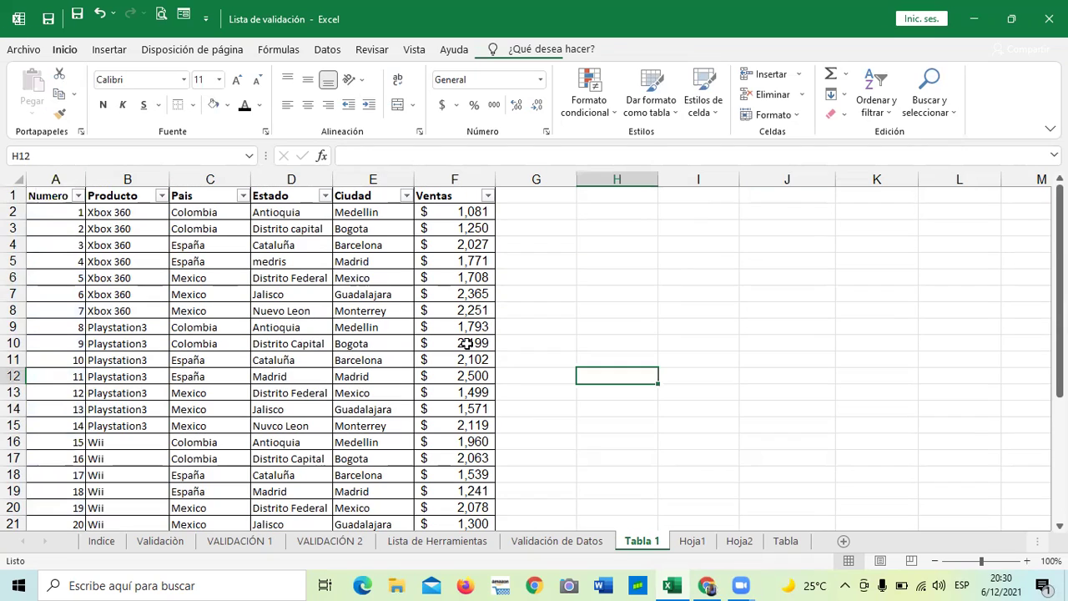
{"action": "scroll", "coordinate": [553, 298], "scroll_direction": "down", "scroll_amount": 3}
{"action": "scroll", "coordinate": [513, 341], "scroll_direction": "up", "scroll_amount": 3}
{"action": "scroll", "coordinate": [43, 347], "scroll_direction": "down", "scroll_amount": 3}
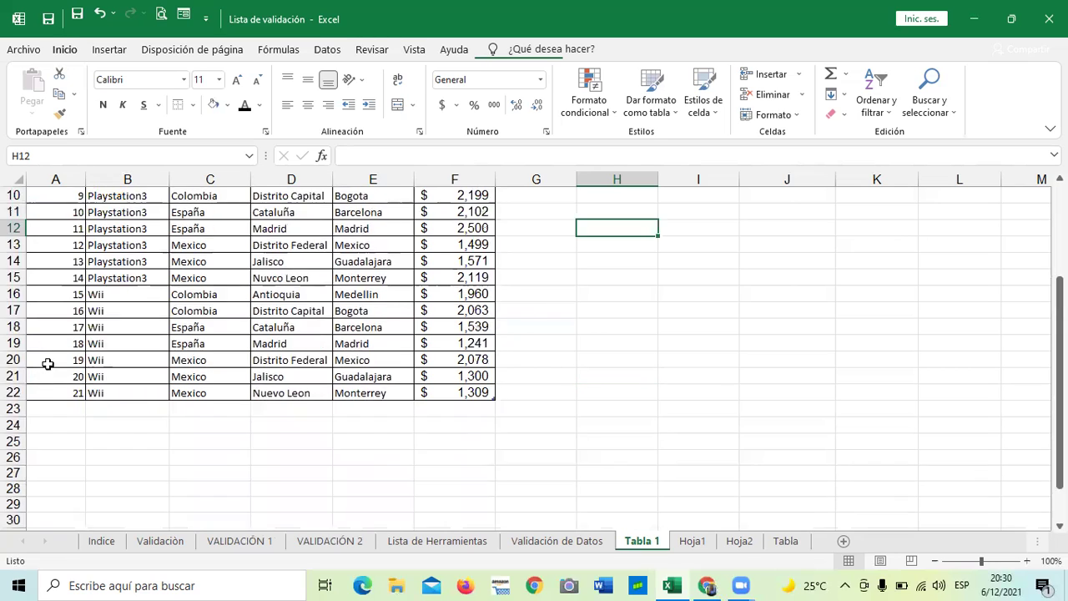
{"action": "scroll", "coordinate": [55, 307], "scroll_direction": "up", "scroll_amount": 3}
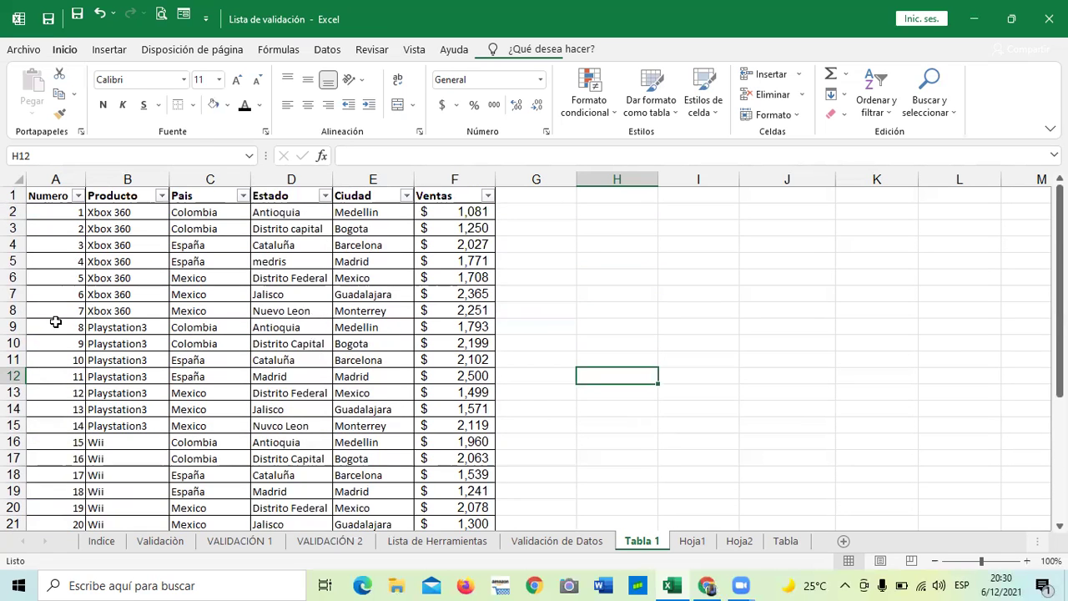
{"action": "scroll", "coordinate": [55, 322], "scroll_direction": "down", "scroll_amount": 3}
{"action": "scroll", "coordinate": [52, 317], "scroll_direction": "up", "scroll_amount": 2}
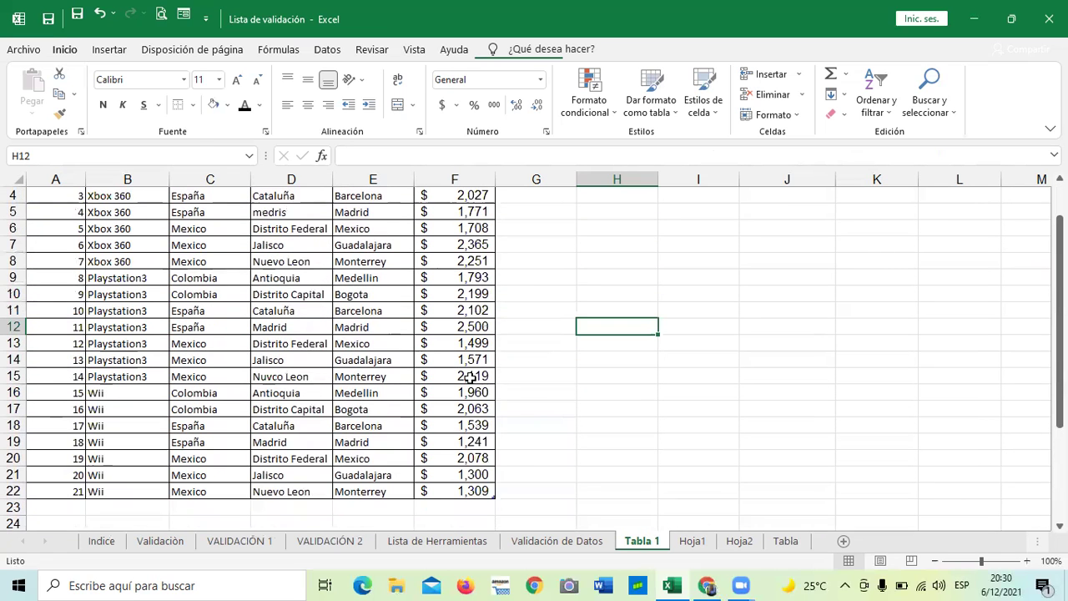
{"action": "left_click", "coordinate": [564, 419]}
{"action": "scroll", "coordinate": [564, 420], "scroll_direction": "up", "scroll_amount": 1}
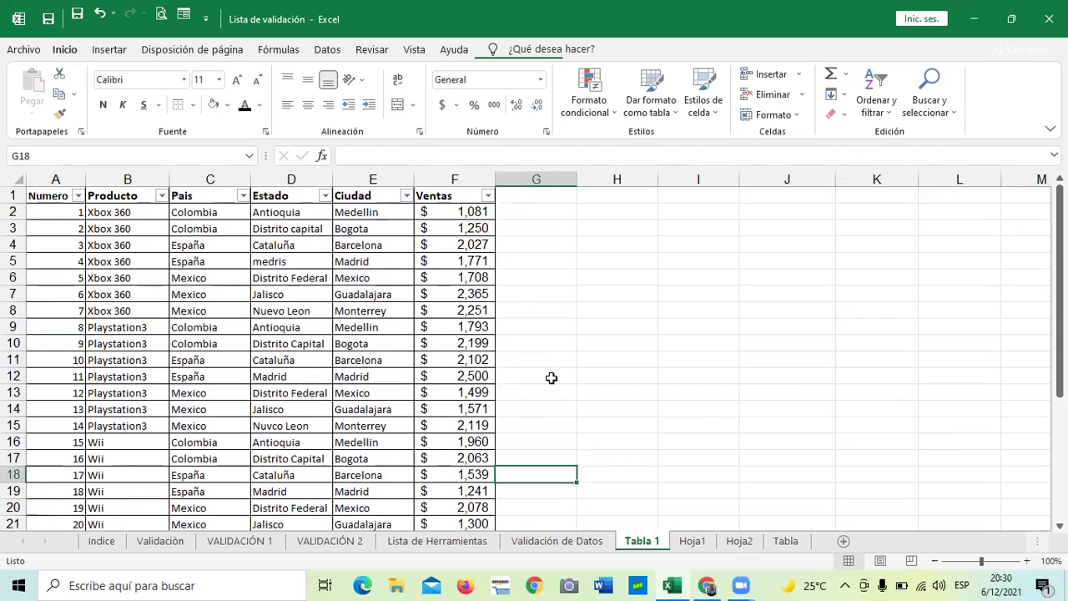
{"action": "left_click", "coordinate": [623, 285]}
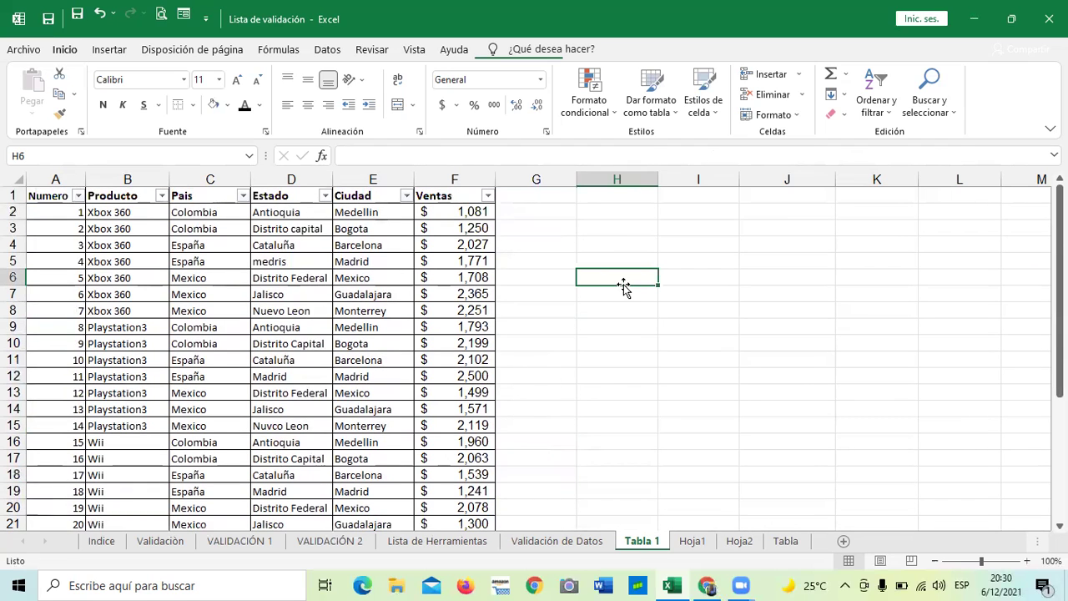
{"action": "scroll", "coordinate": [623, 285], "scroll_direction": "down", "scroll_amount": 2}
{"action": "scroll", "coordinate": [529, 362], "scroll_direction": "up", "scroll_amount": 2}
Step: Review the Personalizada, Claro and Medio table styles available for the sales table without applying one
{"action": "left_click", "coordinate": [359, 282]}
{"action": "left_click", "coordinate": [536, 50]}
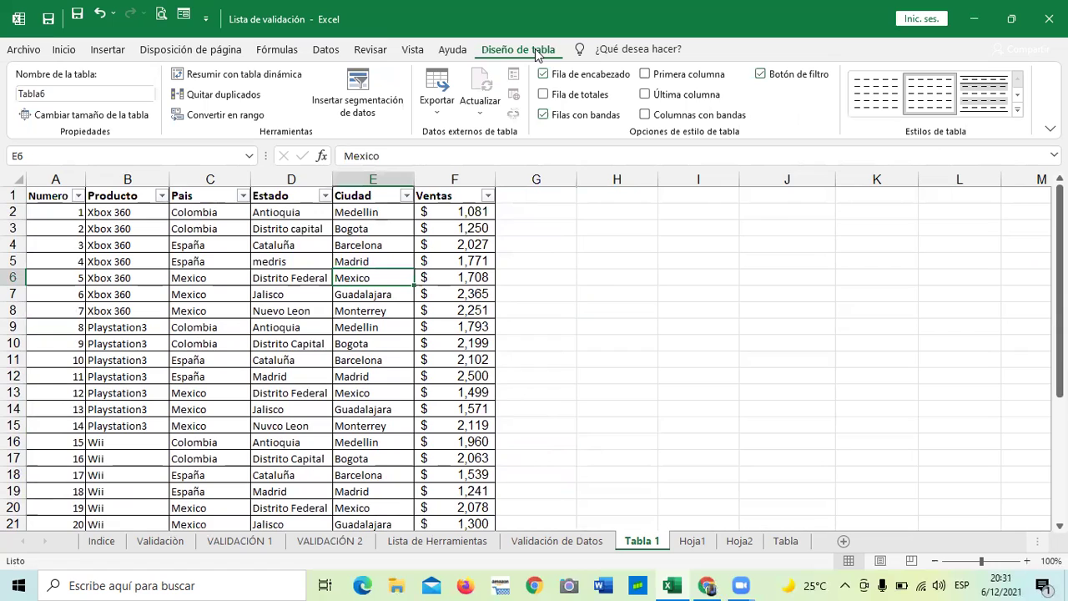
{"action": "left_click", "coordinate": [1017, 112]}
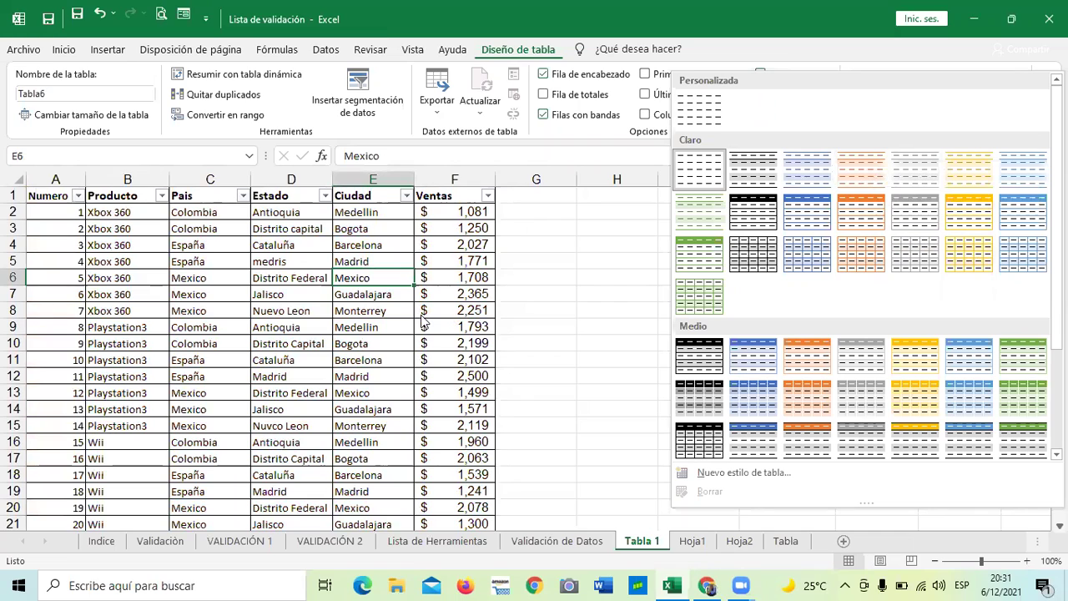
{"action": "left_click", "coordinate": [488, 129]}
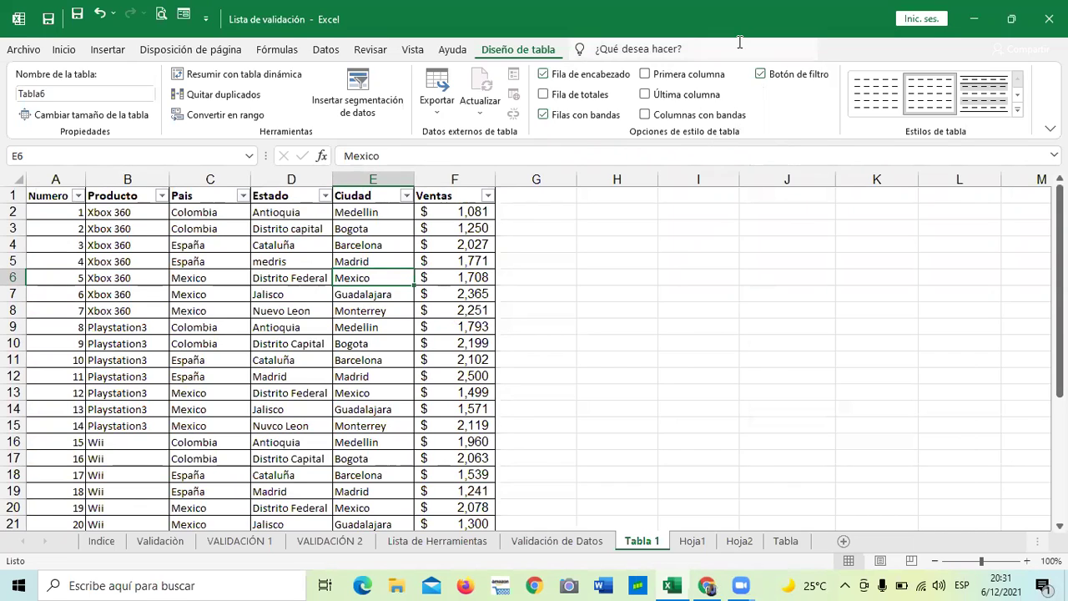
Step: Turn the sales table's header row off and back on twice to compare both displays
{"action": "left_click", "coordinate": [544, 74]}
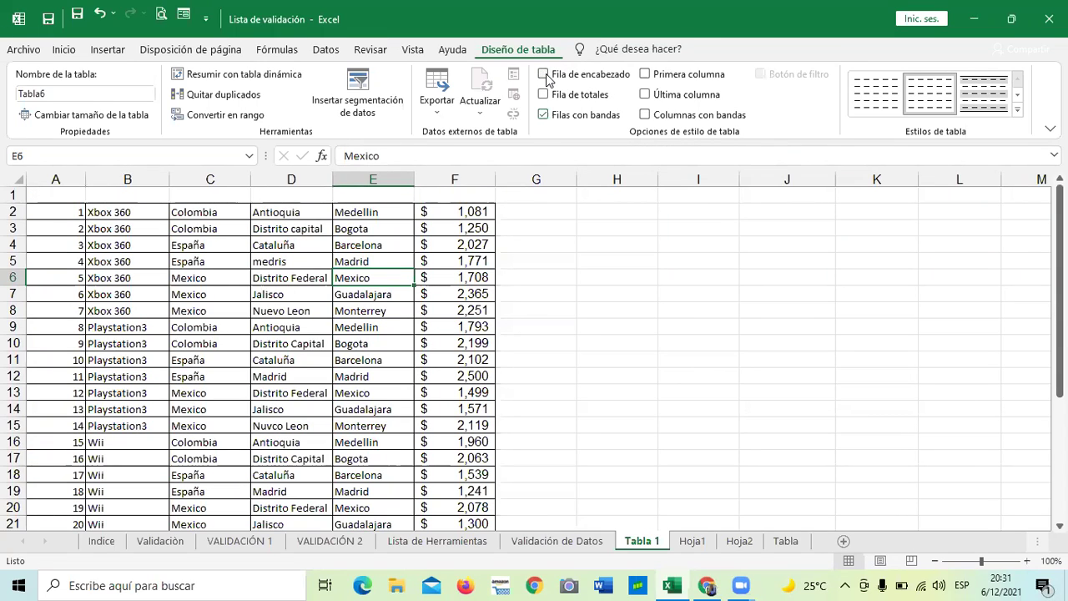
{"action": "left_click", "coordinate": [544, 74]}
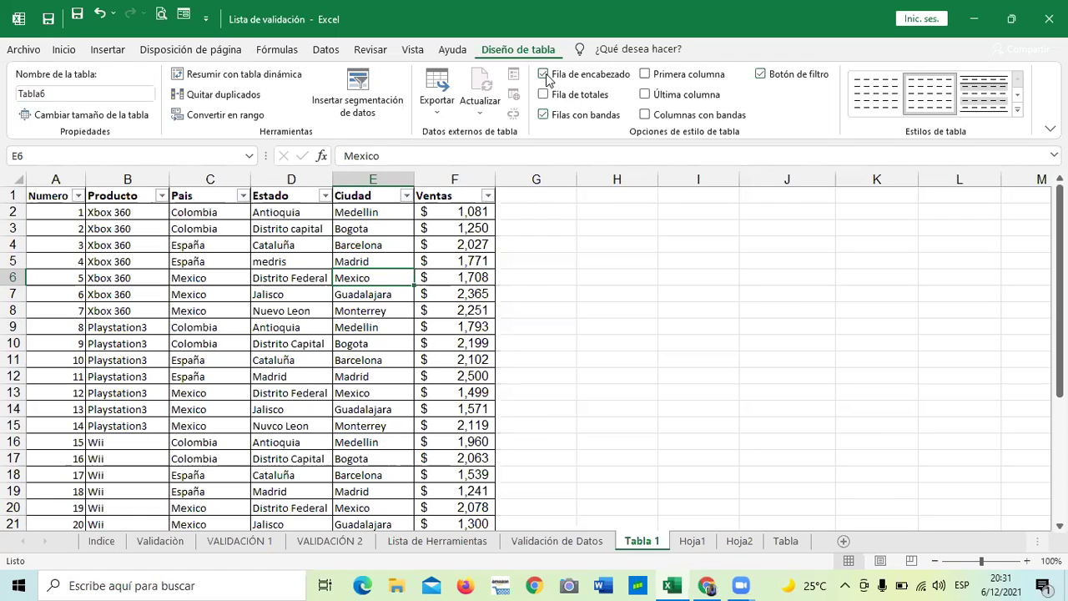
{"action": "left_click", "coordinate": [544, 74]}
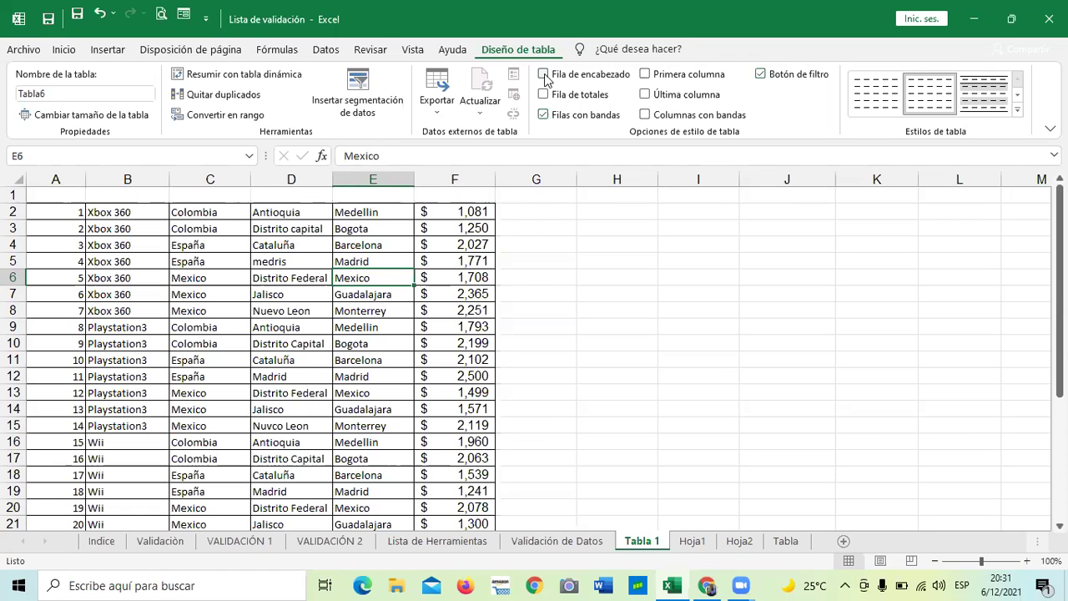
{"action": "left_click", "coordinate": [544, 74]}
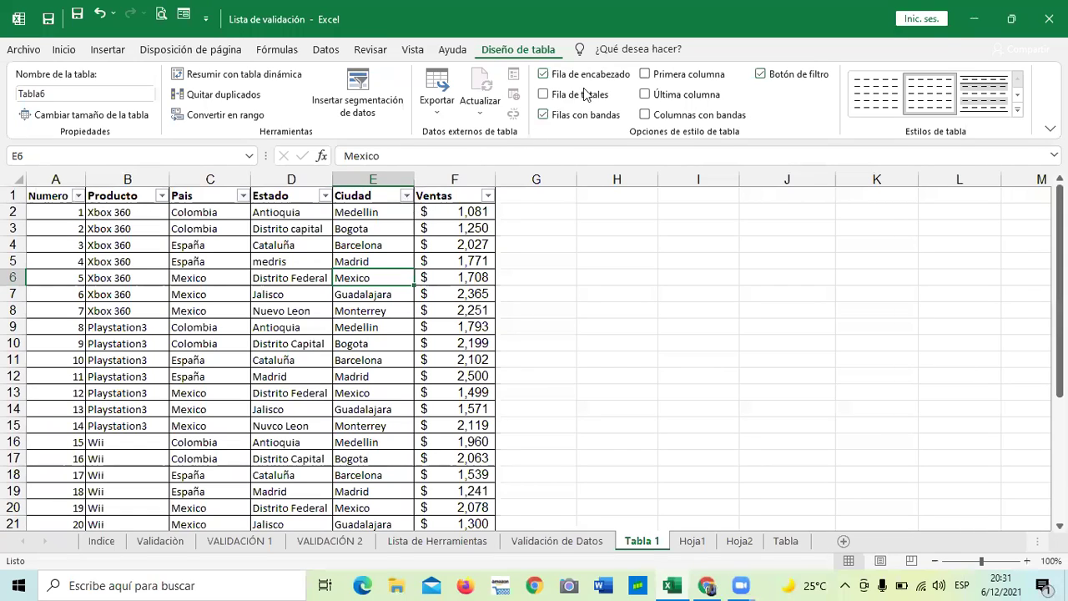
Step: Try the Última columna style option on the sales table and check the Ventas column, leaving the option off
{"action": "left_click", "coordinate": [646, 97]}
{"action": "left_click", "coordinate": [646, 95]}
{"action": "scroll", "coordinate": [495, 262], "scroll_direction": "down", "scroll_amount": 5}
{"action": "scroll", "coordinate": [495, 261], "scroll_direction": "up", "scroll_amount": 3}
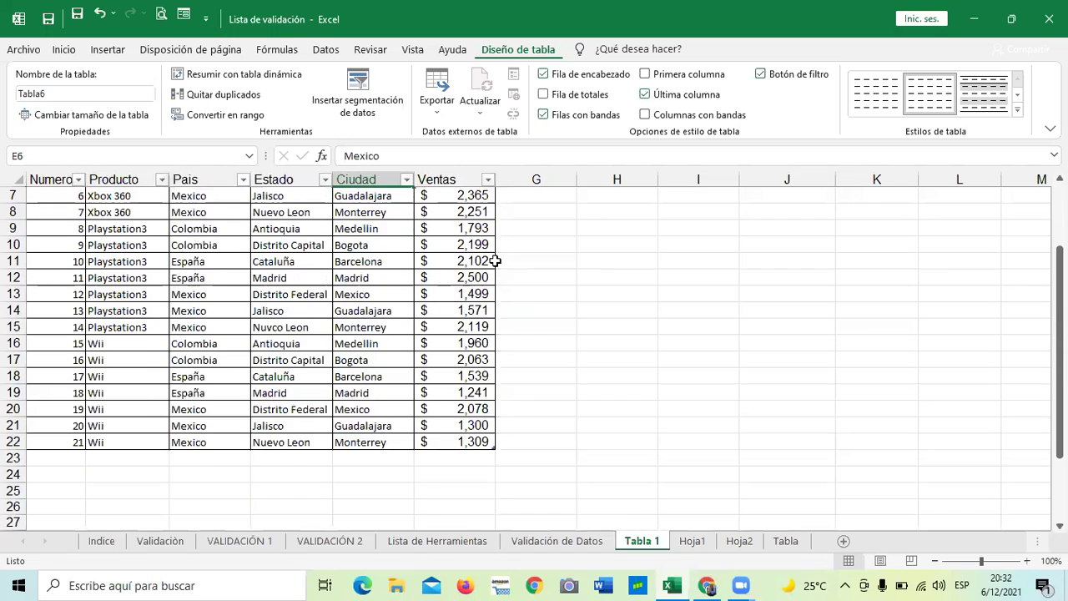
{"action": "scroll", "coordinate": [494, 261], "scroll_direction": "up", "scroll_amount": 2}
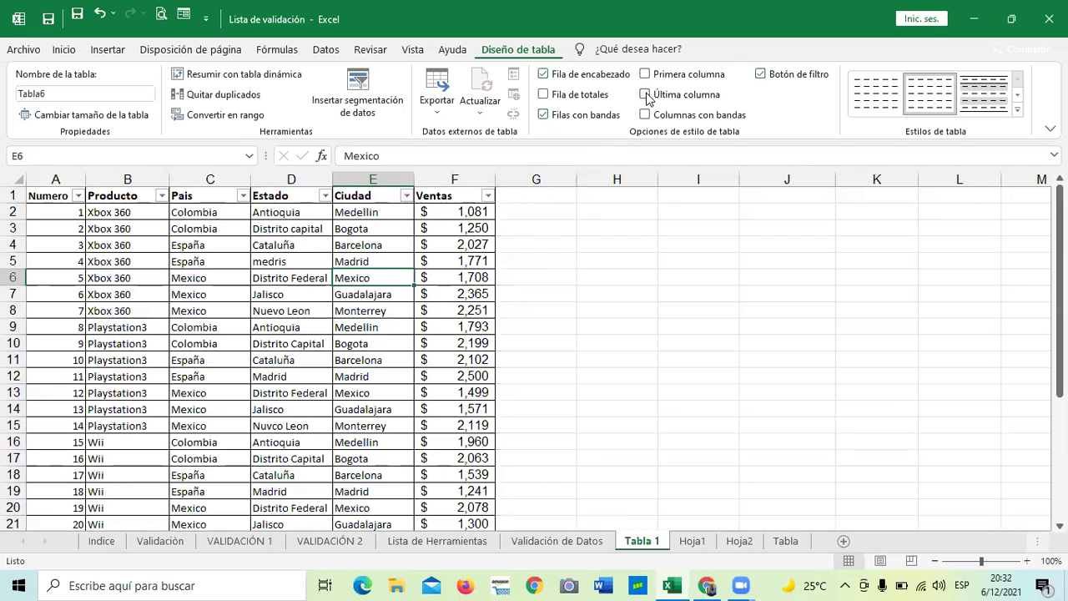
Step: Add a total row to the sales table and set the Ventas total to Promedio
{"action": "left_click", "coordinate": [544, 96]}
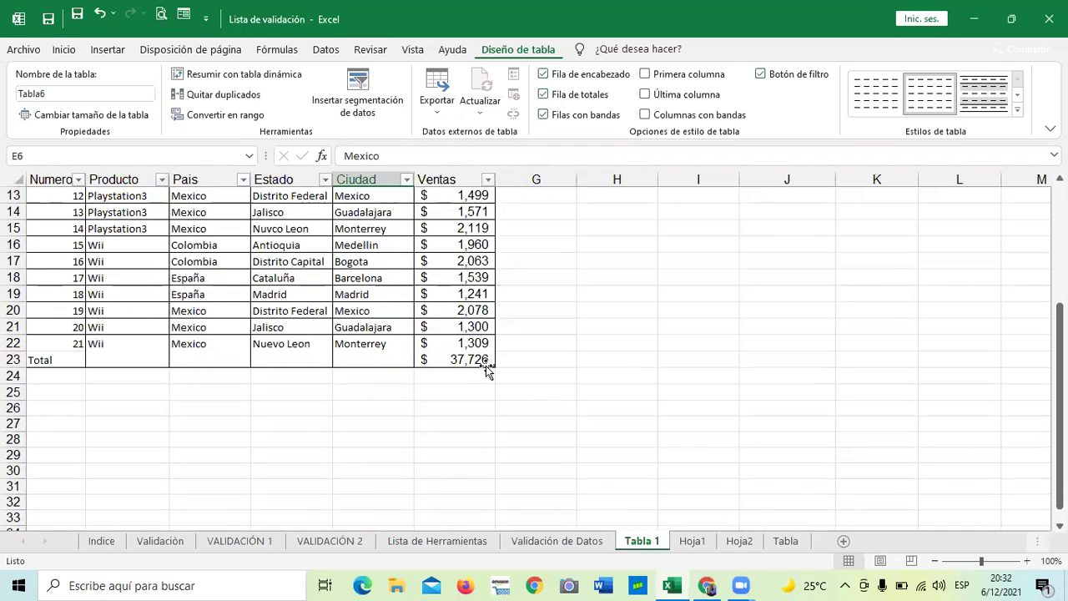
{"action": "left_click", "coordinate": [482, 361]}
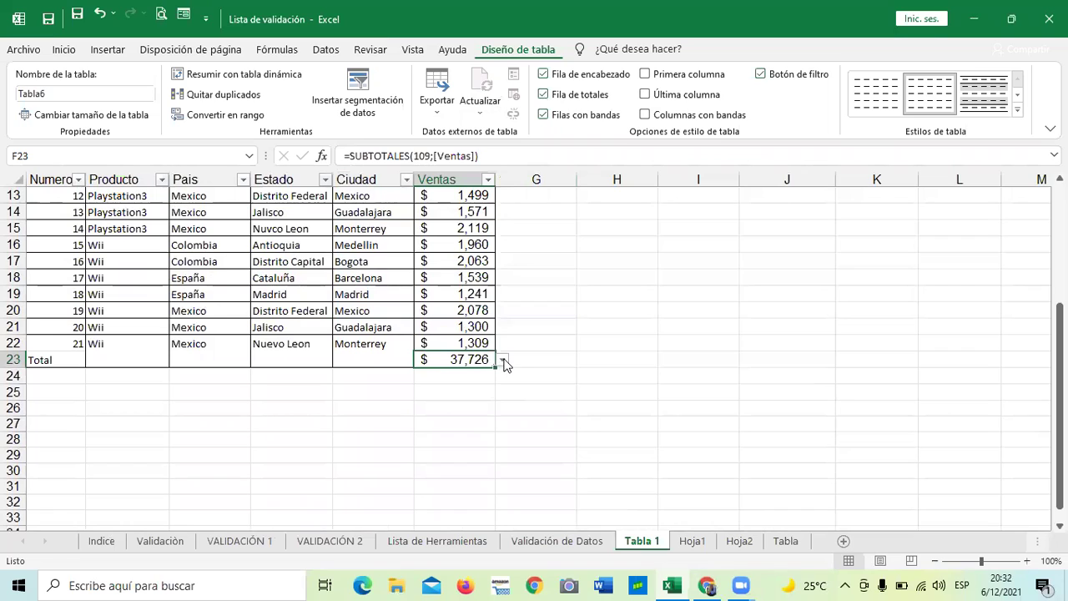
{"action": "left_click", "coordinate": [502, 361]}
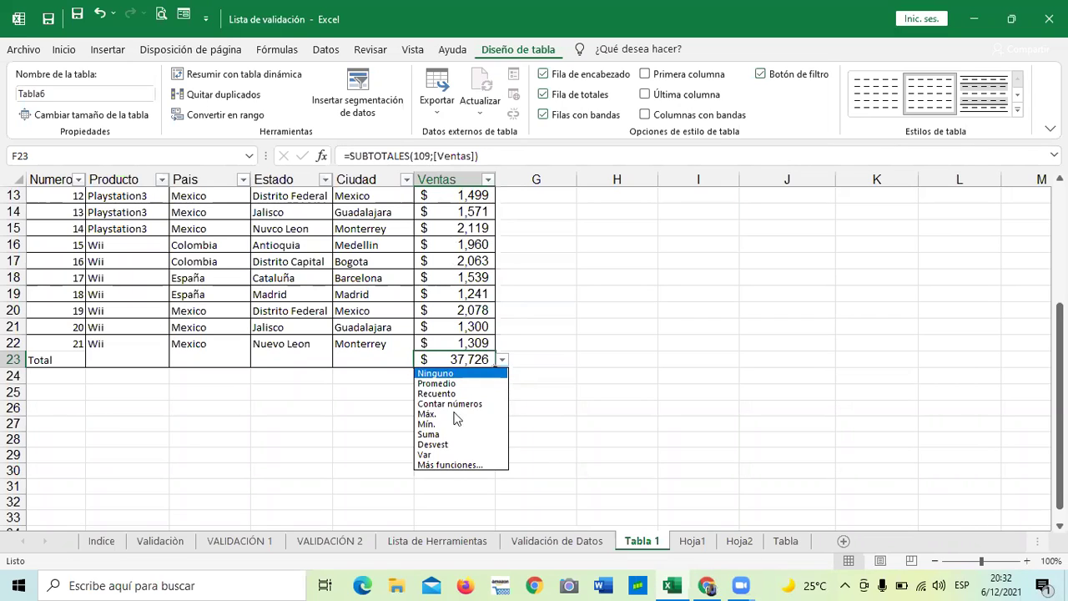
{"action": "left_click", "coordinate": [458, 383]}
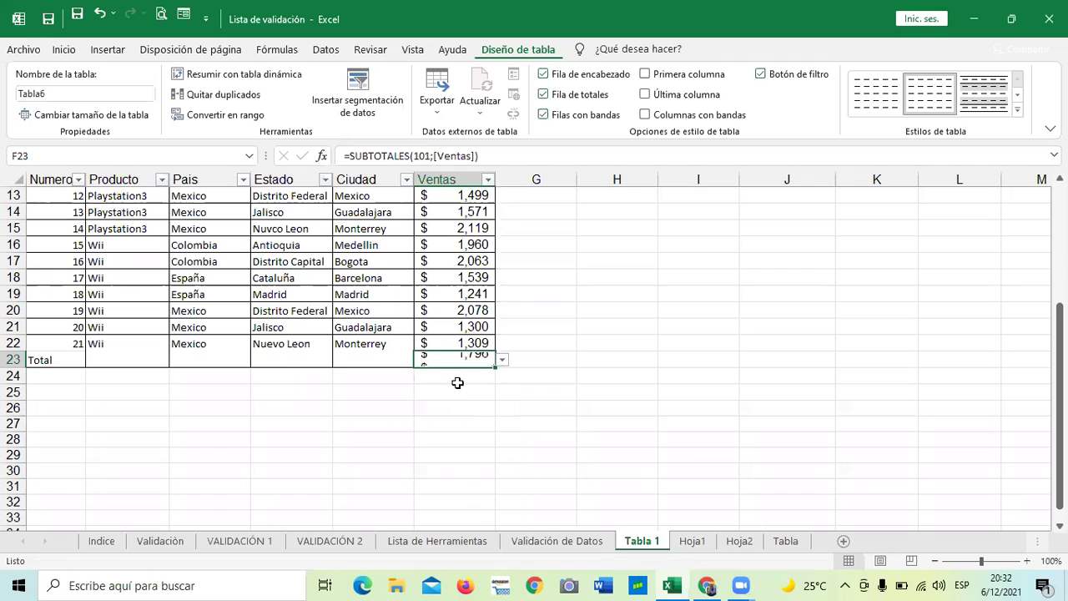
{"action": "scroll", "coordinate": [457, 382], "scroll_direction": "up", "scroll_amount": 4}
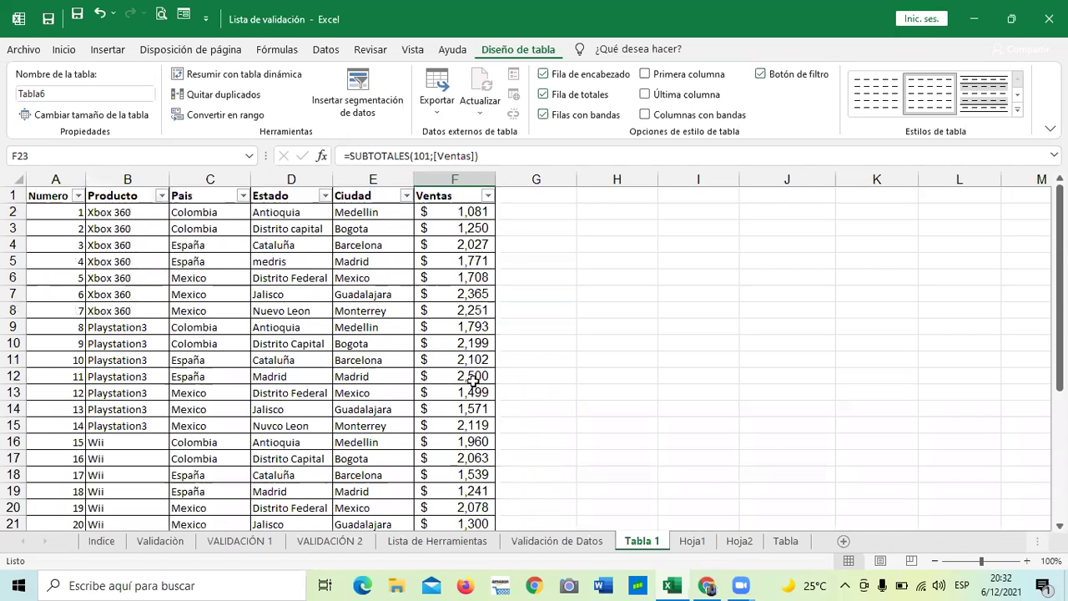
{"action": "scroll", "coordinate": [473, 379], "scroll_direction": "down", "scroll_amount": 3}
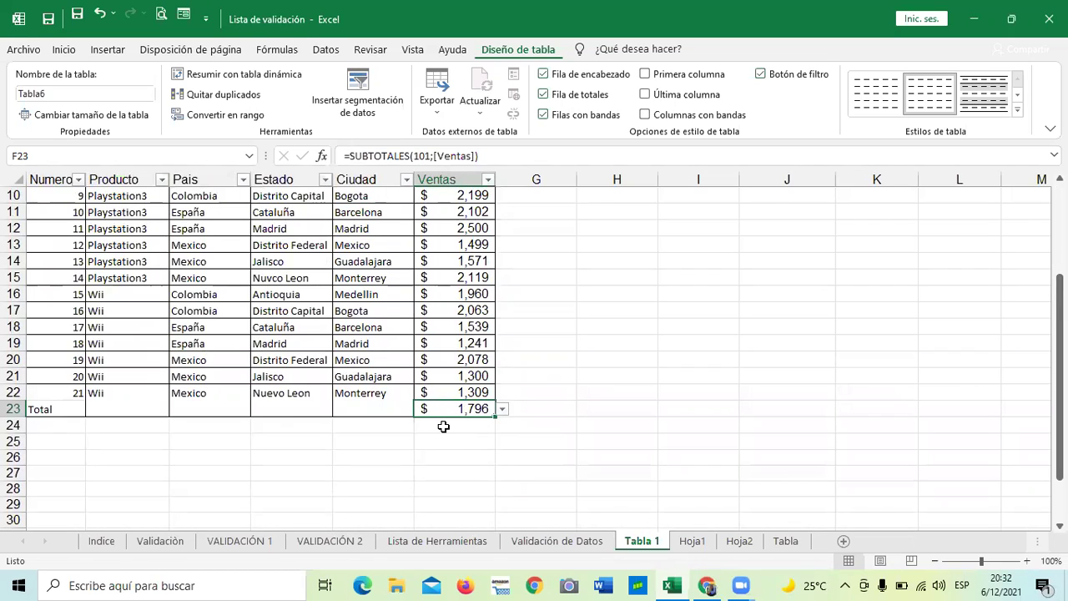
Step: Set the Ventas total to Contar números and check it against the column's records
{"action": "left_click", "coordinate": [503, 409]}
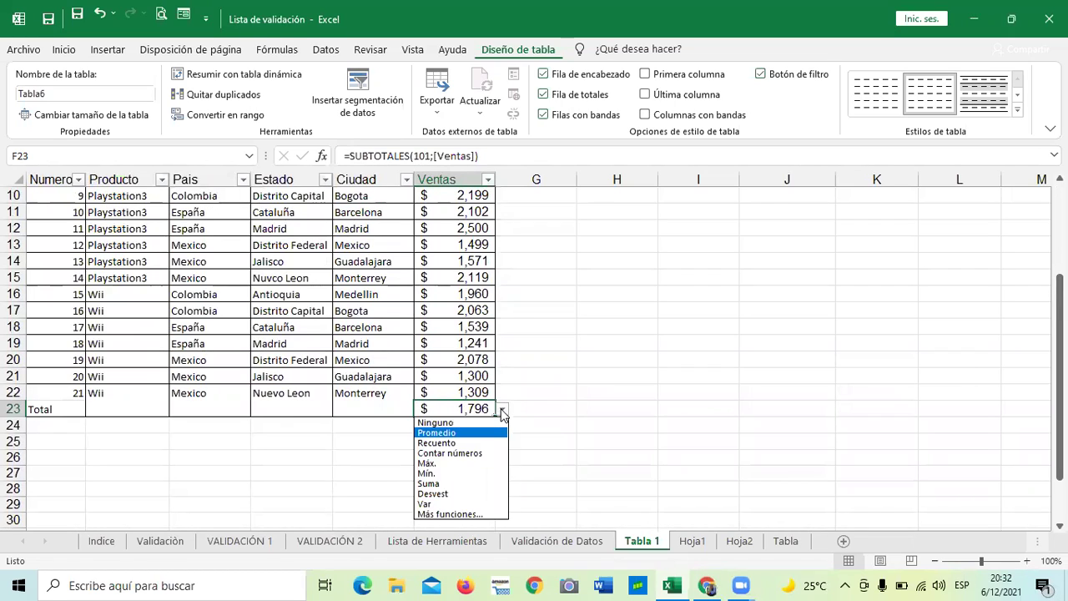
{"action": "left_click", "coordinate": [461, 452]}
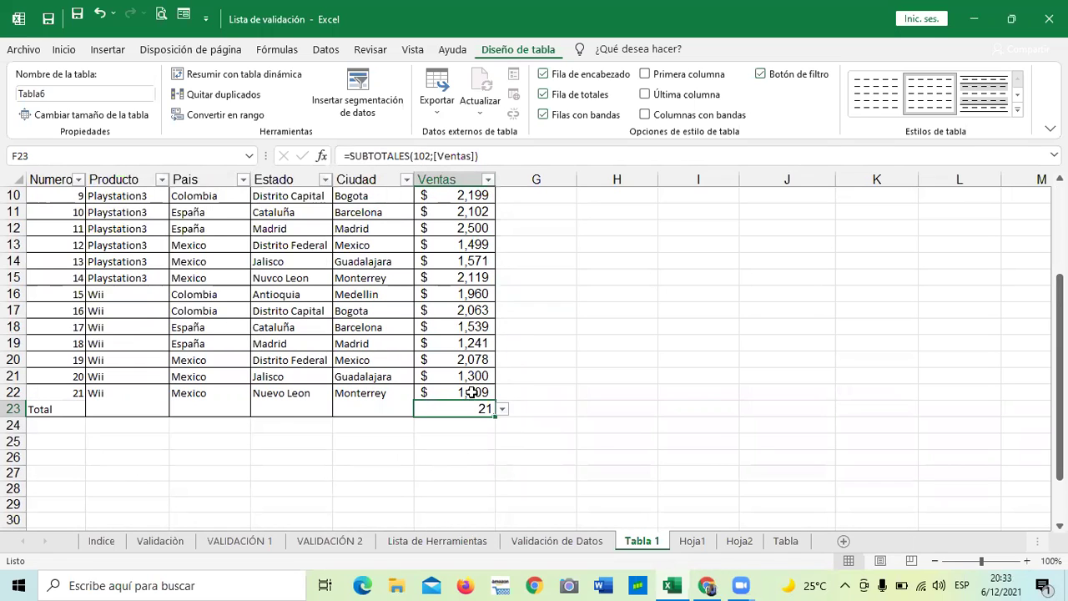
{"action": "scroll", "coordinate": [472, 384], "scroll_direction": "up", "scroll_amount": 3}
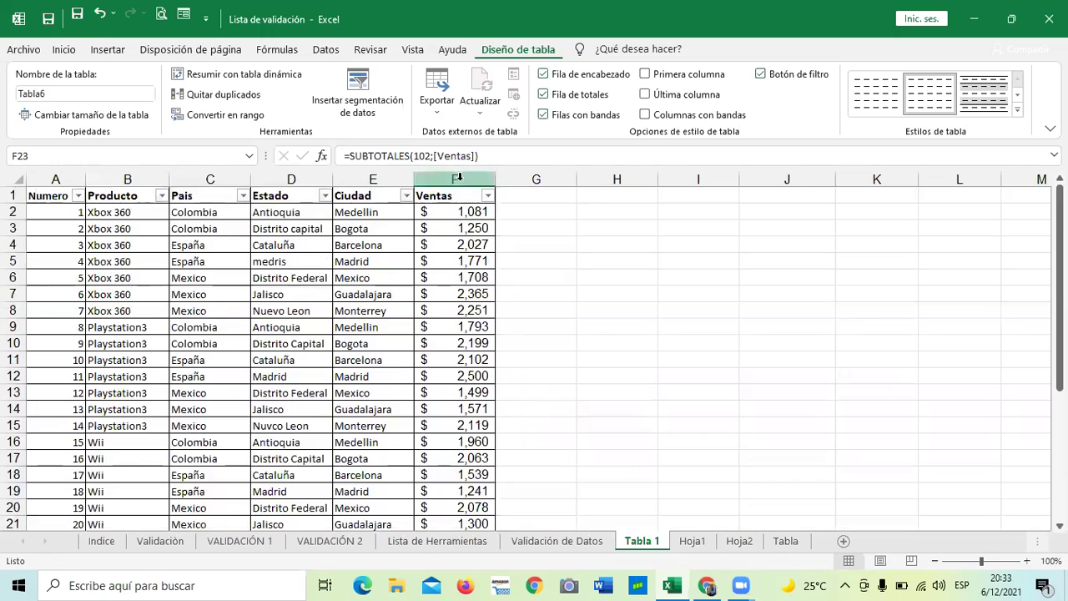
{"action": "scroll", "coordinate": [483, 380], "scroll_direction": "down", "scroll_amount": 2}
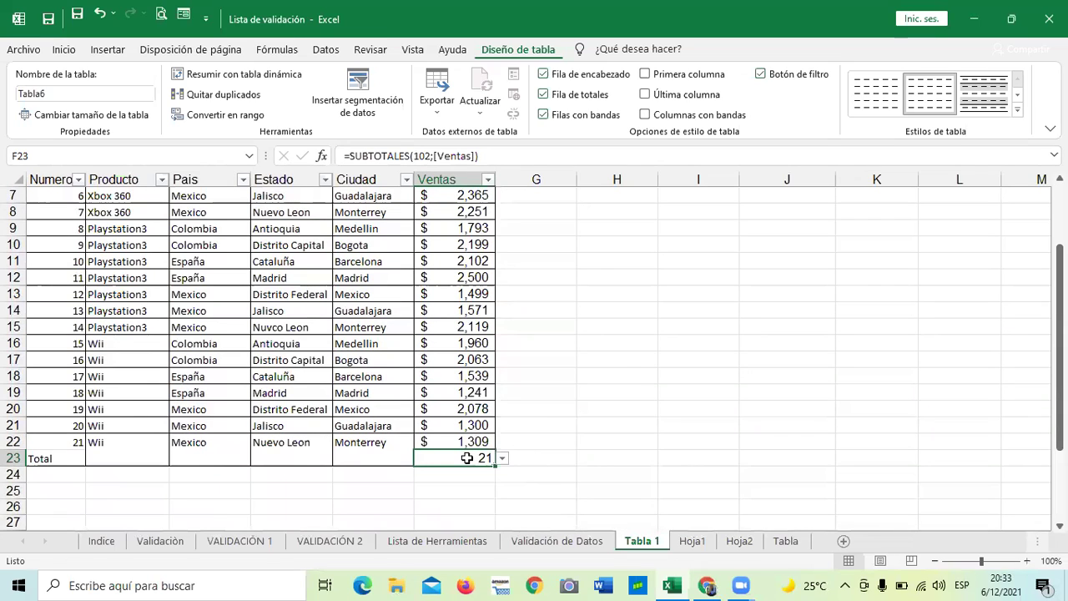
Step: Set the Ventas total in the table's total row to Máx
{"action": "left_click", "coordinate": [503, 458]}
{"action": "left_click", "coordinate": [504, 459]}
{"action": "left_click", "coordinate": [504, 459]}
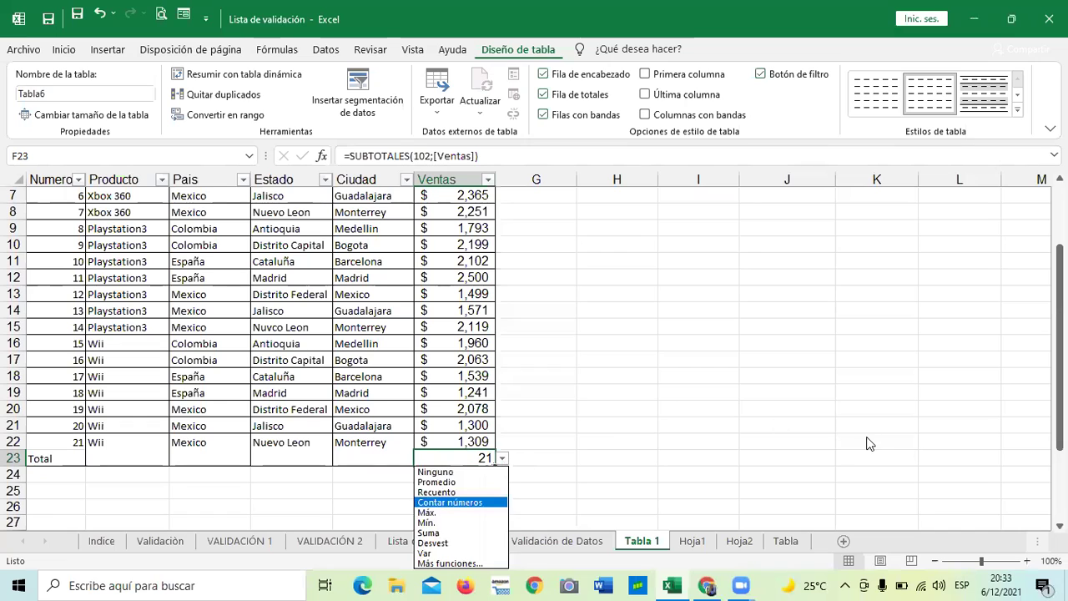
{"action": "scroll", "coordinate": [684, 333], "scroll_direction": "down", "scroll_amount": 2}
{"action": "left_click", "coordinate": [501, 360]}
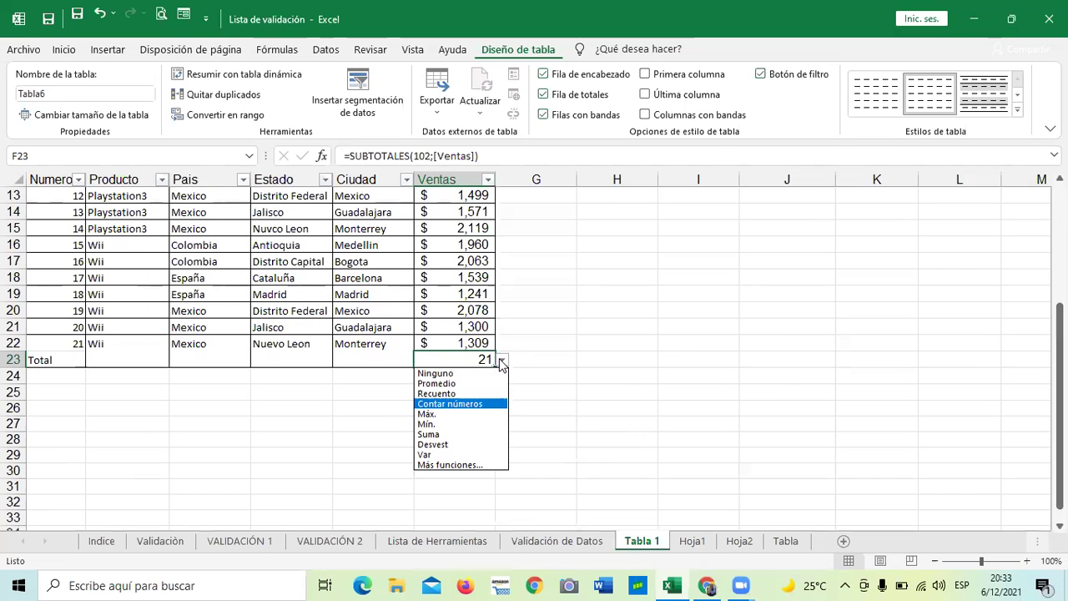
{"action": "left_click", "coordinate": [426, 414]}
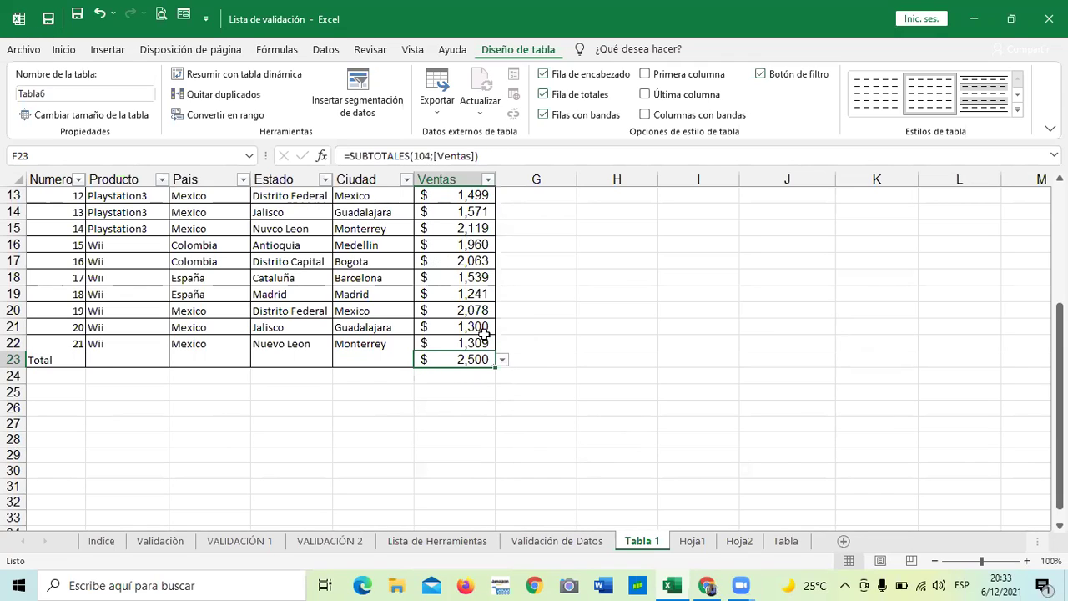
Step: Try Mín. as the Ventas total function and set the total back to Suma
{"action": "left_click", "coordinate": [504, 360]}
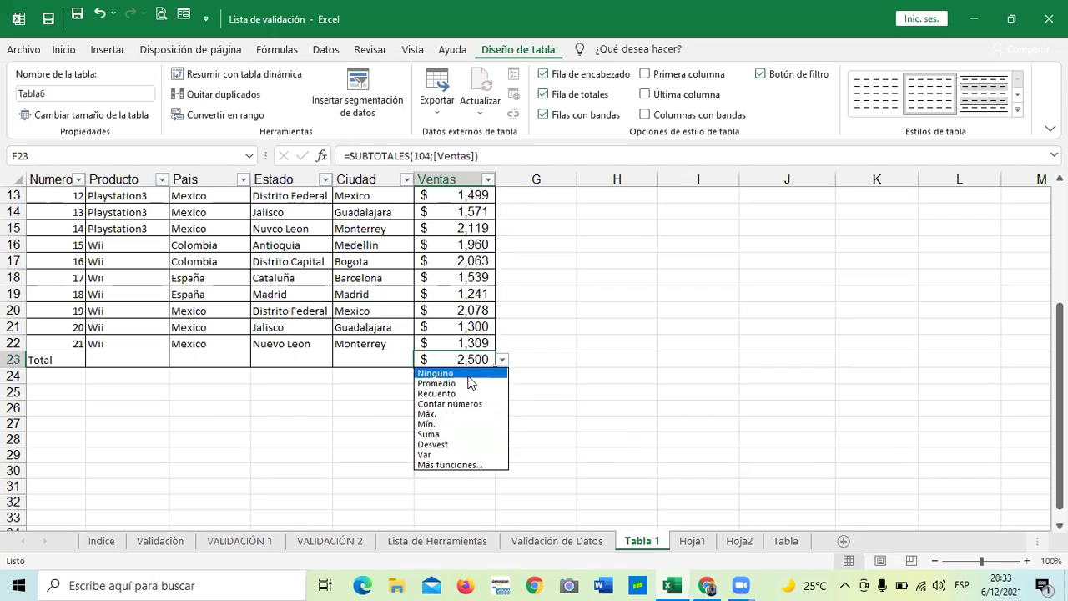
{"action": "left_click", "coordinate": [441, 423]}
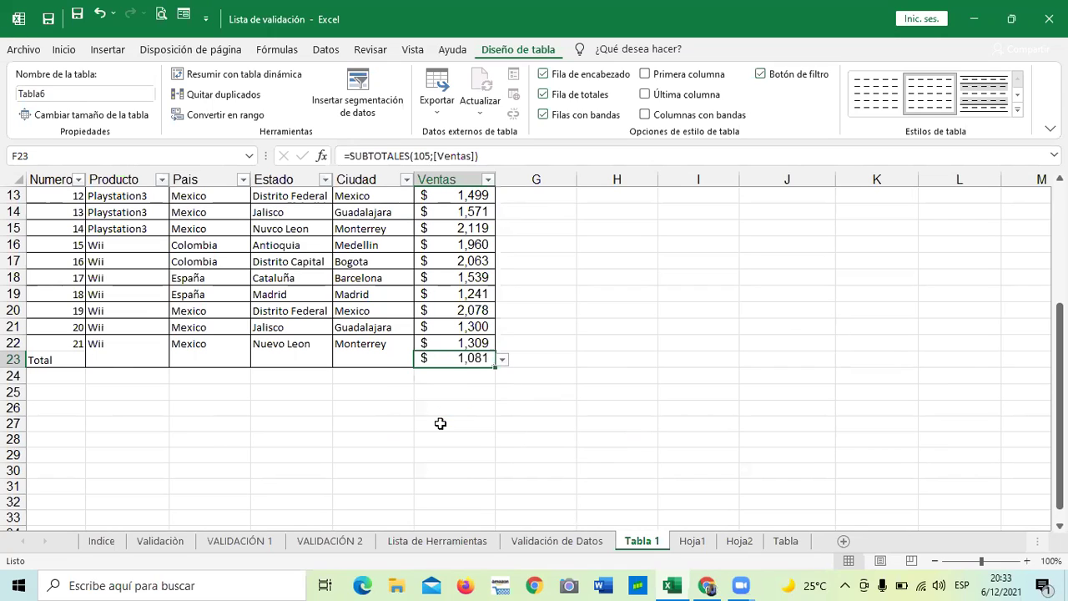
{"action": "left_click", "coordinate": [503, 361]}
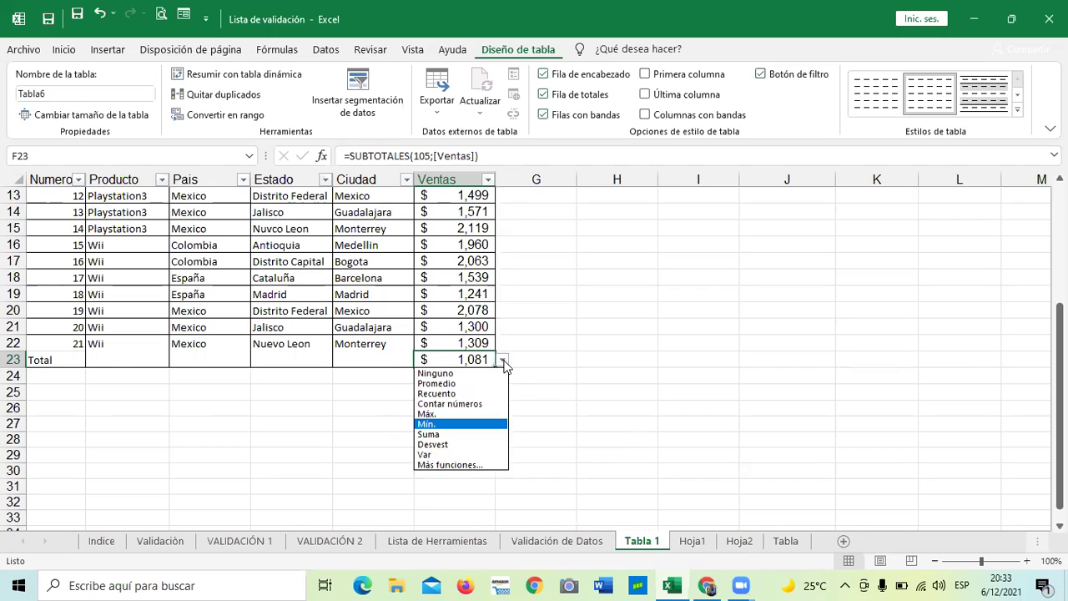
{"action": "left_click", "coordinate": [460, 434]}
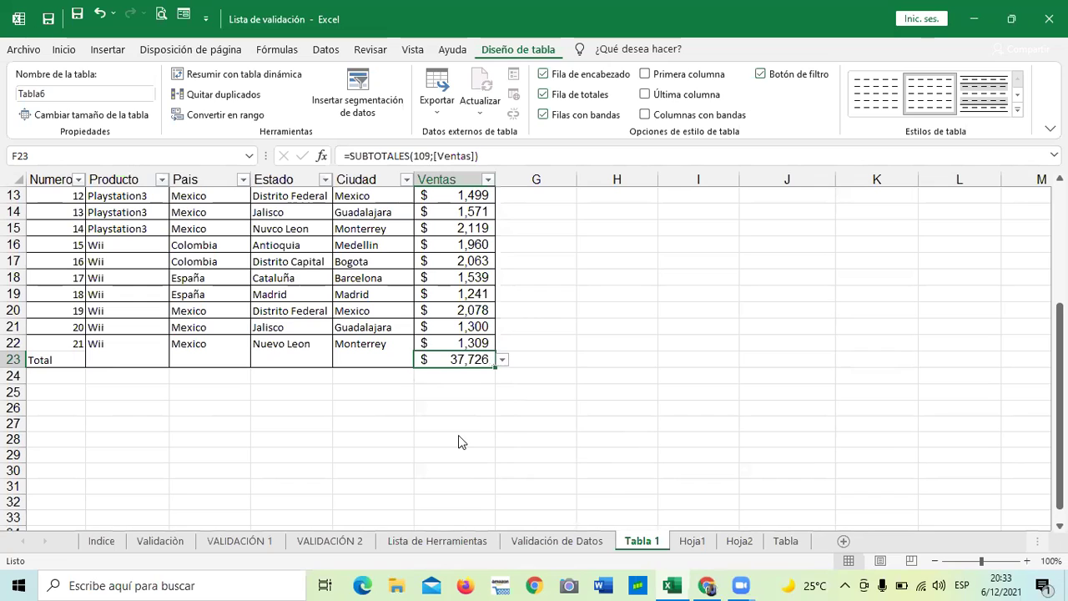
Step: Browse the additional functions available for the Ventas total, cancel the function insertion, and review the total's function options
{"action": "left_click", "coordinate": [502, 362]}
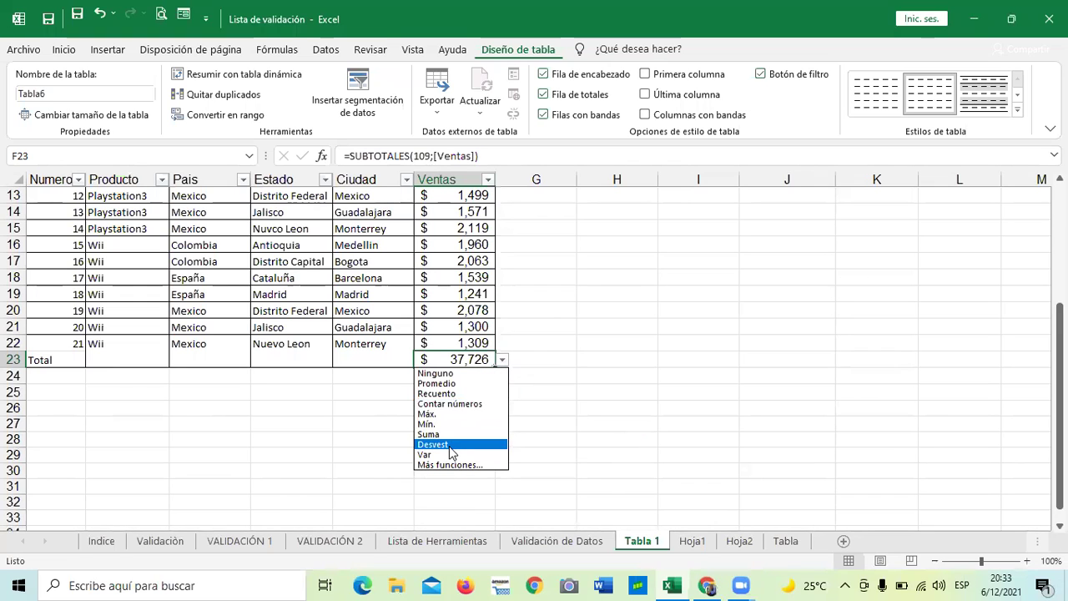
{"action": "left_click", "coordinate": [449, 464]}
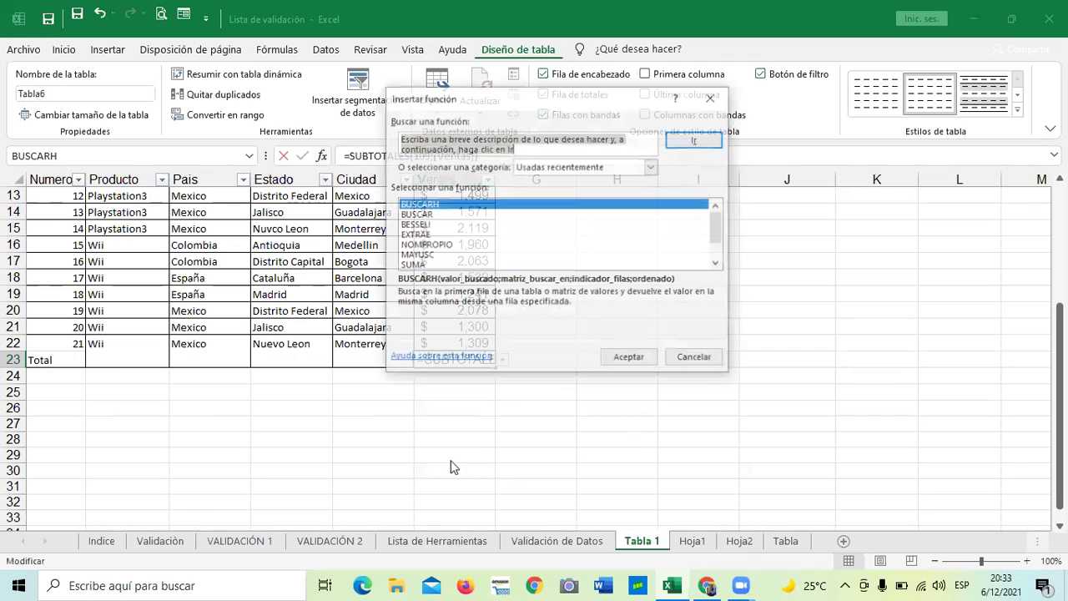
{"action": "left_click", "coordinate": [717, 264]}
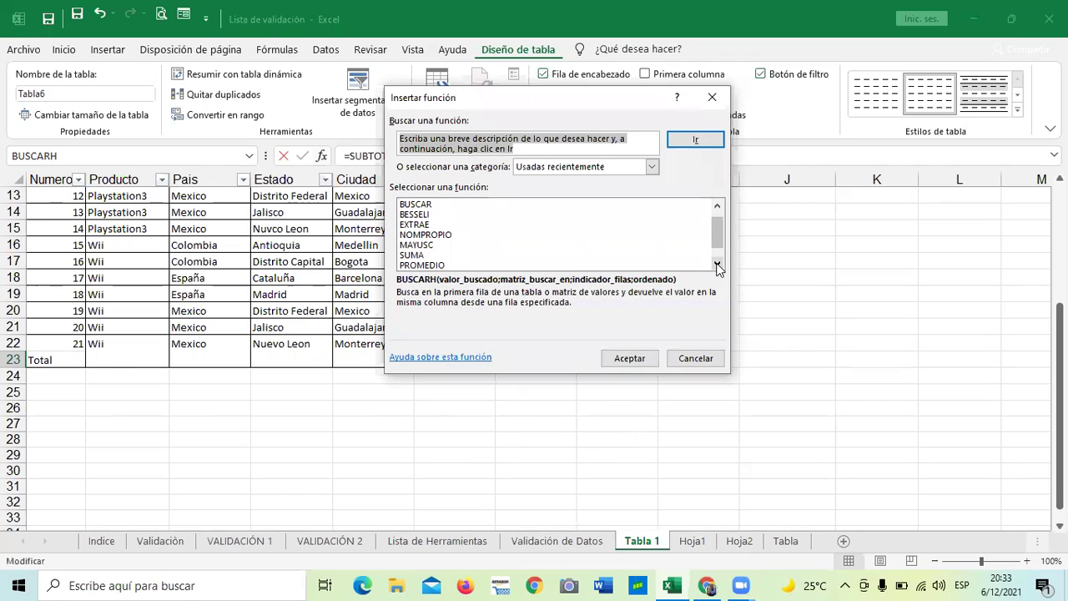
{"action": "left_click", "coordinate": [717, 264]}
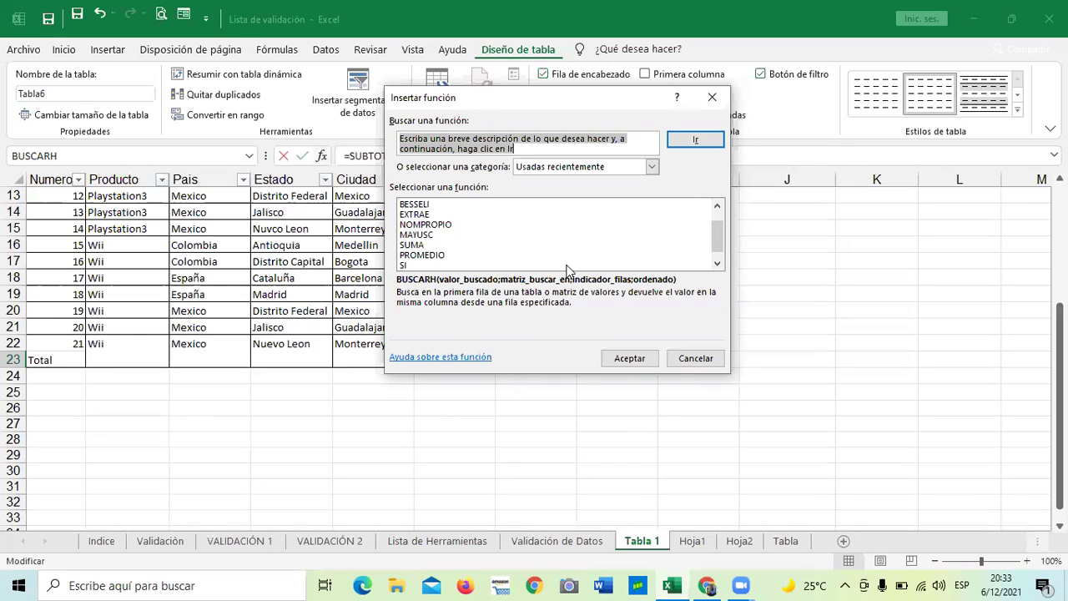
{"action": "left_click", "coordinate": [693, 359]}
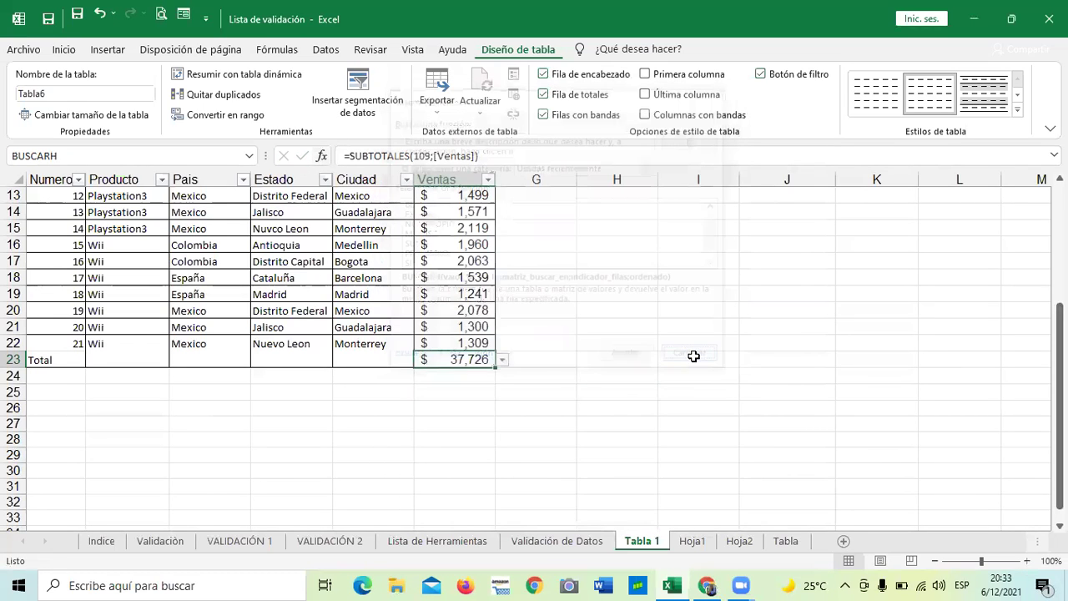
{"action": "left_click", "coordinate": [502, 359]}
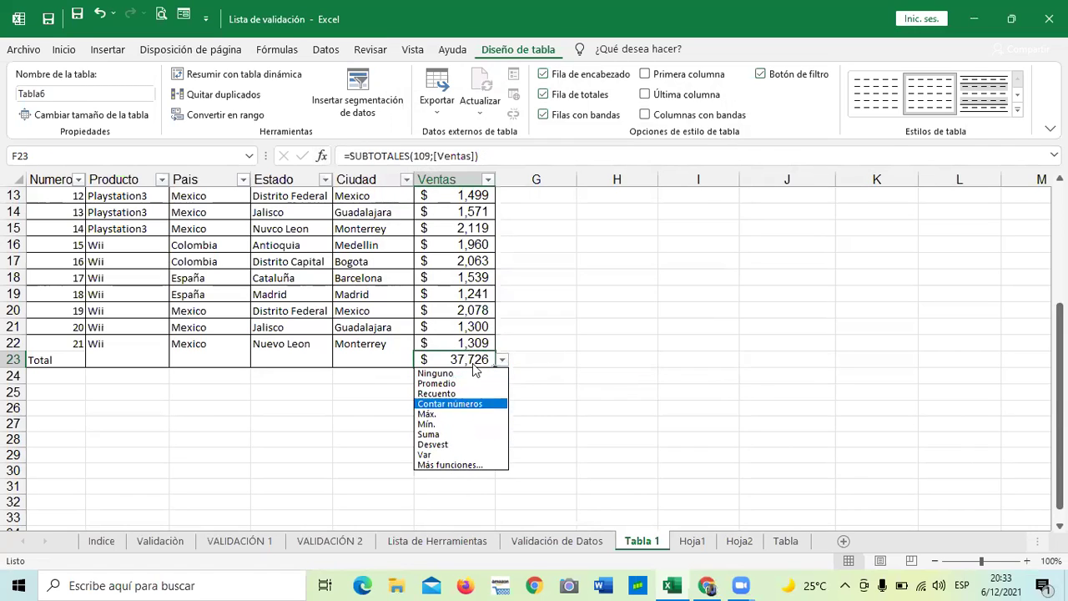
{"action": "key", "text": "Escape"}
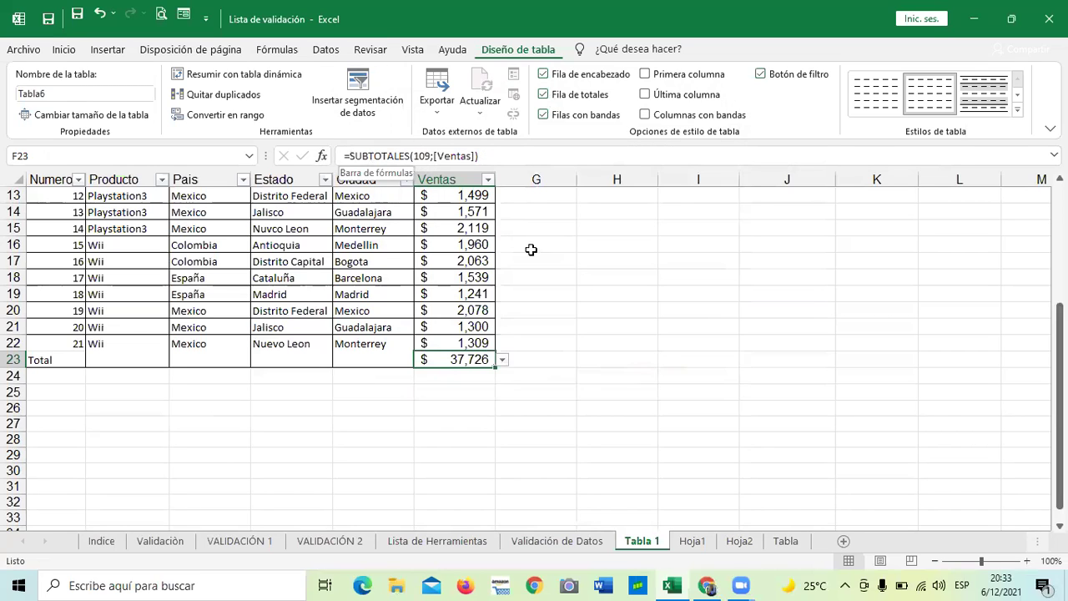
Step: Review the Ventas total's formula and look over the sales table from its headers to its total row
{"action": "left_click", "coordinate": [580, 324]}
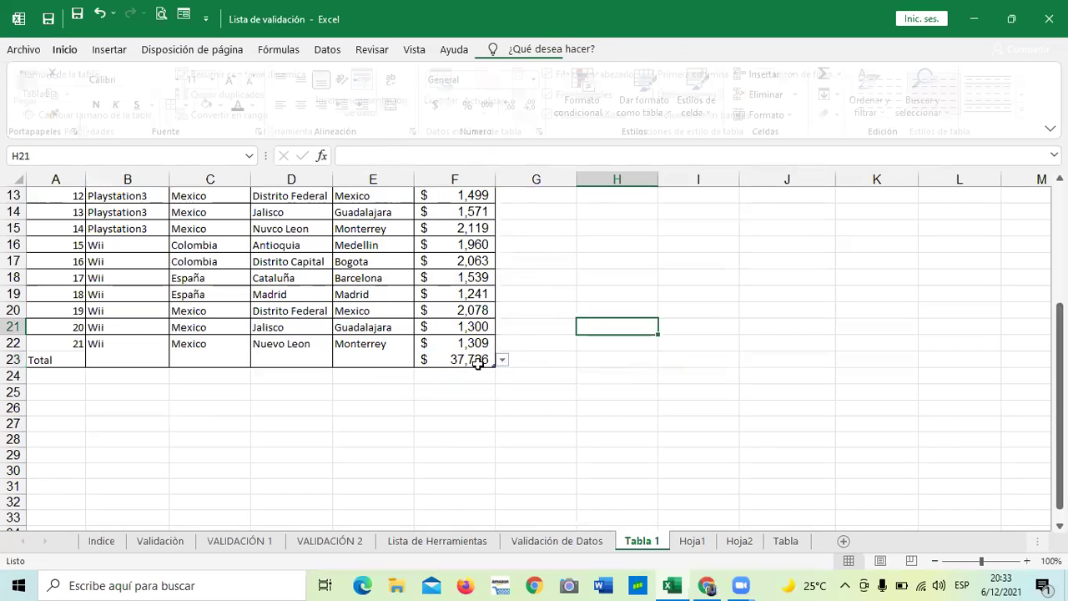
{"action": "left_click", "coordinate": [459, 360]}
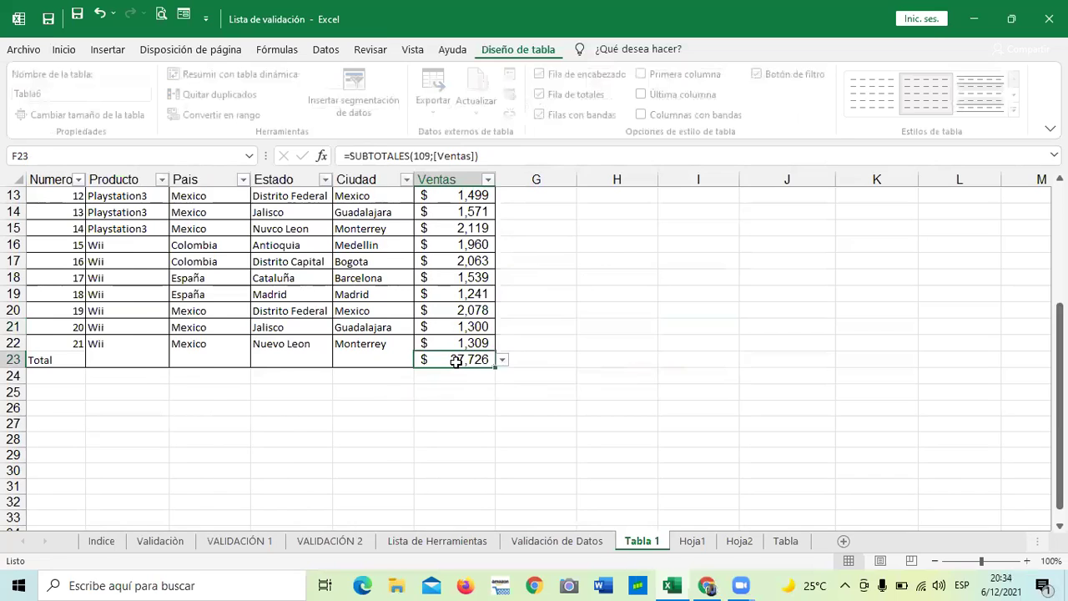
{"action": "scroll", "coordinate": [456, 361], "scroll_direction": "up", "scroll_amount": 3}
{"action": "left_click", "coordinate": [545, 431]}
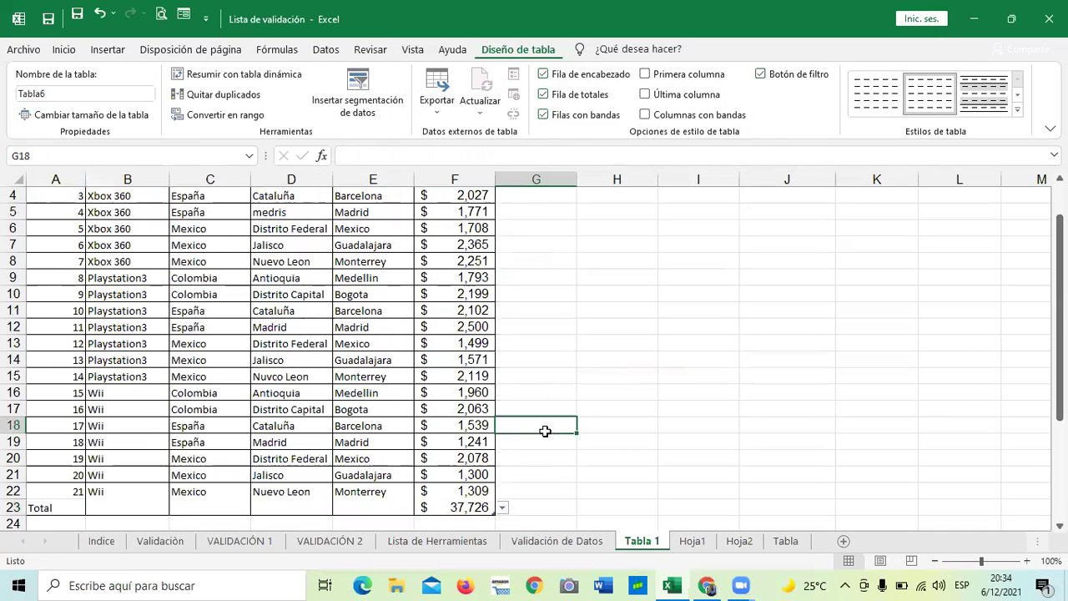
{"action": "scroll", "coordinate": [415, 382], "scroll_direction": "up", "scroll_amount": 1}
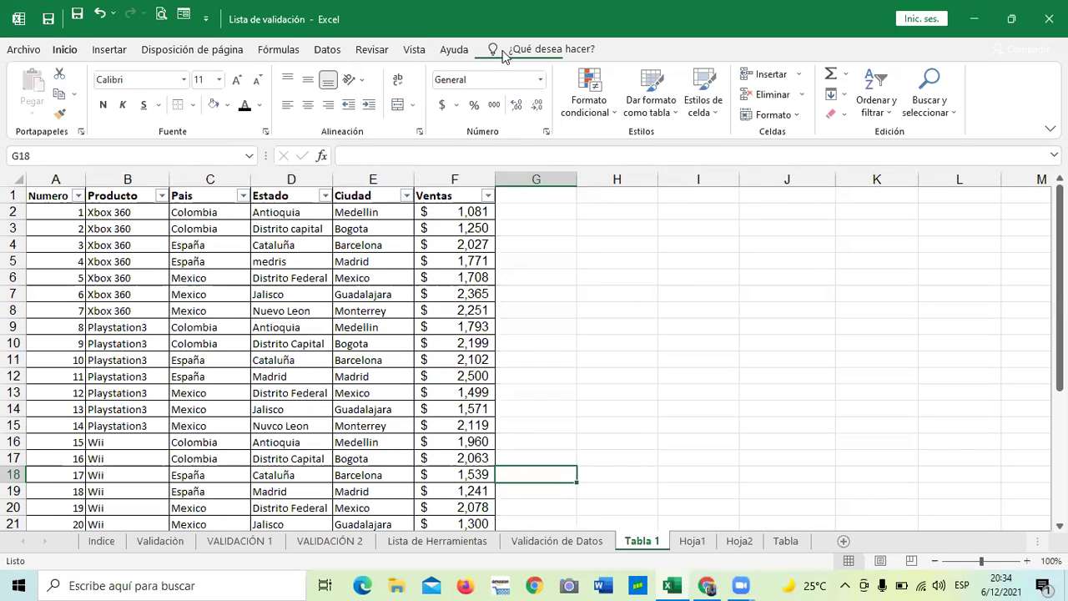
{"action": "left_click", "coordinate": [290, 245]}
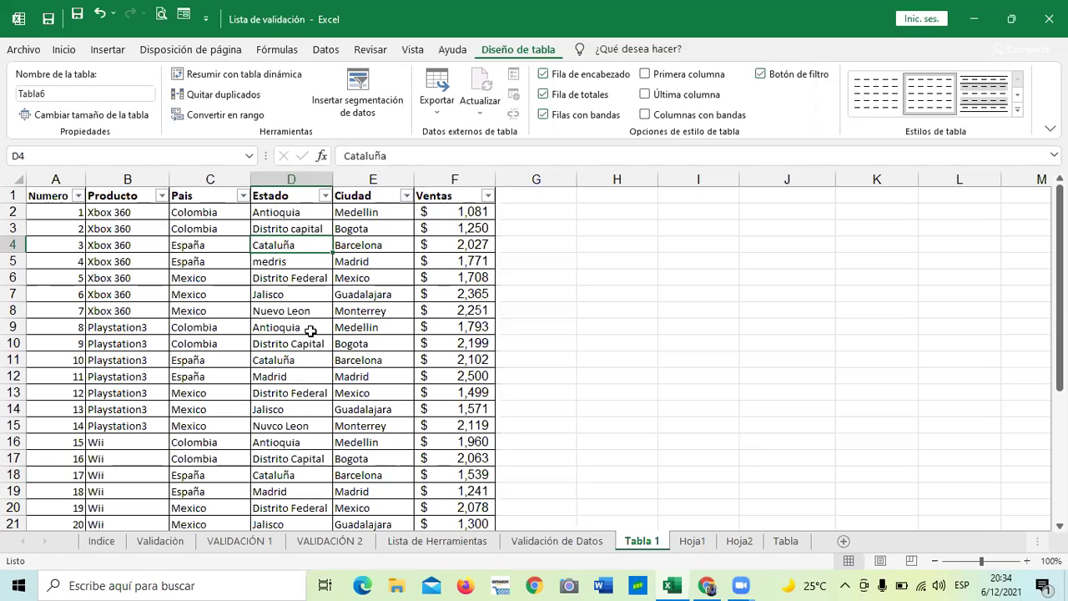
{"action": "scroll", "coordinate": [283, 310], "scroll_direction": "down", "scroll_amount": 2}
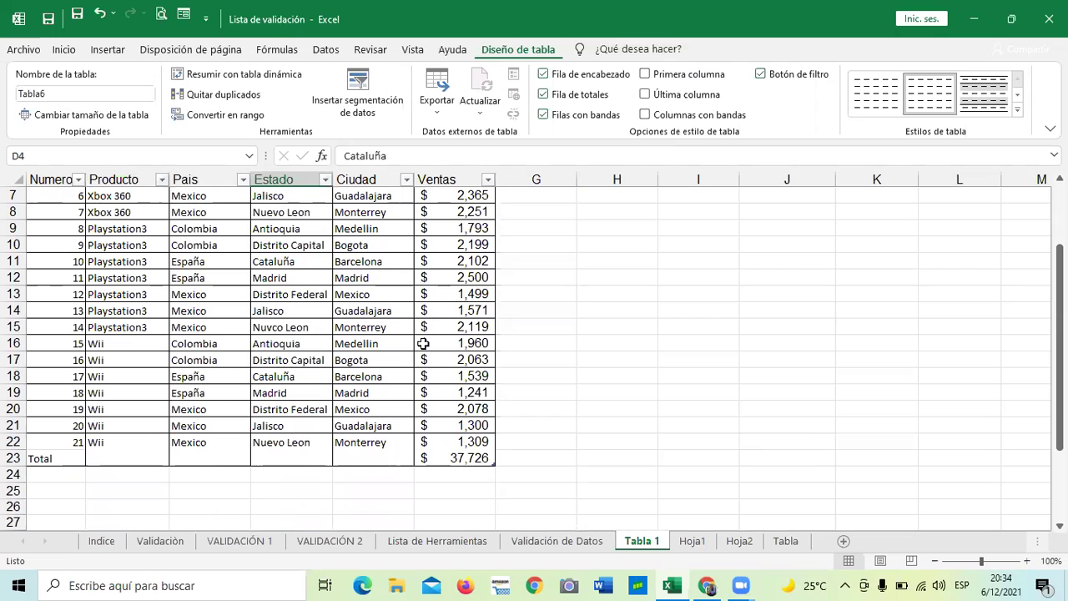
{"action": "scroll", "coordinate": [426, 277], "scroll_direction": "up", "scroll_amount": 2}
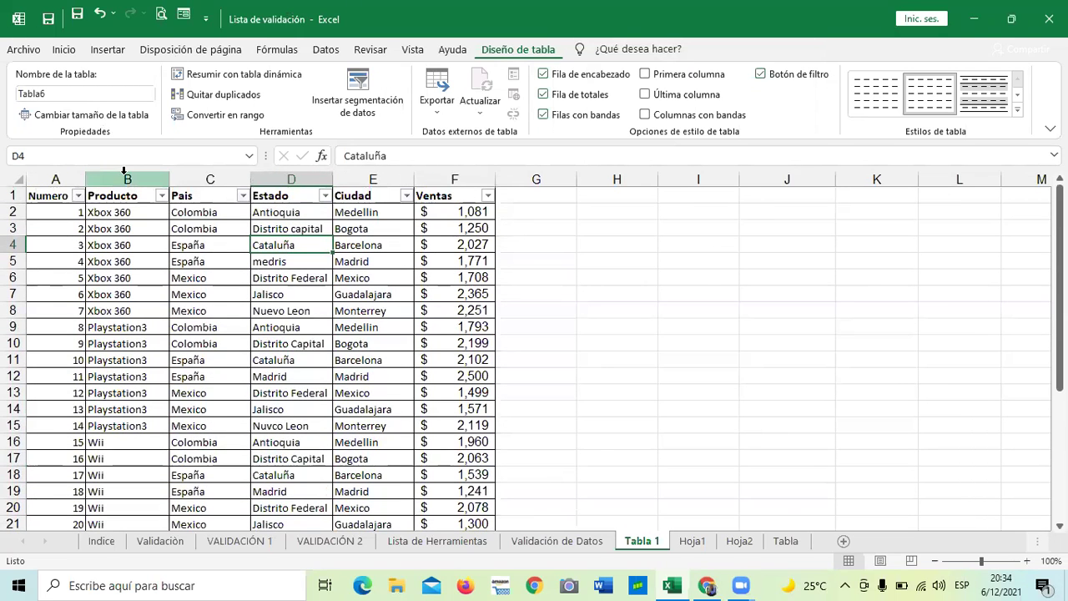
Step: Check the table's name and accept its existing data range $A$1:$F$23 in the resize settings
{"action": "left_click", "coordinate": [82, 93]}
{"action": "left_click", "coordinate": [83, 93]}
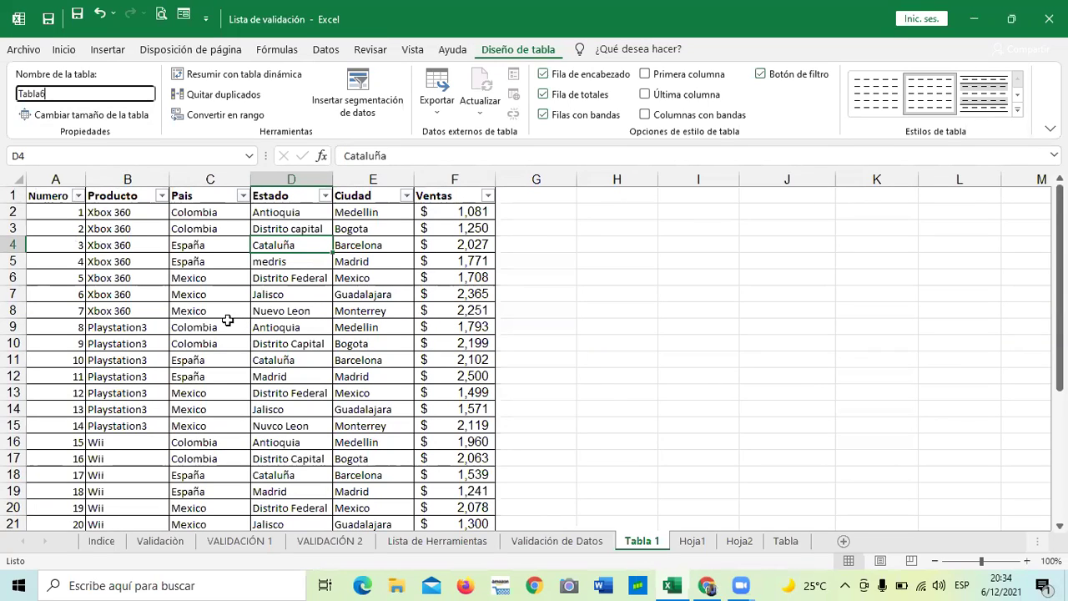
{"action": "left_click", "coordinate": [113, 116]}
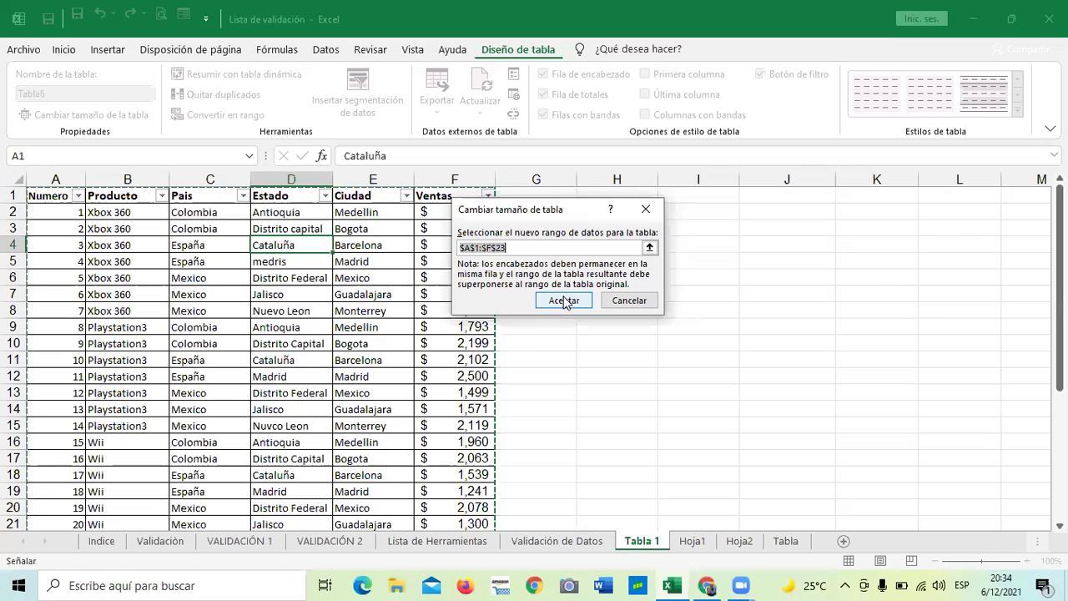
{"action": "left_click", "coordinate": [564, 299]}
Step: Try extending the sales table by one column to column G and shrinking it back to column F
{"action": "mouse_move", "coordinate": [250, 172]}
{"action": "left_mouse_down"}
{"action": "mouse_move", "coordinate": [277, 171]}
{"action": "mouse_move", "coordinate": [253, 173]}
{"action": "left_mouse_up"}
{"action": "scroll", "coordinate": [449, 368], "scroll_direction": "down", "scroll_amount": 2}
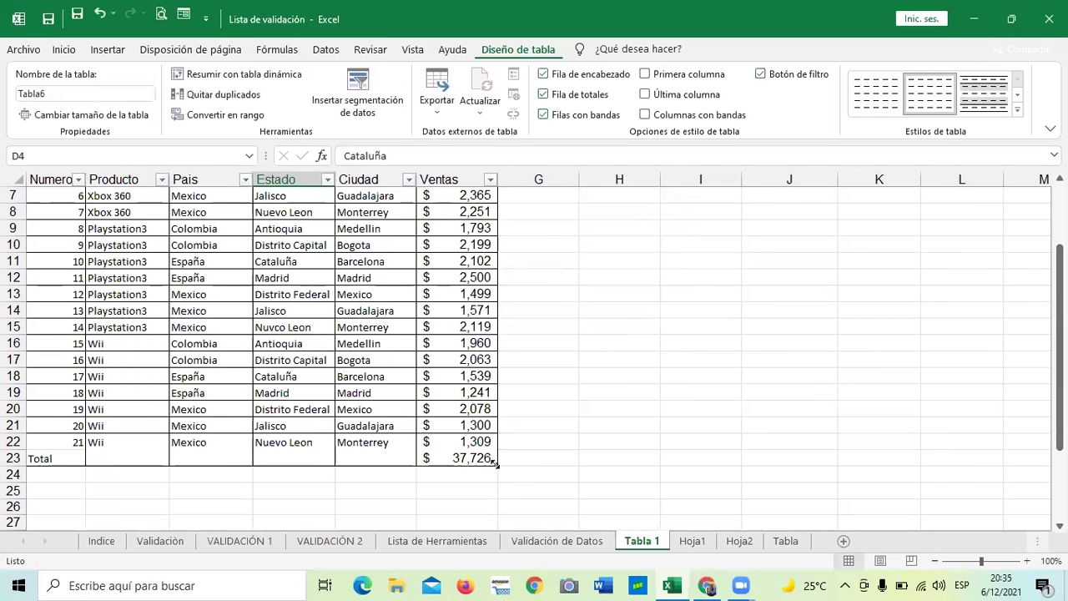
{"action": "left_click_drag", "start_coordinate": [527, 485], "coordinate": [506, 463]}
{"action": "left_click", "coordinate": [629, 420]}
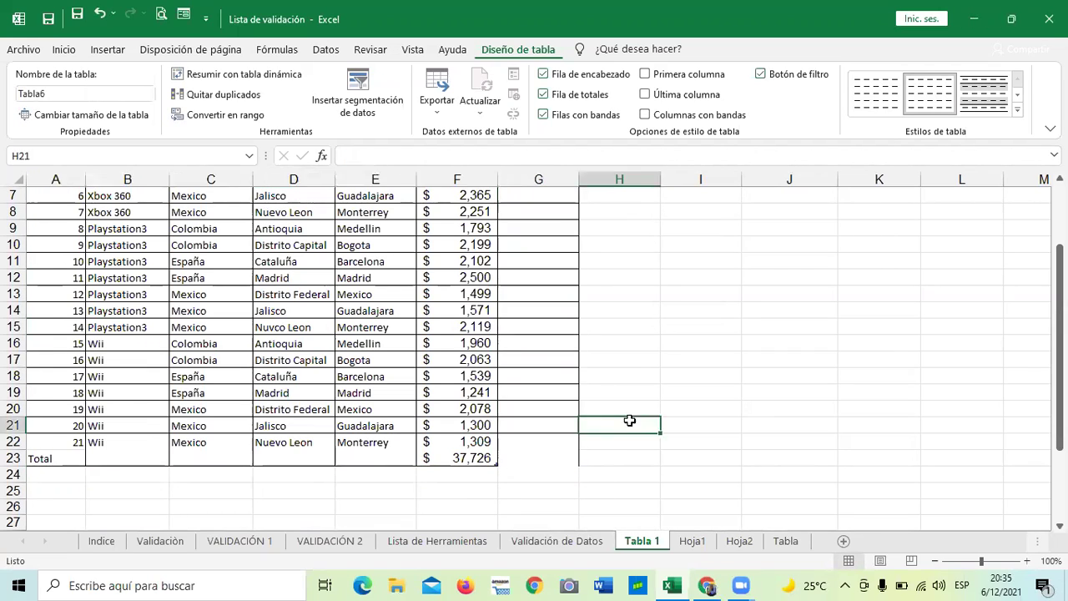
{"action": "scroll", "coordinate": [629, 421], "scroll_direction": "up", "scroll_amount": 2}
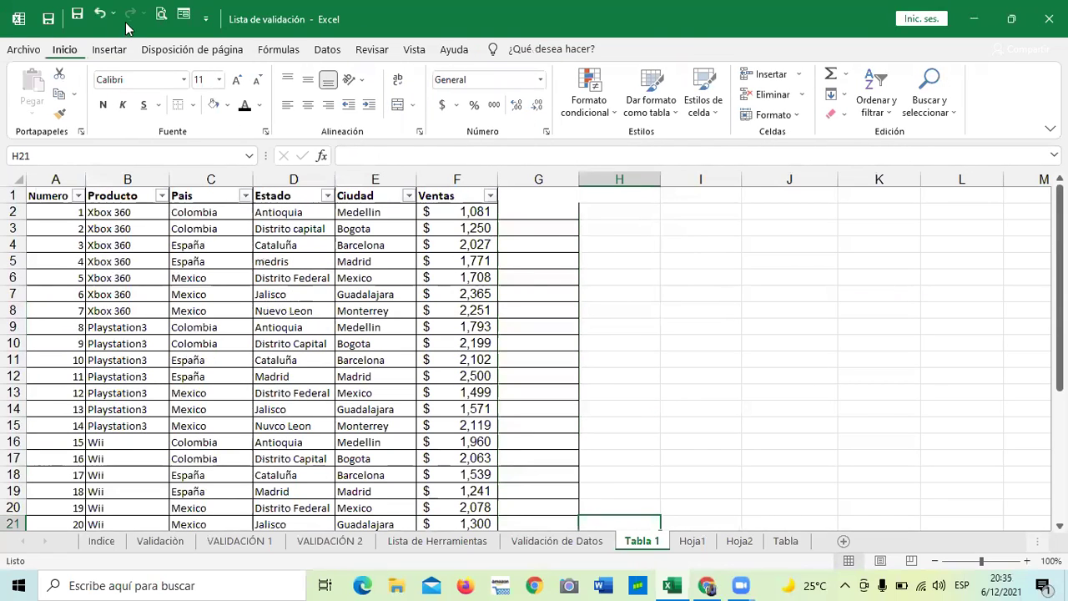
Step: Undo both table size changes, checking the filter options of the extra Operaciones column in between
{"action": "left_click", "coordinate": [99, 13]}
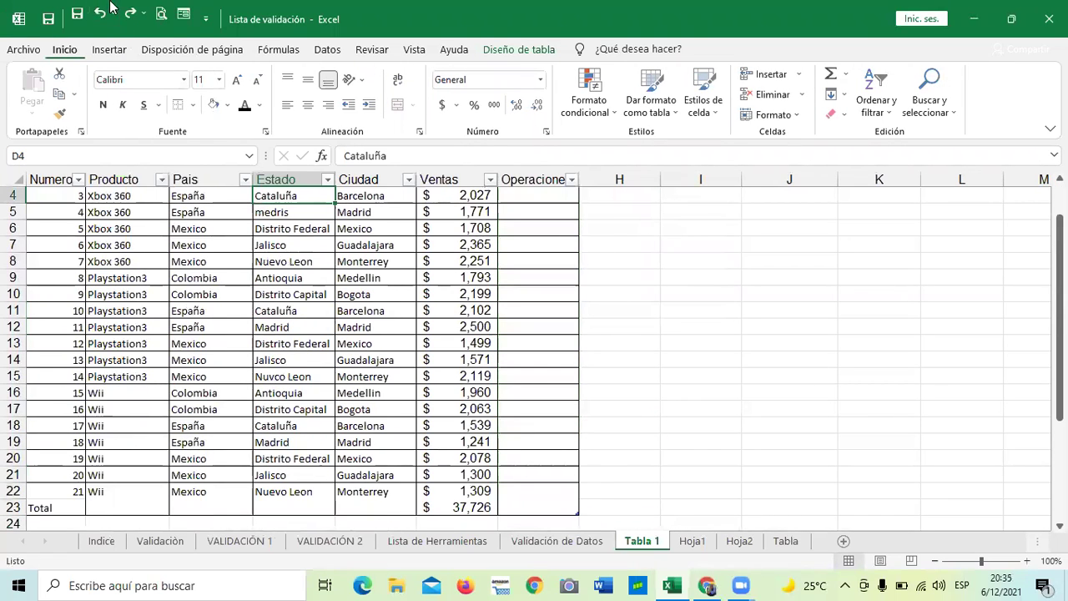
{"action": "left_click", "coordinate": [569, 180]}
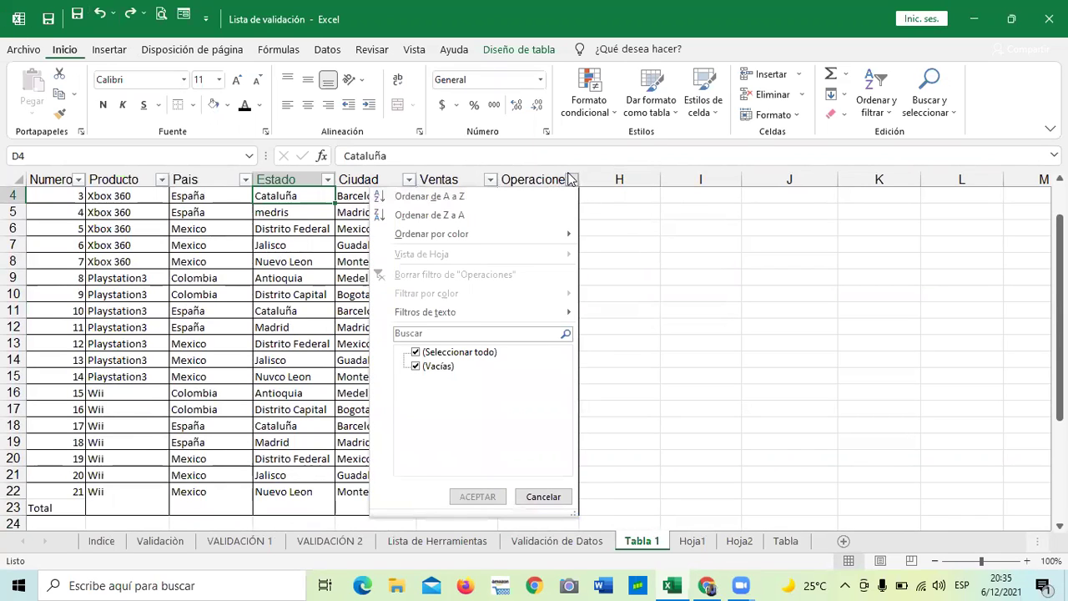
{"action": "left_click", "coordinate": [572, 180]}
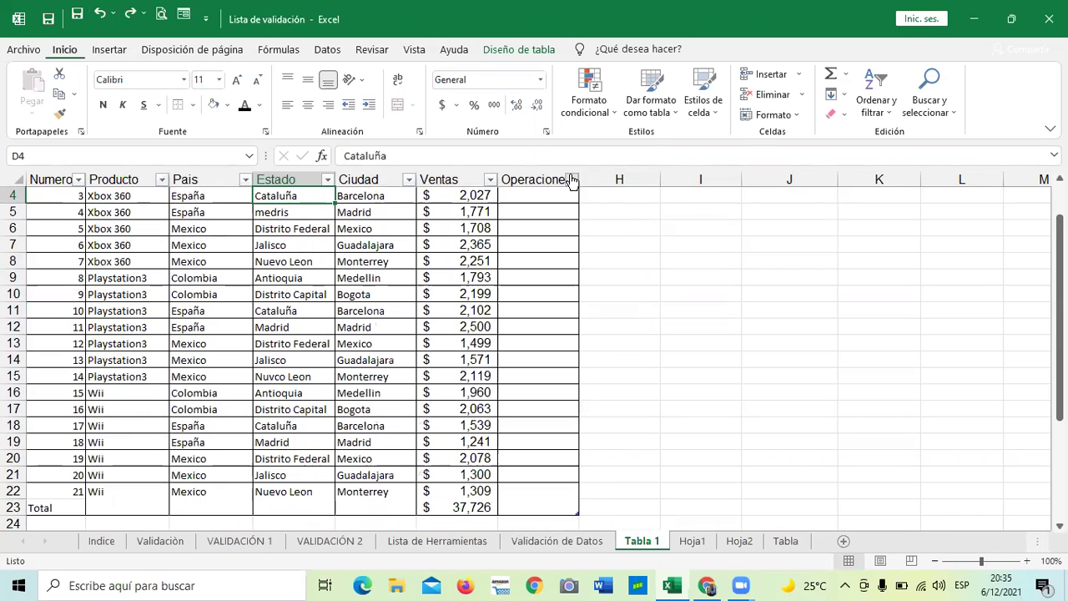
{"action": "left_click", "coordinate": [99, 14]}
{"action": "scroll", "coordinate": [267, 305], "scroll_direction": "up", "scroll_amount": 1}
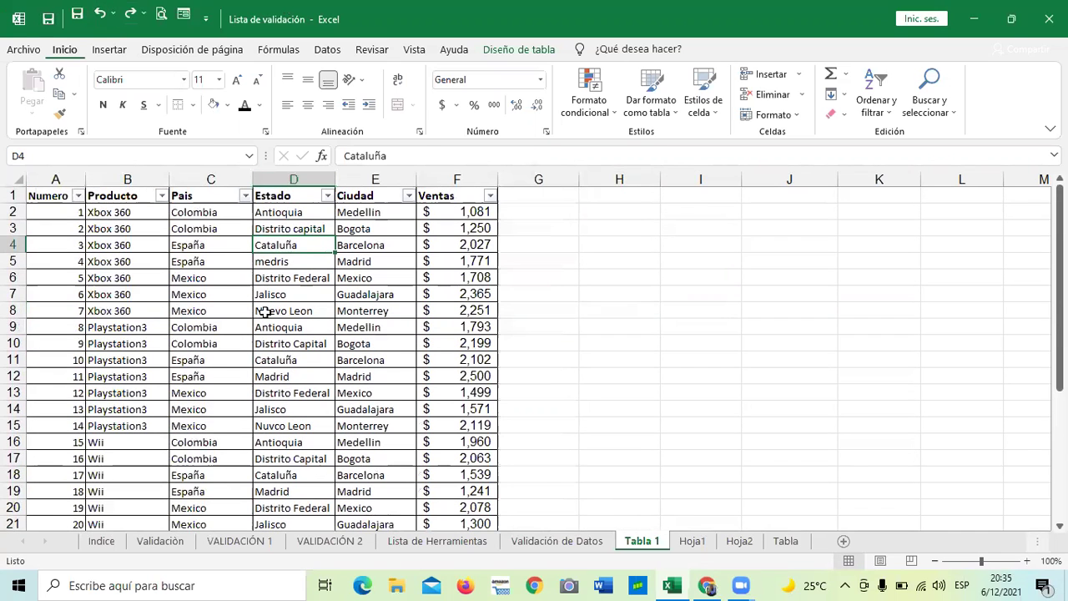
Step: Convert the sales table to a normal range and confirm the conversion
{"action": "left_click", "coordinate": [259, 275]}
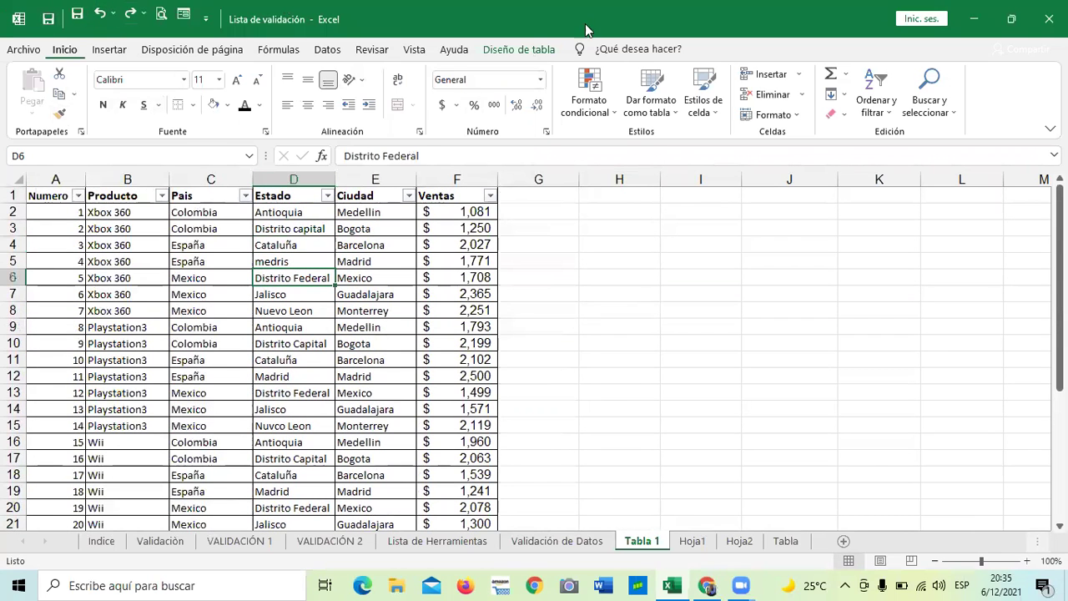
{"action": "left_click", "coordinate": [519, 52]}
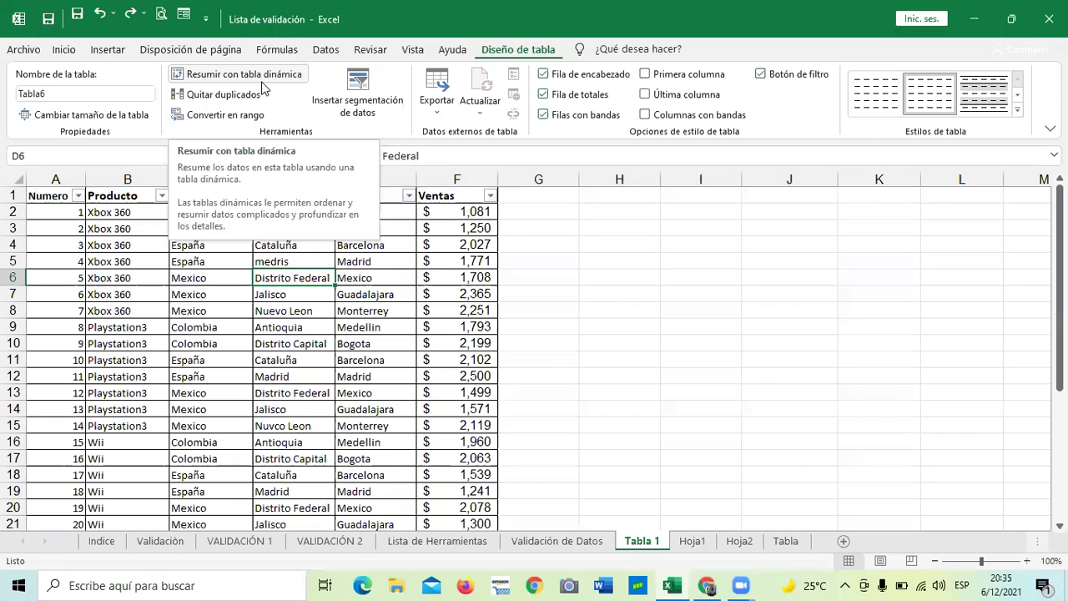
{"action": "left_click", "coordinate": [211, 308]}
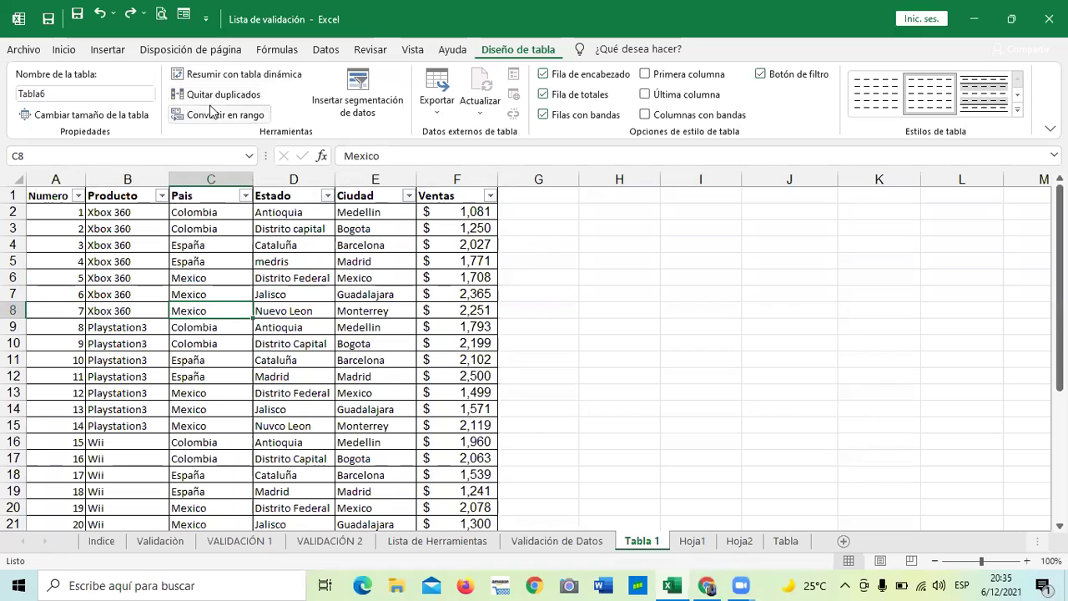
{"action": "left_click", "coordinate": [189, 227]}
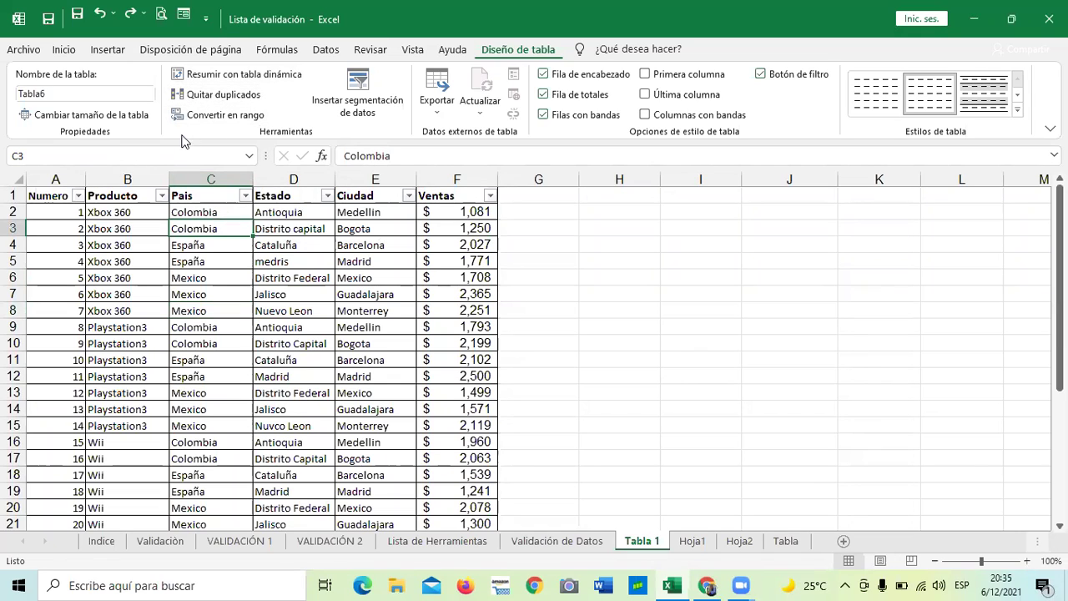
{"action": "left_click", "coordinate": [197, 117]}
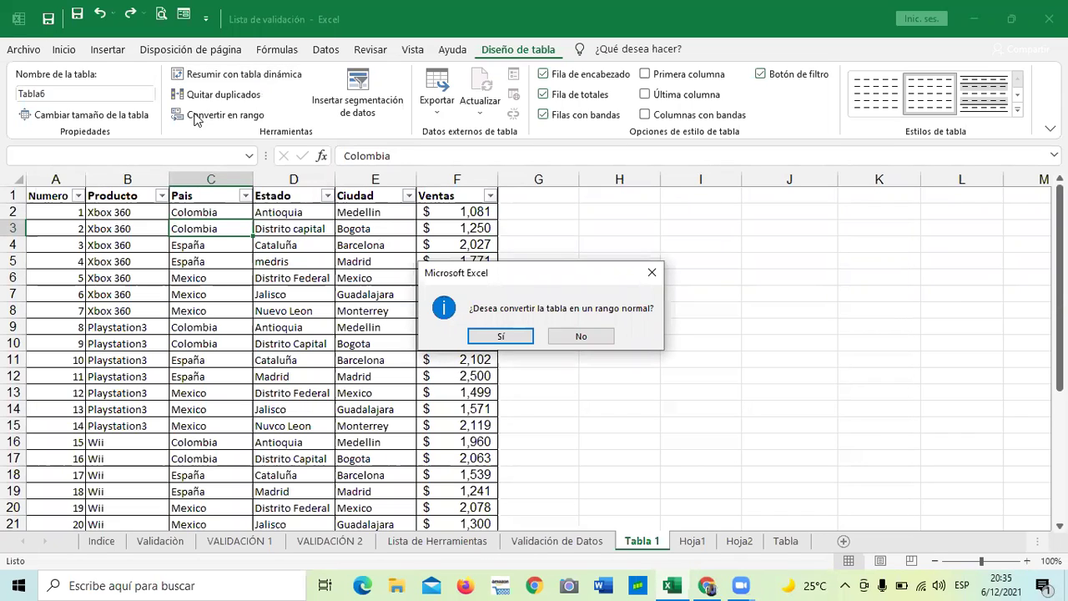
{"action": "left_click", "coordinate": [506, 335]}
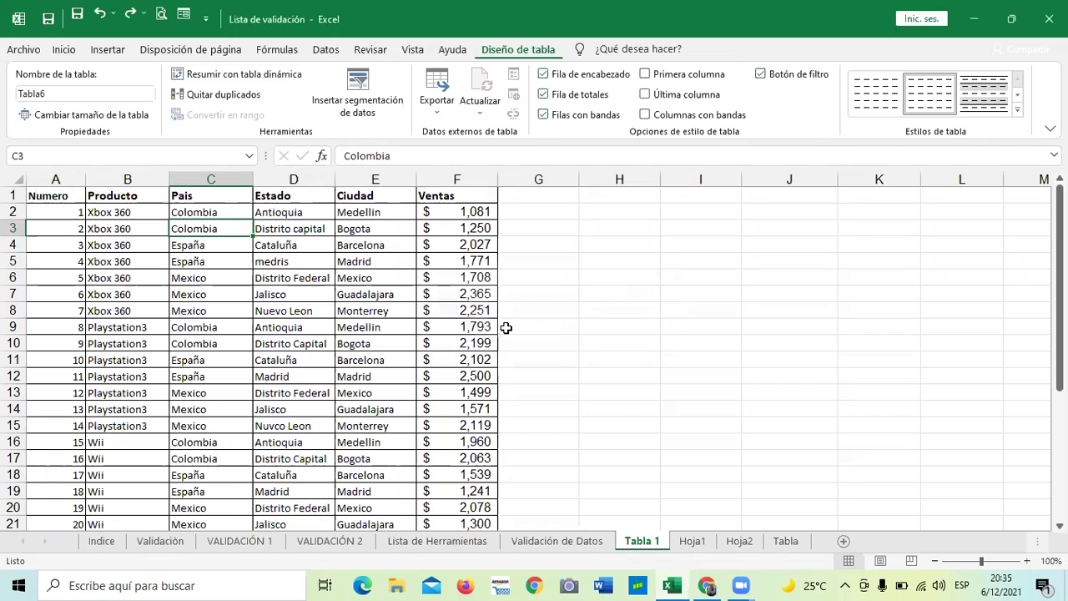
Step: Inspect the converted range, checking the Ventas total's formula in F23 and the header row
{"action": "left_click", "coordinate": [559, 307]}
{"action": "scroll", "coordinate": [555, 306], "scroll_direction": "down", "scroll_amount": 3}
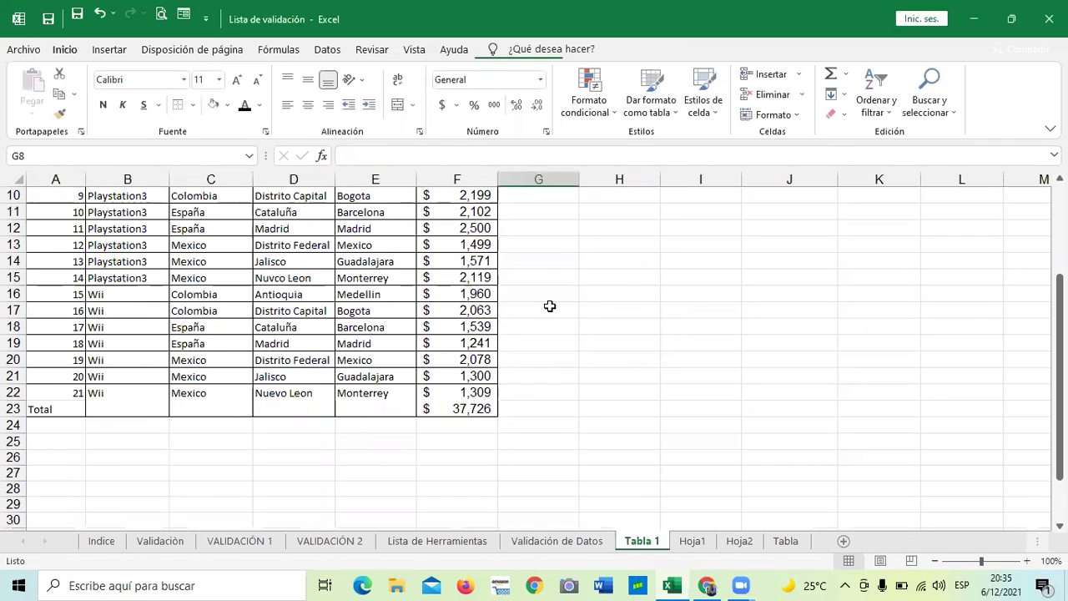
{"action": "left_click", "coordinate": [467, 408]}
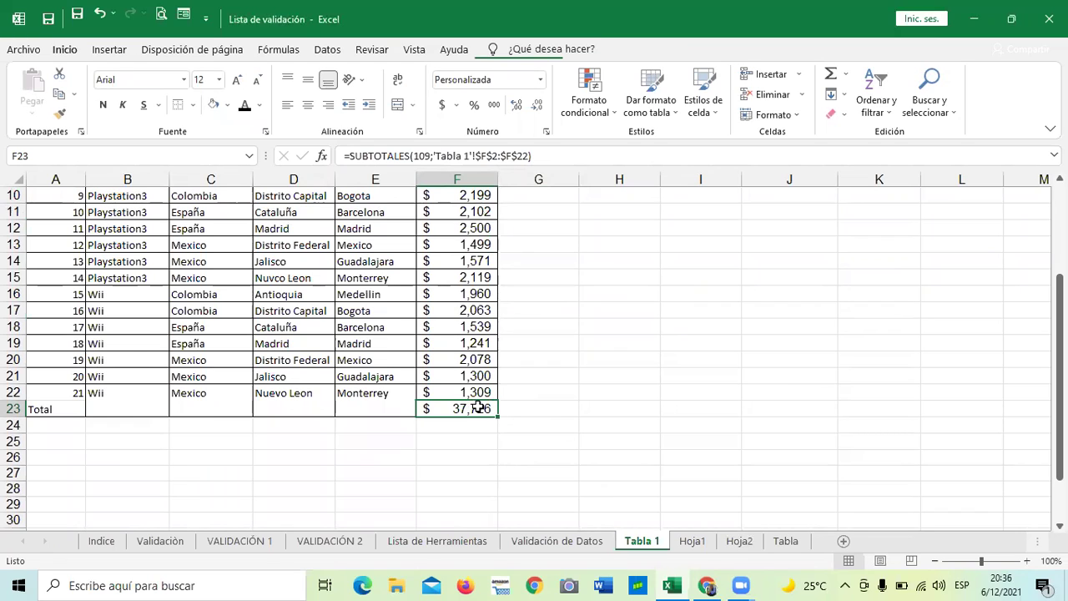
{"action": "left_click", "coordinate": [518, 410]}
{"action": "left_click", "coordinate": [477, 408]}
{"action": "scroll", "coordinate": [421, 401], "scroll_direction": "up", "scroll_amount": 3}
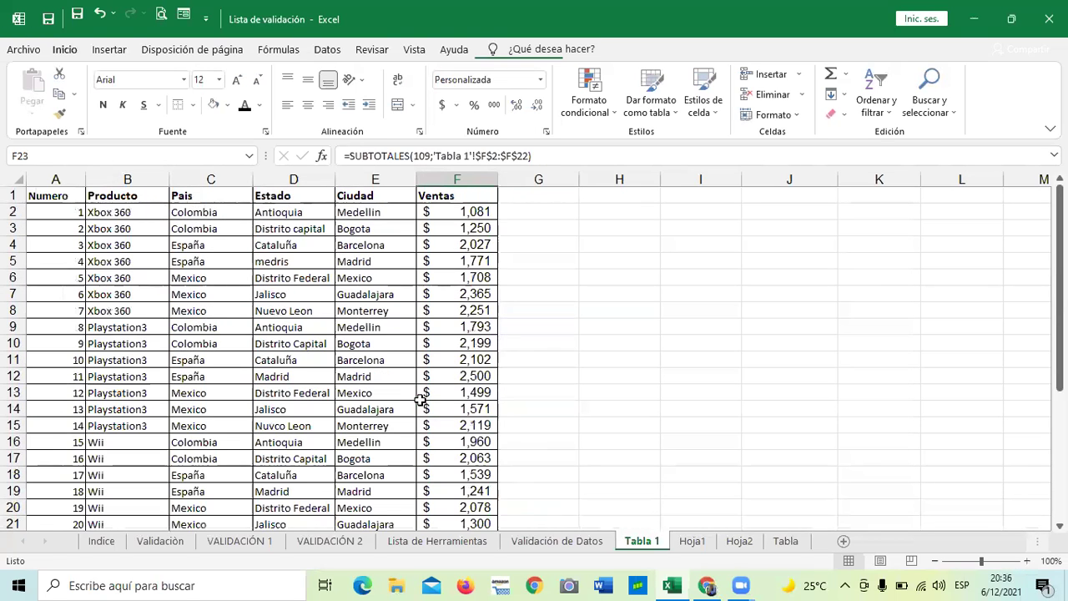
{"action": "left_click", "coordinate": [272, 281]}
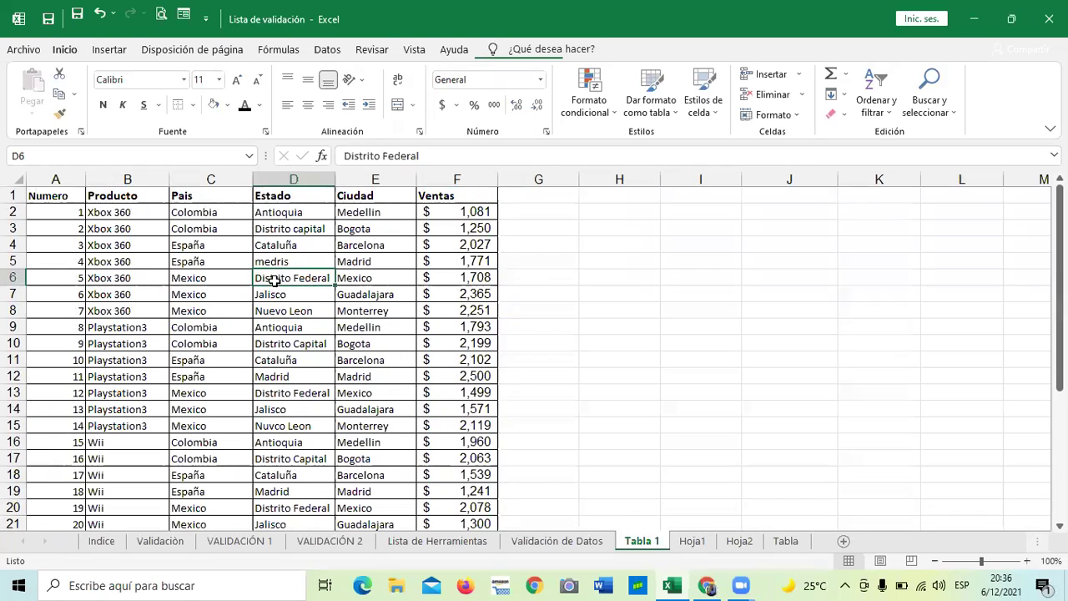
{"action": "left_click", "coordinate": [54, 193]}
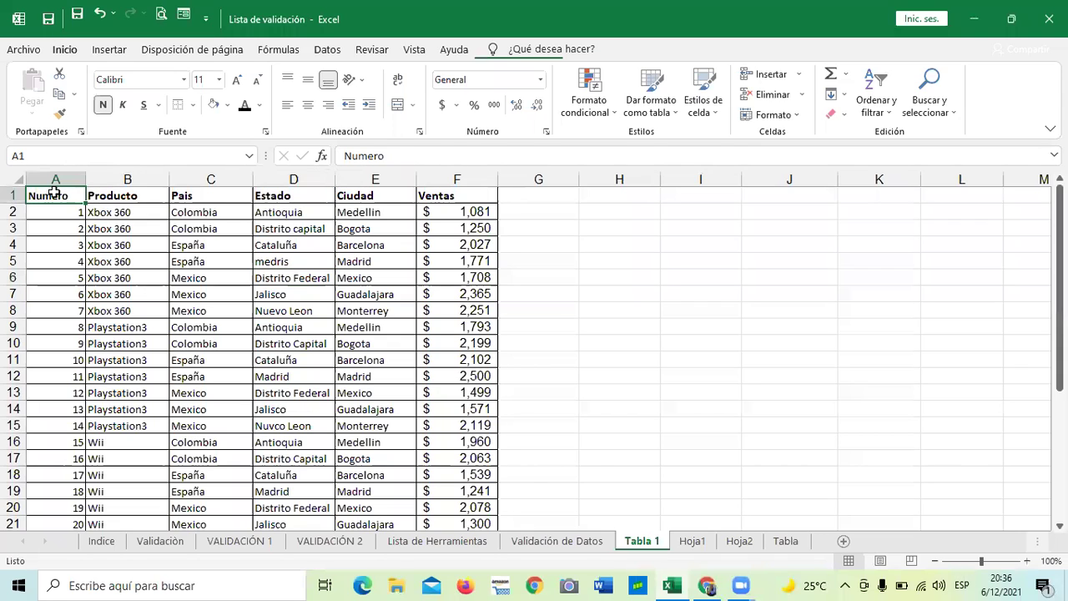
{"action": "left_click", "coordinate": [177, 315]}
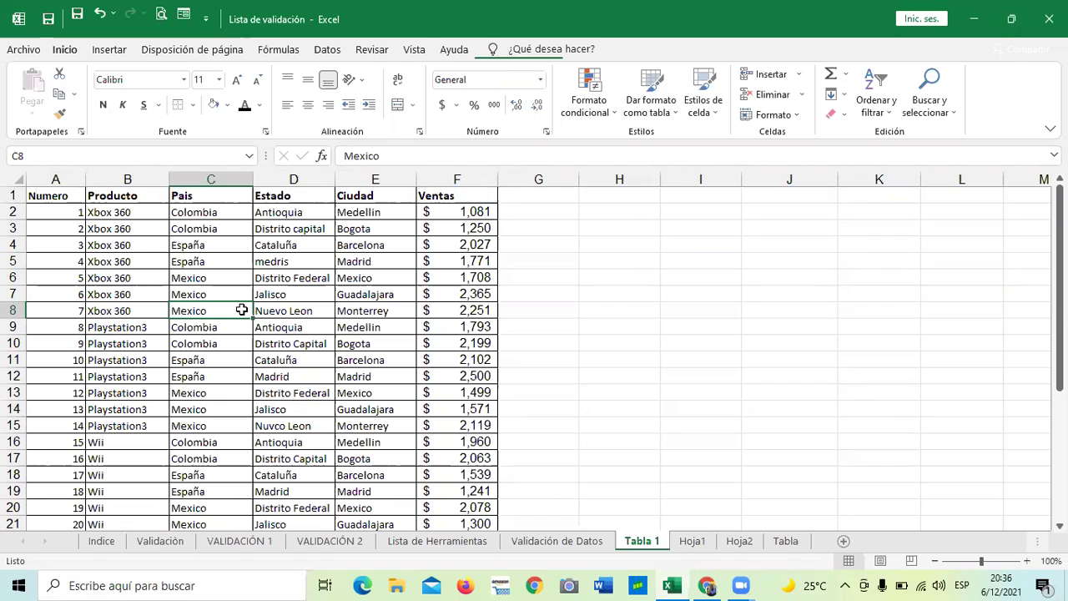
Step: Narrow column A so that it closely fits the Numero header
{"action": "left_click", "coordinate": [213, 346]}
{"action": "left_click_drag", "start_coordinate": [86, 176], "coordinate": [64, 177]}
{"action": "left_click_drag", "start_coordinate": [64, 177], "coordinate": [70, 179]}
{"action": "left_click", "coordinate": [208, 309]}
{"action": "left_click", "coordinate": [132, 263]}
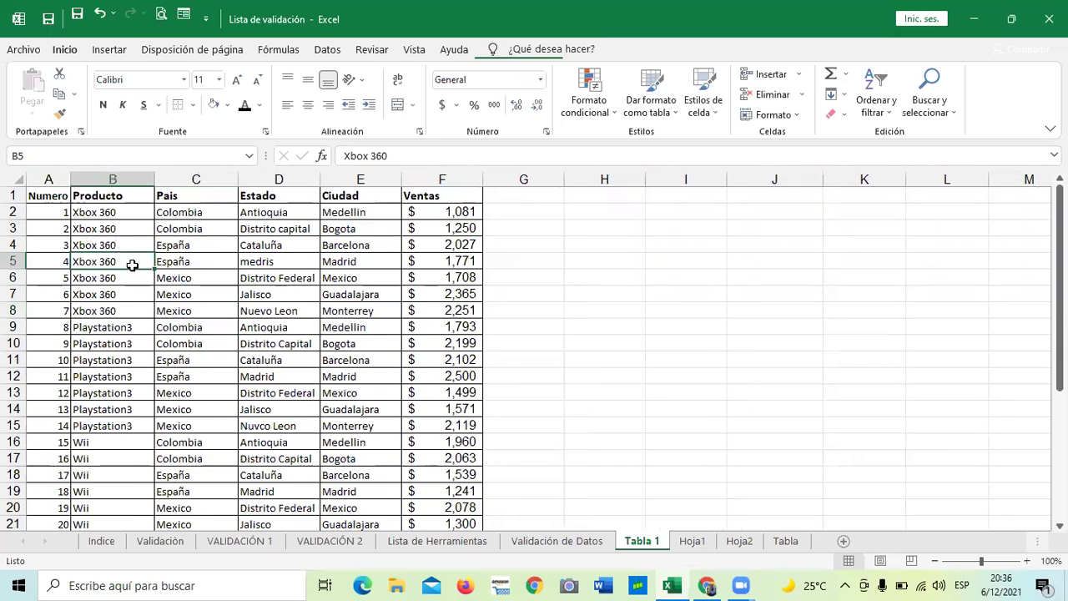
{"action": "left_click", "coordinate": [328, 324]}
{"action": "left_click", "coordinate": [582, 326]}
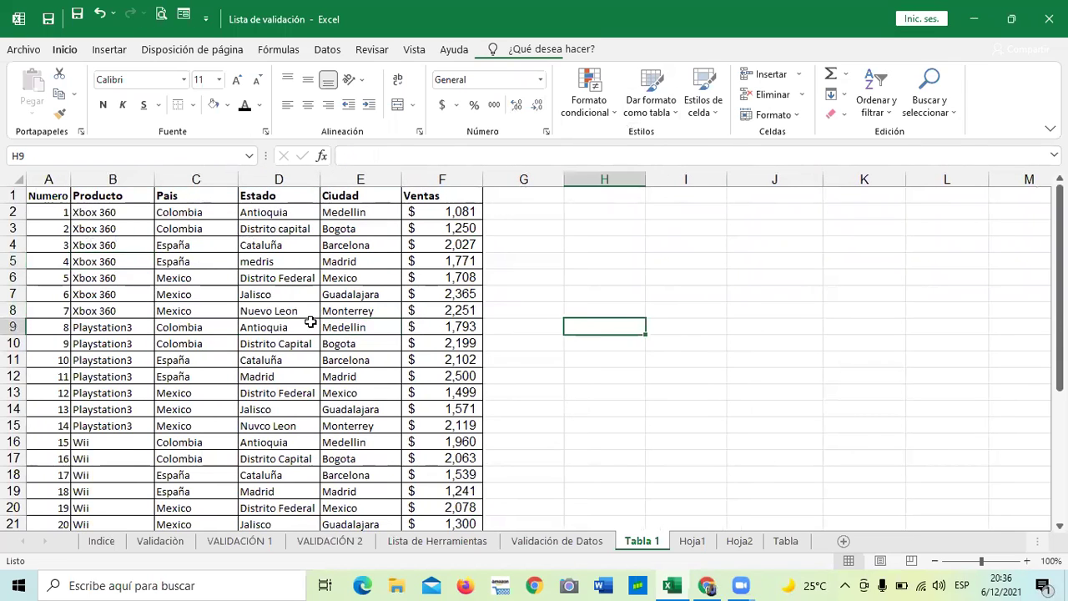
Step: Create a table from the sales data range A1:F23, keeping the first row as headers
{"action": "left_click", "coordinate": [259, 323]}
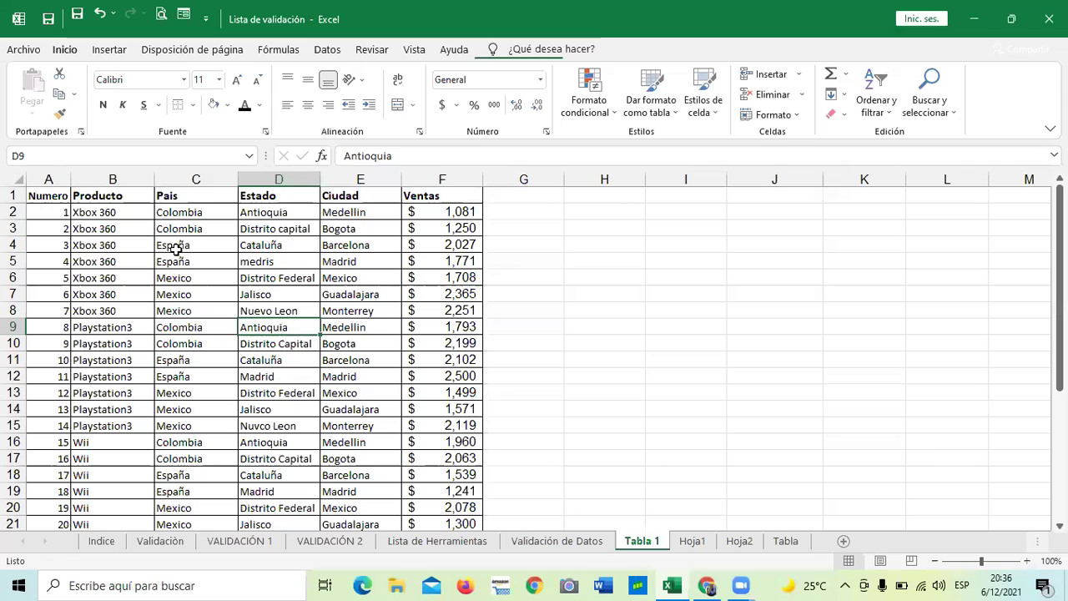
{"action": "left_click", "coordinate": [109, 50]}
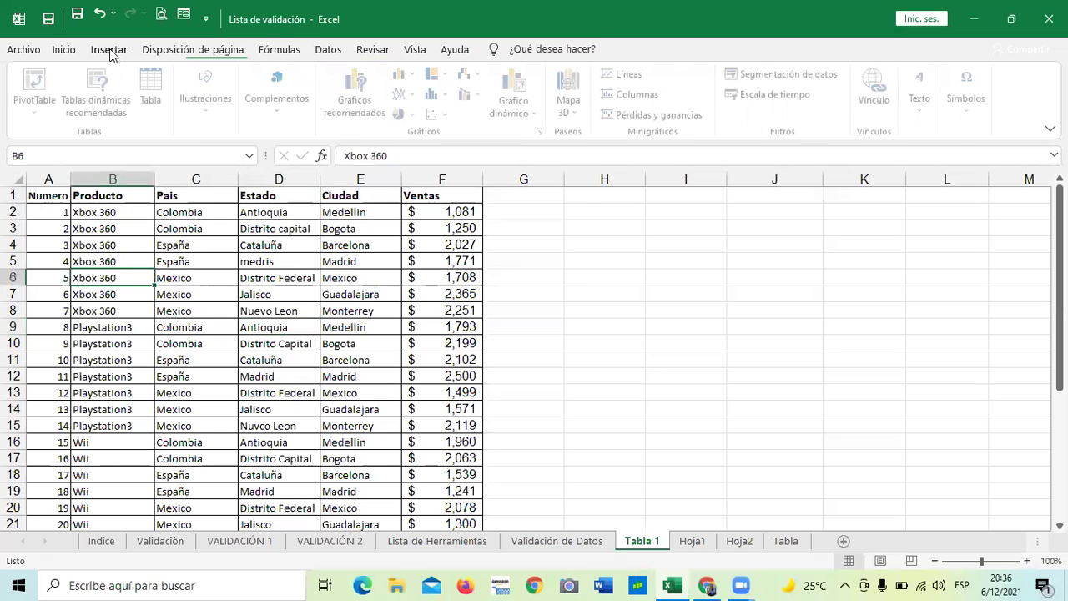
{"action": "left_click", "coordinate": [154, 87]}
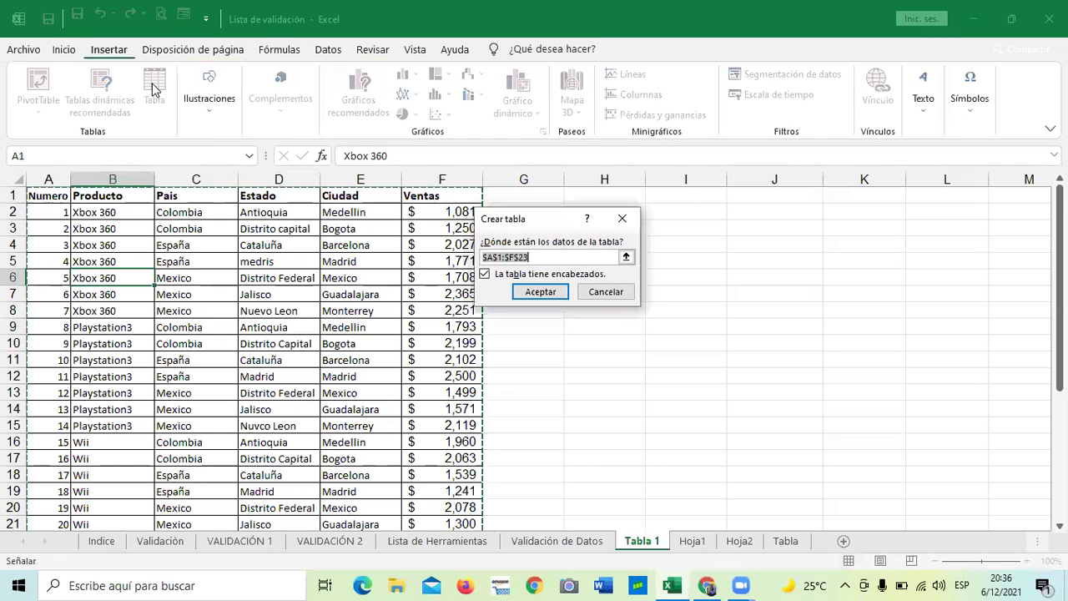
{"action": "left_click", "coordinate": [526, 293]}
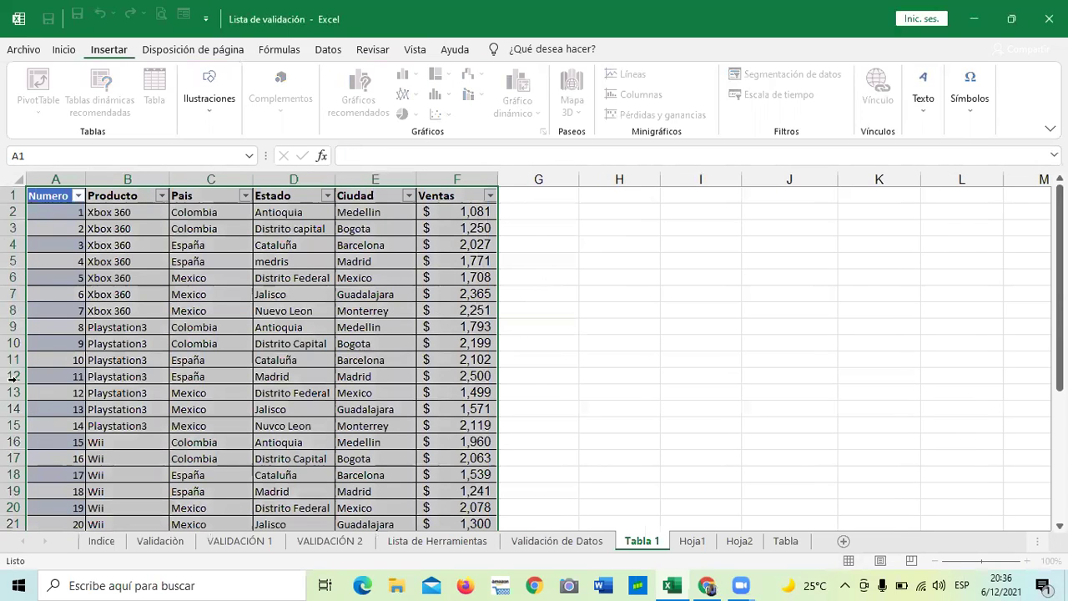
{"action": "left_click", "coordinate": [224, 340]}
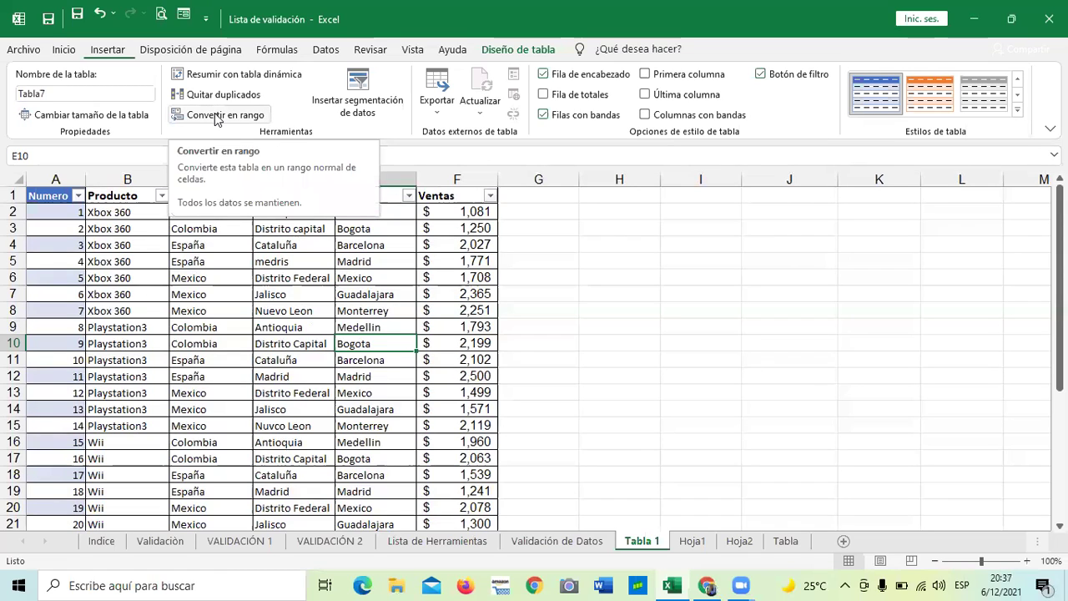
{"action": "left_click", "coordinate": [328, 330]}
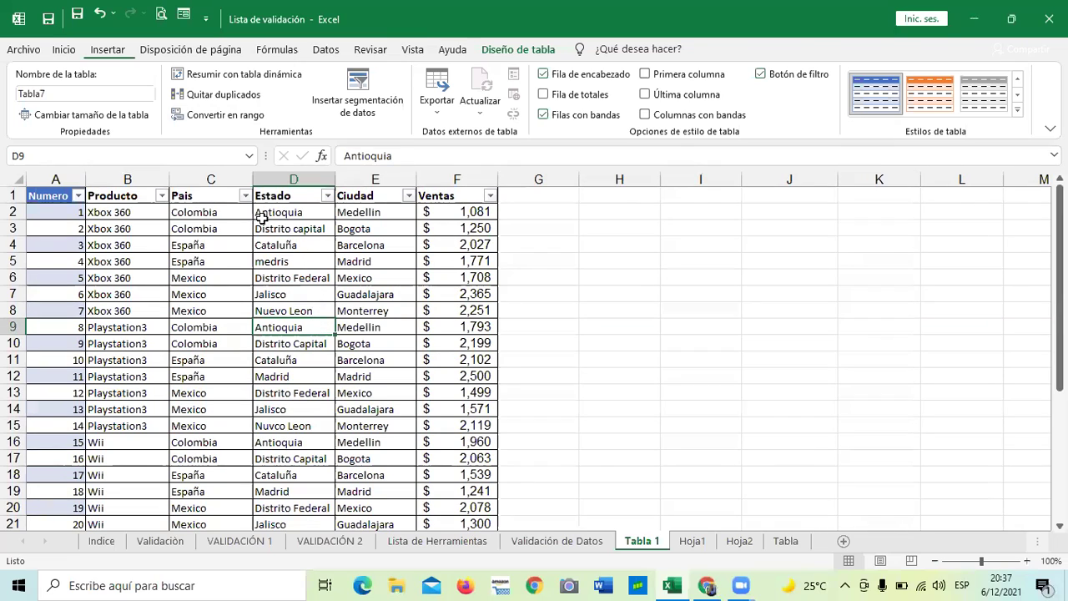
{"action": "left_click", "coordinate": [187, 347]}
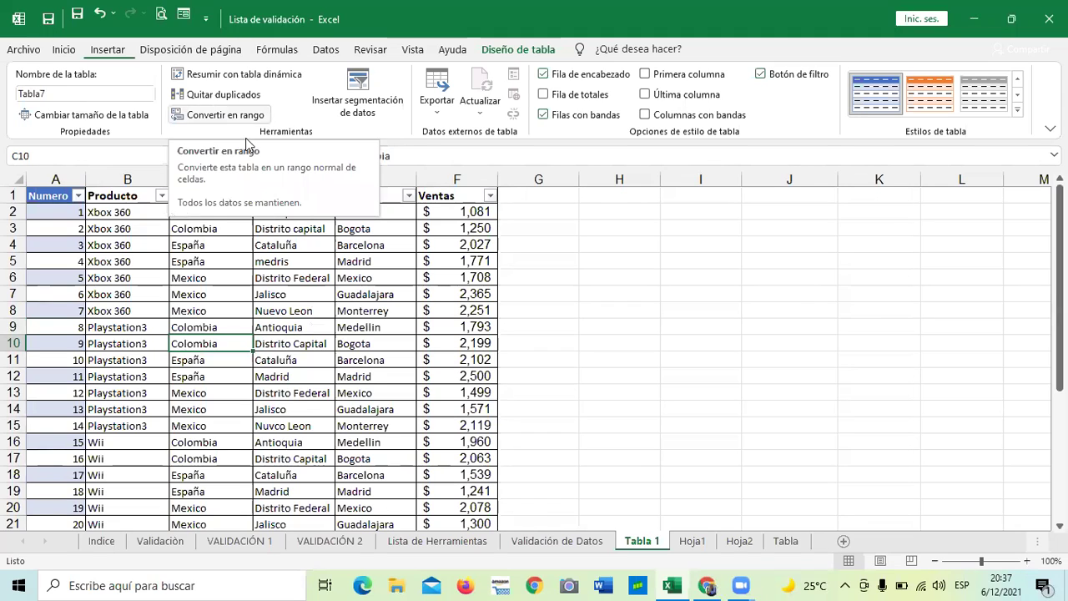
{"action": "left_click", "coordinate": [434, 421]}
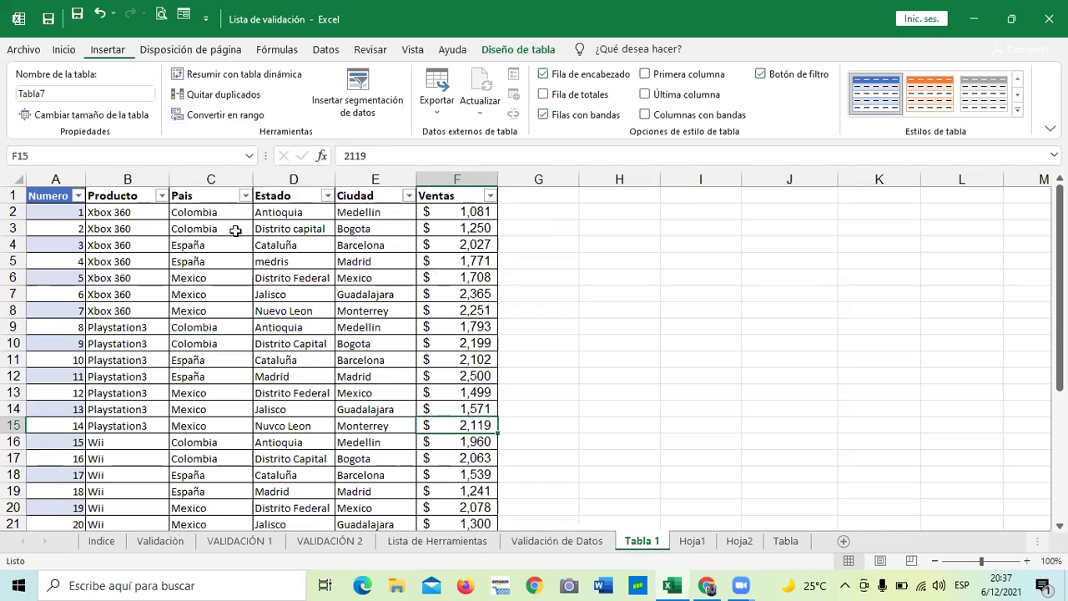
{"action": "scroll", "coordinate": [295, 298], "scroll_direction": "down", "scroll_amount": 2}
{"action": "scroll", "coordinate": [295, 298], "scroll_direction": "up", "scroll_amount": 2}
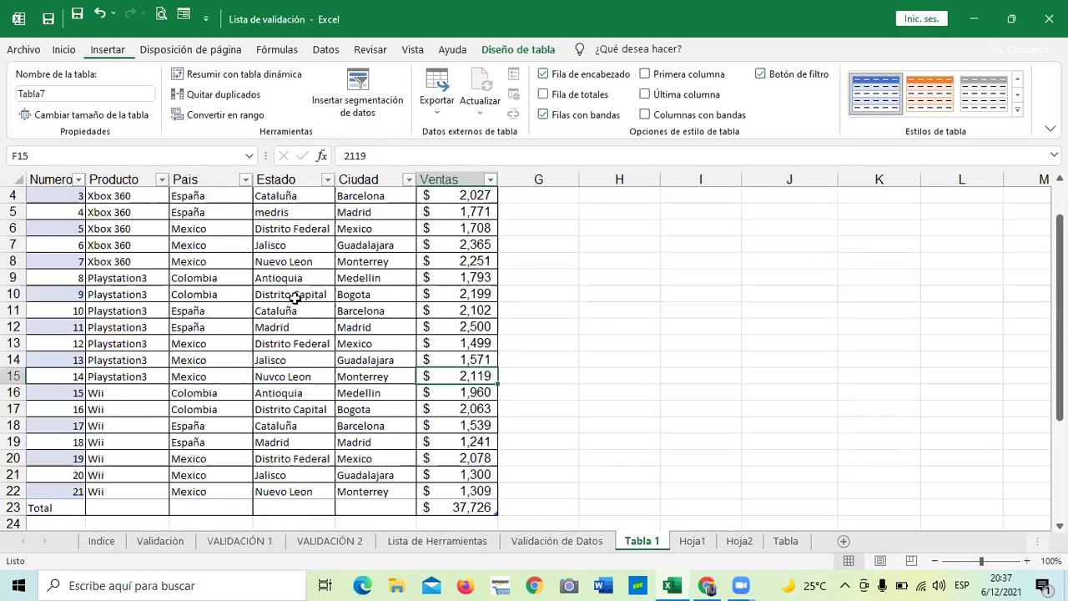
Step: Filter the Pais column of the sales table to show only Colombia
{"action": "left_click", "coordinate": [243, 195]}
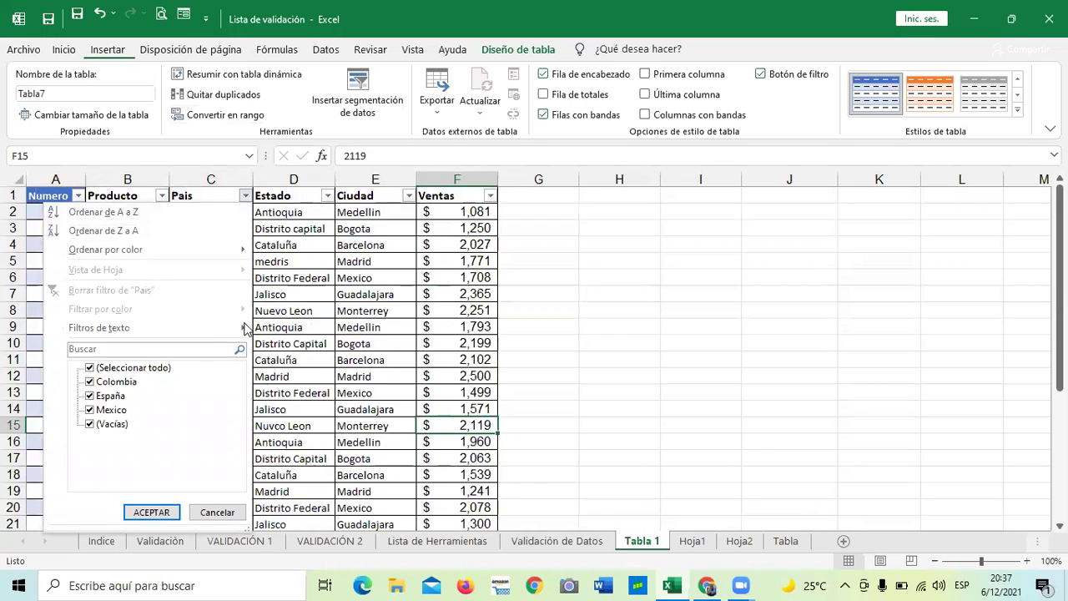
{"action": "mouse_move", "coordinate": [215, 328]}
{"action": "left_click", "coordinate": [89, 367]}
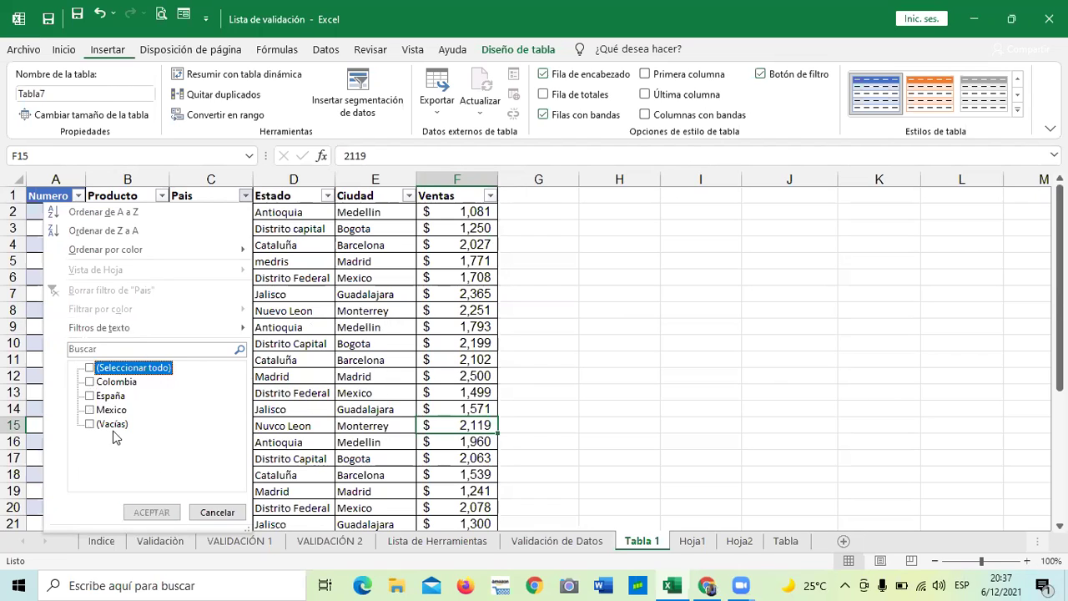
{"action": "left_click", "coordinate": [90, 382]}
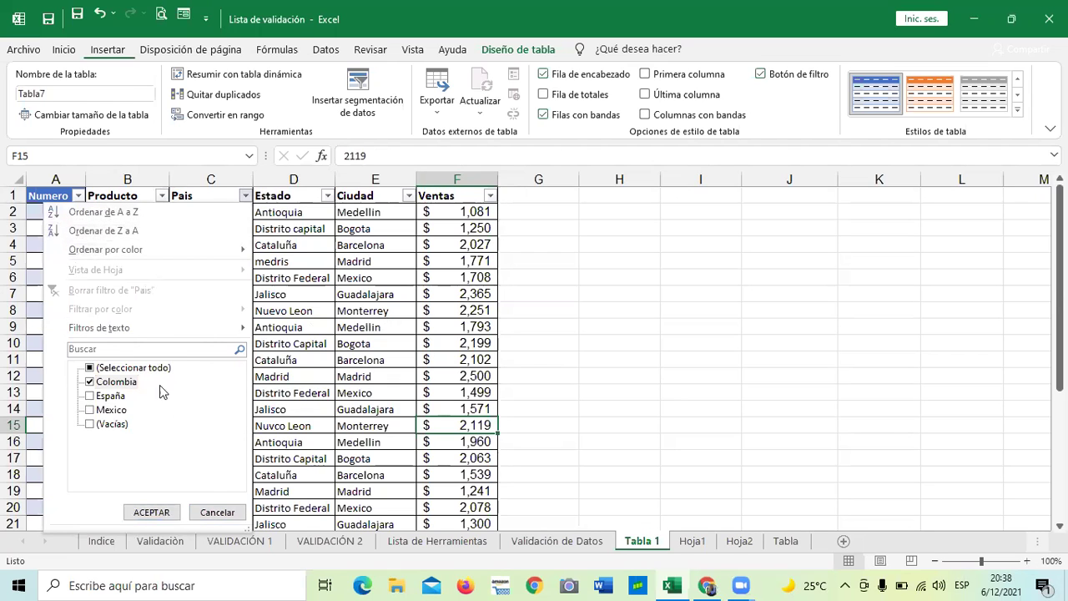
{"action": "left_click", "coordinate": [159, 511]}
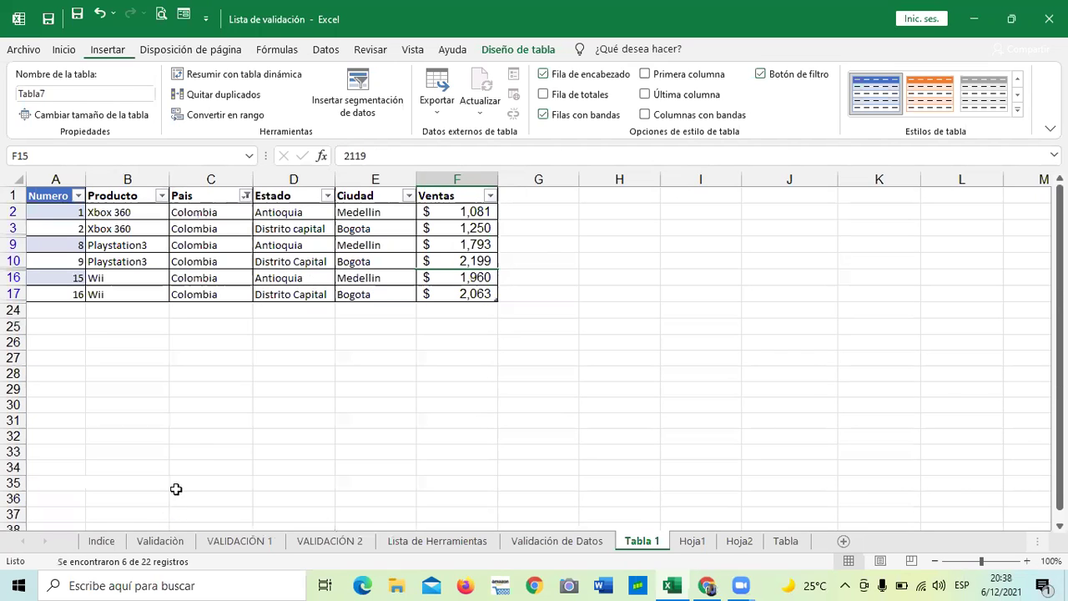
{"action": "left_click", "coordinate": [368, 417]}
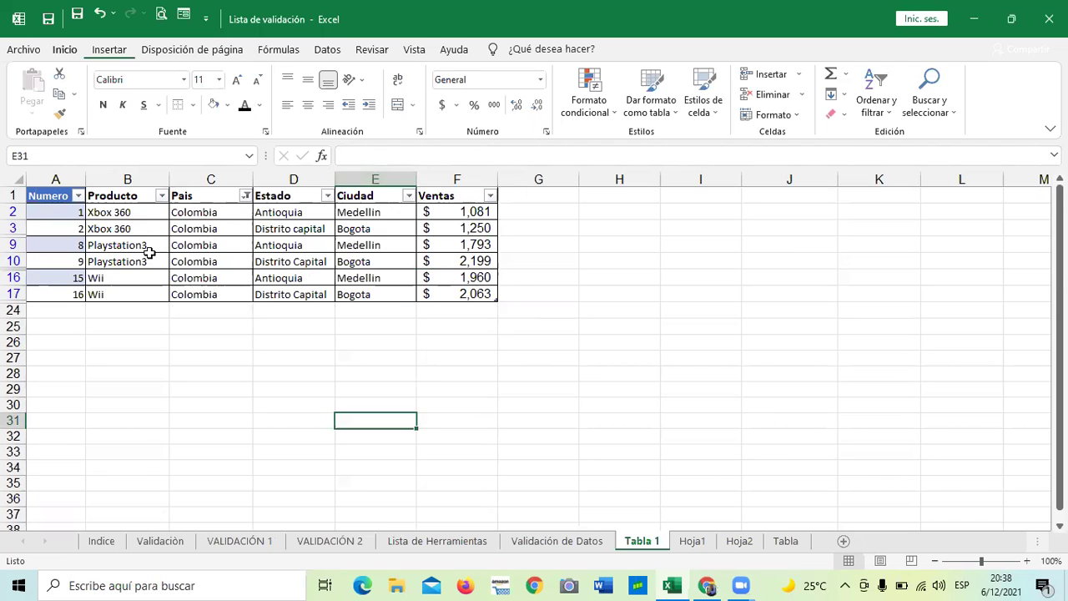
Step: Clear the Pais filter by reselecting all values, and inspect the formula of the Ventas total in row 23
{"action": "left_click", "coordinate": [247, 194]}
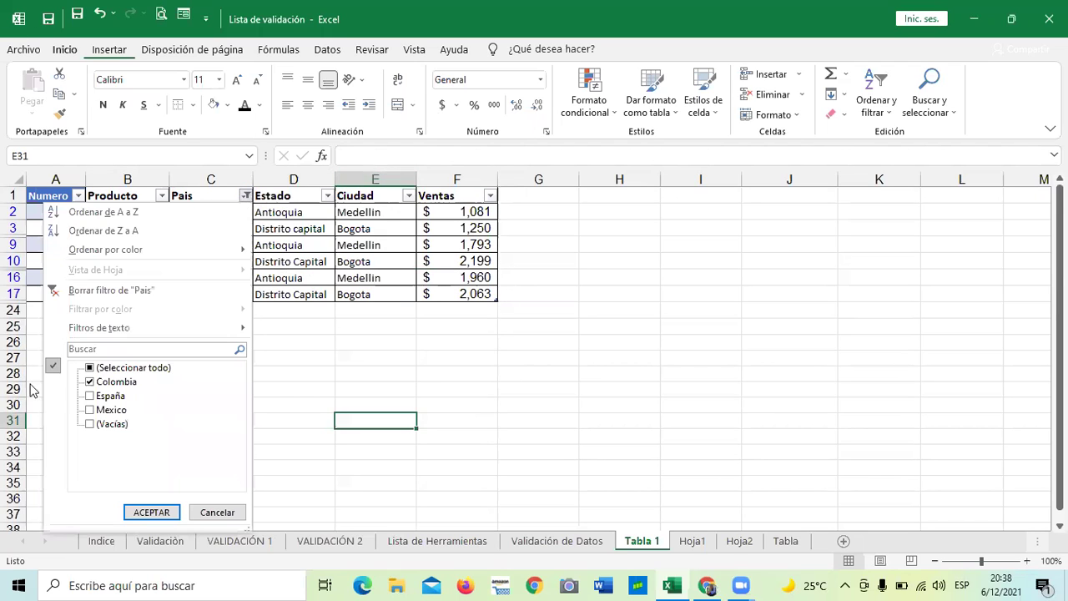
{"action": "left_click", "coordinate": [89, 367]}
{"action": "left_click", "coordinate": [162, 511]}
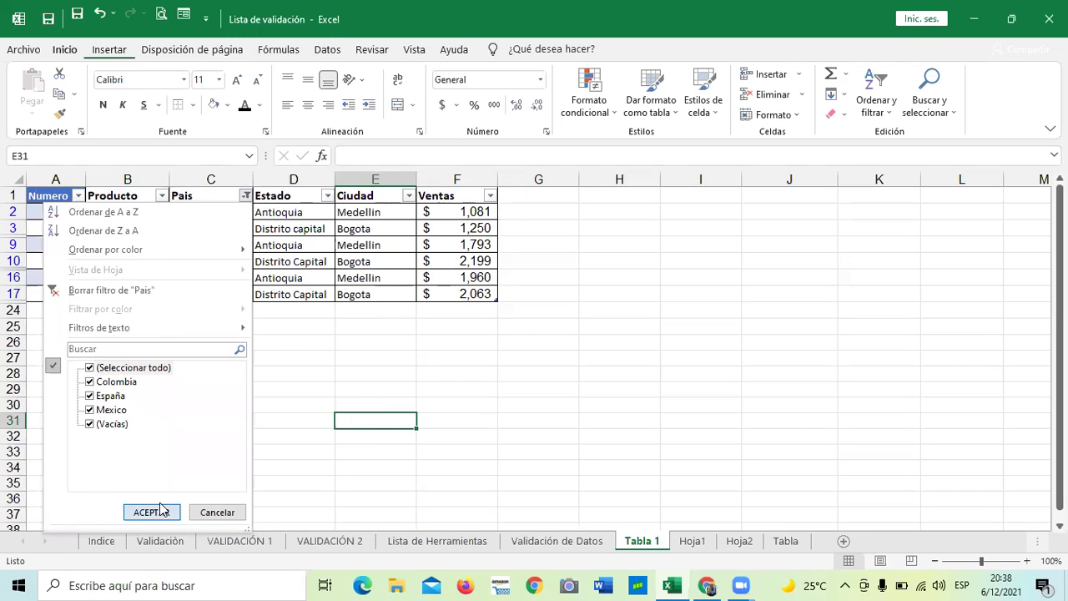
{"action": "scroll", "coordinate": [417, 369], "scroll_direction": "down", "scroll_amount": 4}
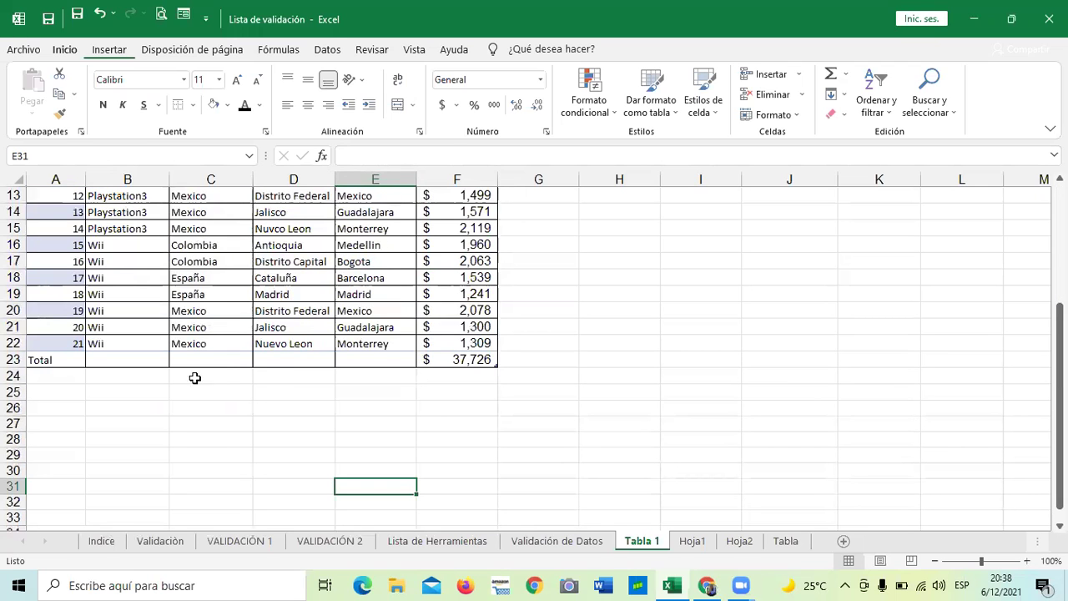
{"action": "left_click", "coordinate": [436, 360]}
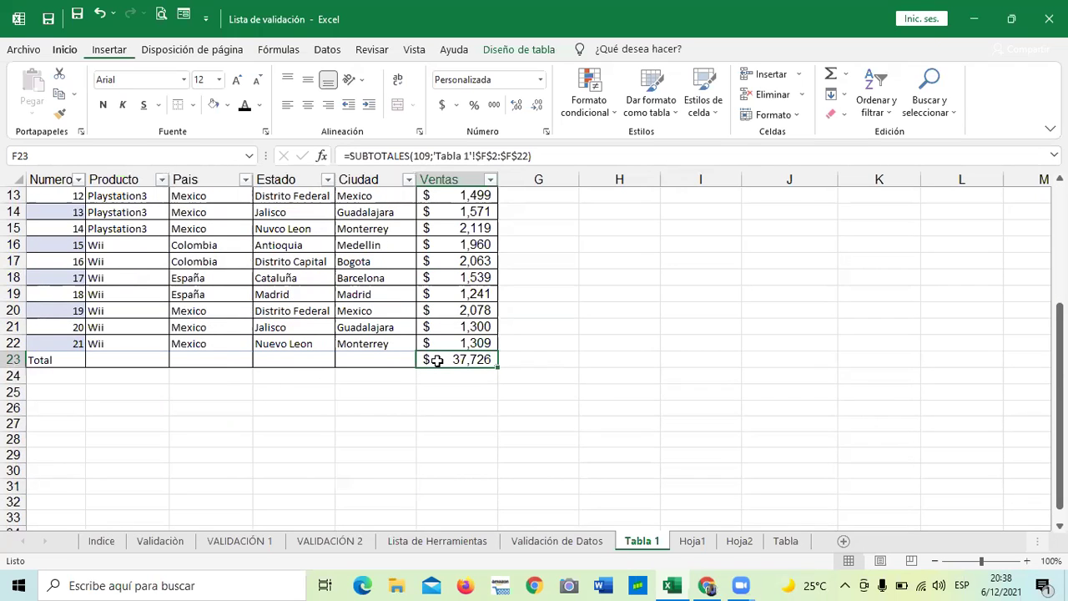
{"action": "scroll", "coordinate": [424, 363], "scroll_direction": "up", "scroll_amount": 4}
{"action": "scroll", "coordinate": [221, 226], "scroll_direction": "down", "scroll_amount": 1}
{"action": "scroll", "coordinate": [250, 234], "scroll_direction": "up", "scroll_amount": 1}
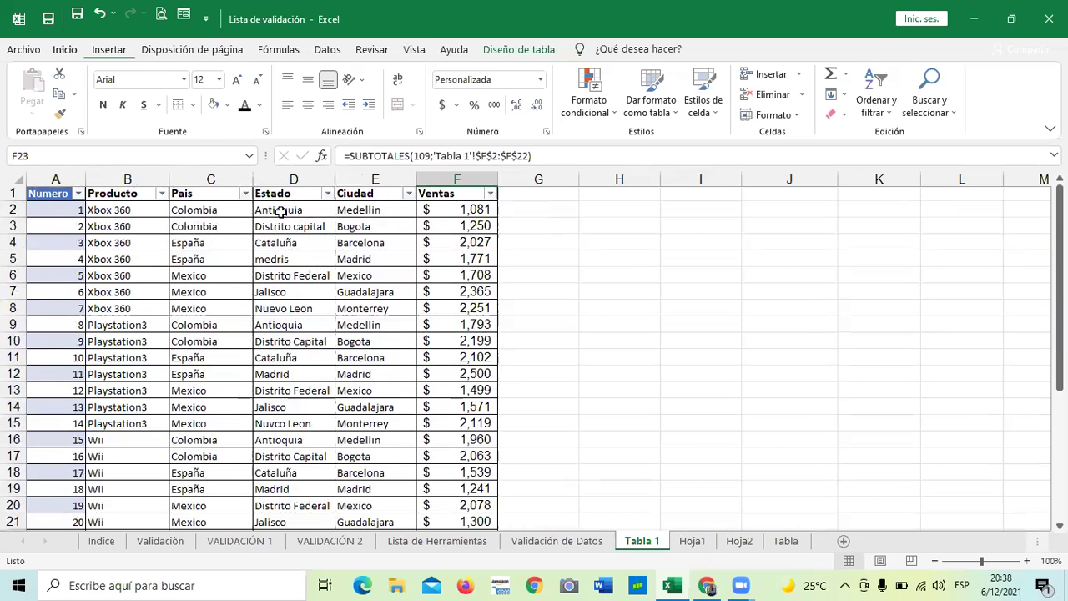
Step: Apply a custom text filter to the Ciudad column for values that begin with "madrid"
{"action": "left_click", "coordinate": [408, 194]}
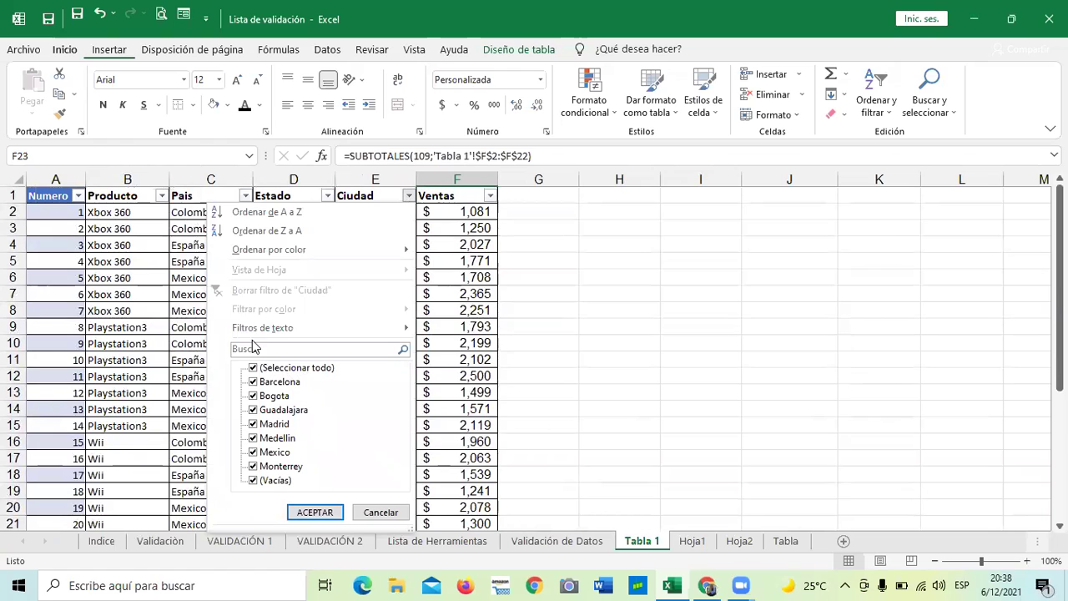
{"action": "mouse_move", "coordinate": [334, 325]}
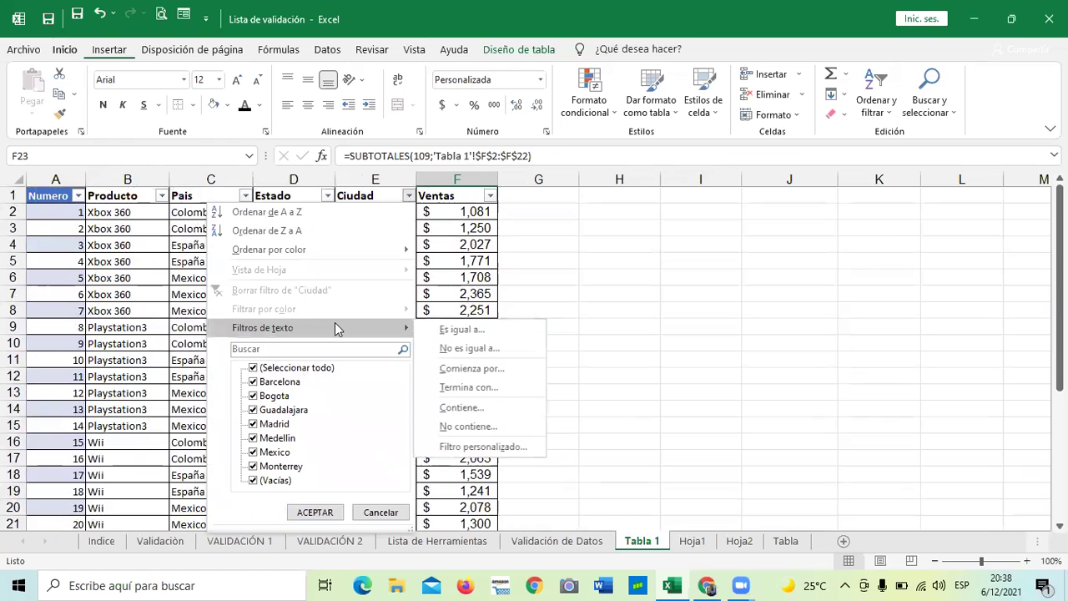
{"action": "left_click", "coordinate": [527, 367]}
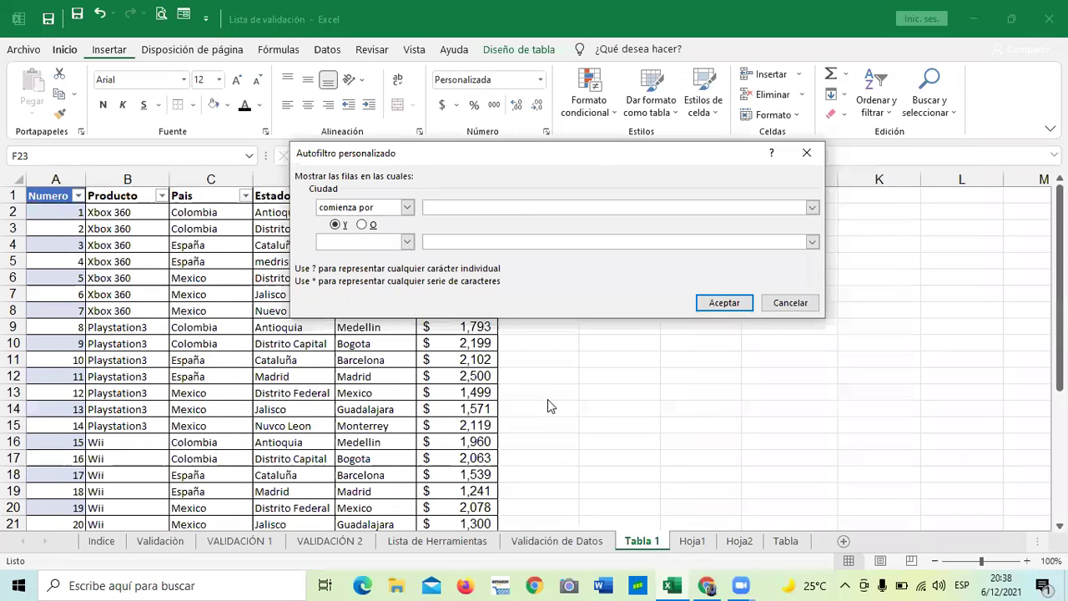
{"action": "type", "text": "madrid"}
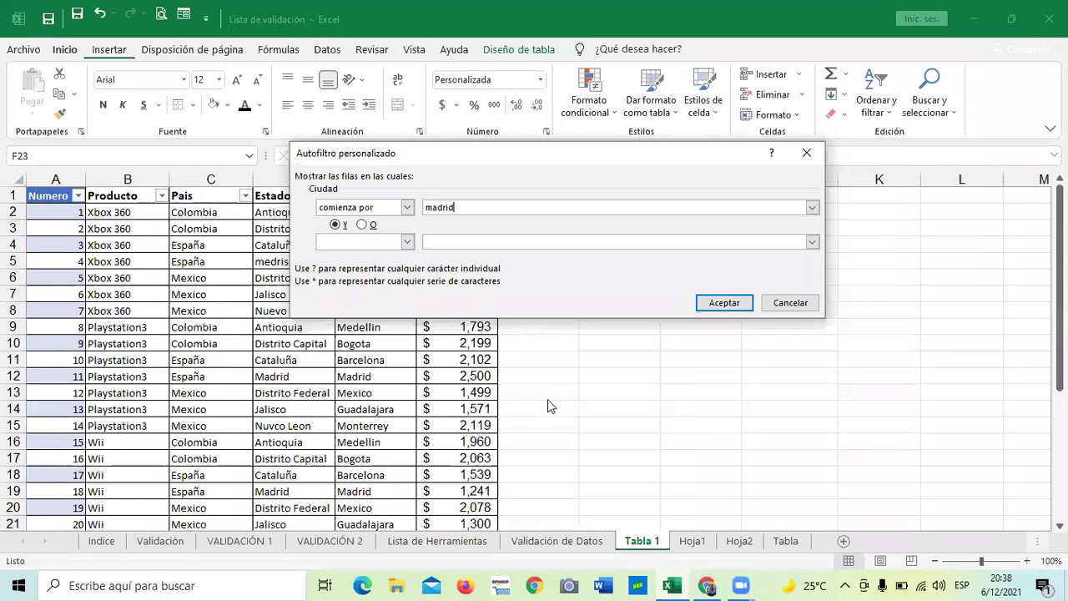
{"action": "left_click", "coordinate": [724, 303]}
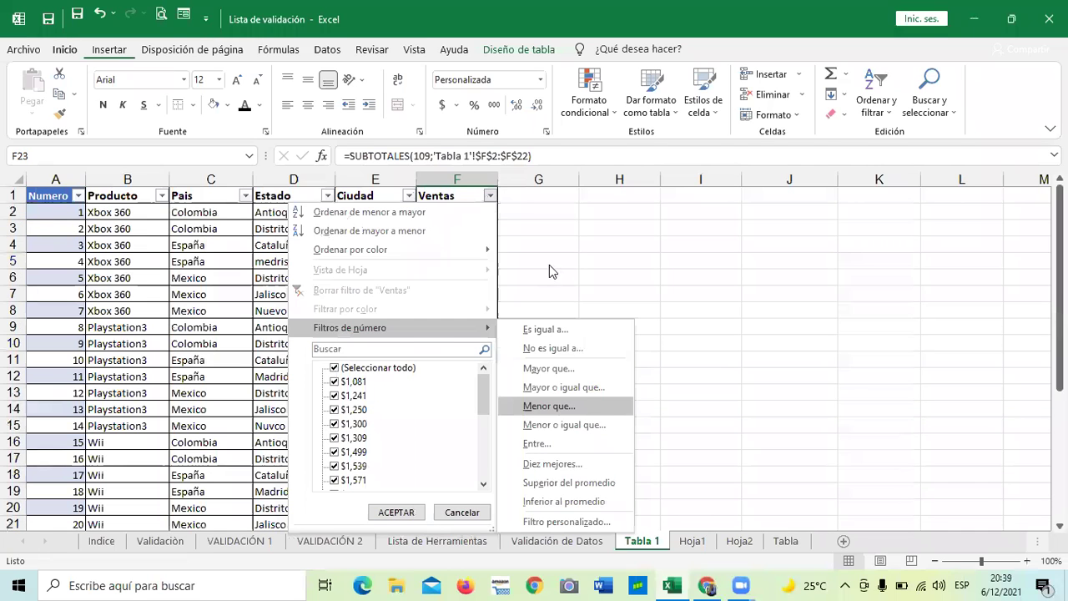
Step: Apply a number filter to the Ventas column for values less than 1500
{"action": "key", "text": "Return"}
{"action": "type", "text": "1500"}
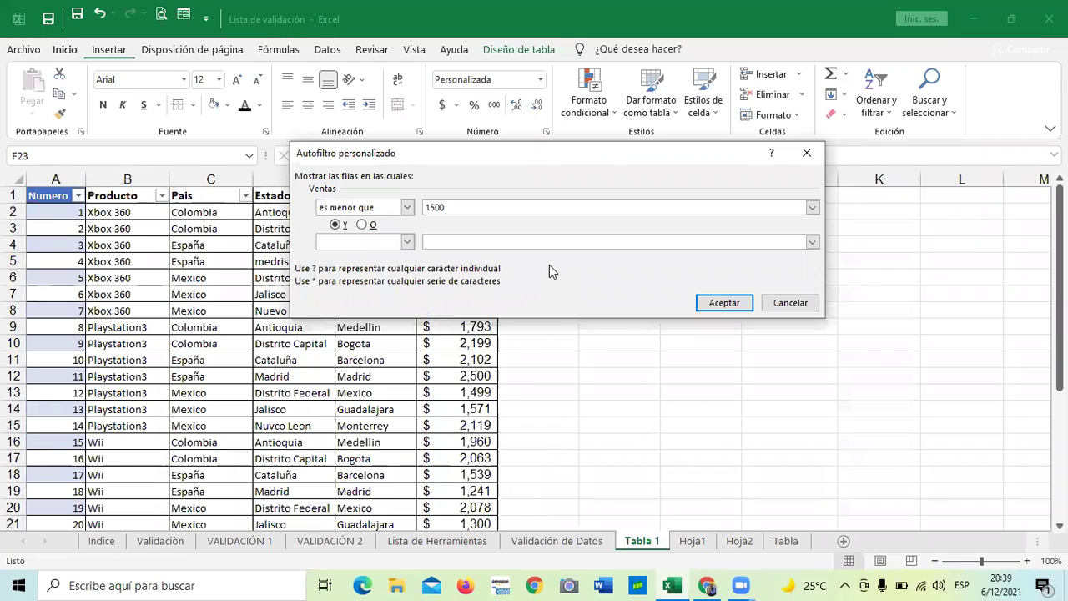
{"action": "left_click", "coordinate": [742, 303]}
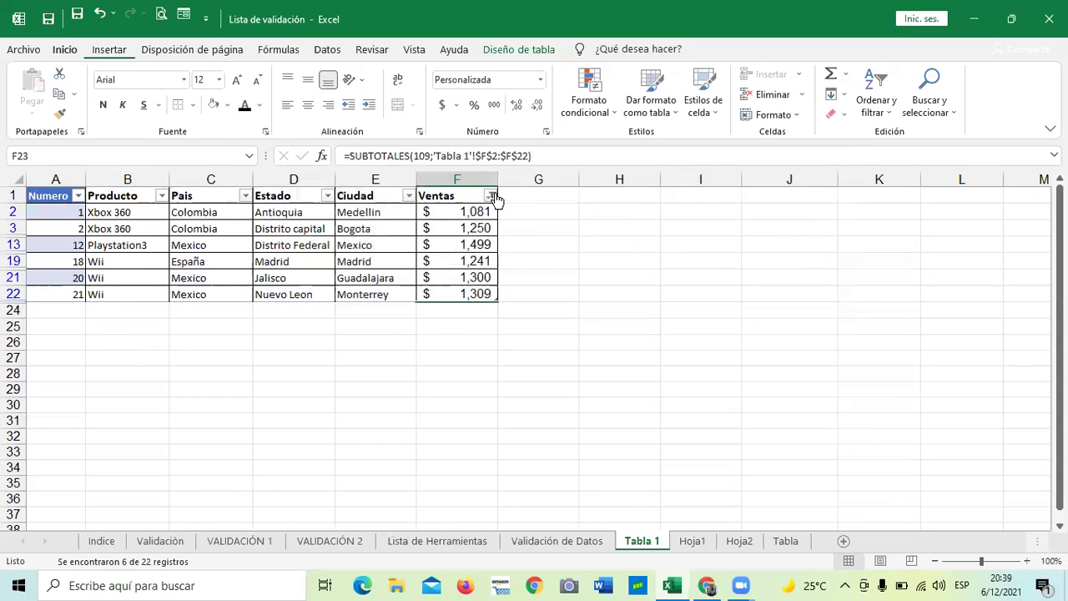
Step: Clear the Ventas filter by reselecting all values, and look over the full table
{"action": "left_click", "coordinate": [492, 196]}
{"action": "left_click", "coordinate": [334, 368]}
{"action": "left_click", "coordinate": [396, 512]}
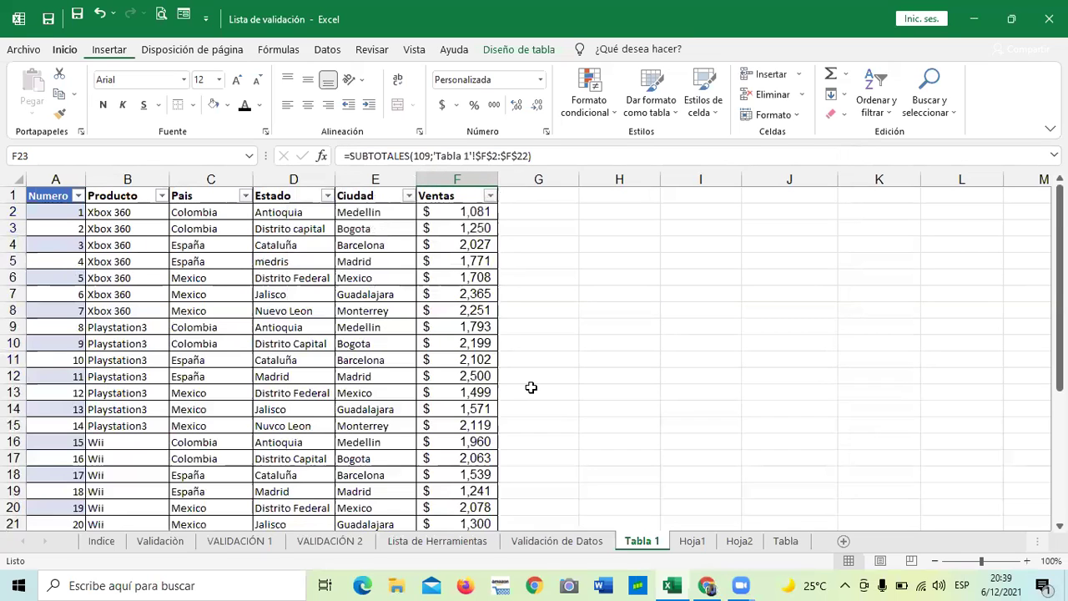
{"action": "scroll", "coordinate": [531, 388], "scroll_direction": "down", "scroll_amount": 4}
{"action": "scroll", "coordinate": [531, 388], "scroll_direction": "up", "scroll_amount": 4}
Step: Turn on the totals row (Fila de totales) for the sales table
{"action": "left_click", "coordinate": [284, 358]}
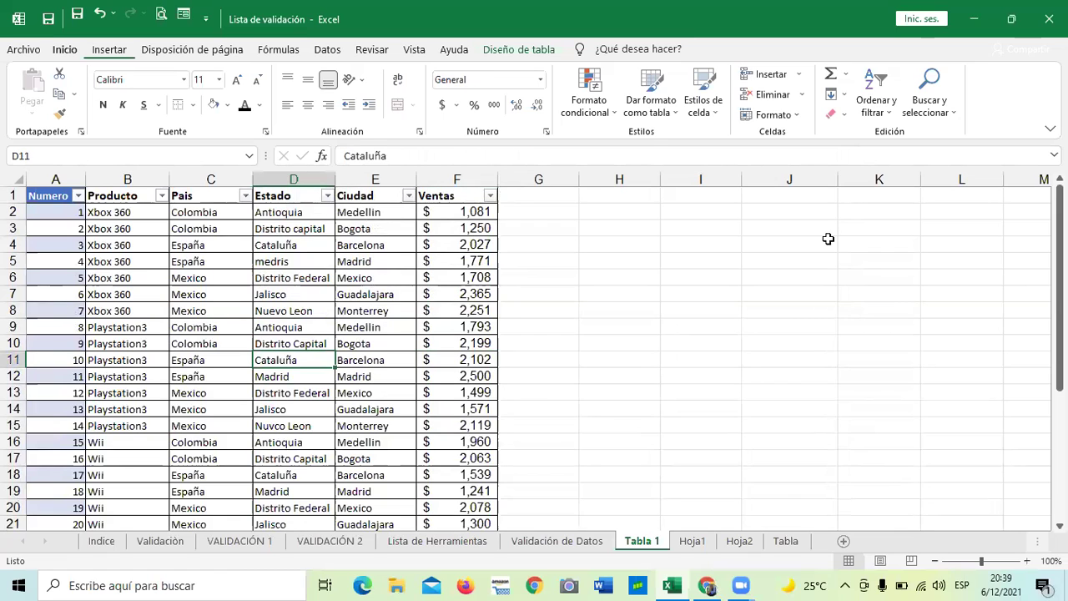
{"action": "left_click", "coordinate": [282, 280]}
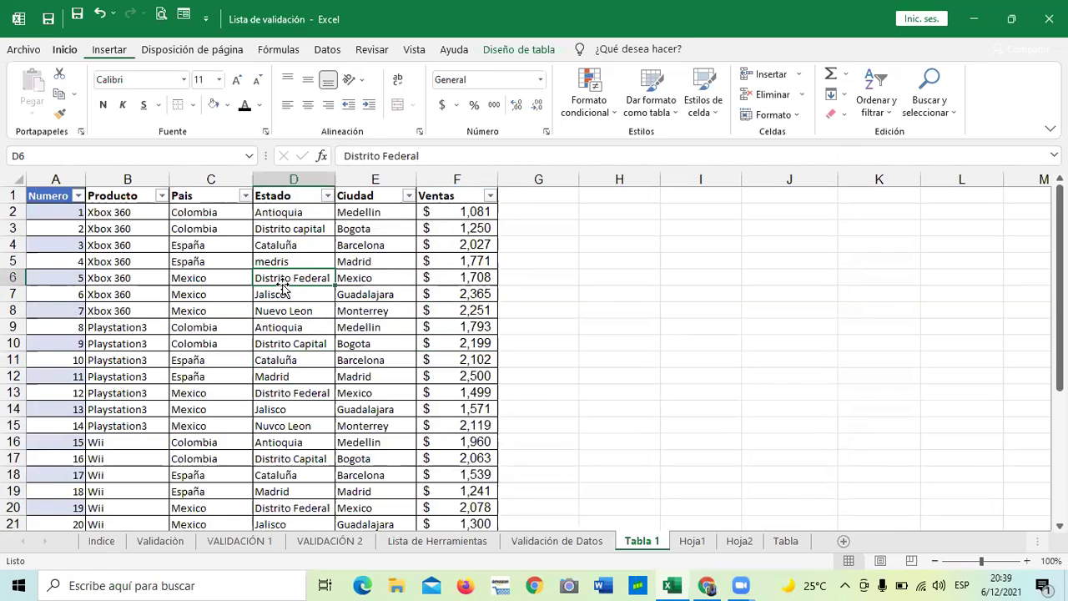
{"action": "left_click", "coordinate": [537, 51]}
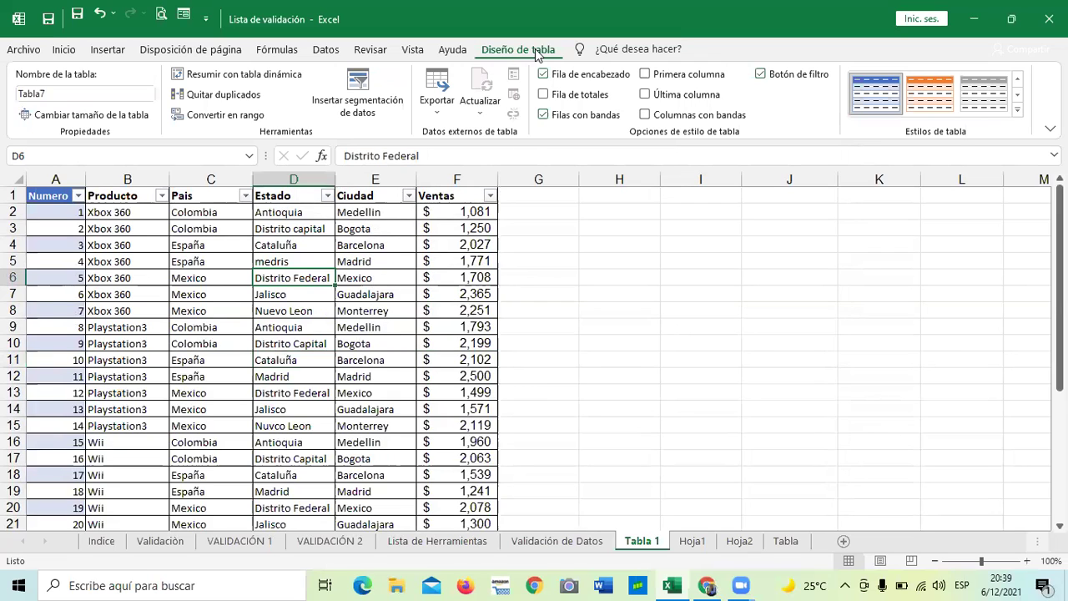
{"action": "left_click", "coordinate": [543, 94]}
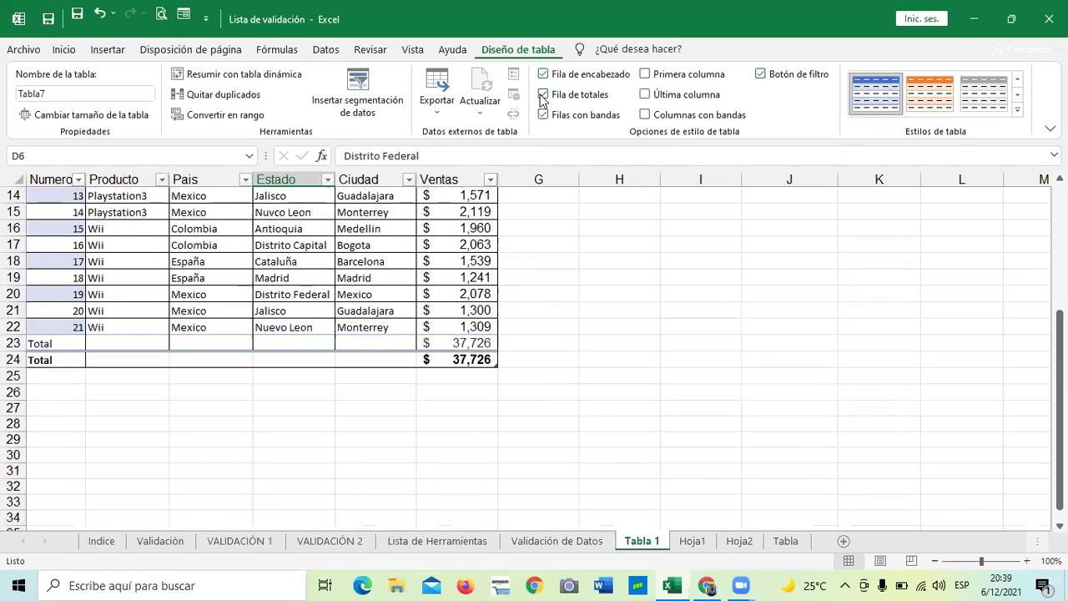
Step: Set the Ventas calculation in the new totals row to Promedio and compare it with the total cell above
{"action": "left_click", "coordinate": [475, 359]}
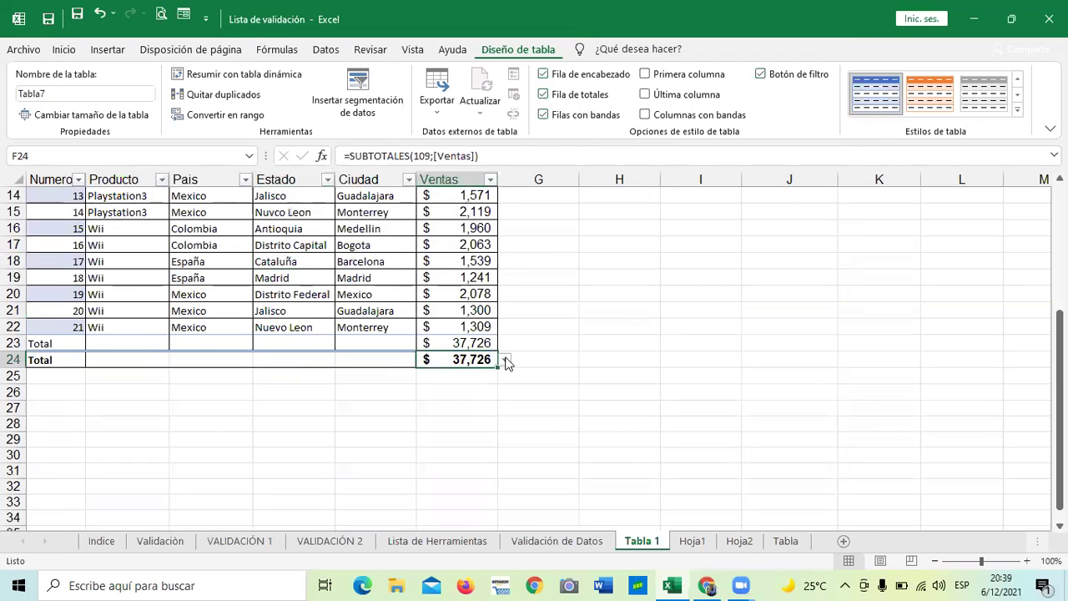
{"action": "left_click", "coordinate": [505, 360]}
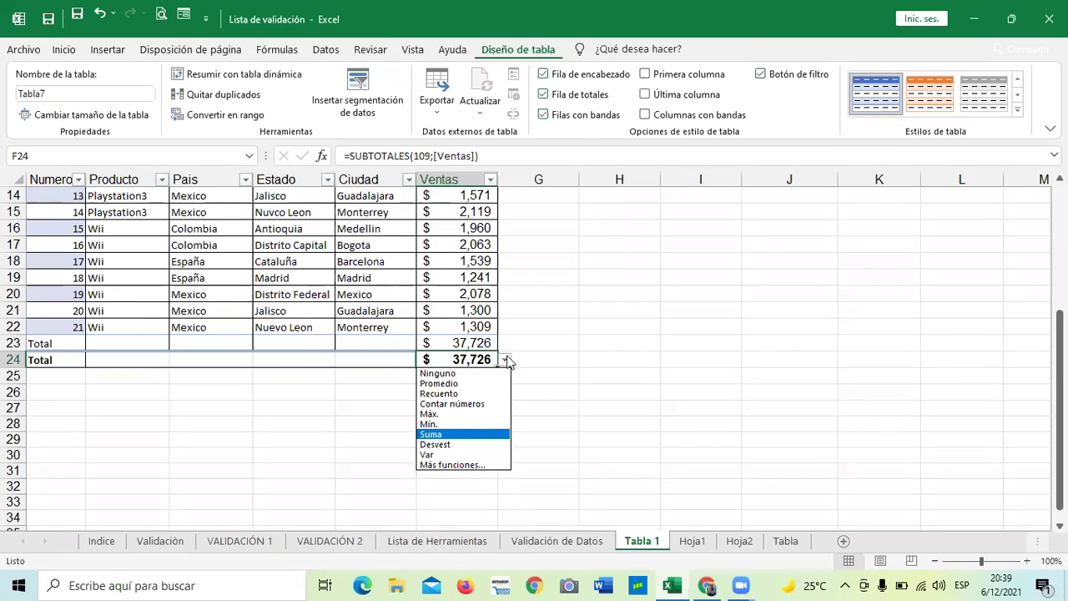
{"action": "left_click", "coordinate": [448, 384]}
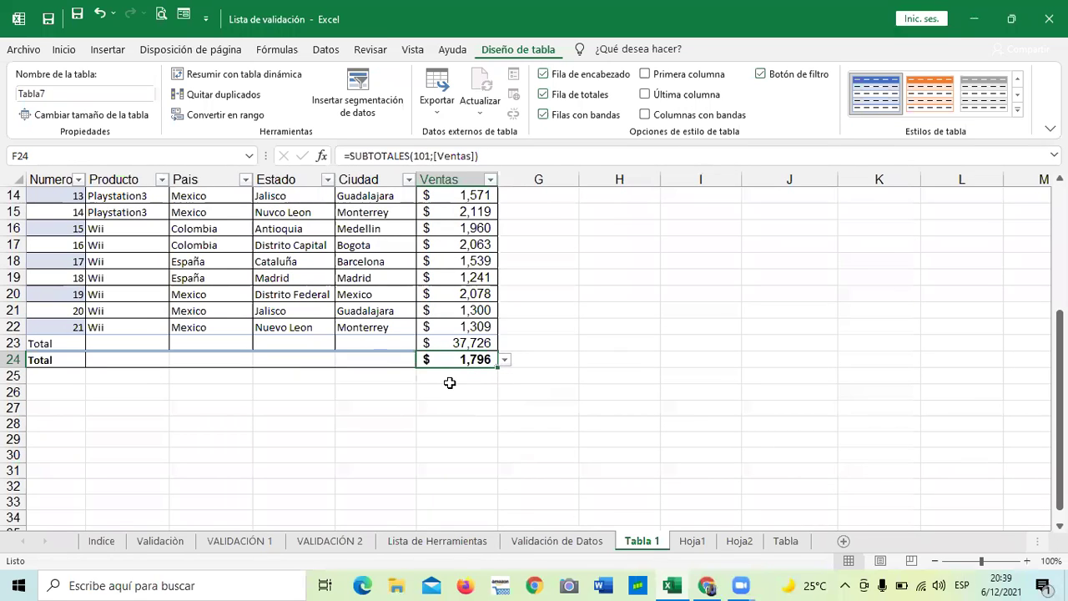
{"action": "left_click", "coordinate": [451, 377]}
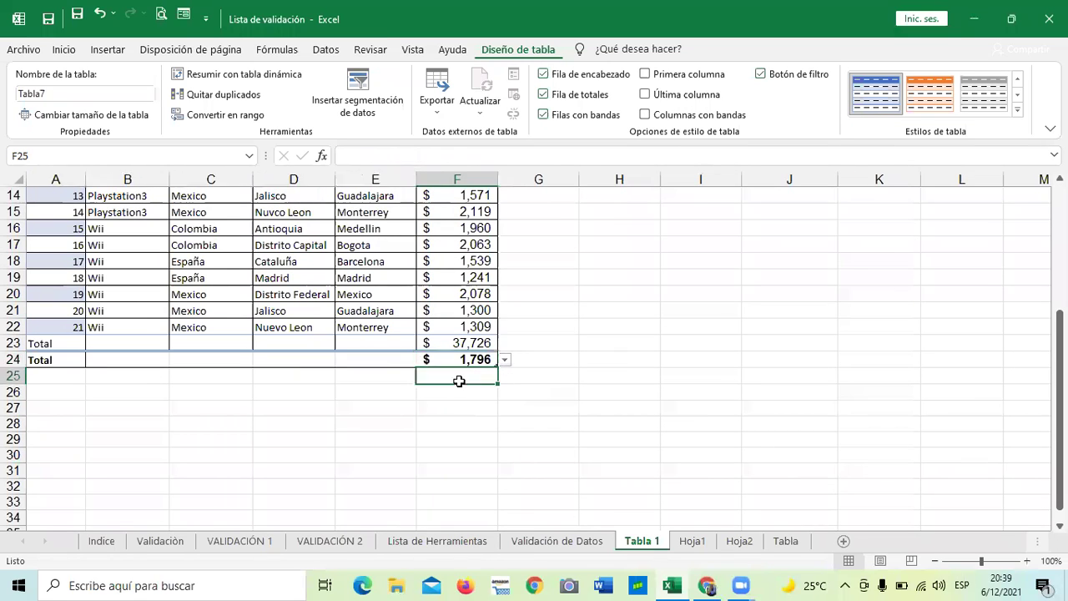
{"action": "left_click", "coordinate": [460, 344]}
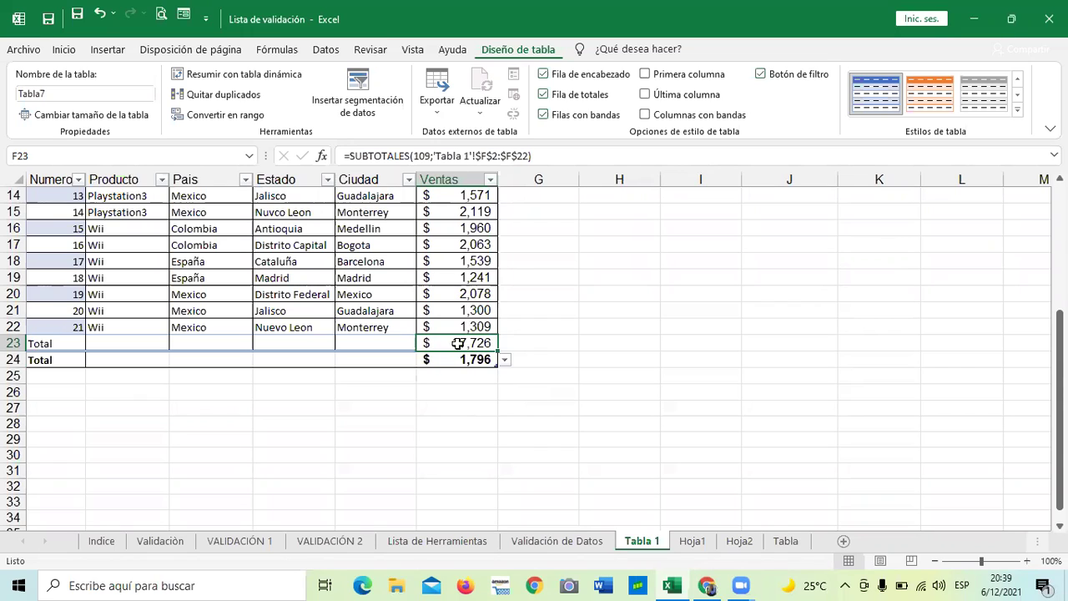
Step: Set the Ventas calculation in the totals row, cell F24, to Máx
{"action": "left_click", "coordinate": [457, 359]}
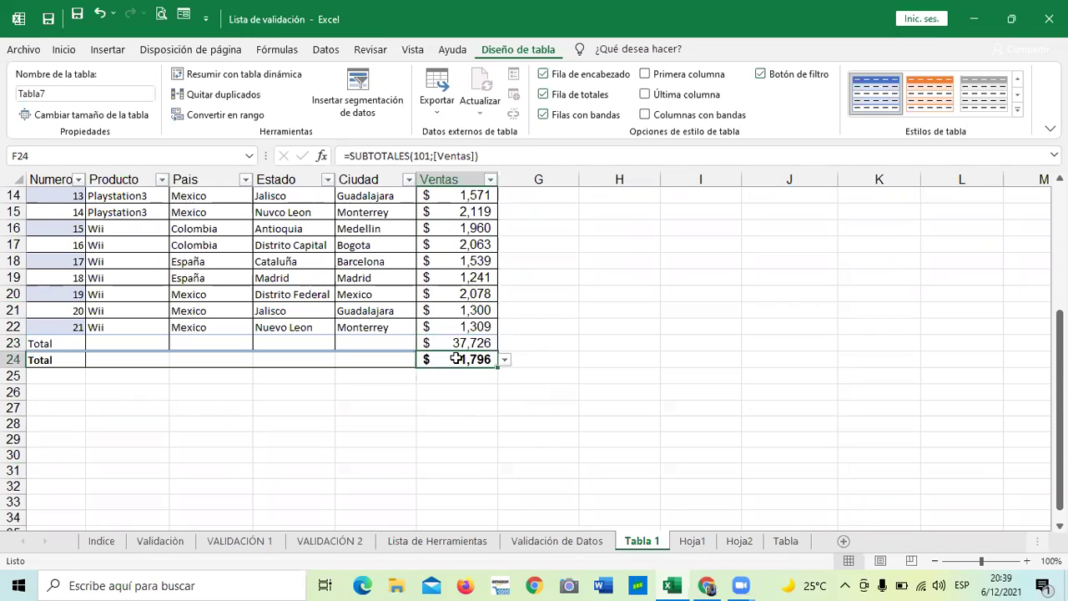
{"action": "left_click", "coordinate": [504, 361]}
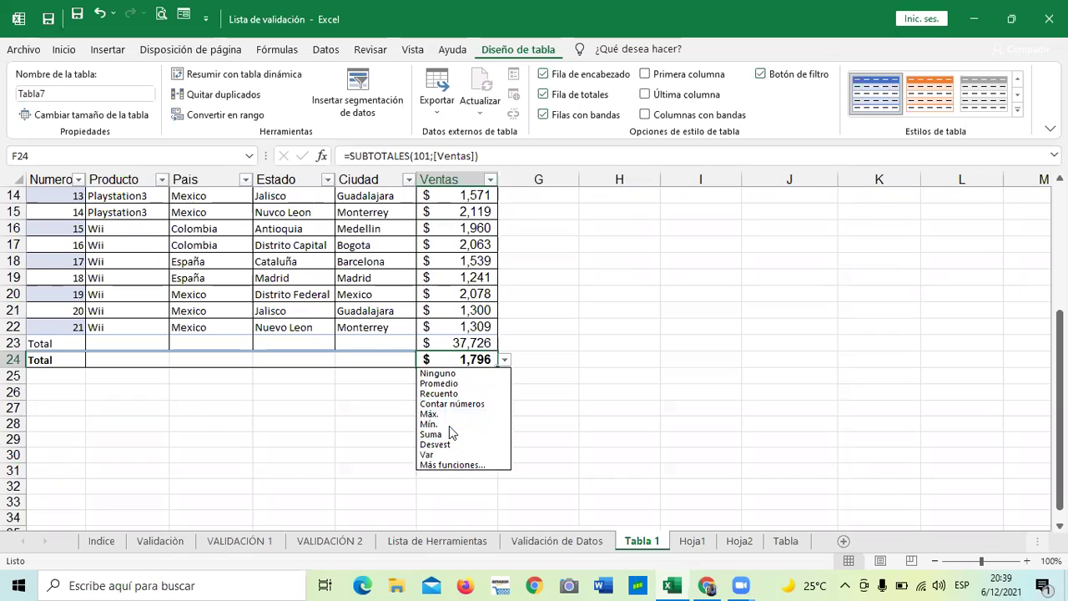
{"action": "left_click", "coordinate": [453, 415]}
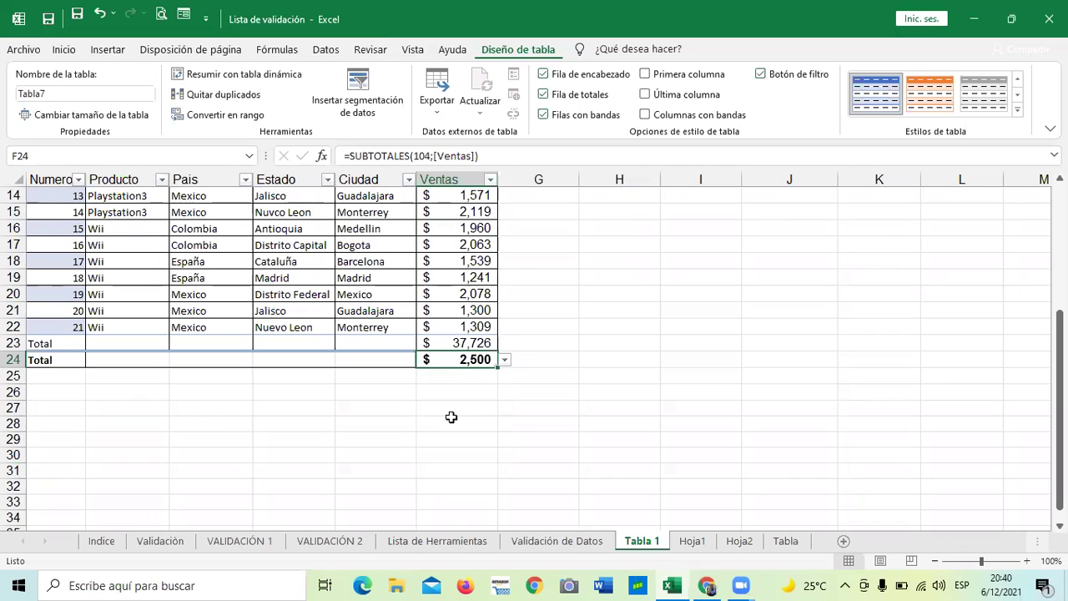
{"action": "left_click", "coordinate": [505, 453]}
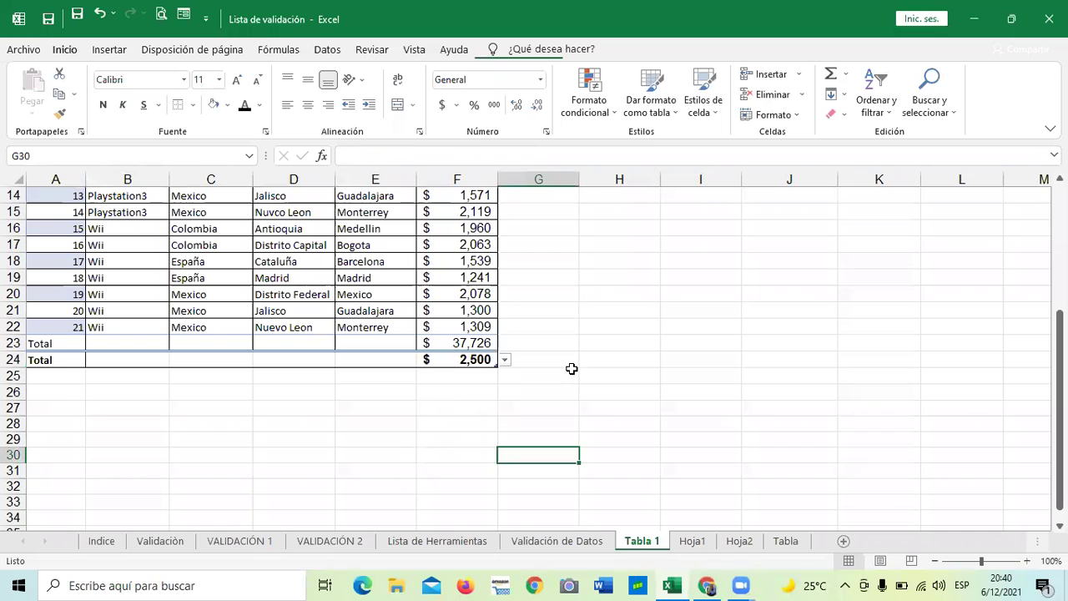
{"action": "scroll", "coordinate": [573, 368], "scroll_direction": "up", "scroll_amount": 5}
{"action": "left_click", "coordinate": [571, 309]}
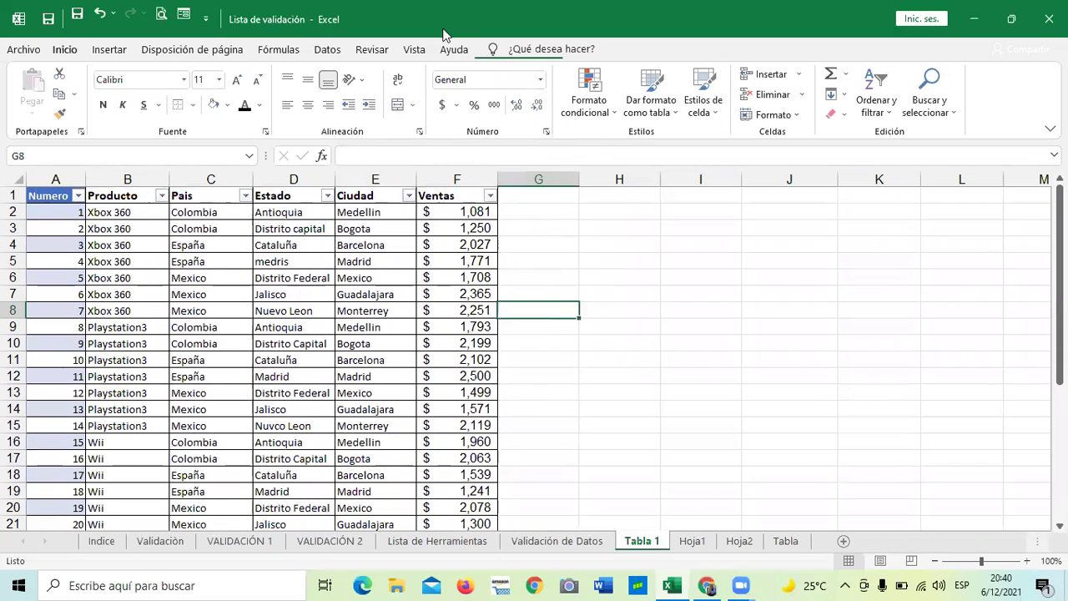
{"action": "left_click", "coordinate": [310, 279]}
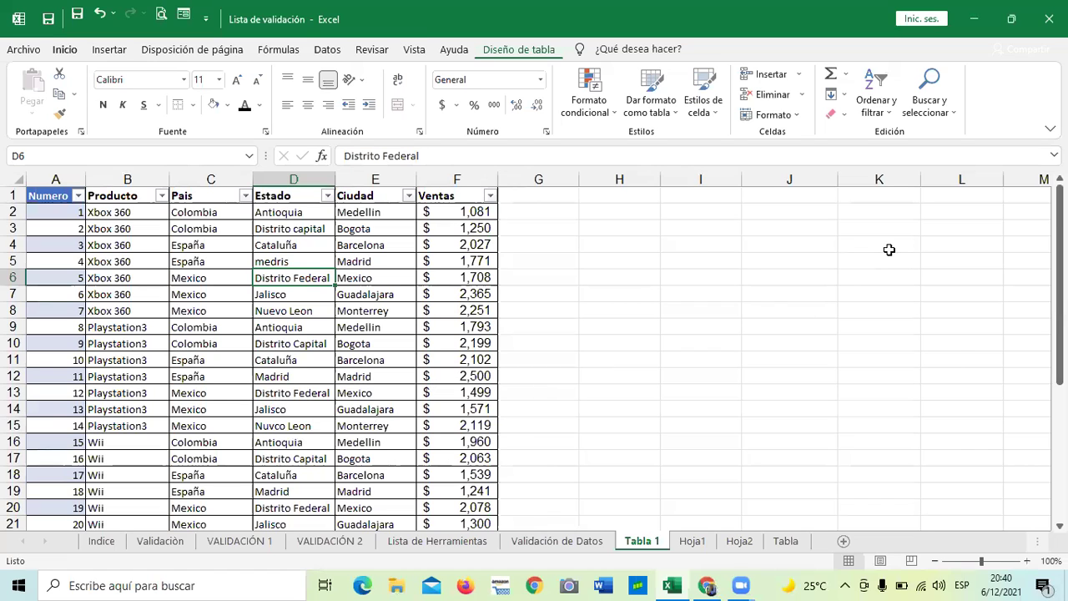
{"action": "left_click", "coordinate": [651, 313]}
{"action": "left_click", "coordinate": [544, 316]}
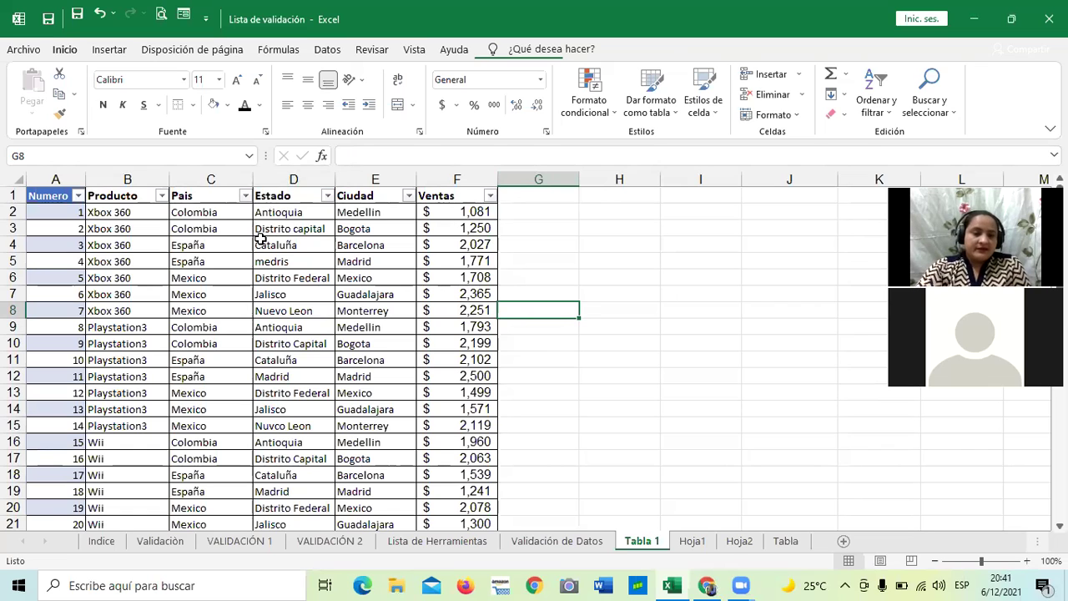
{"action": "left_click", "coordinate": [323, 258]}
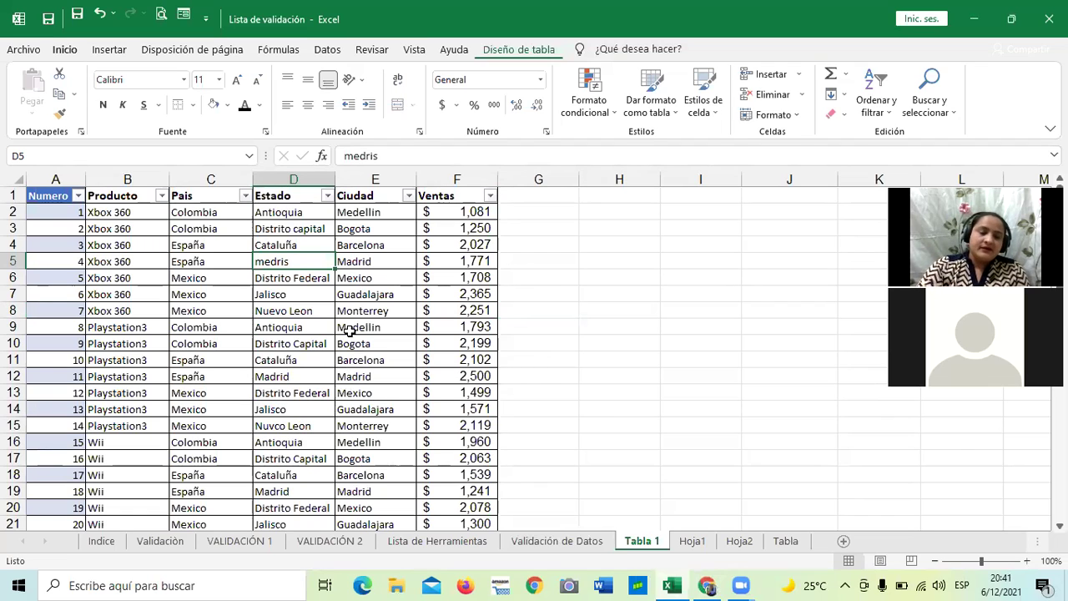
{"action": "left_click", "coordinate": [345, 264]}
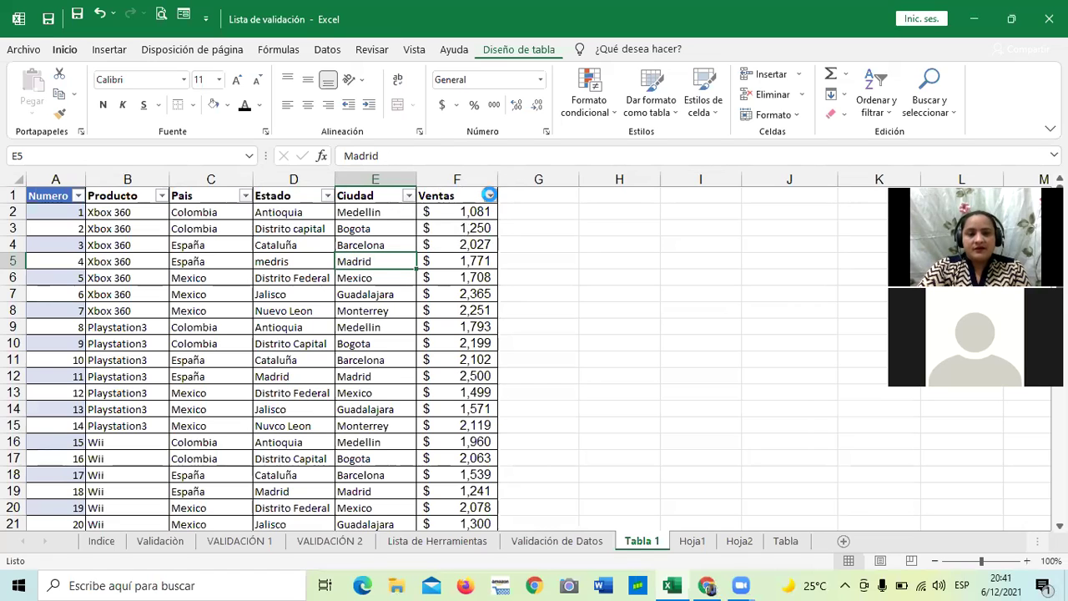
{"action": "left_click", "coordinate": [490, 196]}
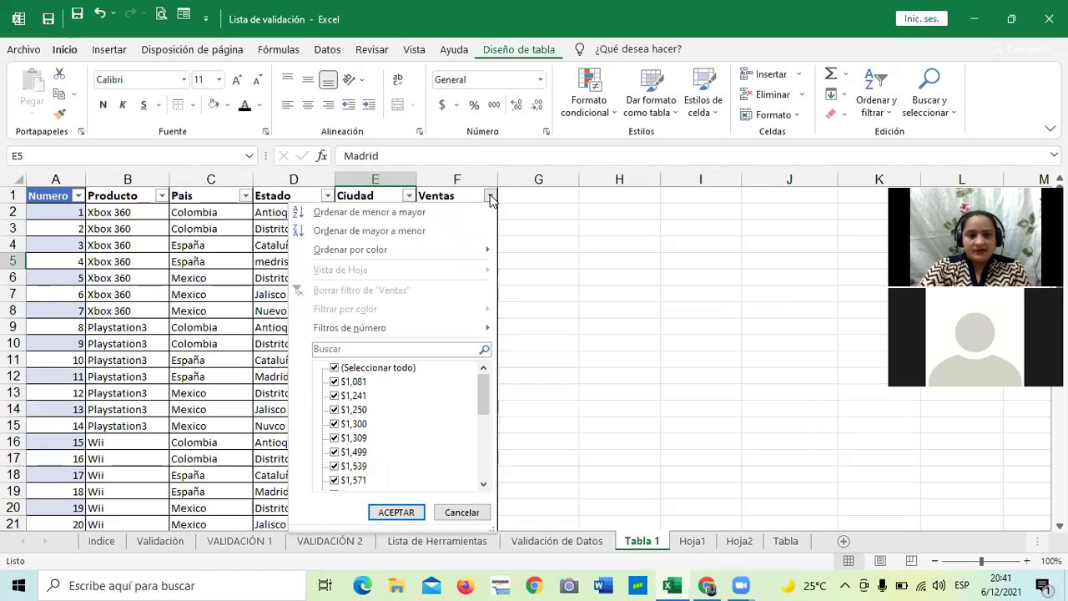
{"action": "left_click", "coordinate": [568, 288]}
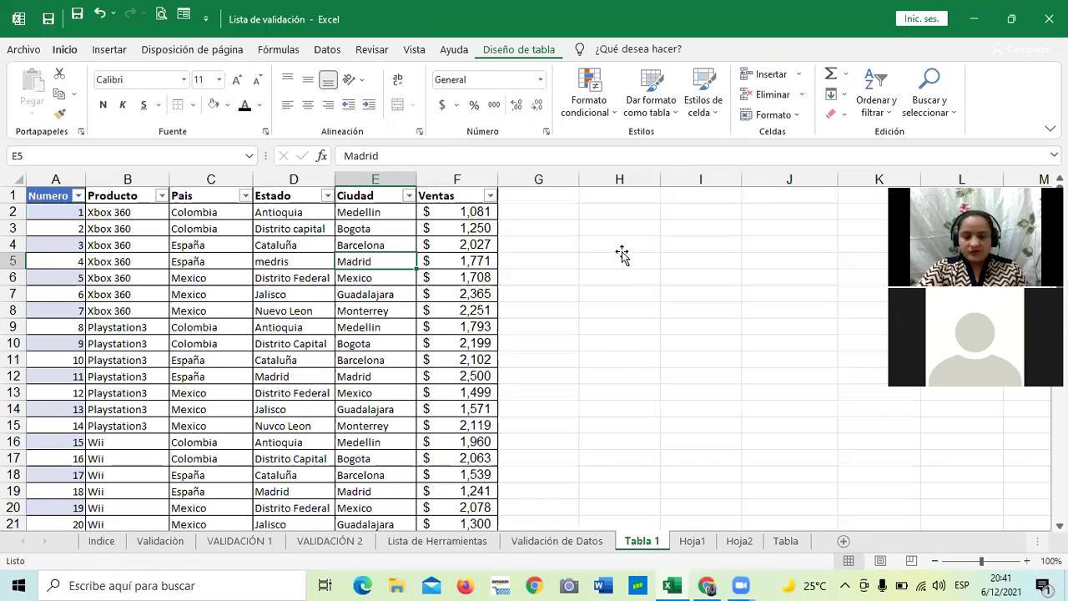
Step: Start a formula in cell H5 with the ALEATORIO.ENTRE function, leaving its arguments empty
{"action": "key", "text": "Right"}
{"action": "key", "text": "Right"}
{"action": "key", "text": "Right"}
{"action": "type", "text": "="}
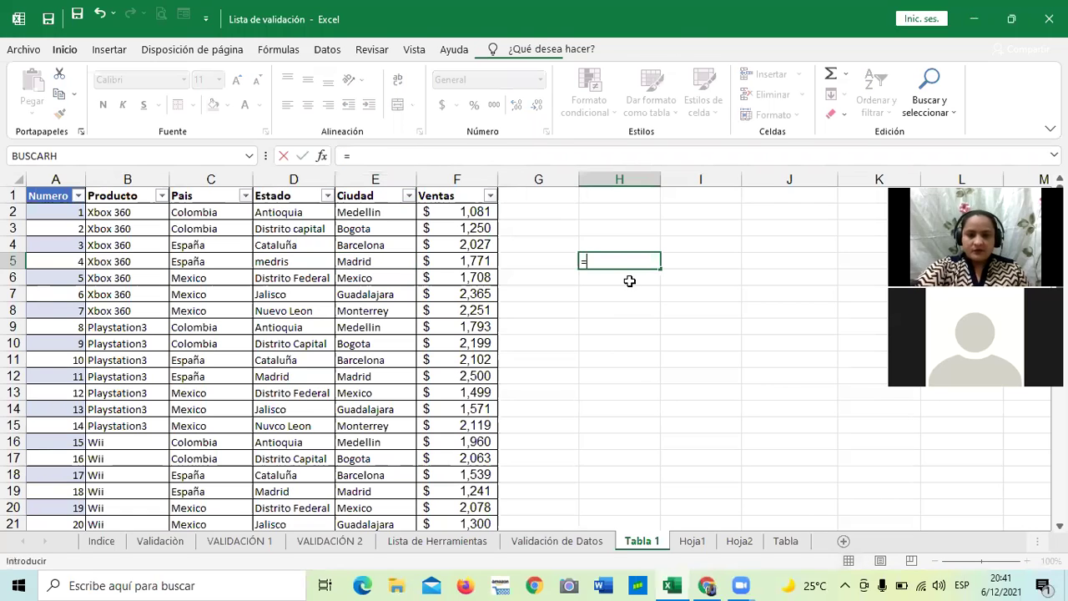
{"action": "type", "text": "ale"}
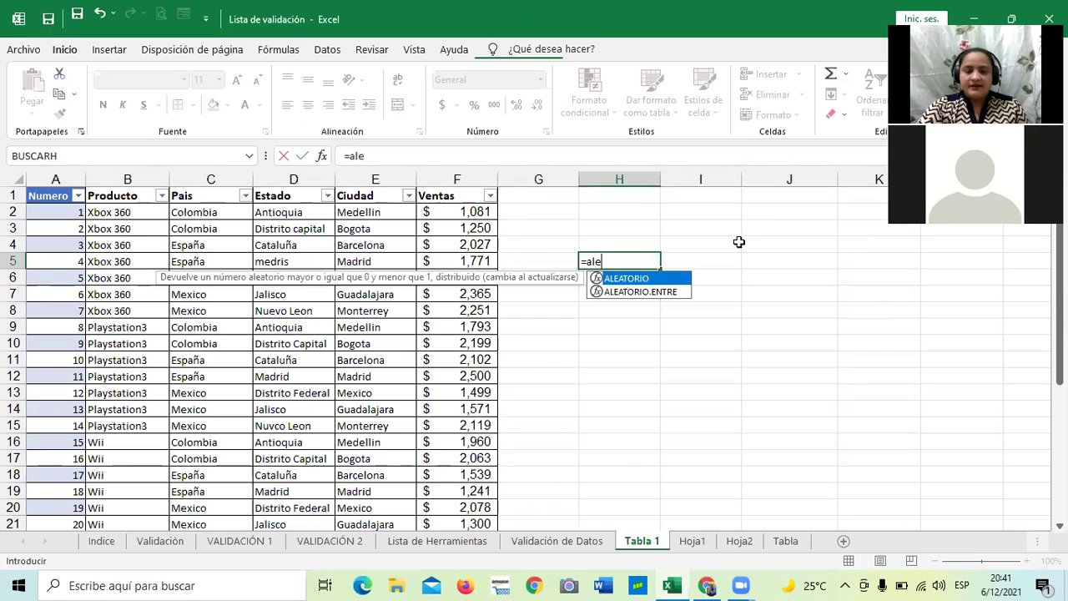
{"action": "left_click", "coordinate": [659, 291]}
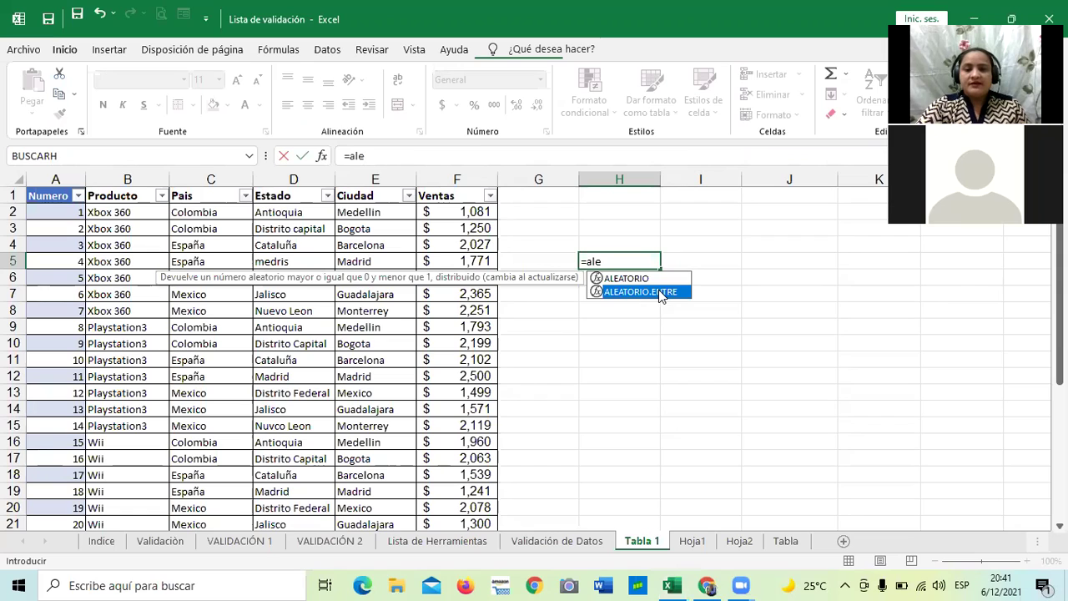
{"action": "double_click", "coordinate": [658, 292]}
{"action": "left_click", "coordinate": [658, 291]}
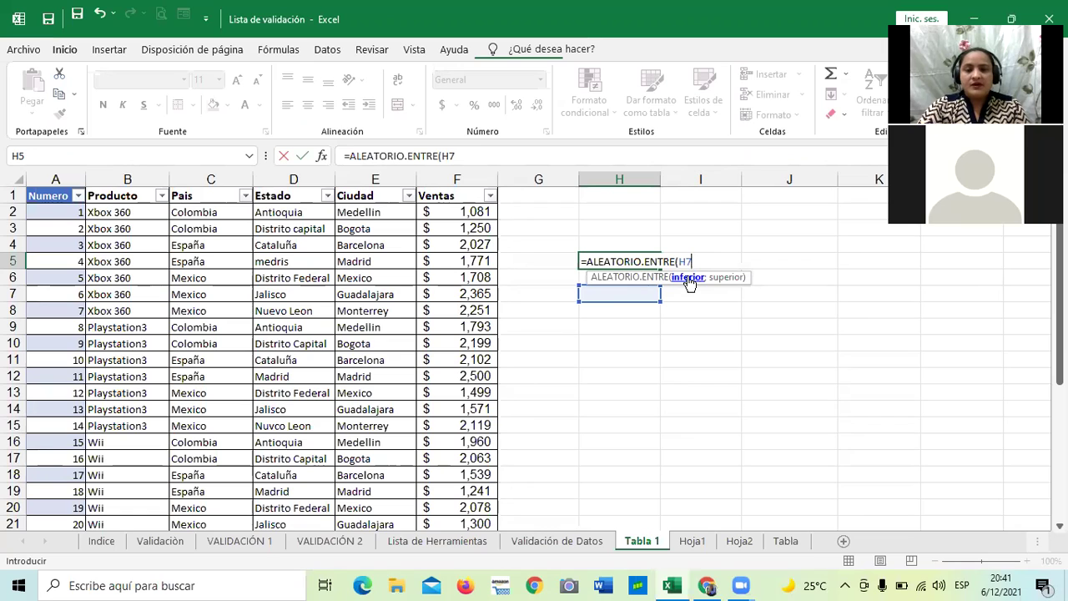
{"action": "key", "text": "BackSpace"}
{"action": "key", "text": "BackSpace"}
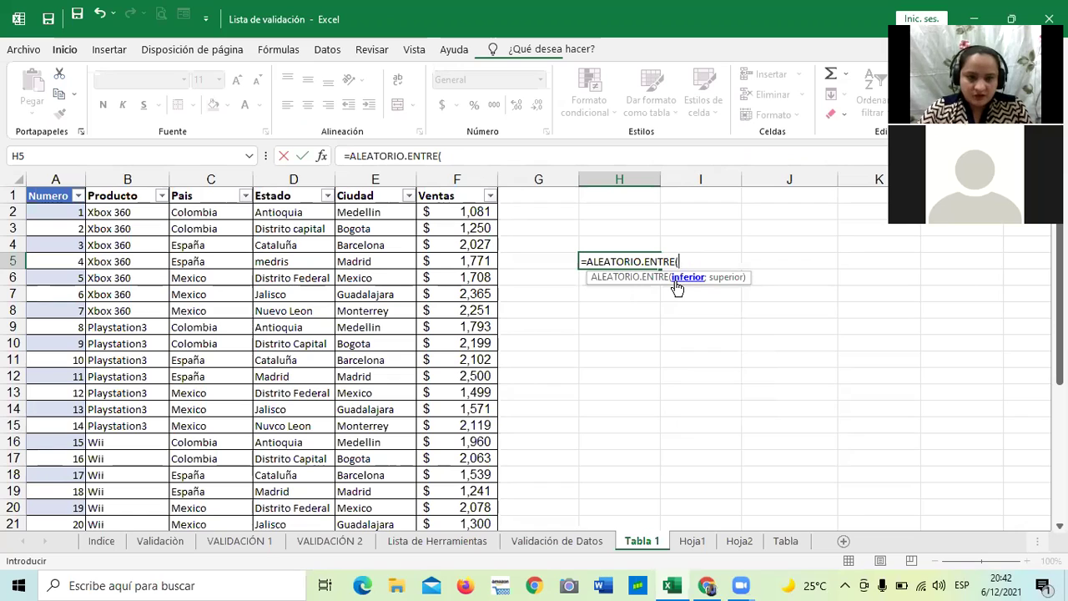
Step: Complete the ALEATORIO.ENTRE formula in H5 with lower limit 1 and upper limit 21, the last Numero in the table
{"action": "type", "text": "1"}
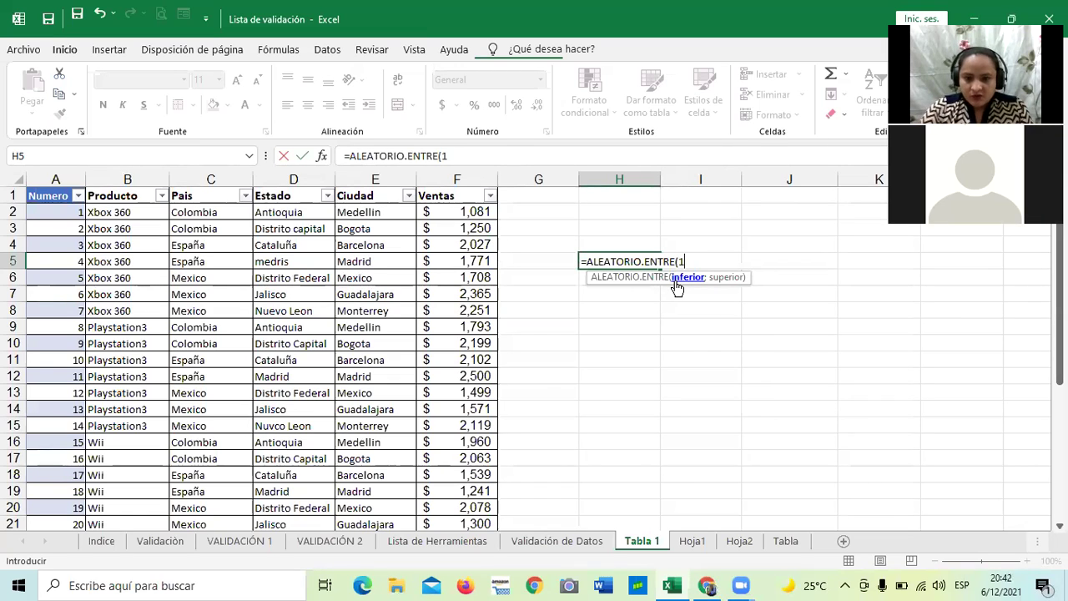
{"action": "type", "text": ";"}
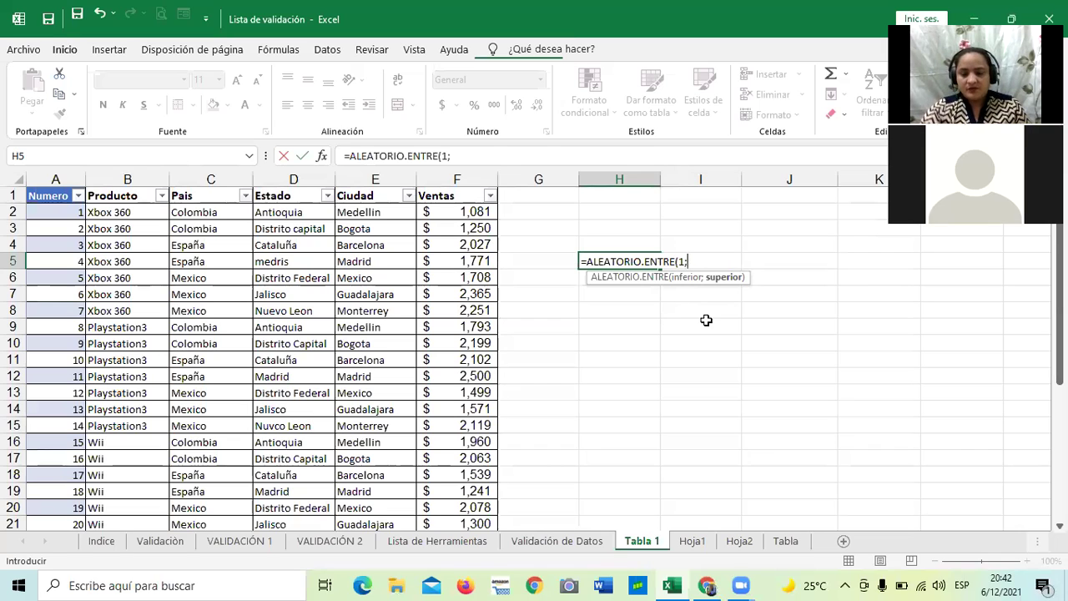
{"action": "scroll", "coordinate": [138, 380], "scroll_direction": "down", "scroll_amount": 1}
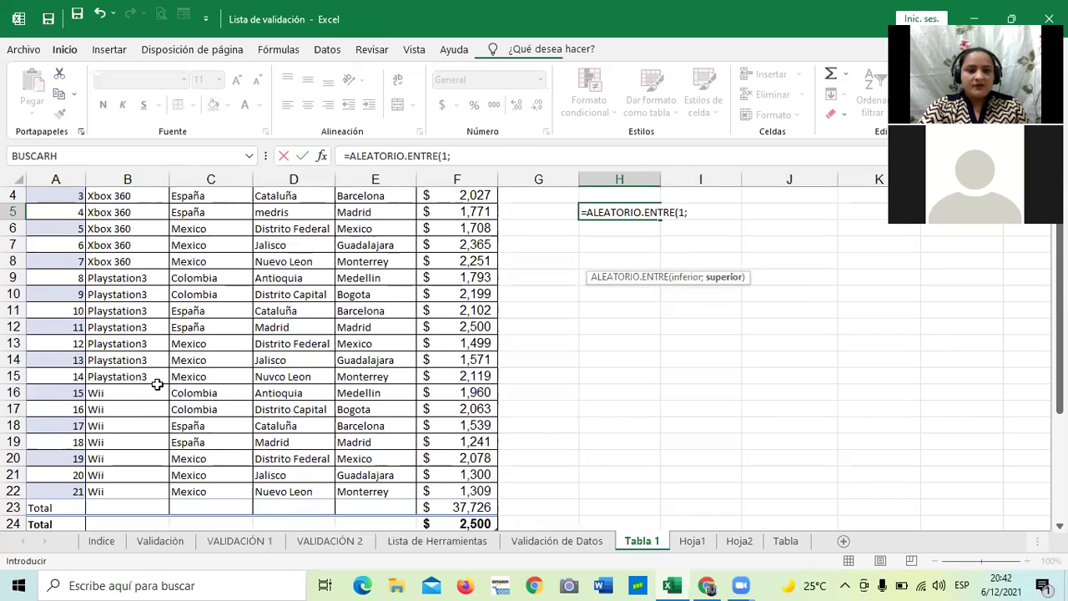
{"action": "scroll", "coordinate": [163, 388], "scroll_direction": "down", "scroll_amount": 1}
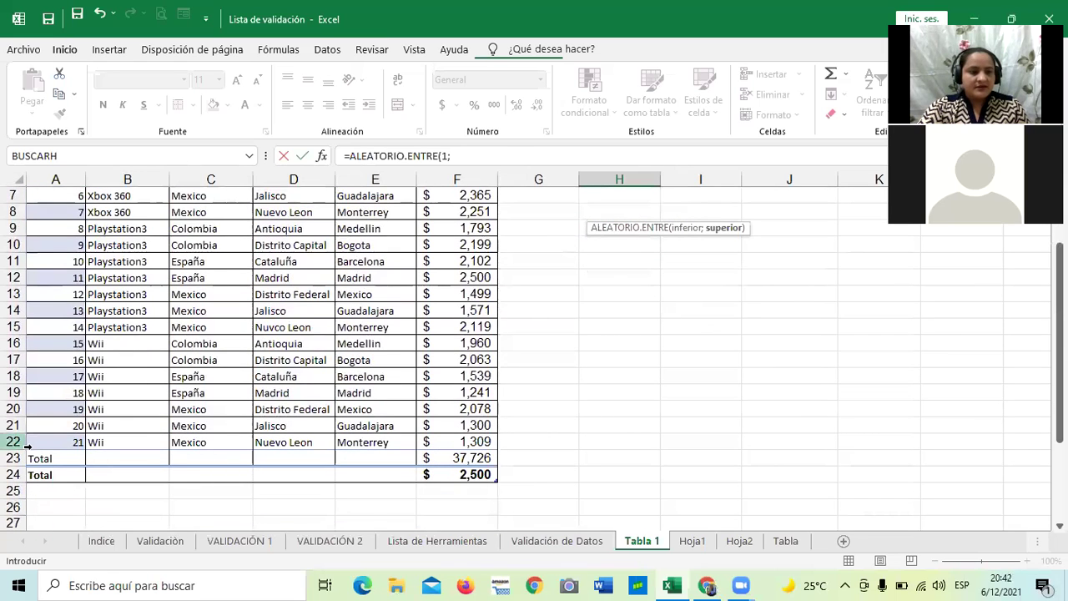
{"action": "scroll", "coordinate": [254, 479], "scroll_direction": "up", "scroll_amount": 2}
{"action": "type", "text": "21"}
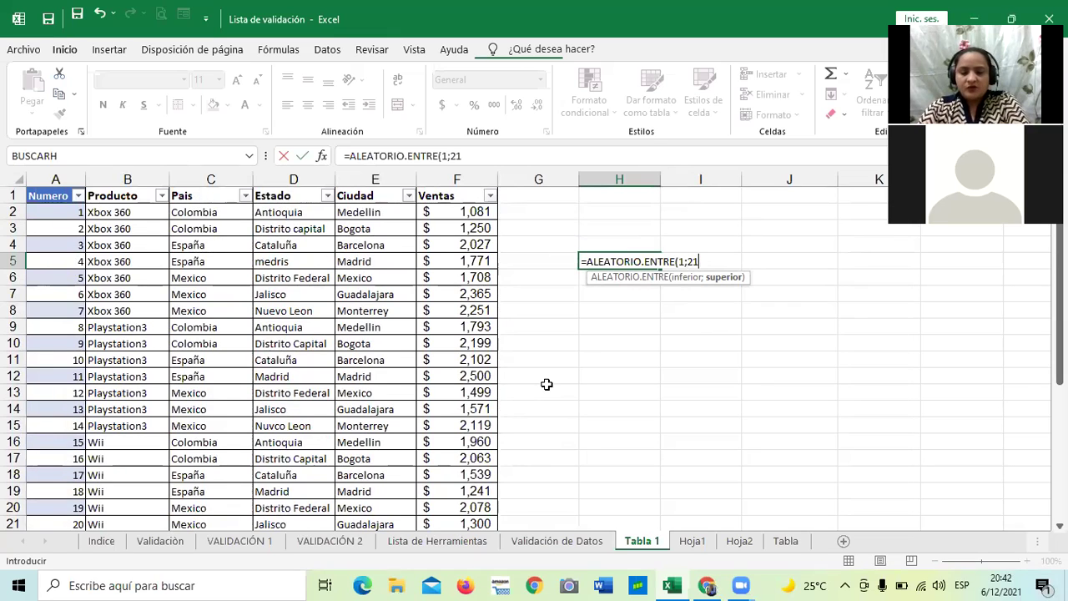
{"action": "type", "text": ")"}
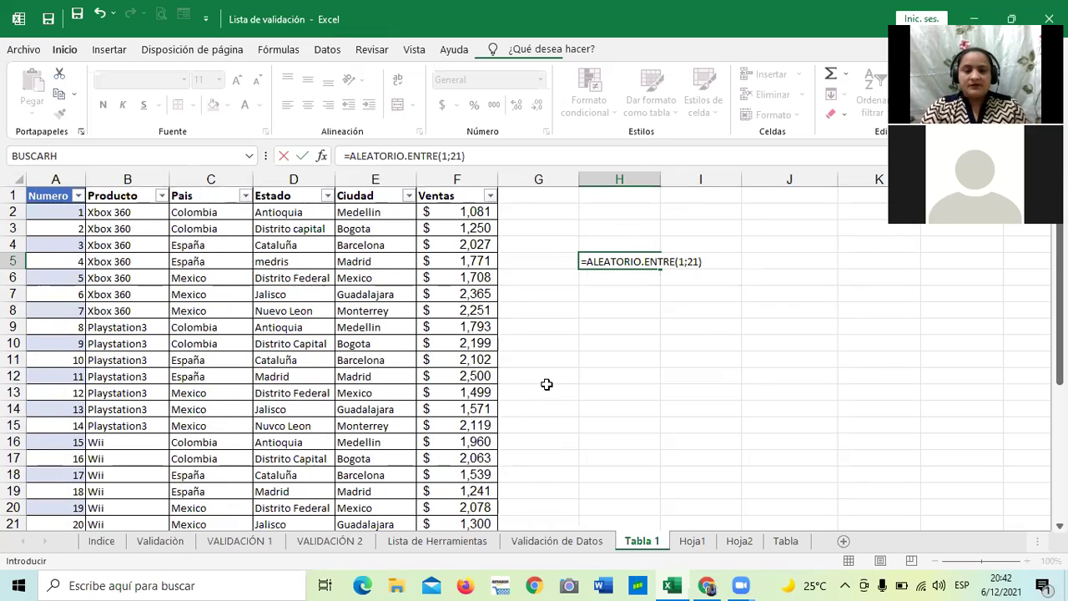
{"action": "key", "text": "Return"}
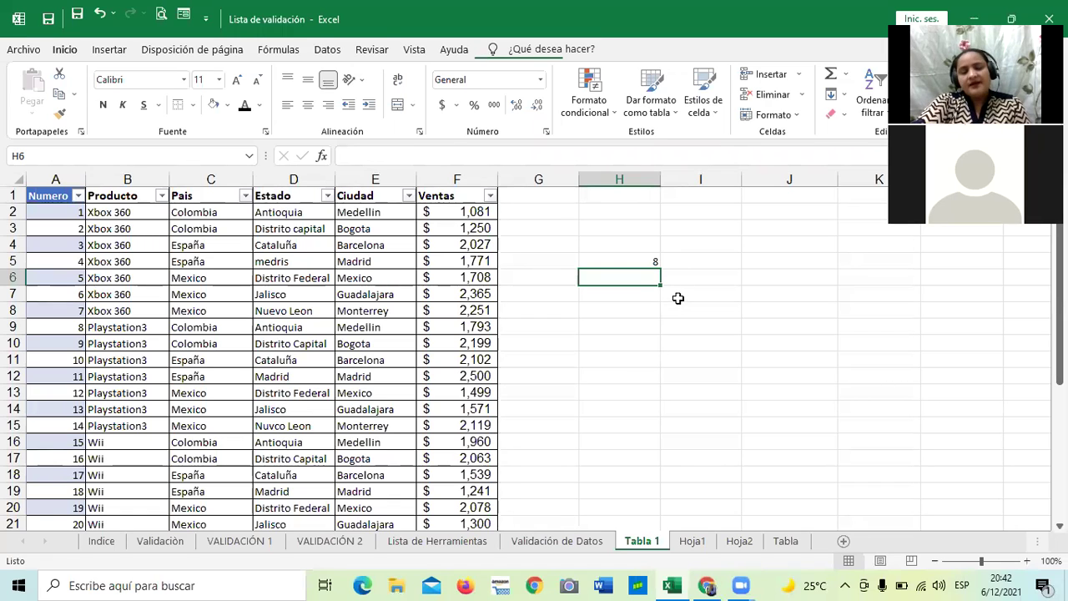
Step: Highlight sheet row 9 as the record matching the random number, and fill the H5 formula down through H13
{"action": "left_click", "coordinate": [634, 259]}
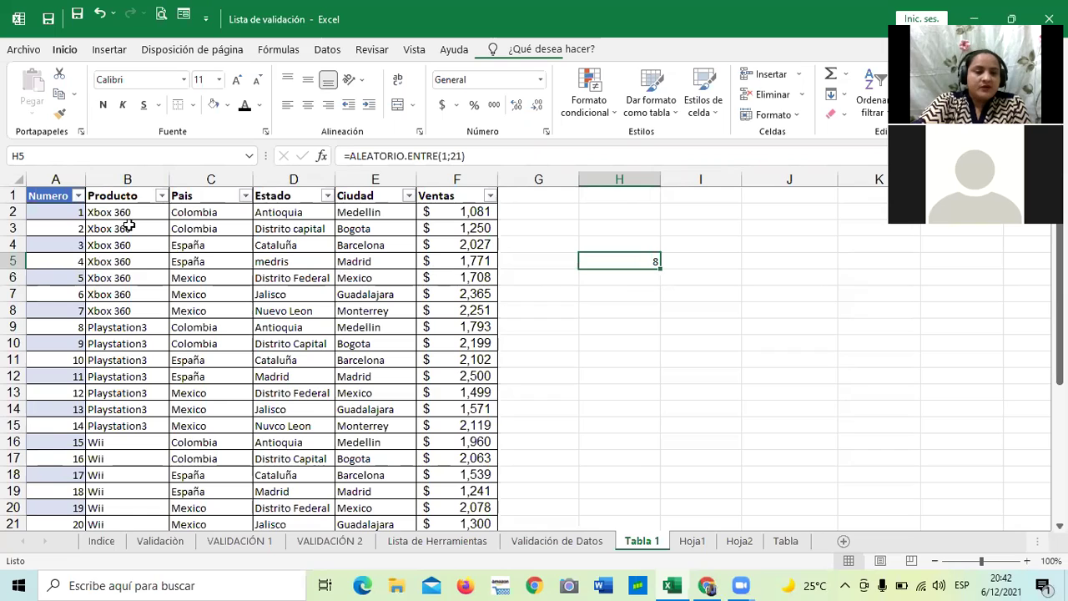
{"action": "left_click", "coordinate": [14, 326]}
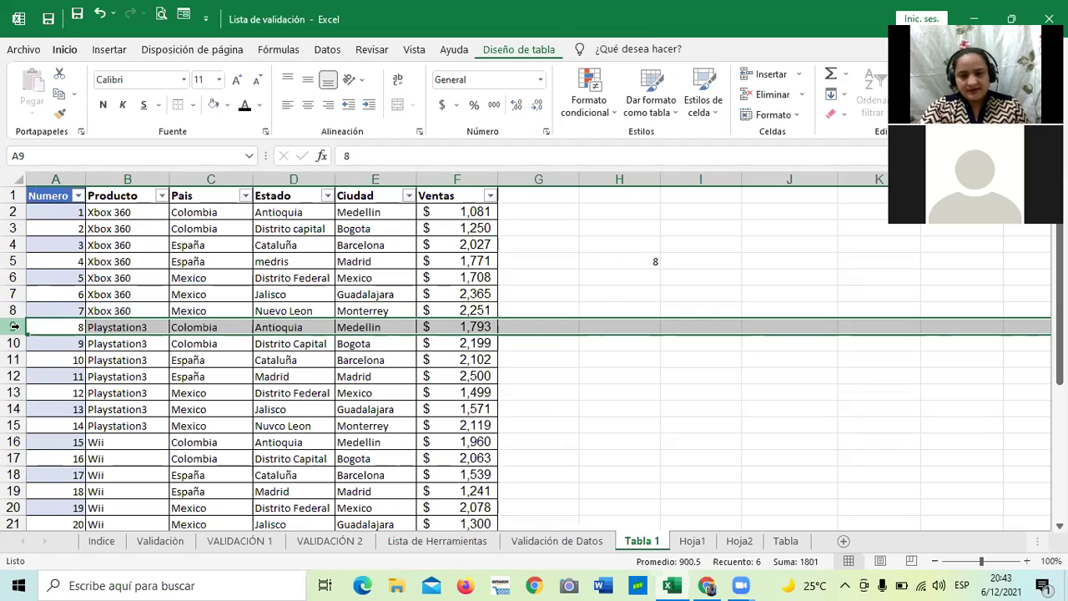
{"action": "left_click", "coordinate": [657, 265]}
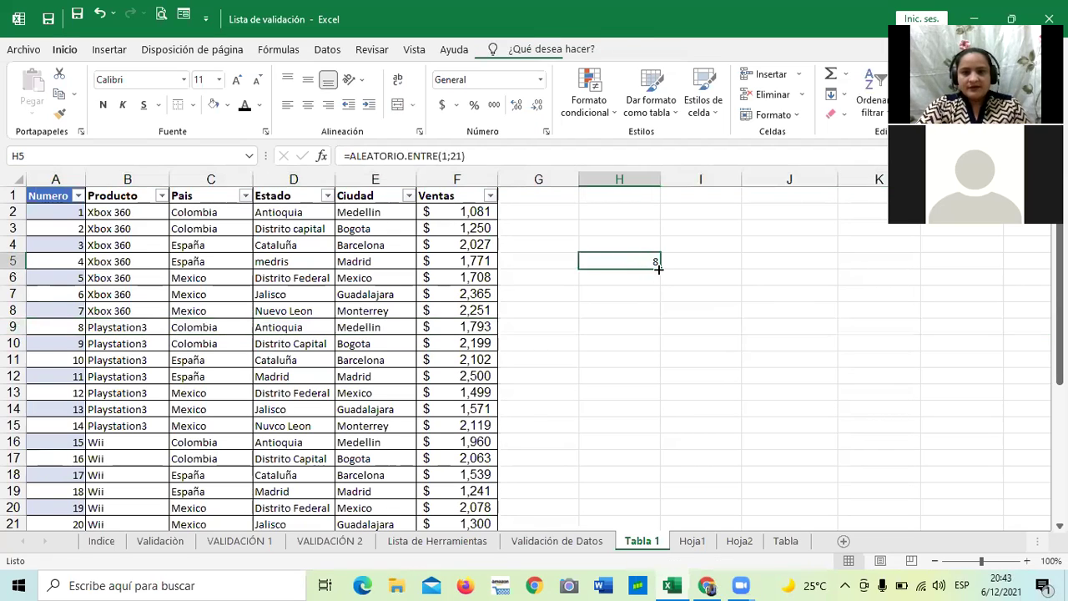
{"action": "left_click_drag", "start_coordinate": [658, 267], "coordinate": [672, 399]}
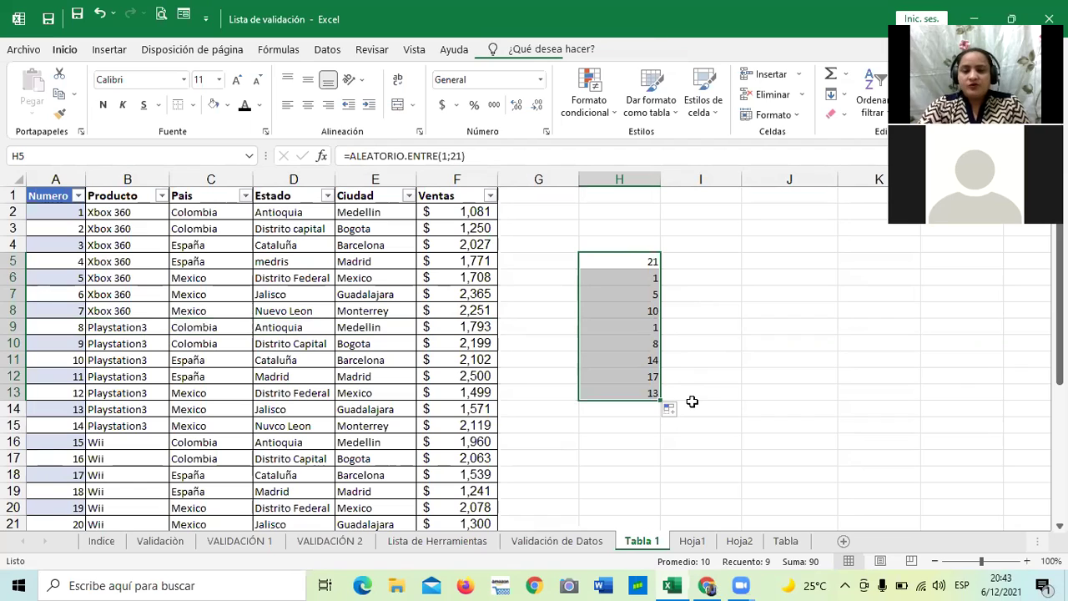
{"action": "left_click", "coordinate": [622, 264]}
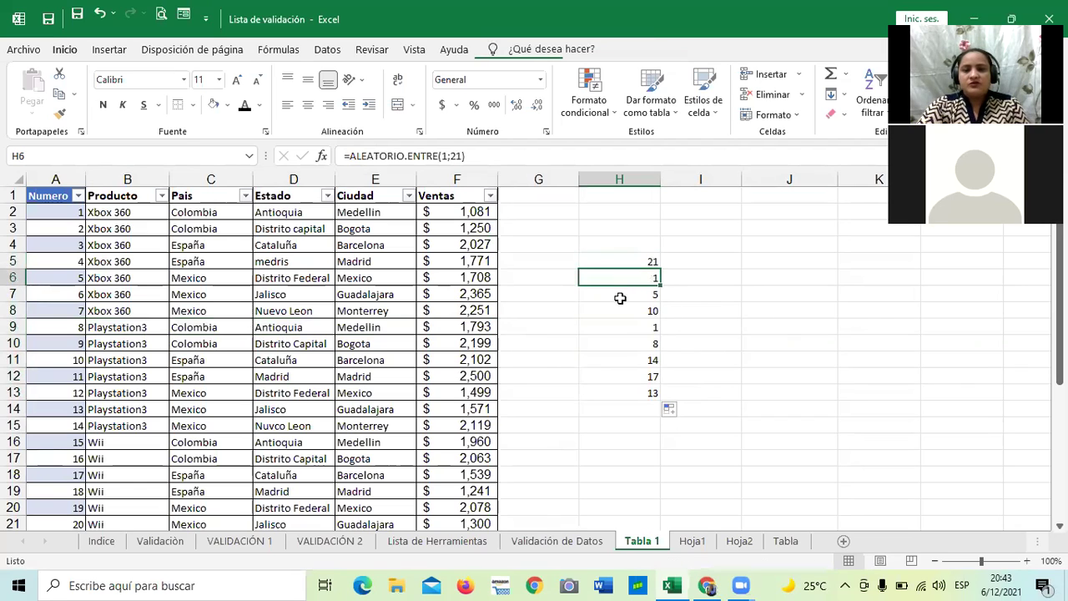
{"action": "left_click", "coordinate": [620, 295]}
{"action": "left_click", "coordinate": [619, 312]}
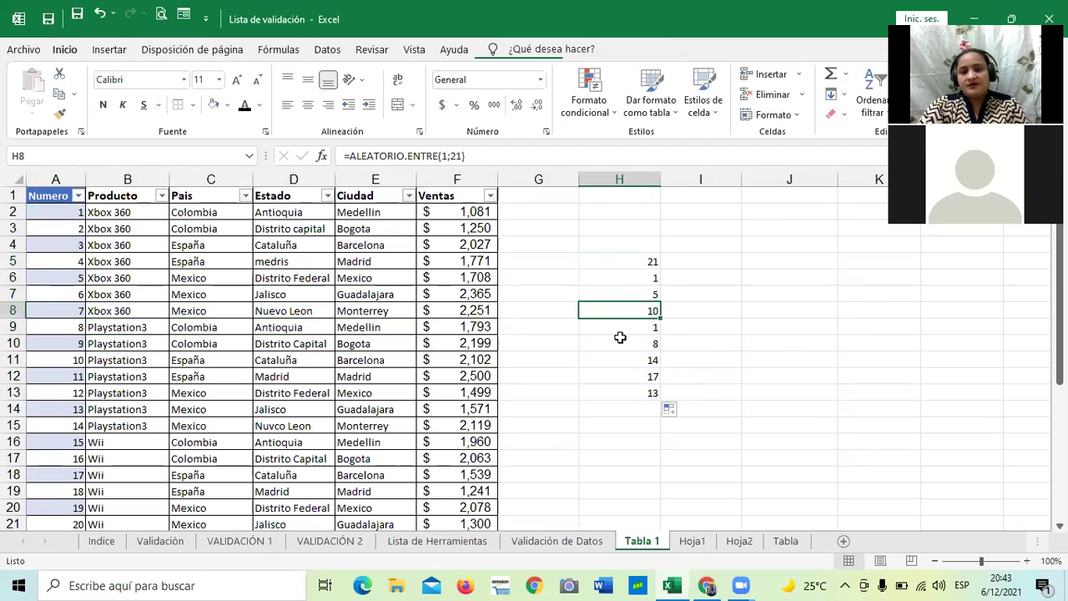
{"action": "left_click", "coordinate": [617, 328]}
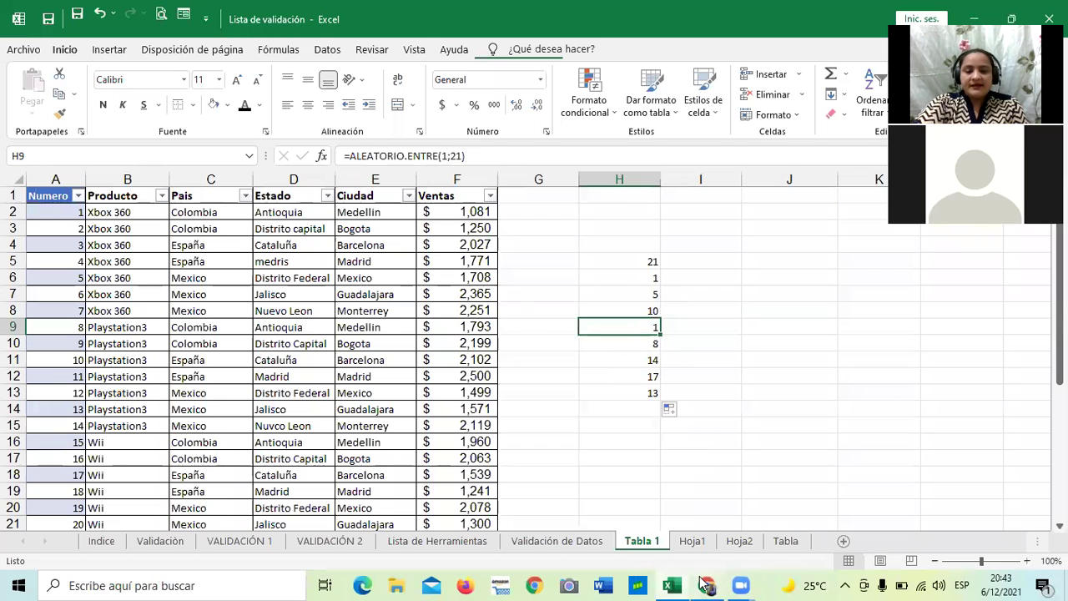
Step: Switch to the course page in Chrome, review the VENDEDORES table exercise using ALEATORIO.ENTRE, and return to the Excel workbook
{"action": "mouse_move", "coordinate": [705, 584]}
{"action": "left_click", "coordinate": [705, 522]}
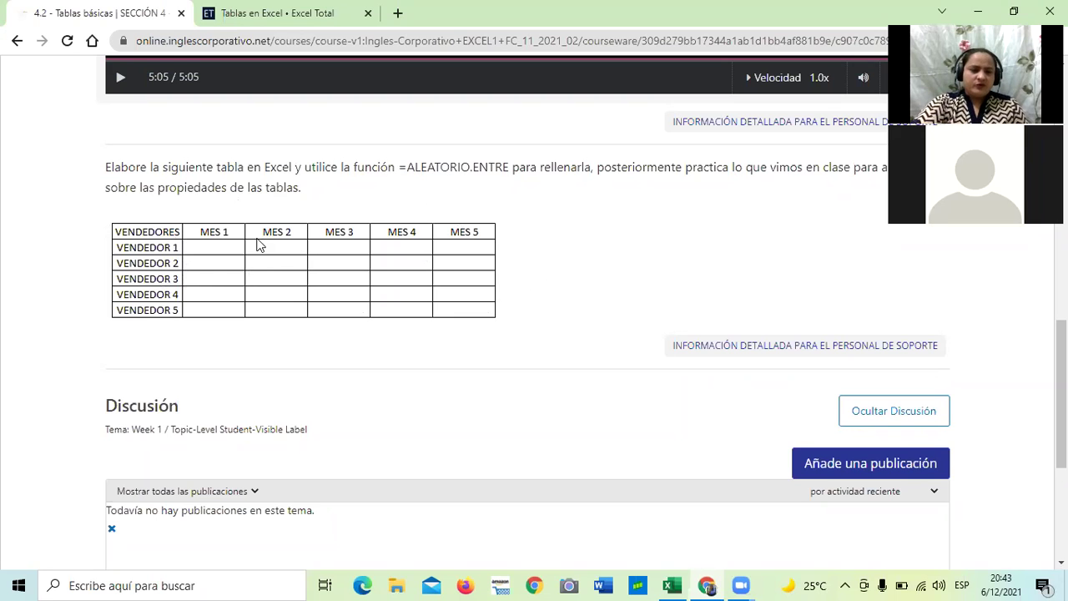
{"action": "scroll", "coordinate": [377, 489], "scroll_direction": "up", "scroll_amount": 1}
{"action": "scroll", "coordinate": [445, 441], "scroll_direction": "down", "scroll_amount": 1}
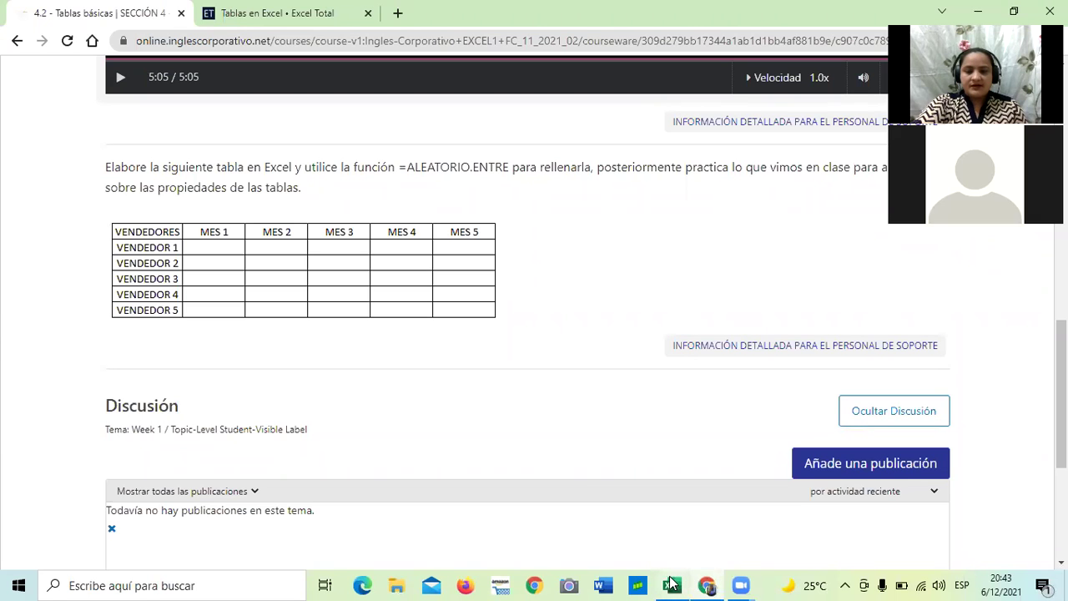
{"action": "mouse_move", "coordinate": [671, 583]}
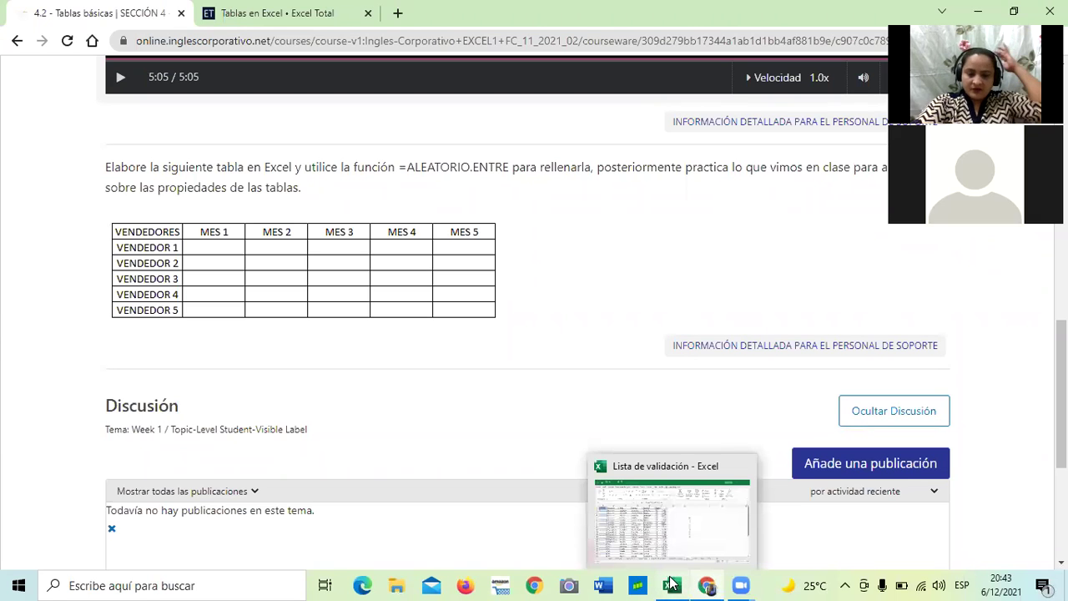
{"action": "left_click", "coordinate": [696, 536]}
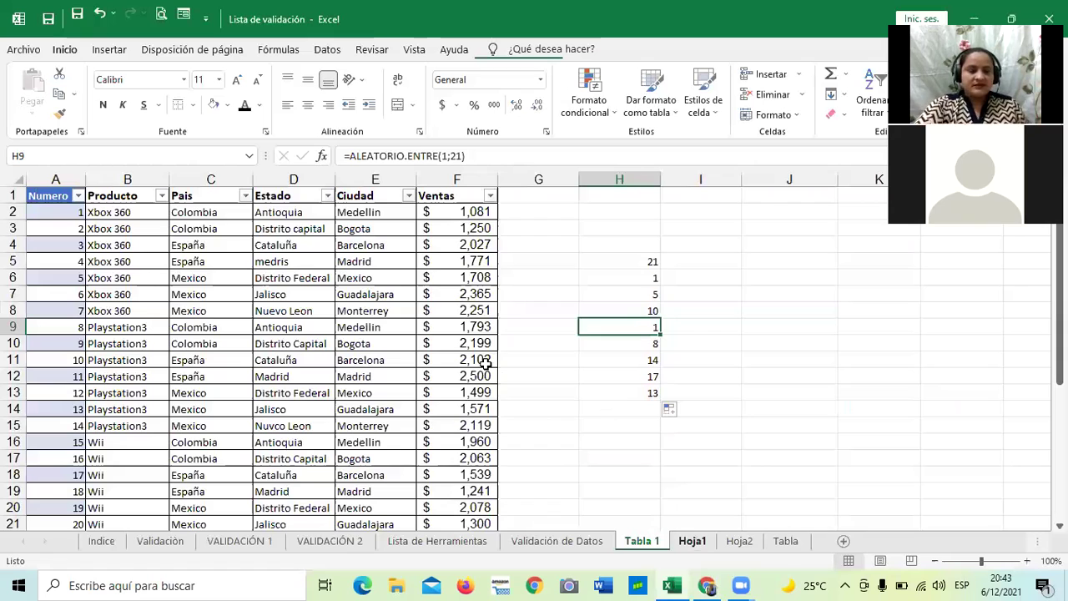
Step: Turn off the totals row (Fila de totales) at the end of the sales table
{"action": "scroll", "coordinate": [449, 427], "scroll_direction": "down", "scroll_amount": 3}
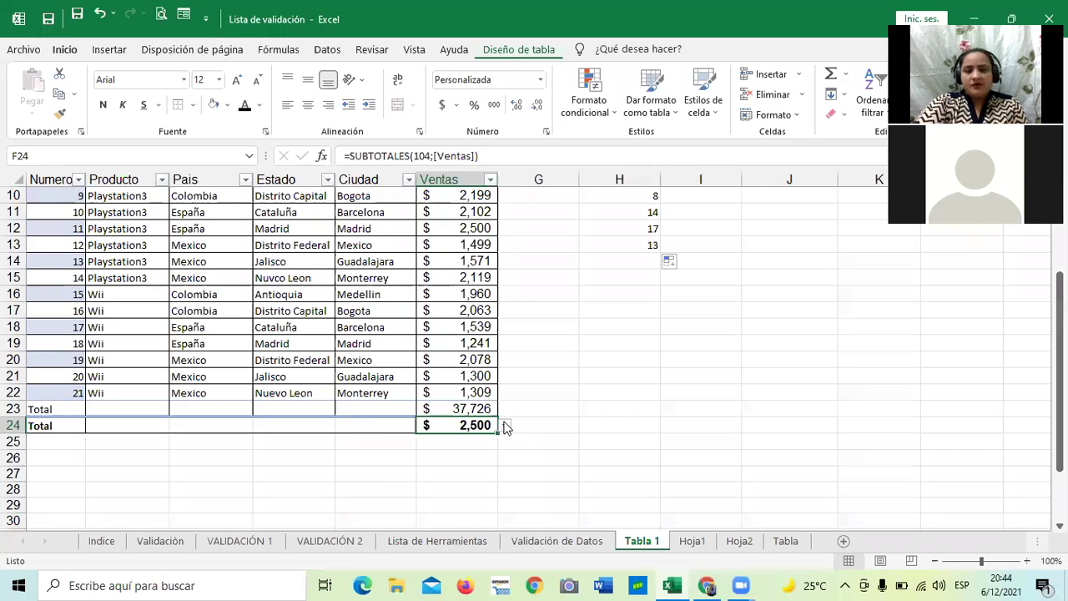
{"action": "left_click", "coordinate": [503, 50]}
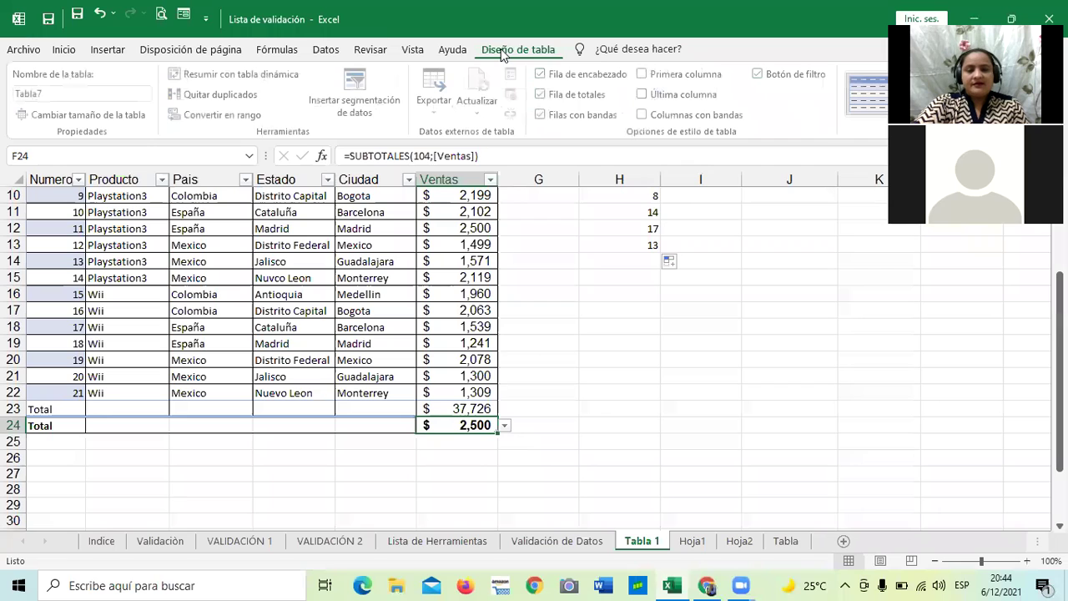
{"action": "left_click", "coordinate": [544, 95]}
{"action": "left_click", "coordinate": [544, 94]}
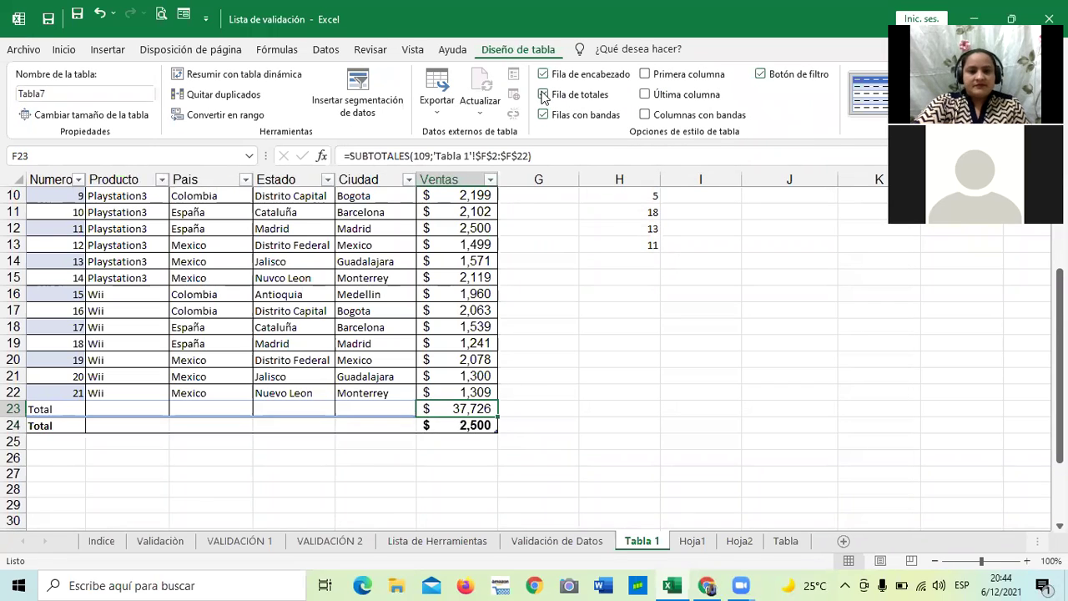
{"action": "left_click", "coordinate": [544, 94]}
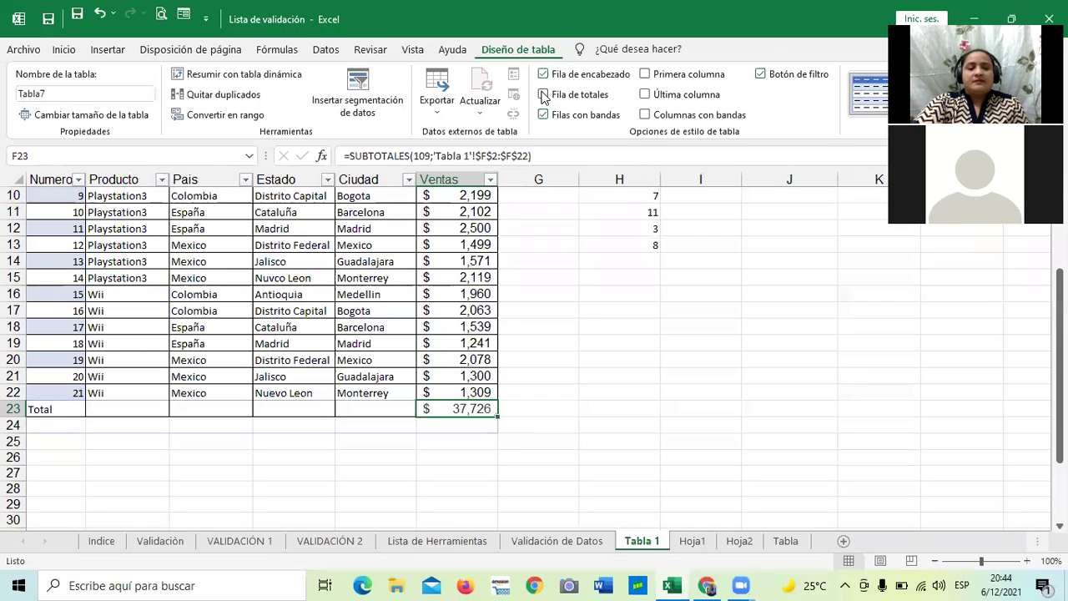
Step: Turn on the totals row (Fila de totales) of the sales table and select its Ventas total cell
{"action": "left_click", "coordinate": [544, 94]}
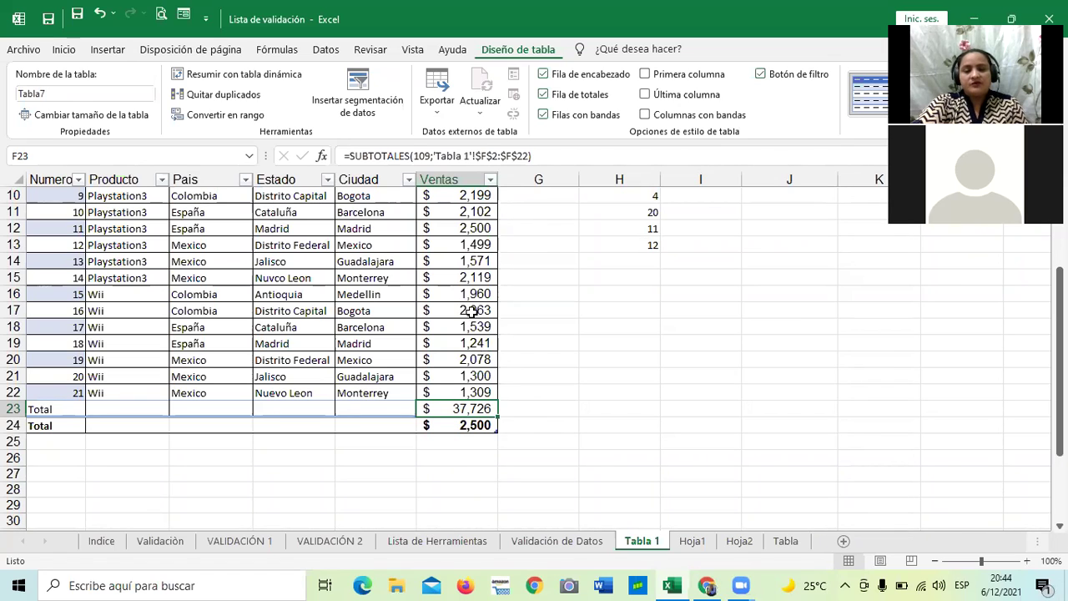
{"action": "left_click", "coordinate": [487, 427]}
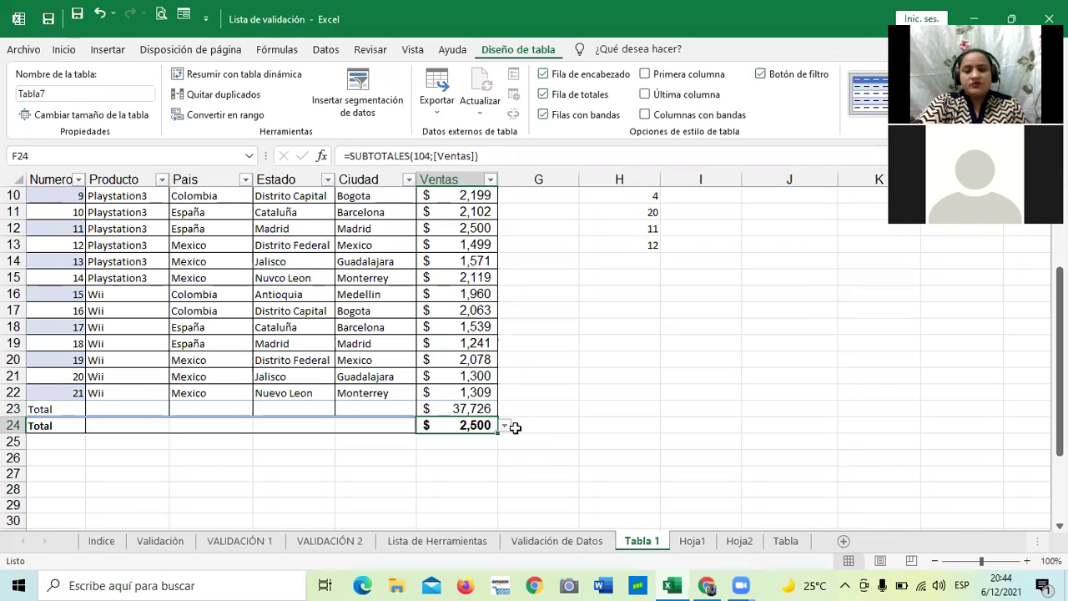
{"action": "scroll", "coordinate": [309, 371], "scroll_direction": "up", "scroll_amount": 3}
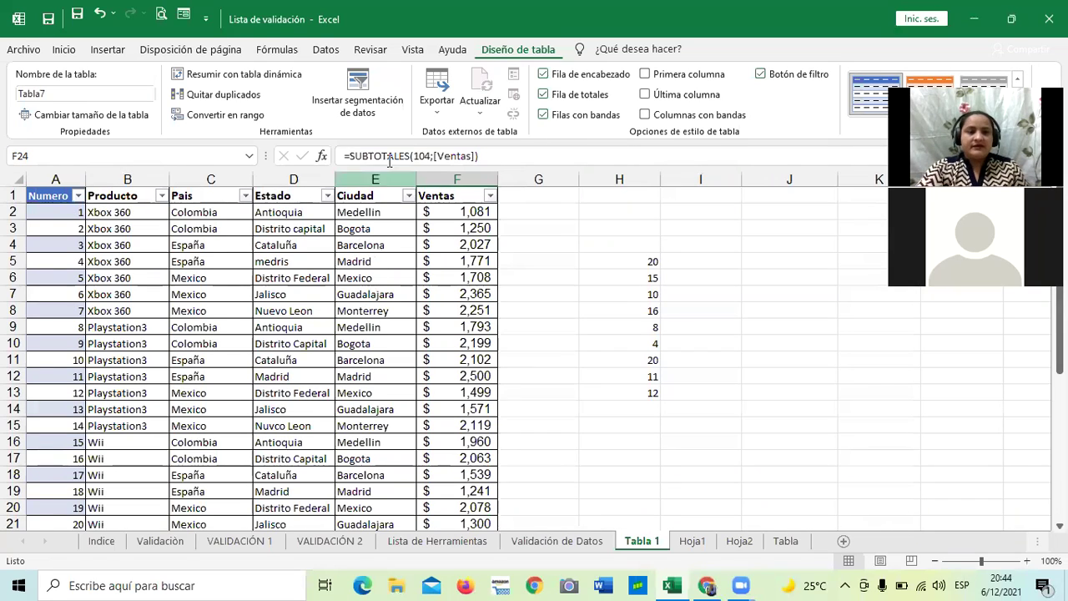
Step: Examine the sort and filter options of the Ventas, Ciudad, Estado, Pais and Producto columns without applying any
{"action": "left_click", "coordinate": [488, 197]}
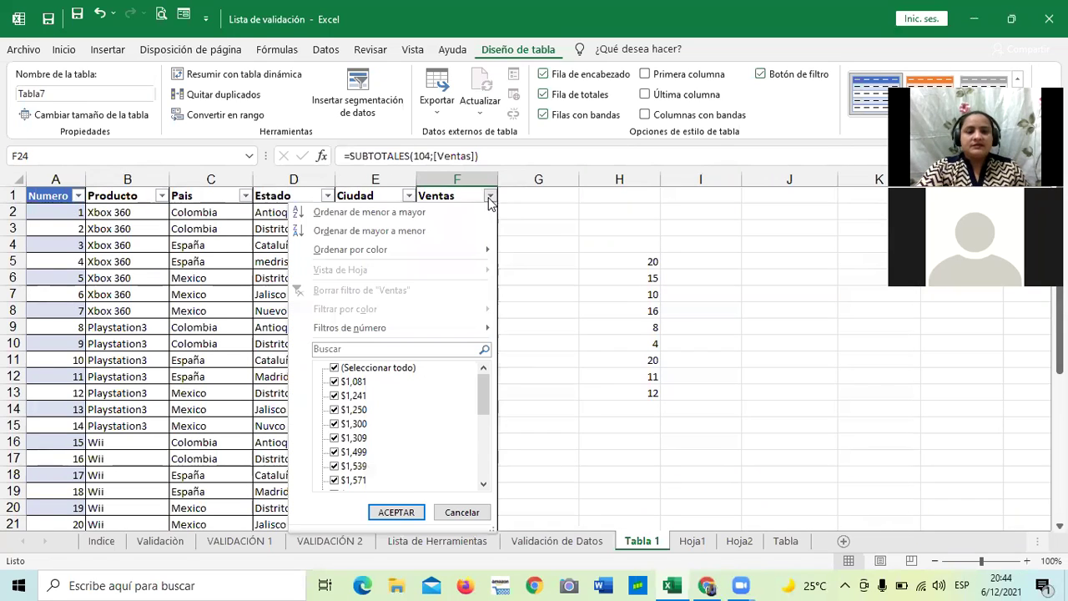
{"action": "left_click", "coordinate": [408, 197]}
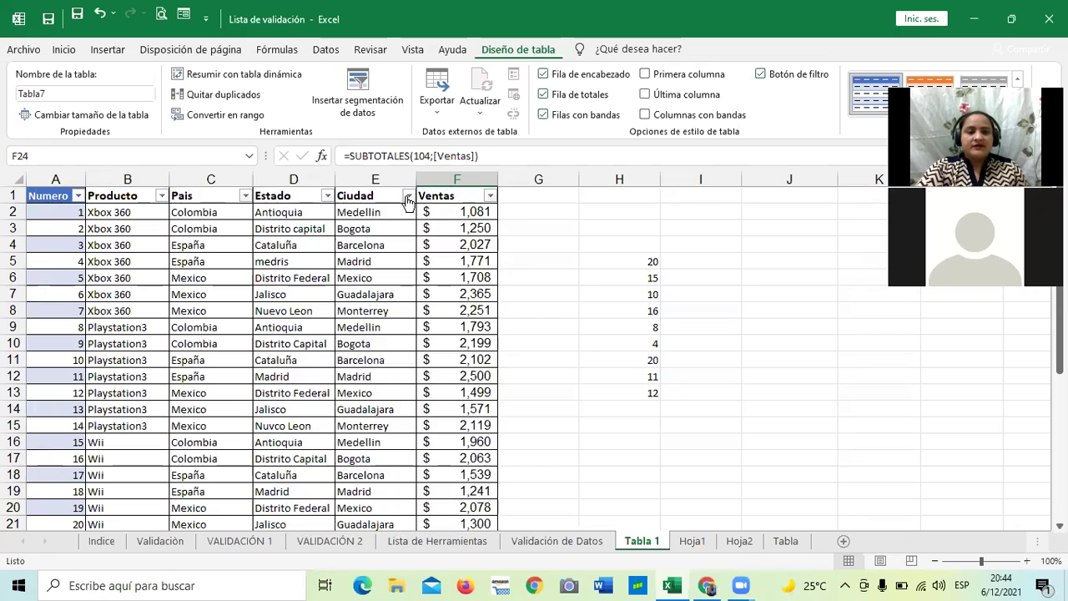
{"action": "left_click", "coordinate": [407, 197]}
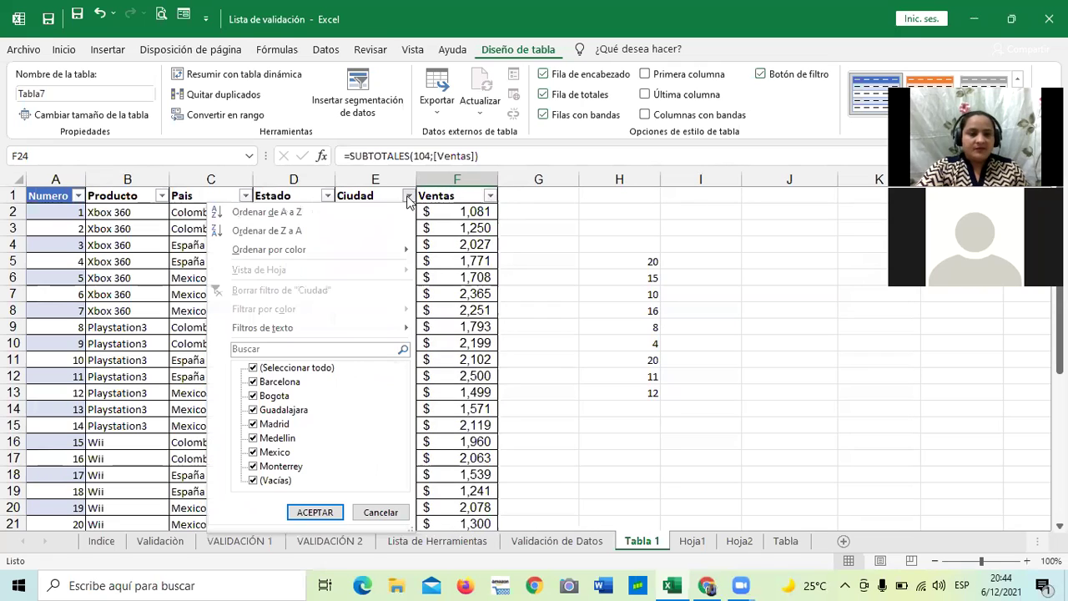
{"action": "left_click", "coordinate": [392, 516]}
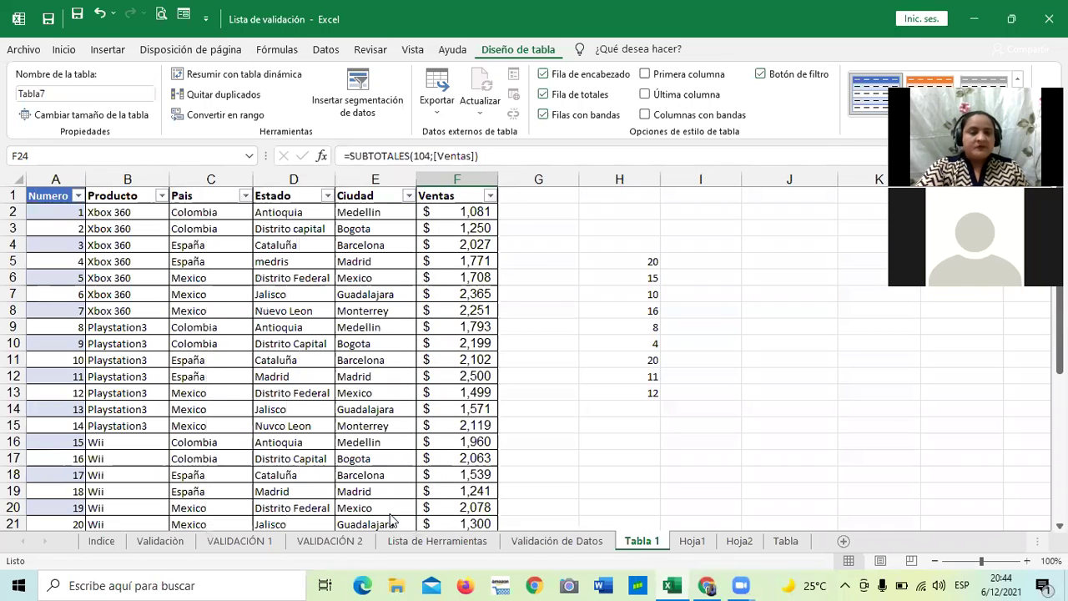
{"action": "left_click", "coordinate": [327, 197]}
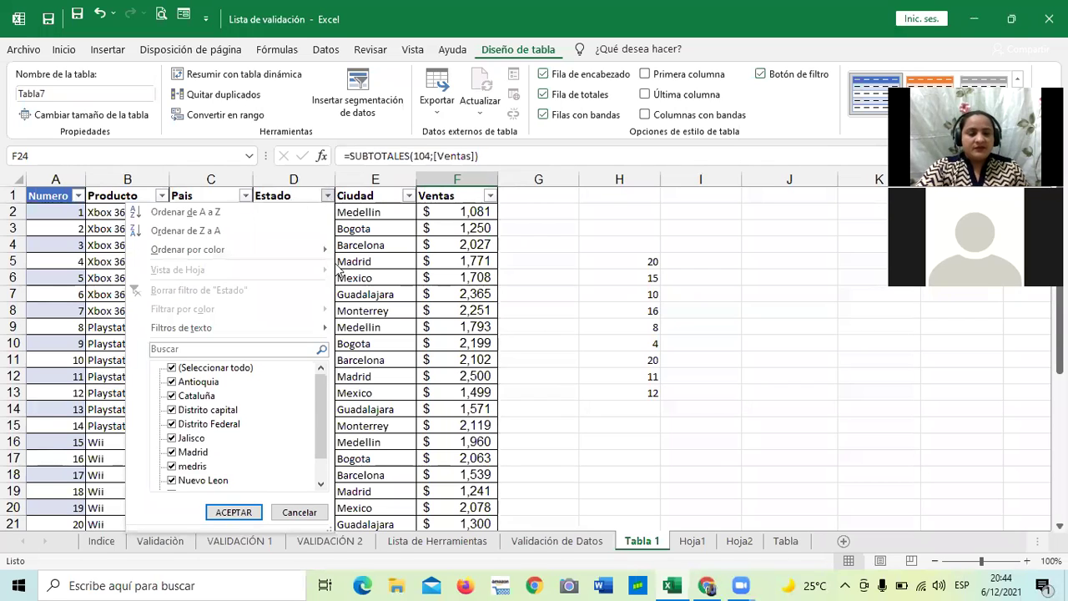
{"action": "left_click", "coordinate": [381, 283]}
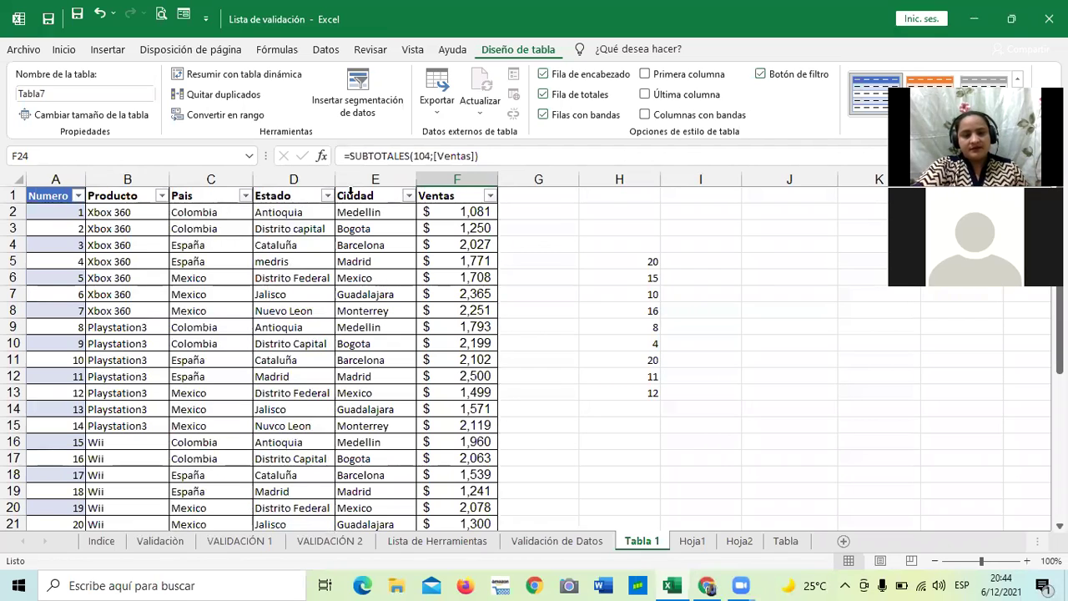
{"action": "left_click", "coordinate": [245, 196]}
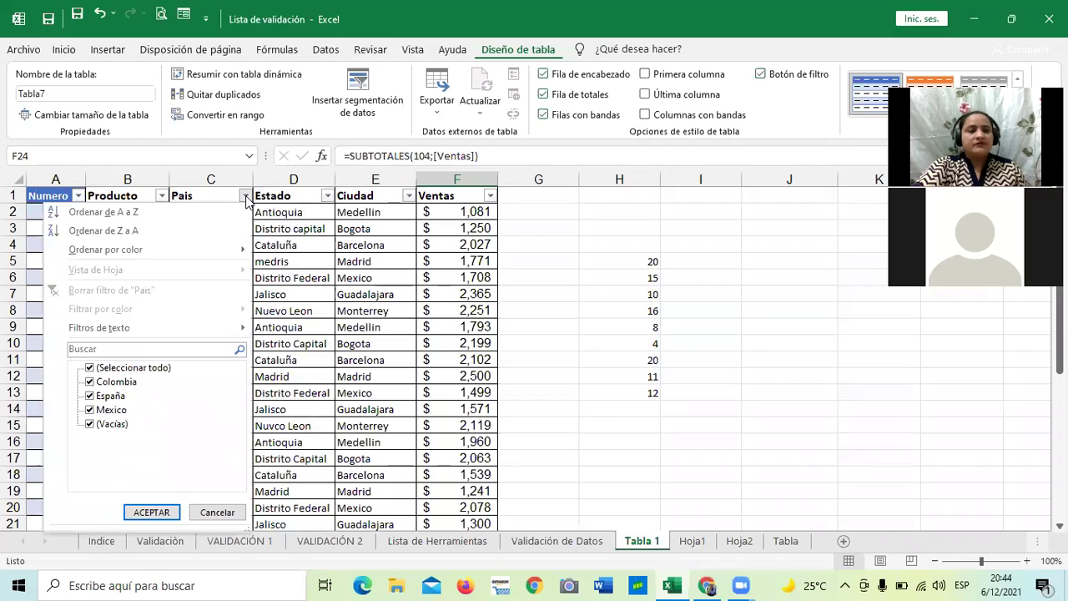
{"action": "left_click", "coordinate": [321, 277]}
{"action": "left_click", "coordinate": [161, 196]}
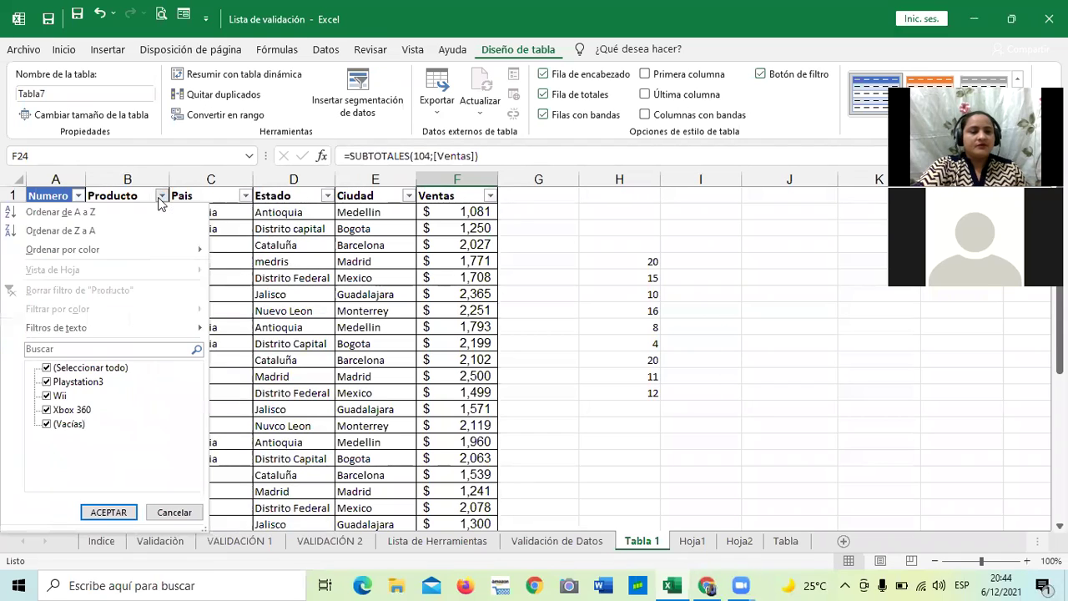
{"action": "left_click", "coordinate": [292, 308]}
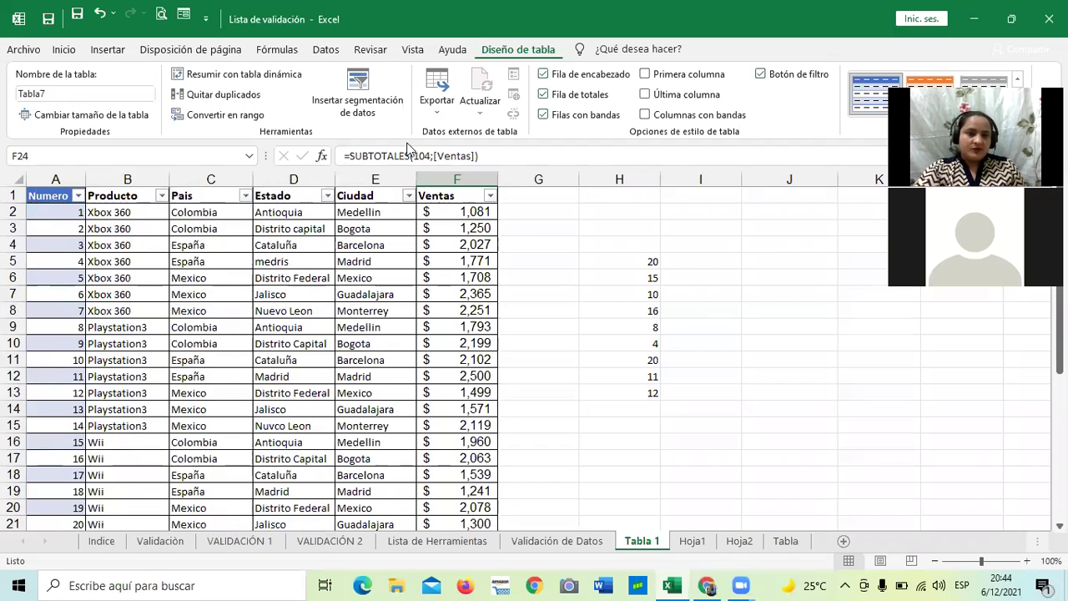
{"action": "left_click", "coordinate": [450, 580]}
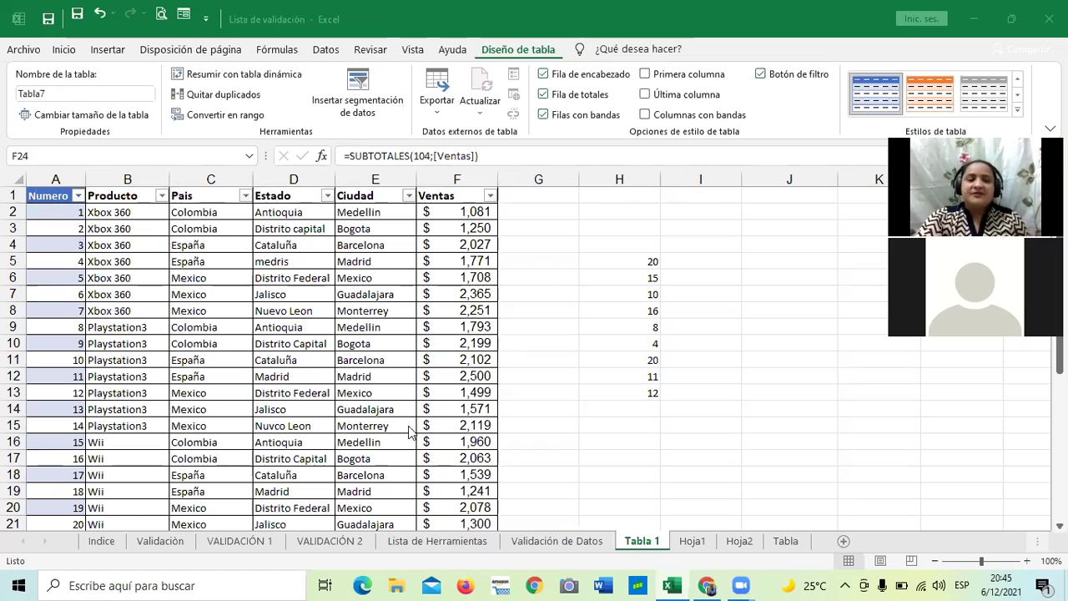
{"action": "scroll", "coordinate": [98, 257], "scroll_direction": "down", "scroll_amount": 3}
{"action": "scroll", "coordinate": [98, 257], "scroll_direction": "up", "scroll_amount": 3}
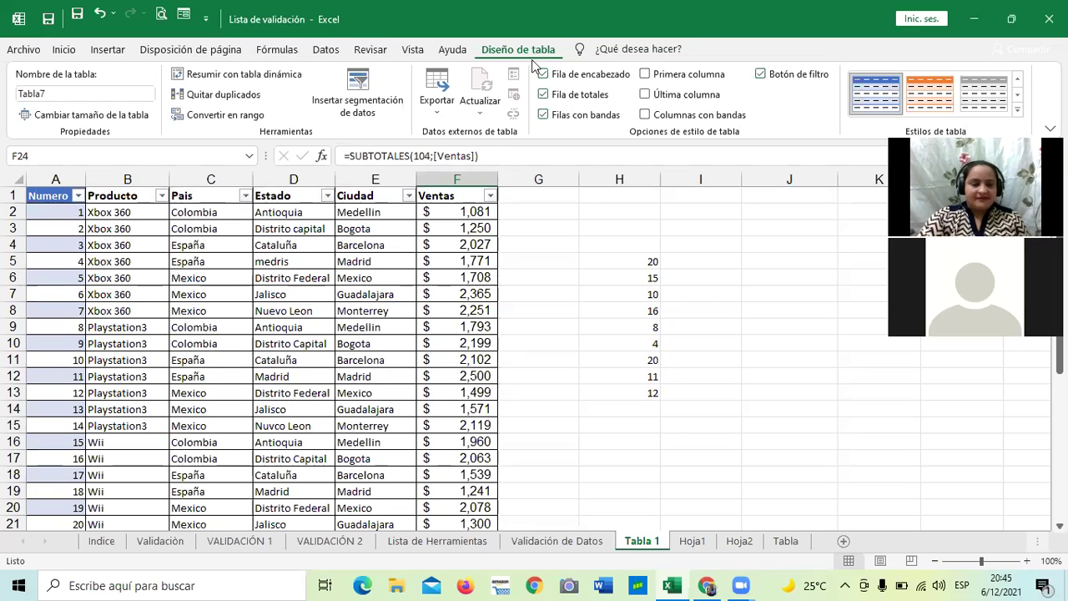
Step: Select the whole sales table A1:F24 and clear its table style
{"action": "left_click_drag", "start_coordinate": [47, 195], "coordinate": [294, 278]}
{"action": "left_click_drag", "start_coordinate": [361, 361], "coordinate": [474, 484]}
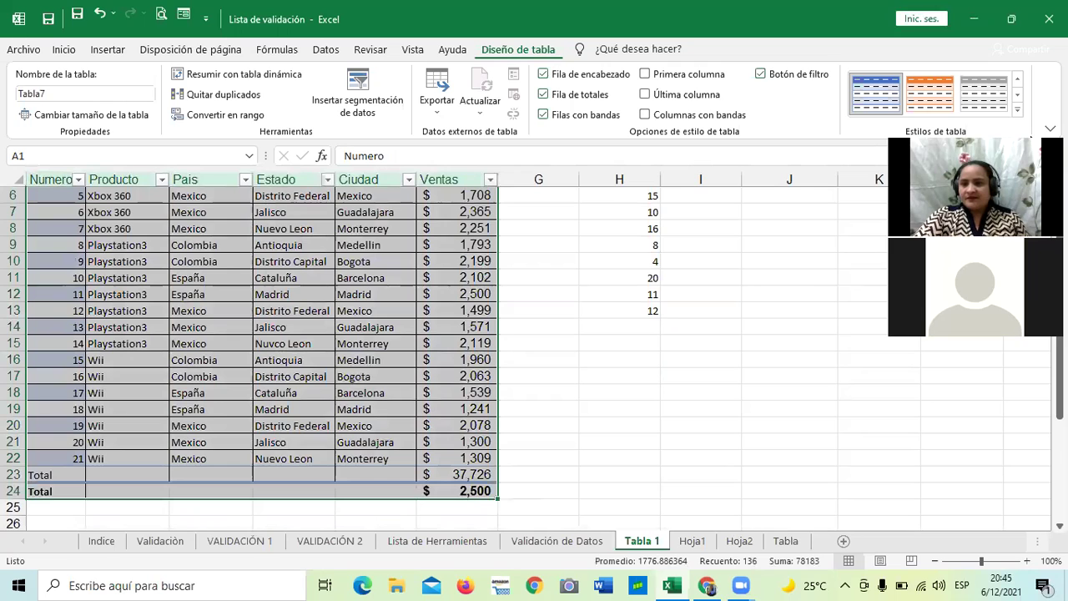
{"action": "left_click", "coordinate": [1019, 109]}
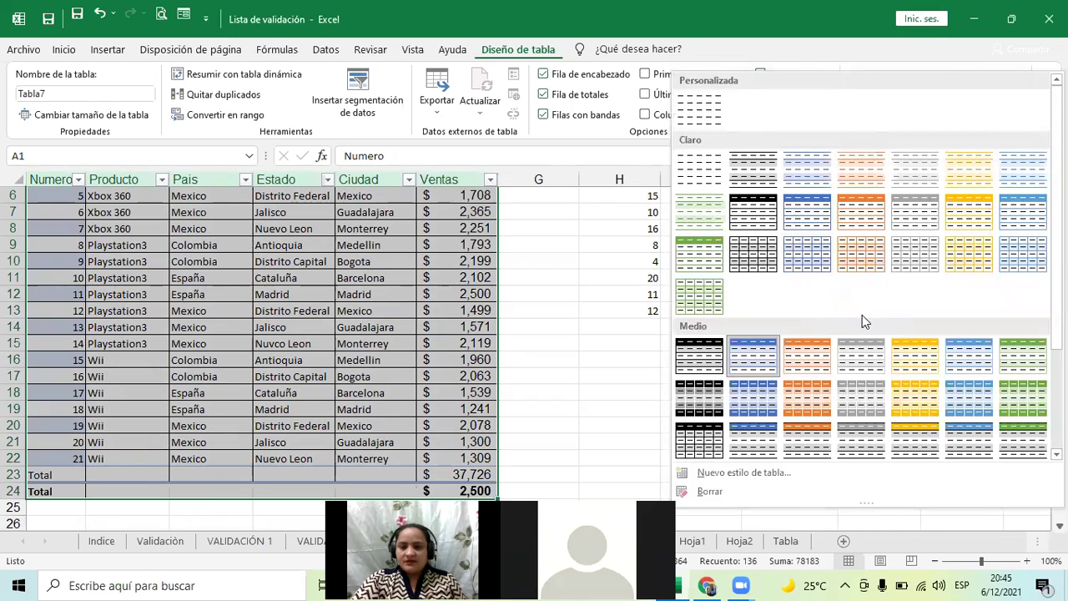
{"action": "left_click", "coordinate": [710, 491]}
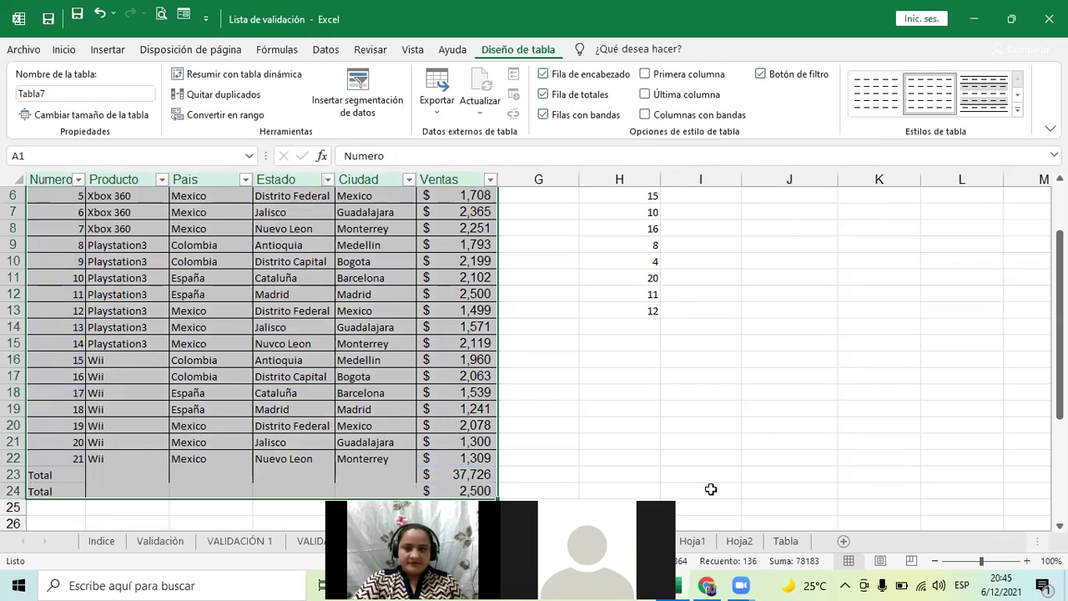
Step: Start a new table style and give its Primera franja de columnas element a solid green fill
{"action": "left_click", "coordinate": [1017, 111]}
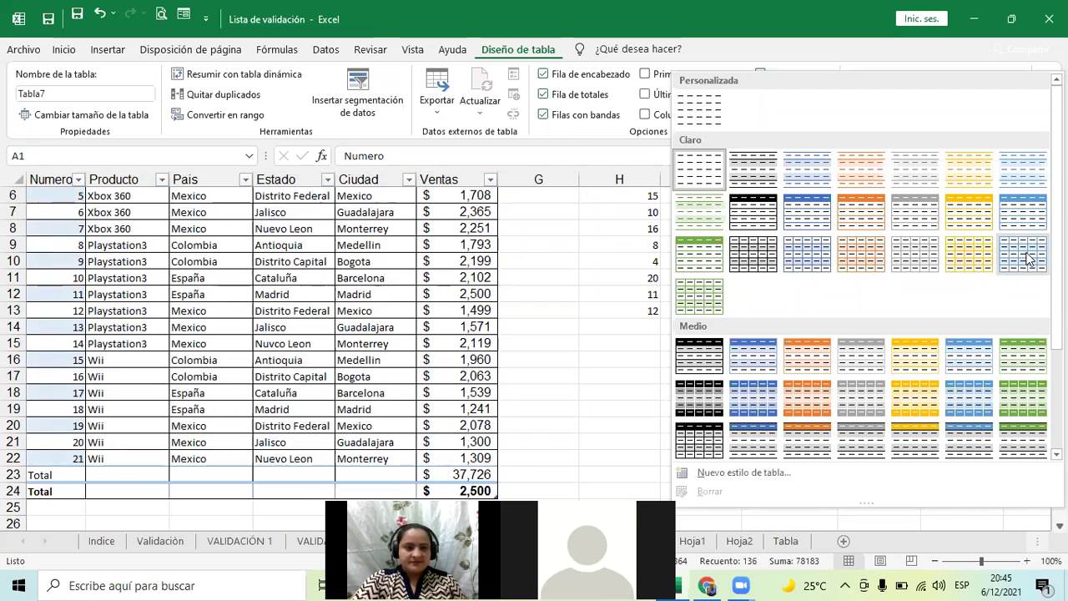
{"action": "left_click", "coordinate": [734, 472]}
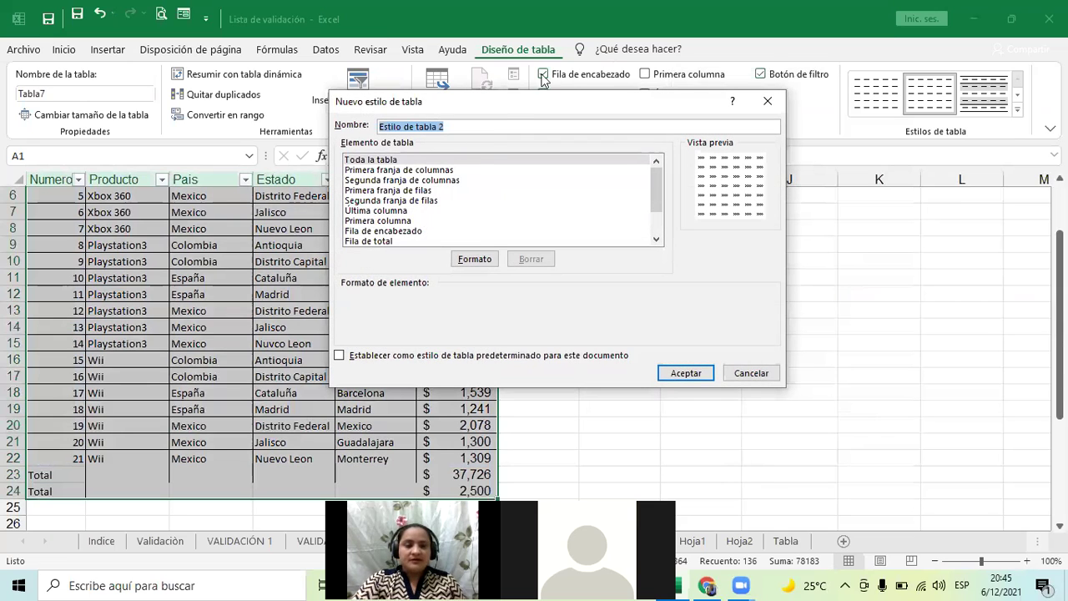
{"action": "left_click", "coordinate": [436, 171]}
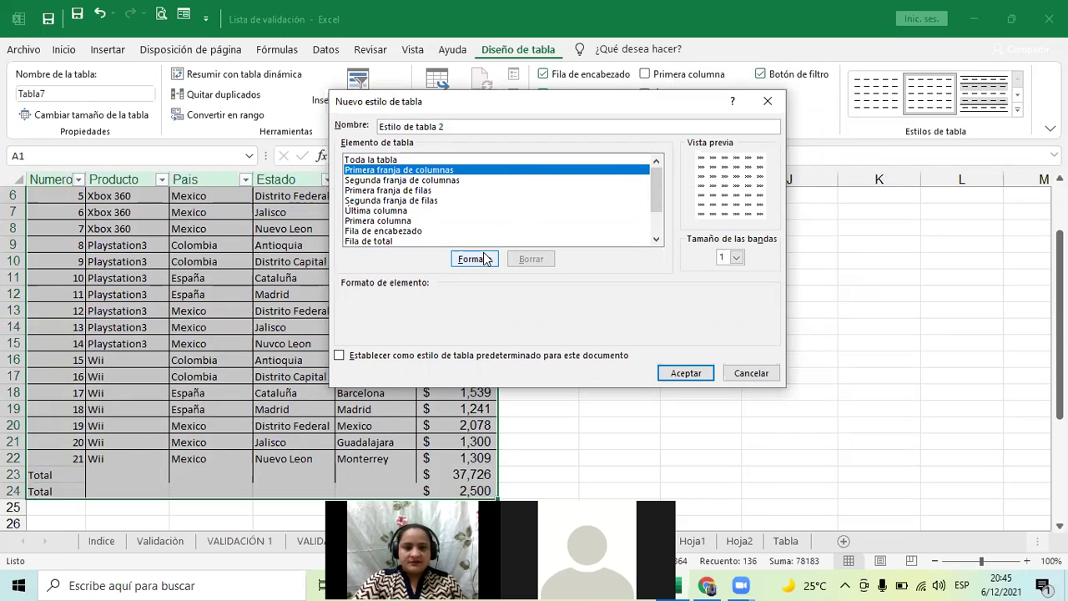
{"action": "left_click", "coordinate": [477, 260]}
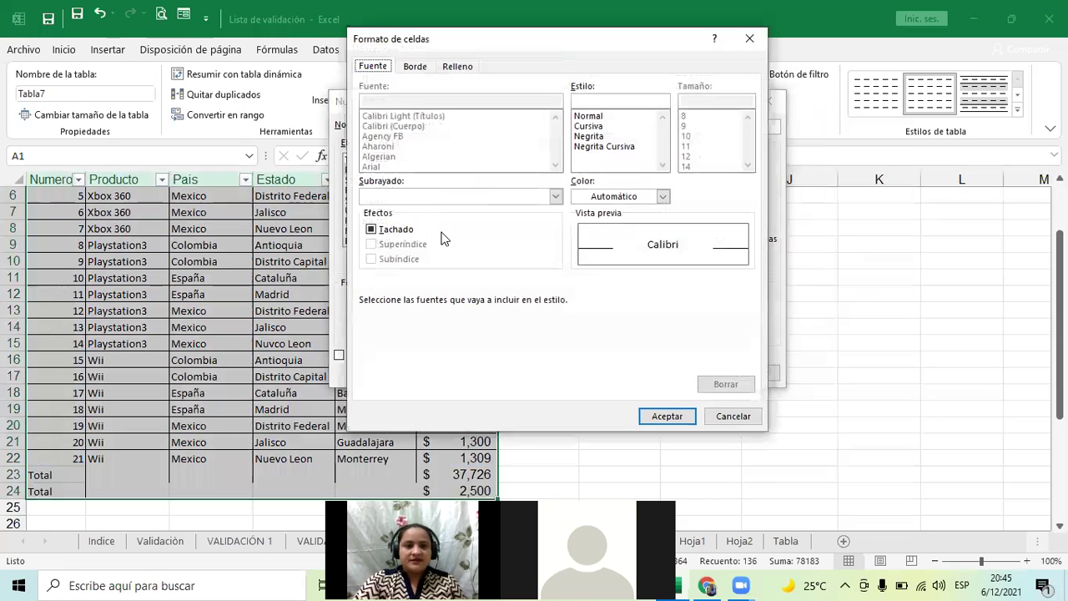
{"action": "left_click", "coordinate": [458, 69]}
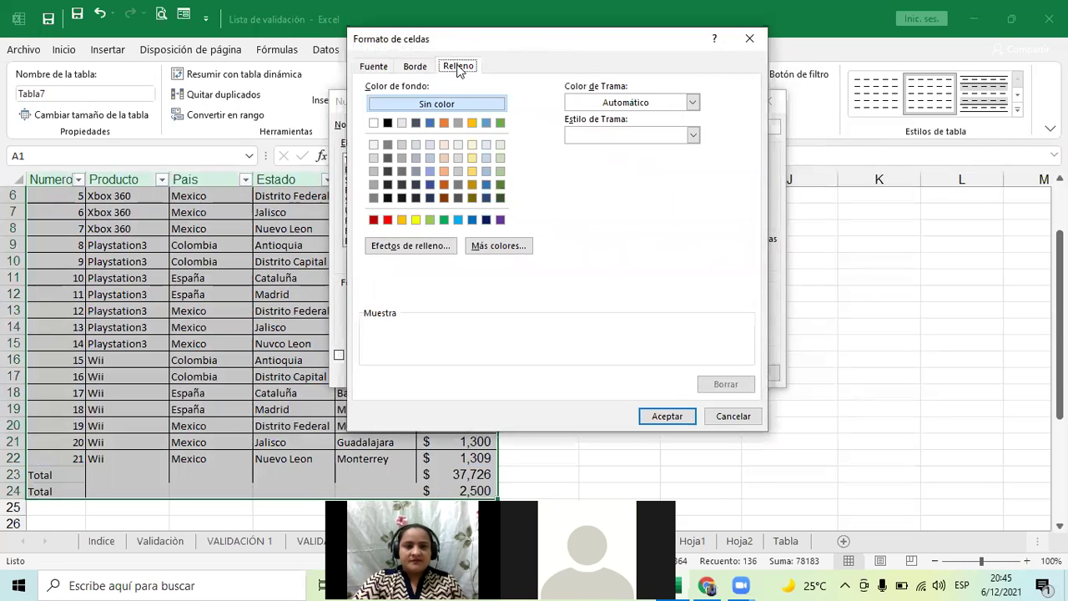
{"action": "left_click", "coordinate": [501, 123]}
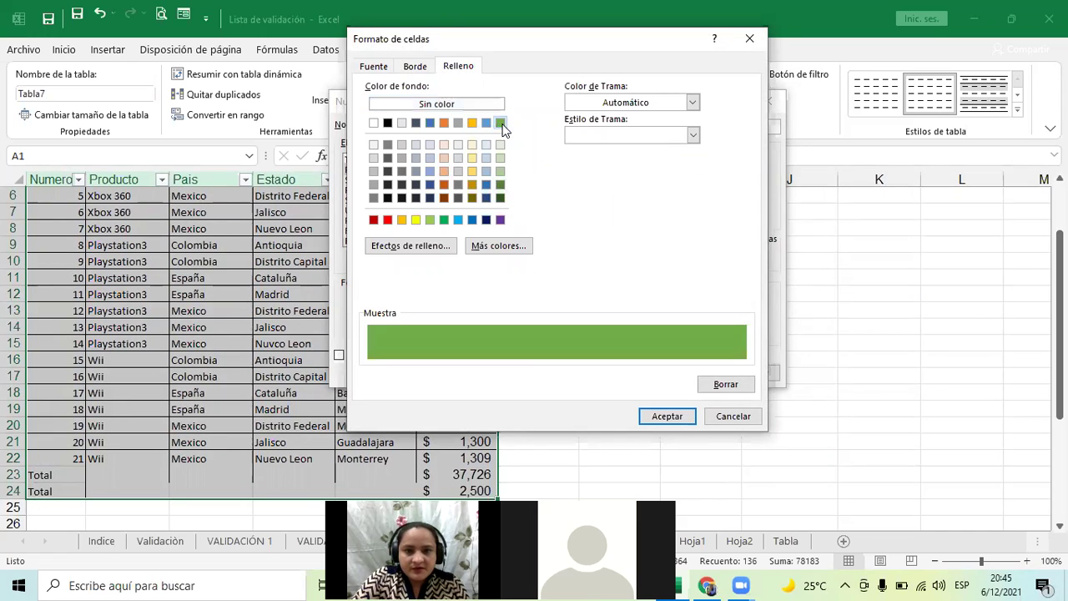
{"action": "left_click", "coordinate": [667, 417]}
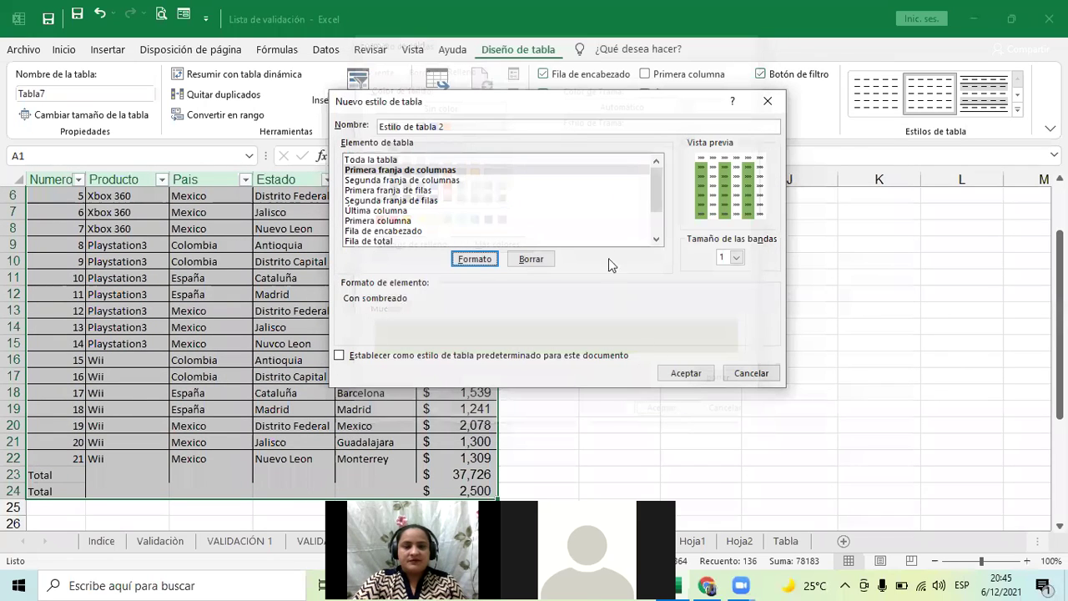
Step: Give the Última columna element of the new table style a gold fill
{"action": "left_click", "coordinate": [396, 211]}
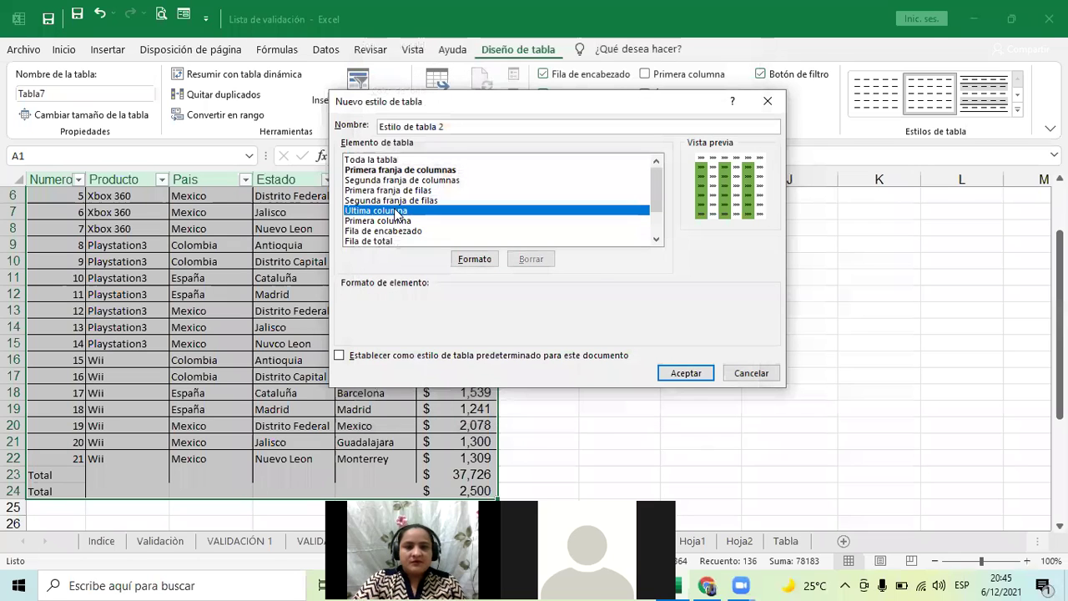
{"action": "left_click", "coordinate": [482, 260]}
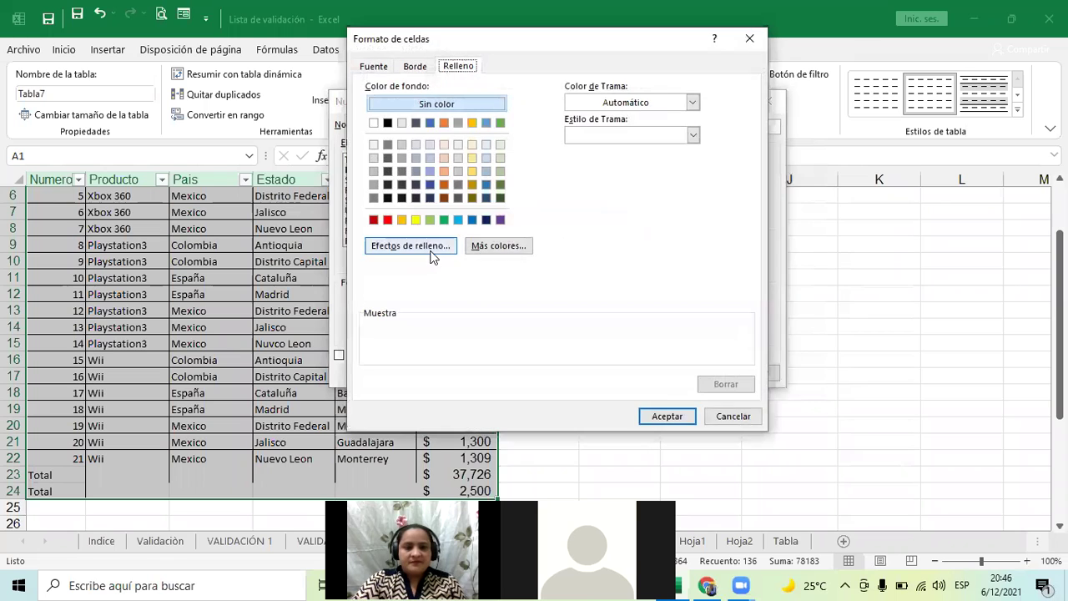
{"action": "left_click", "coordinate": [473, 124]}
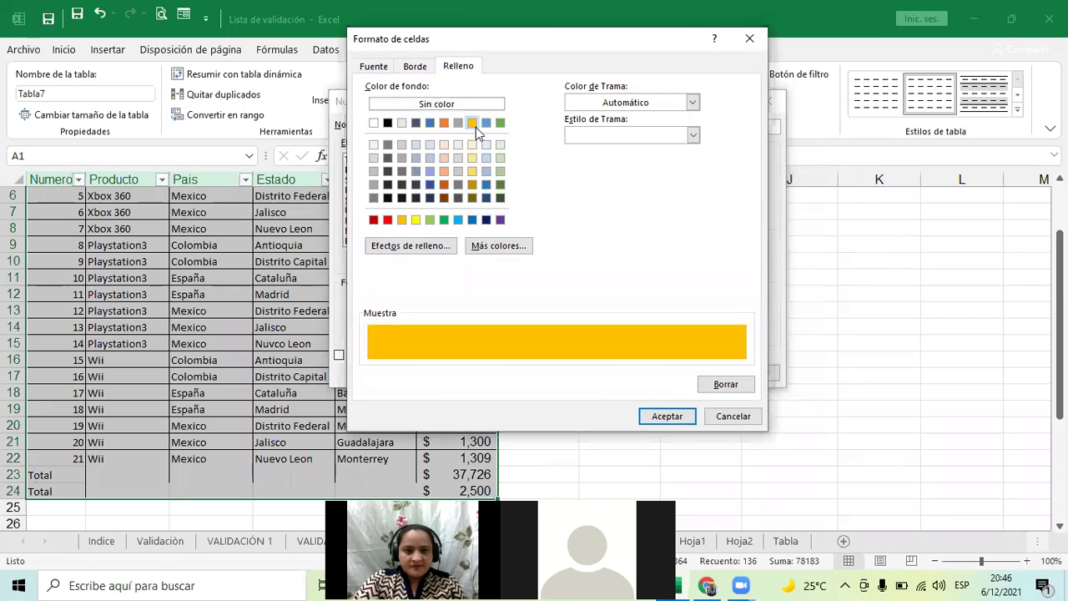
{"action": "left_click", "coordinate": [666, 417]}
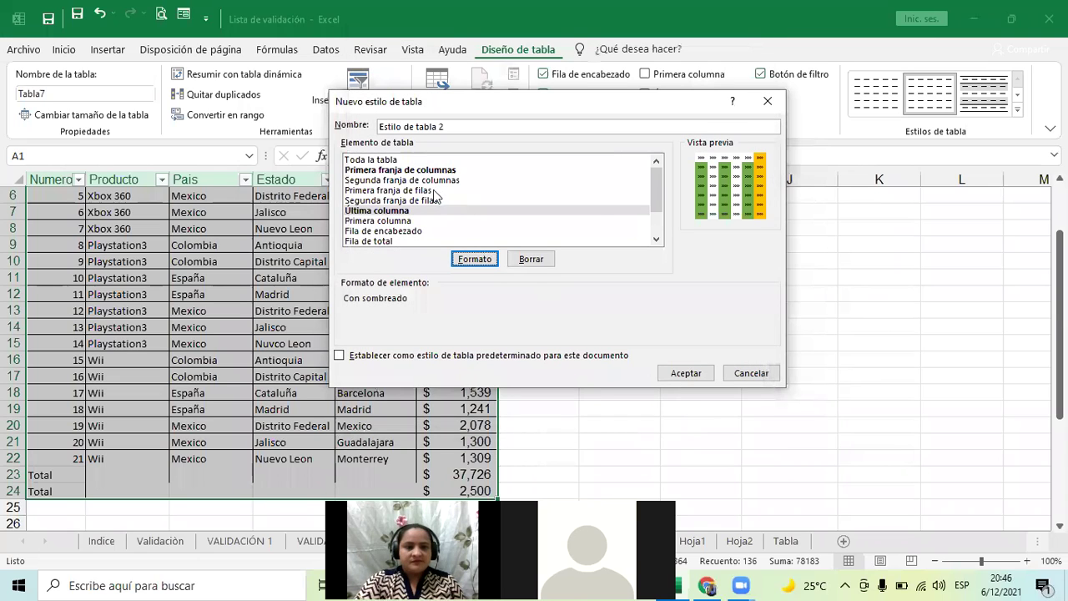
Step: Review the remaining table elements, save the new style as Estilo de tabla 2, and check the sales table on the sheet
{"action": "scroll", "coordinate": [415, 191], "scroll_direction": "down", "scroll_amount": 2}
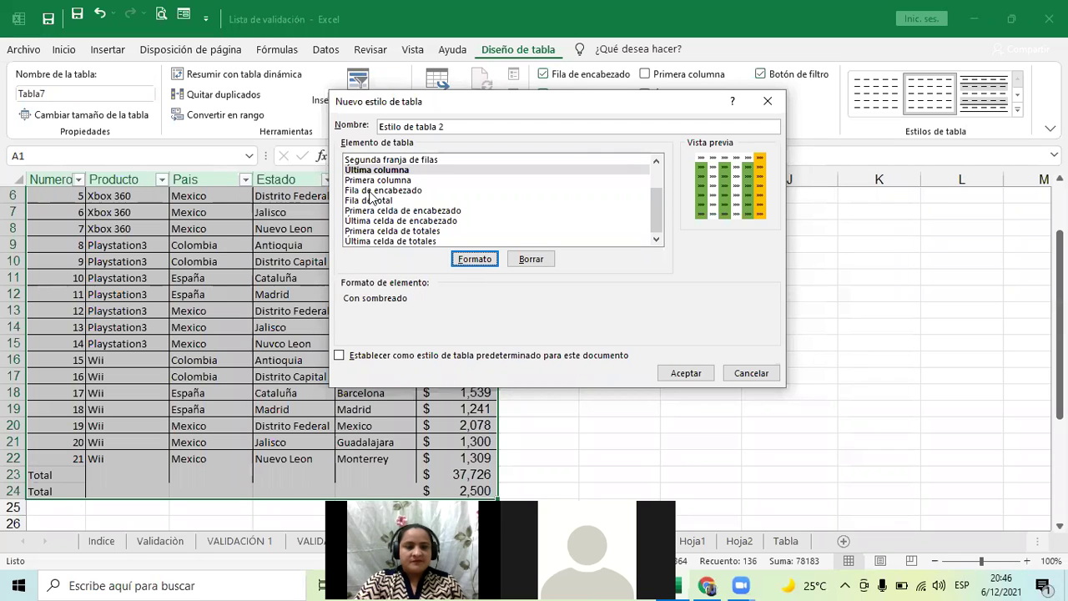
{"action": "scroll", "coordinate": [649, 194], "scroll_direction": "up", "scroll_amount": 2}
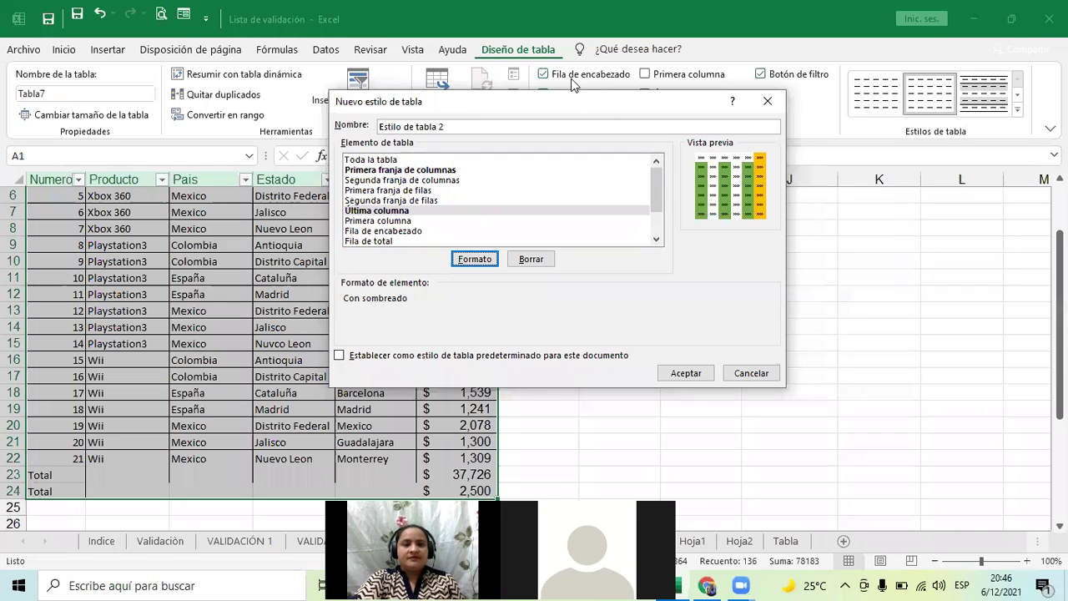
{"action": "left_click", "coordinate": [694, 372]}
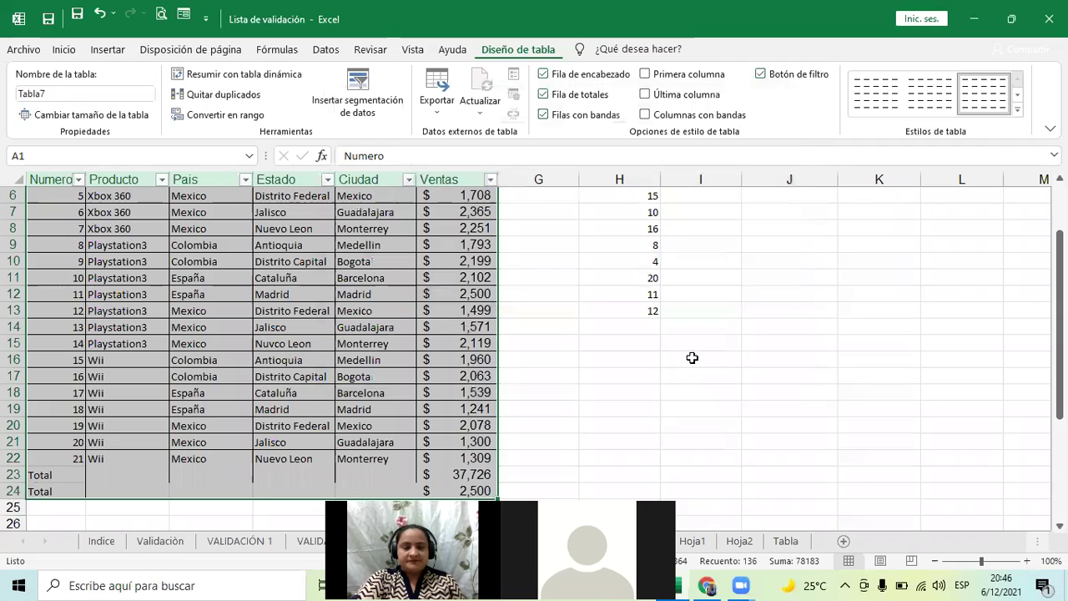
{"action": "left_click", "coordinate": [692, 358]}
{"action": "scroll", "coordinate": [691, 357], "scroll_direction": "down", "scroll_amount": 5}
{"action": "scroll", "coordinate": [692, 357], "scroll_direction": "up", "scroll_amount": 7}
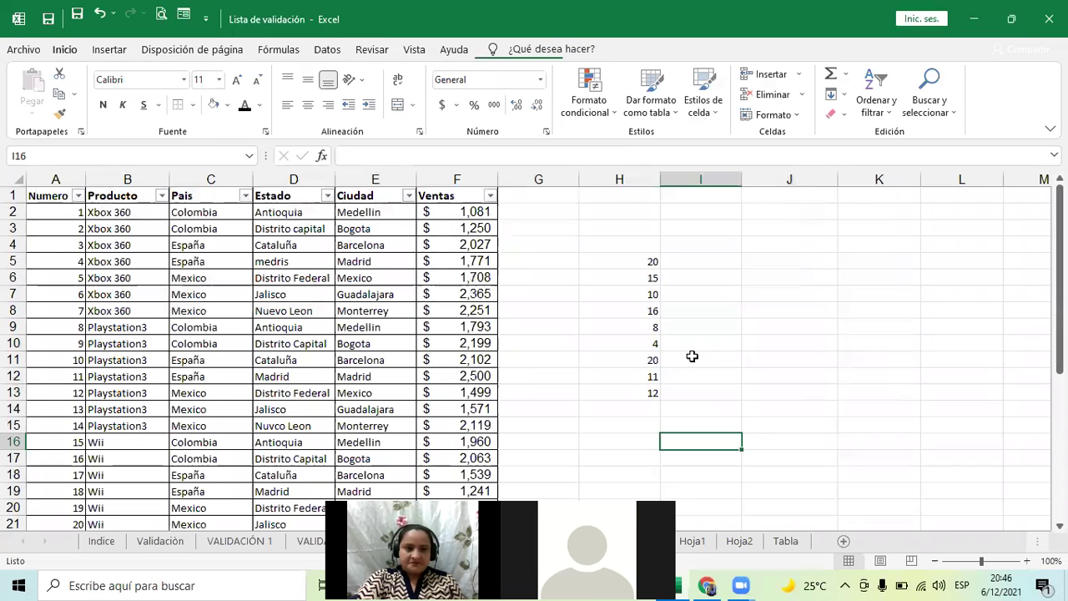
{"action": "left_click", "coordinate": [283, 261]}
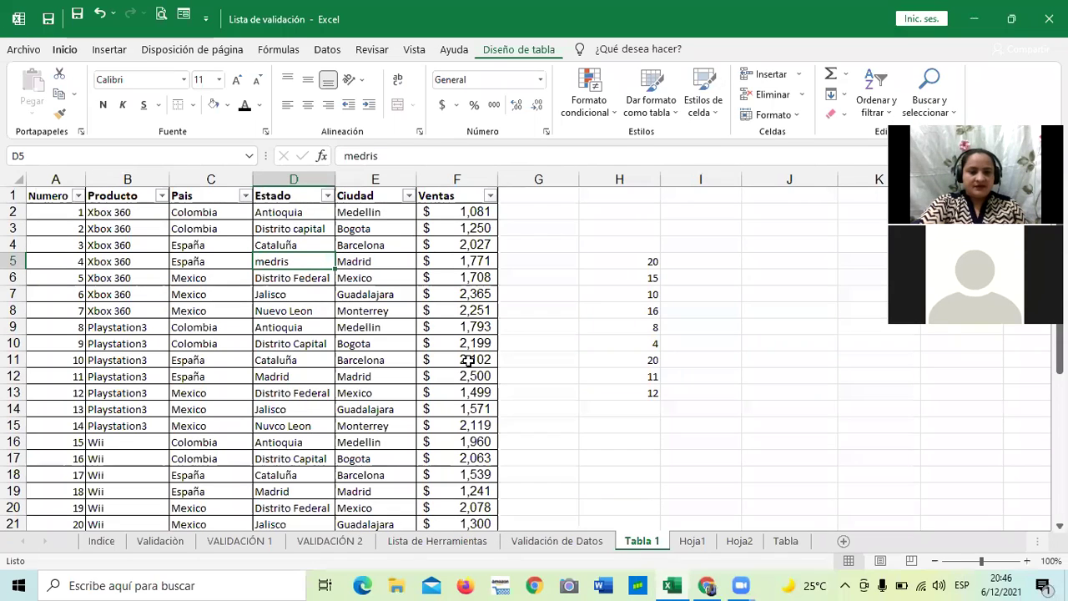
{"action": "key", "text": "Down"}
{"action": "key", "text": "Right"}
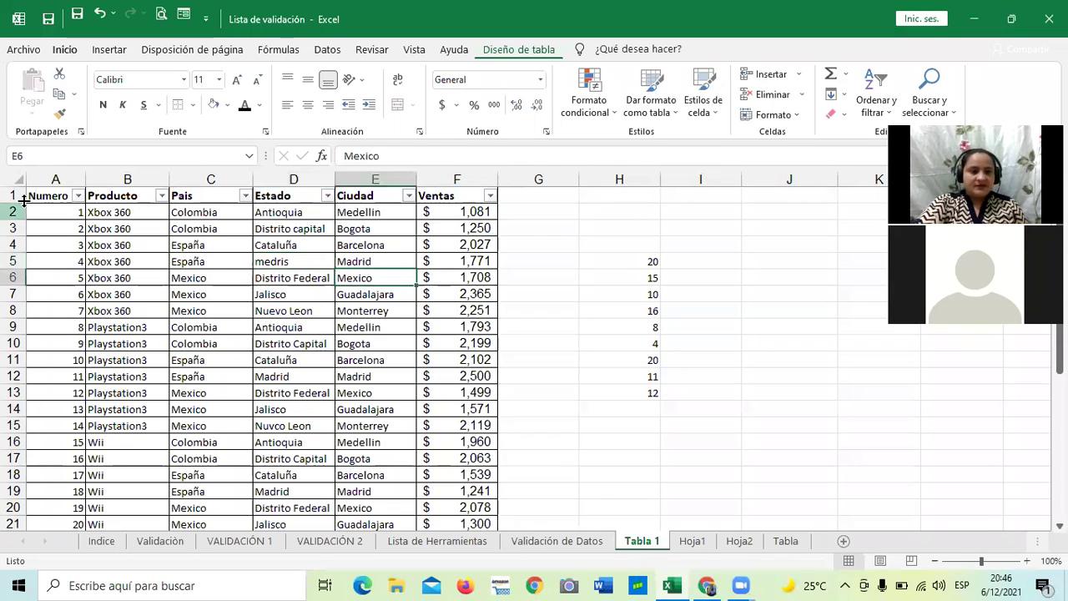
Step: Fill the whole sales table A1:F24 with the lightest Azul, Énfasis 1 theme color
{"action": "left_click", "coordinate": [38, 196]}
{"action": "left_click", "coordinate": [145, 326]}
{"action": "left_click_drag", "start_coordinate": [59, 198], "coordinate": [479, 492]}
{"action": "left_click", "coordinate": [227, 106]}
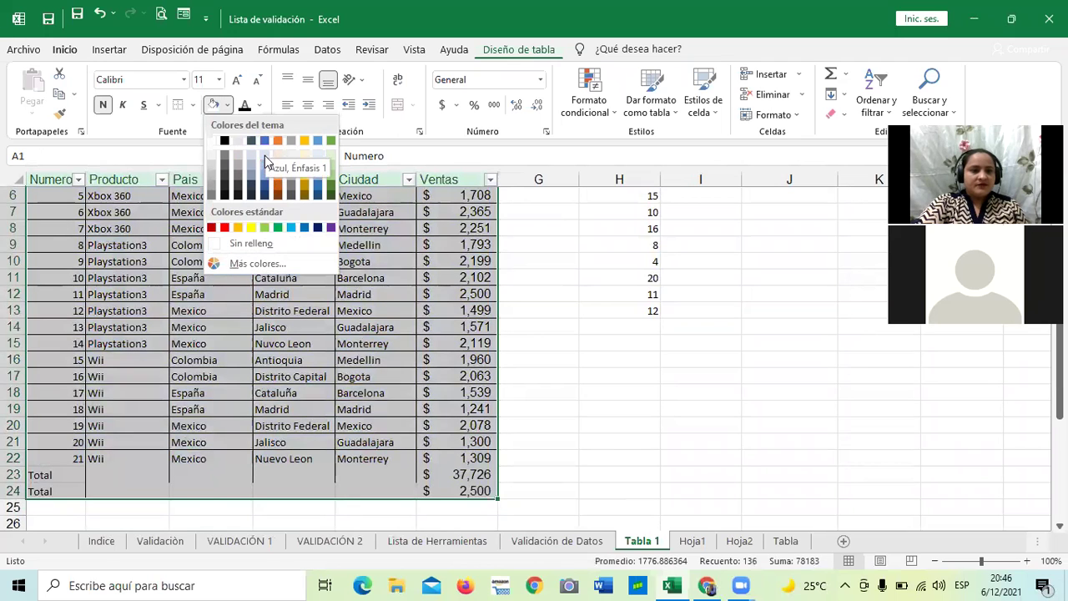
{"action": "left_click", "coordinate": [265, 165]}
{"action": "scroll", "coordinate": [503, 408], "scroll_direction": "up", "scroll_amount": 2}
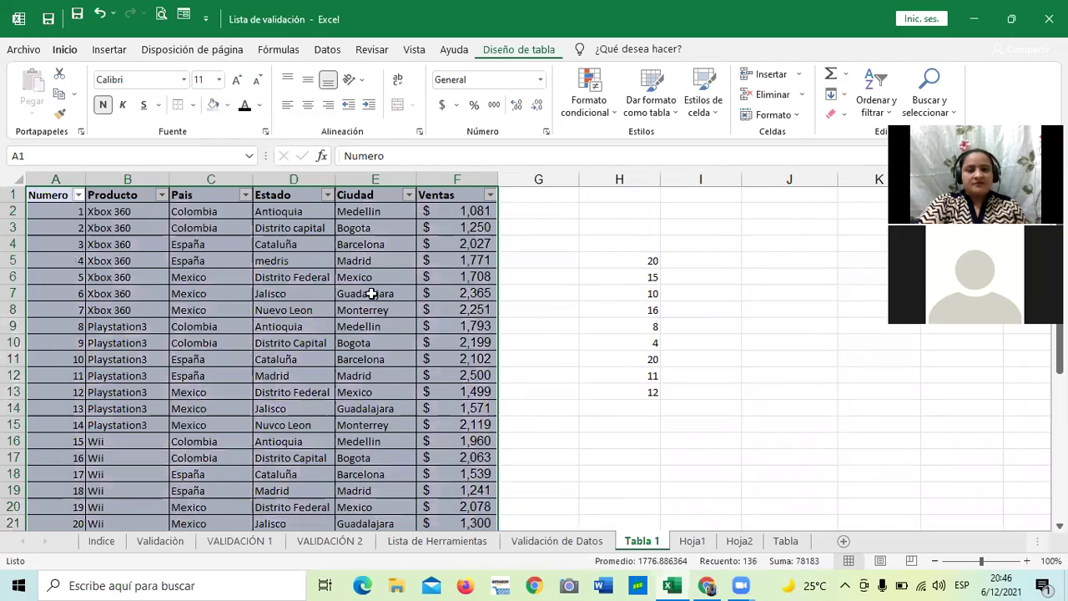
{"action": "left_click", "coordinate": [330, 294]}
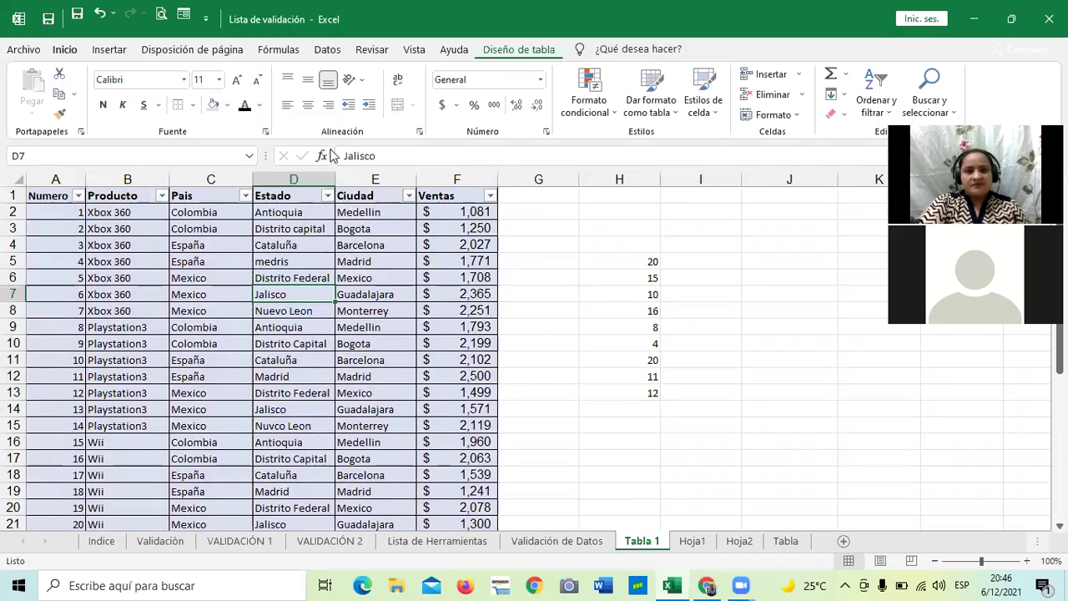
Step: Apply the green Claro table style with a solid header to the sales table and check the result down to the totals row
{"action": "left_click", "coordinate": [275, 261]}
{"action": "left_click", "coordinate": [513, 50]}
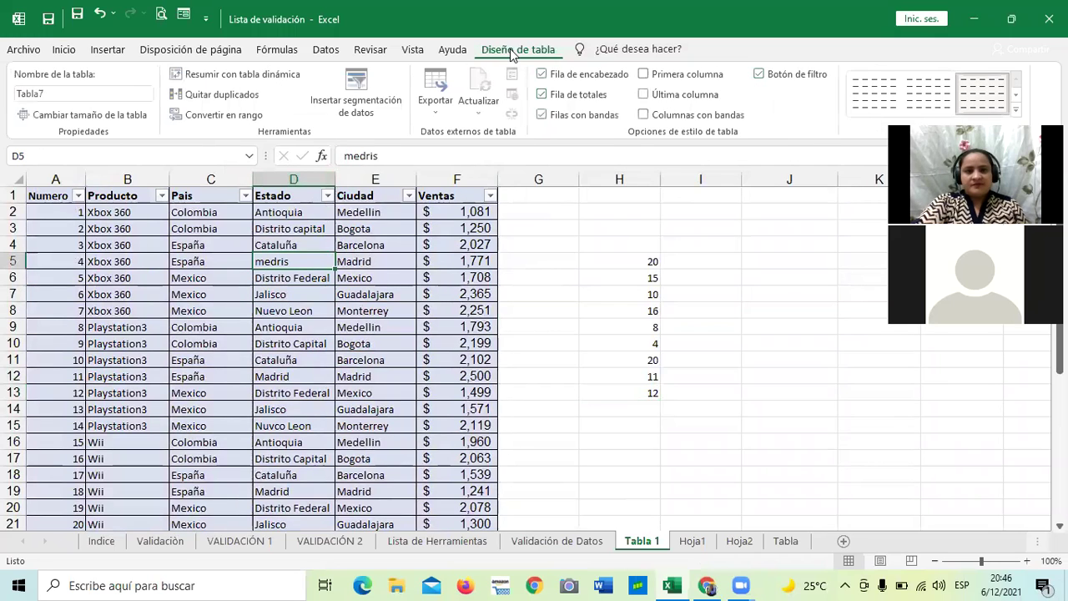
{"action": "left_click", "coordinate": [1017, 110]}
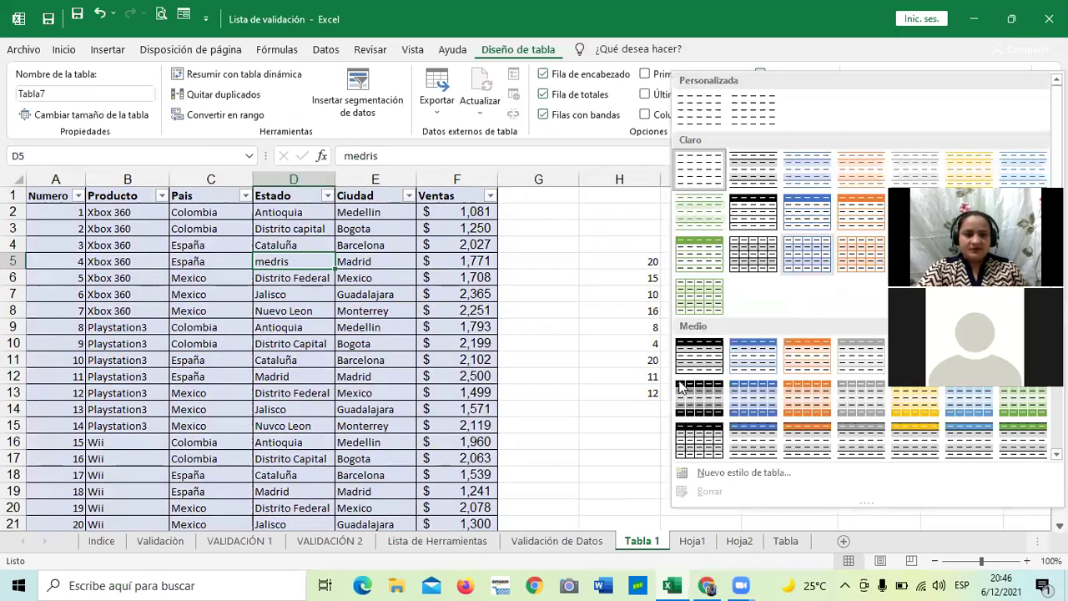
{"action": "left_click", "coordinate": [701, 259]}
{"action": "left_click", "coordinate": [604, 378]}
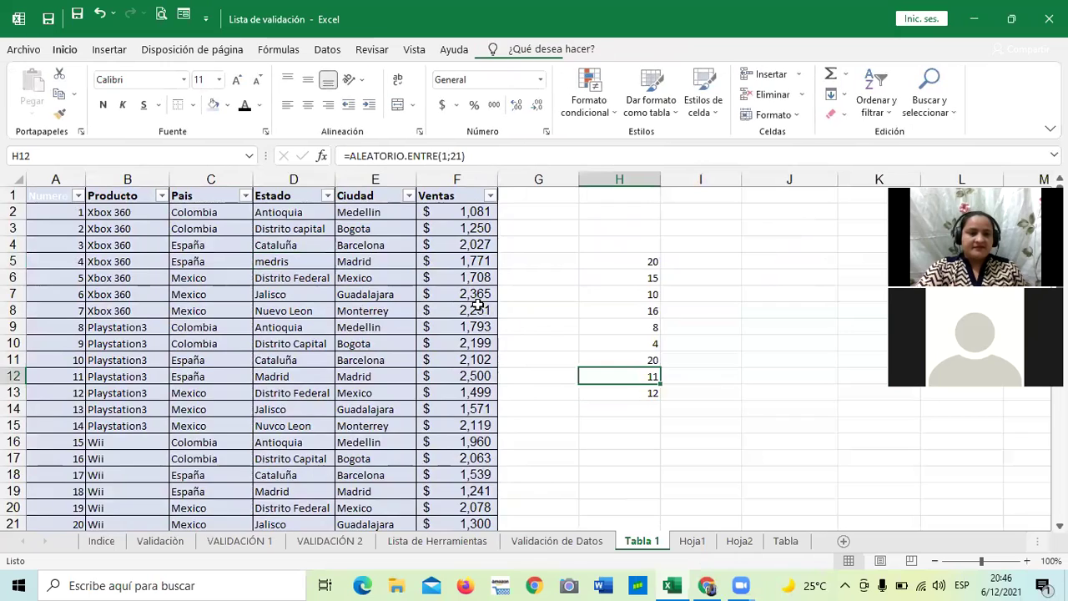
{"action": "scroll", "coordinate": [584, 367], "scroll_direction": "down", "scroll_amount": 3}
{"action": "scroll", "coordinate": [509, 362], "scroll_direction": "up", "scroll_amount": 1}
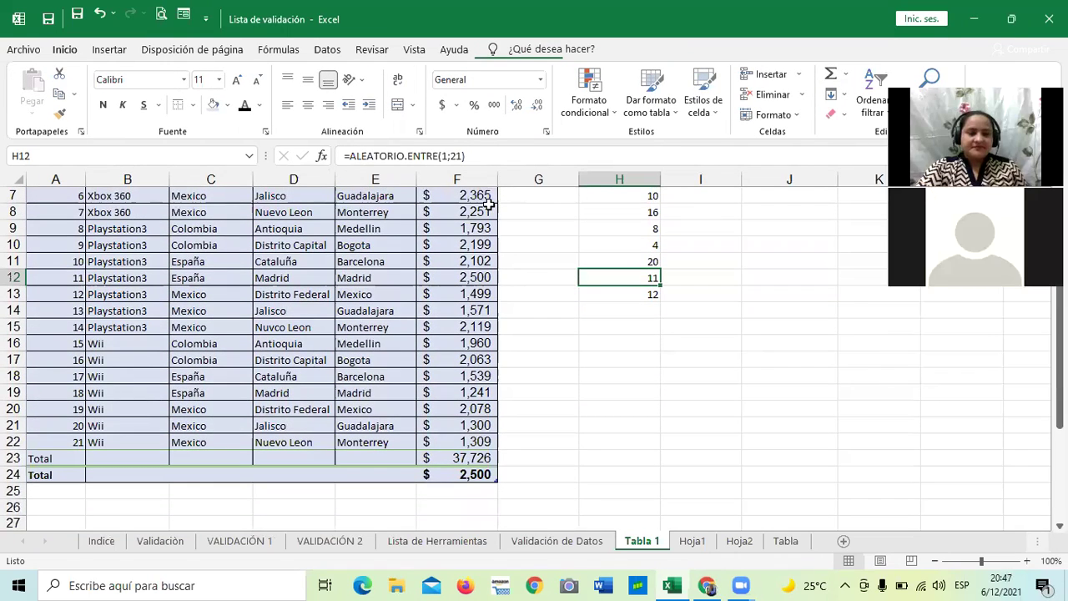
{"action": "scroll", "coordinate": [512, 179], "scroll_direction": "up", "scroll_amount": 2}
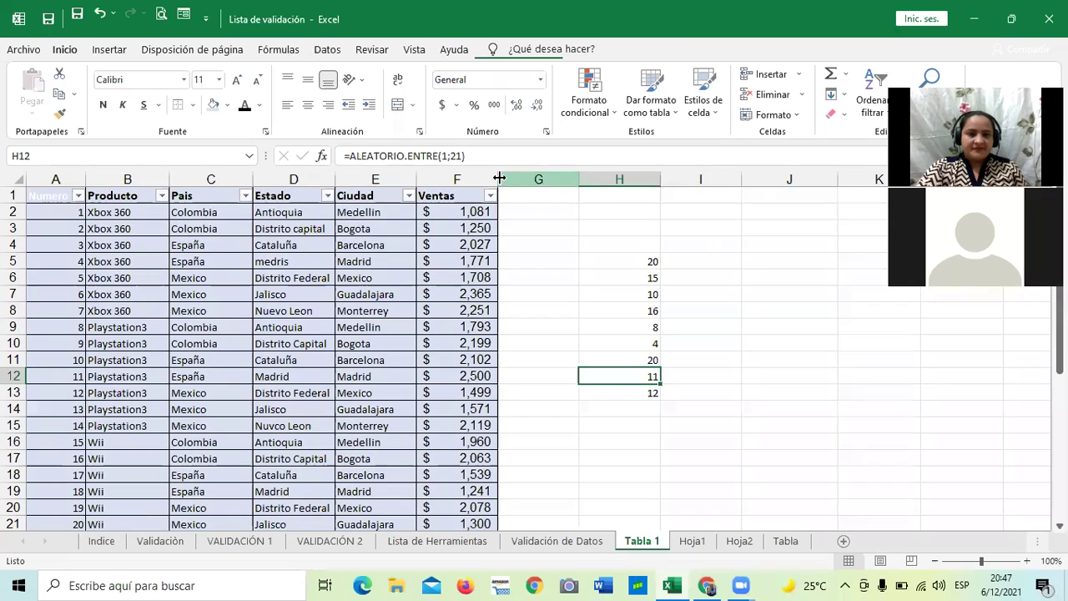
Step: Insert a slicer for the Estado field of the sales table
{"action": "left_click", "coordinate": [239, 262]}
{"action": "left_click", "coordinate": [519, 49]}
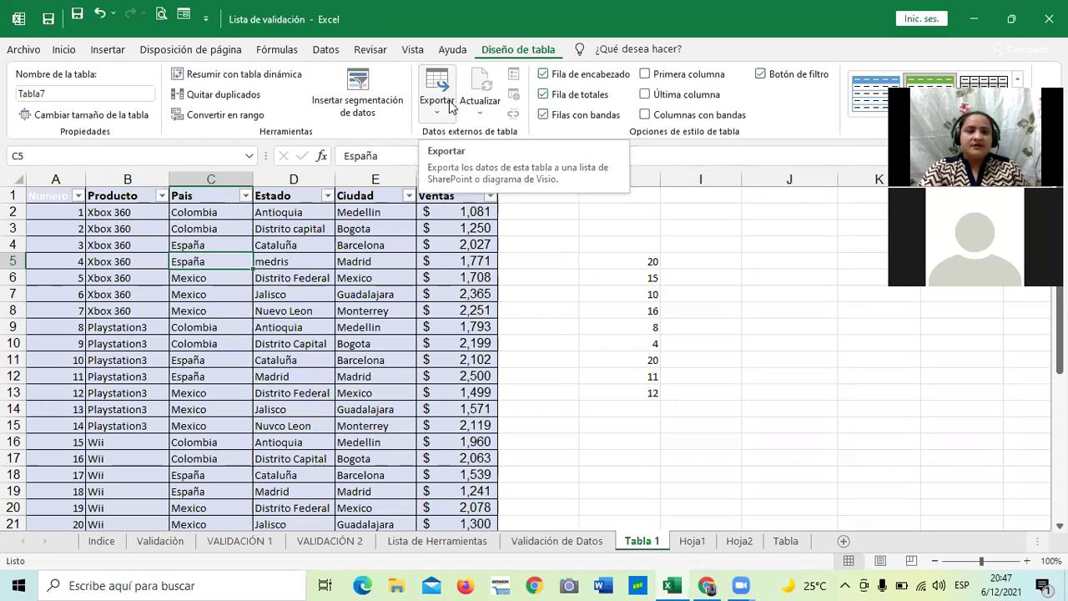
{"action": "left_click", "coordinate": [377, 102]}
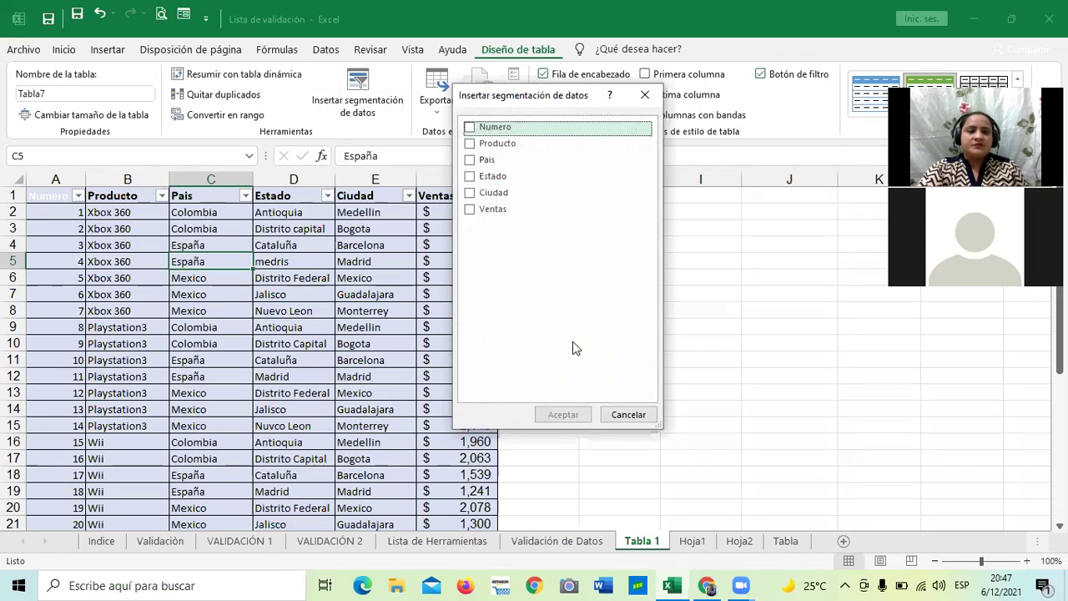
{"action": "left_click", "coordinate": [470, 177]}
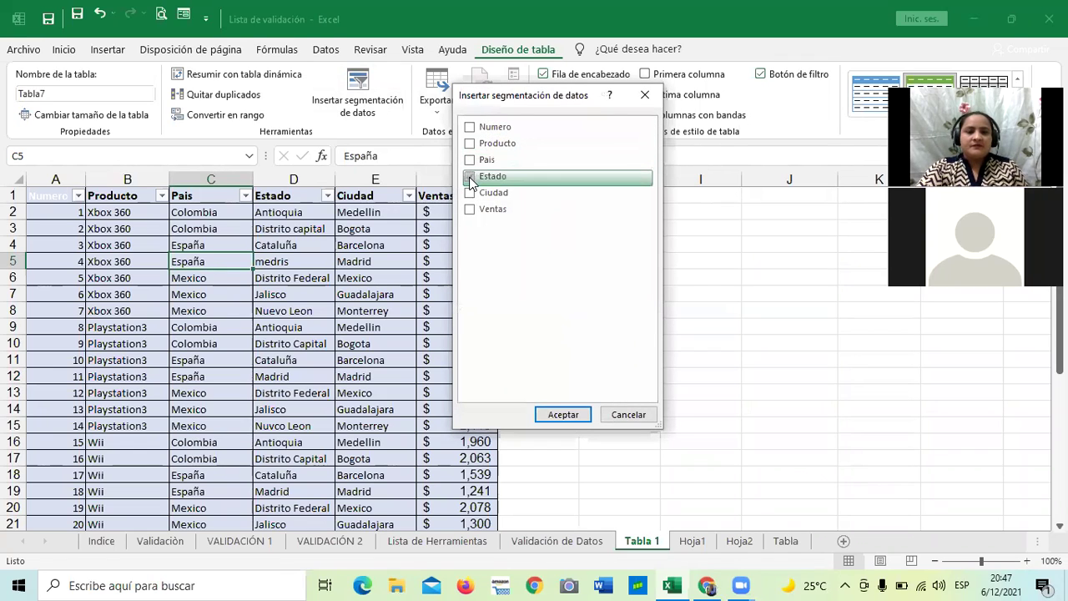
{"action": "left_click", "coordinate": [566, 417]}
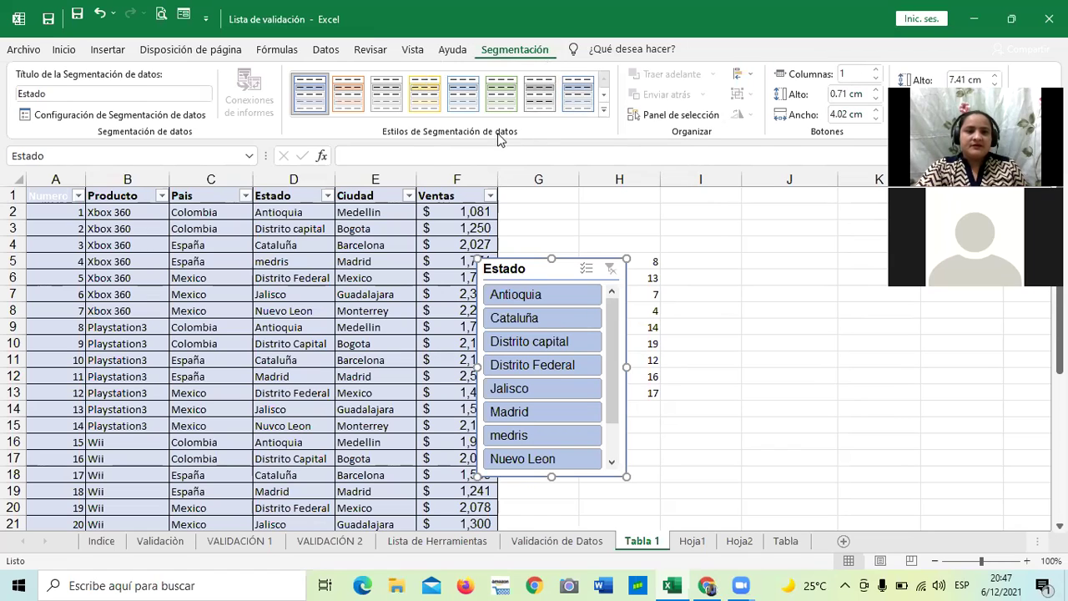
Step: Apply the orange Oscuro slicer style to the Estado slicer and look through its list of items
{"action": "left_click", "coordinate": [604, 111]}
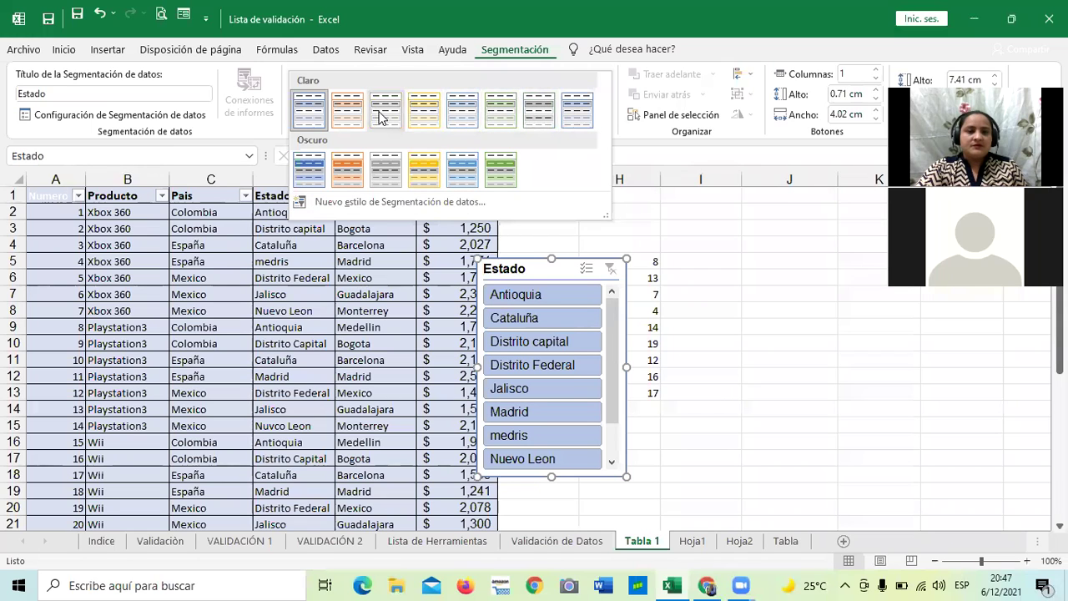
{"action": "left_click", "coordinate": [350, 159]}
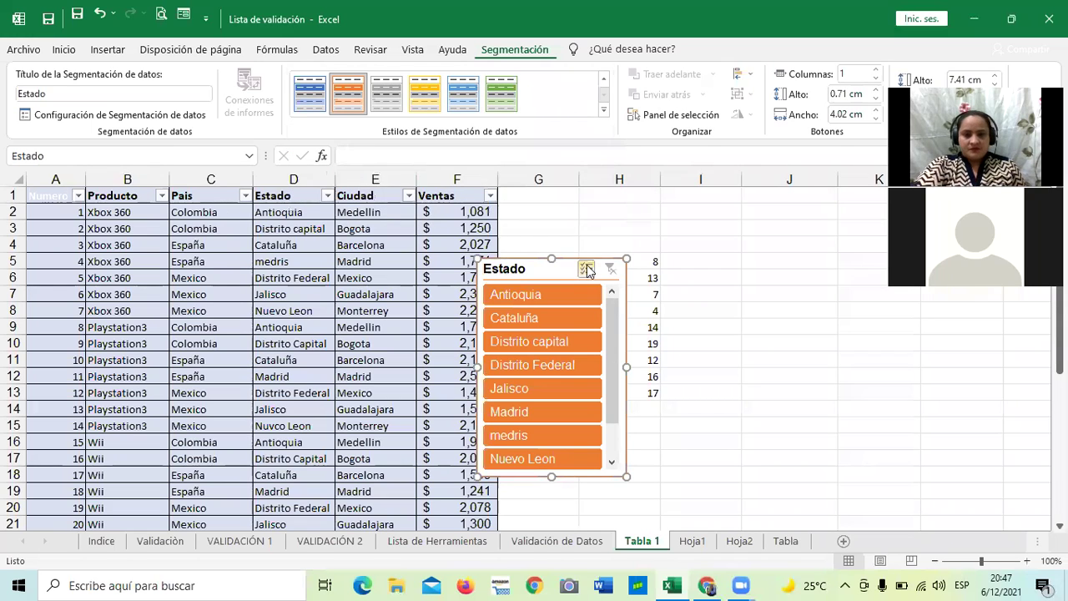
{"action": "mouse_move", "coordinate": [552, 268]}
{"action": "left_mouse_down"}
{"action": "mouse_move", "coordinate": [565, 210]}
{"action": "mouse_move", "coordinate": [552, 268]}
{"action": "left_mouse_up"}
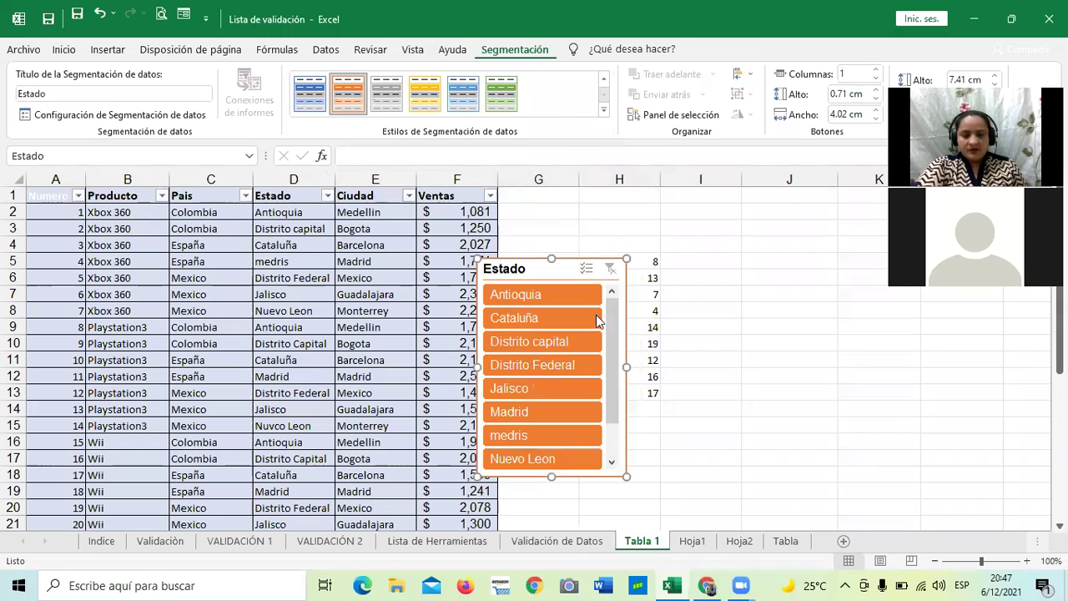
{"action": "left_click", "coordinate": [612, 464]}
{"action": "left_click", "coordinate": [612, 464]}
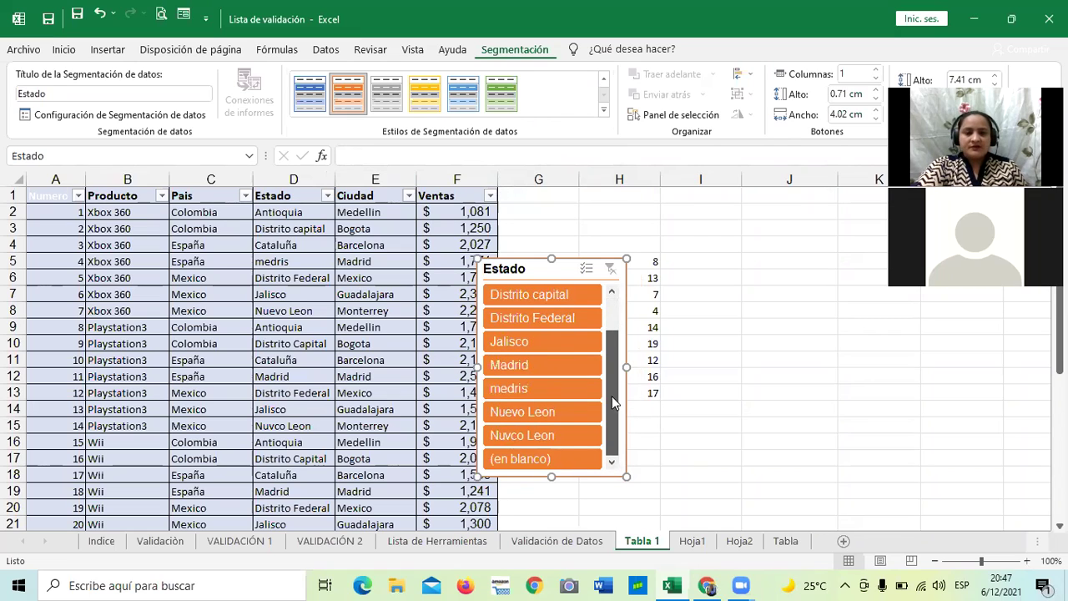
{"action": "left_click_drag", "start_coordinate": [613, 402], "coordinate": [606, 309]}
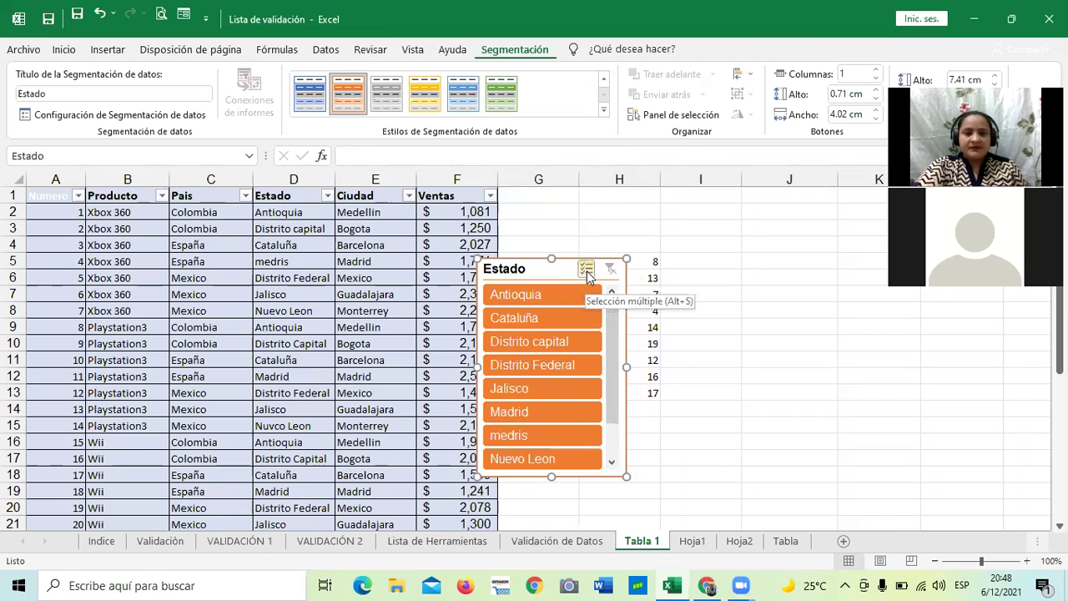
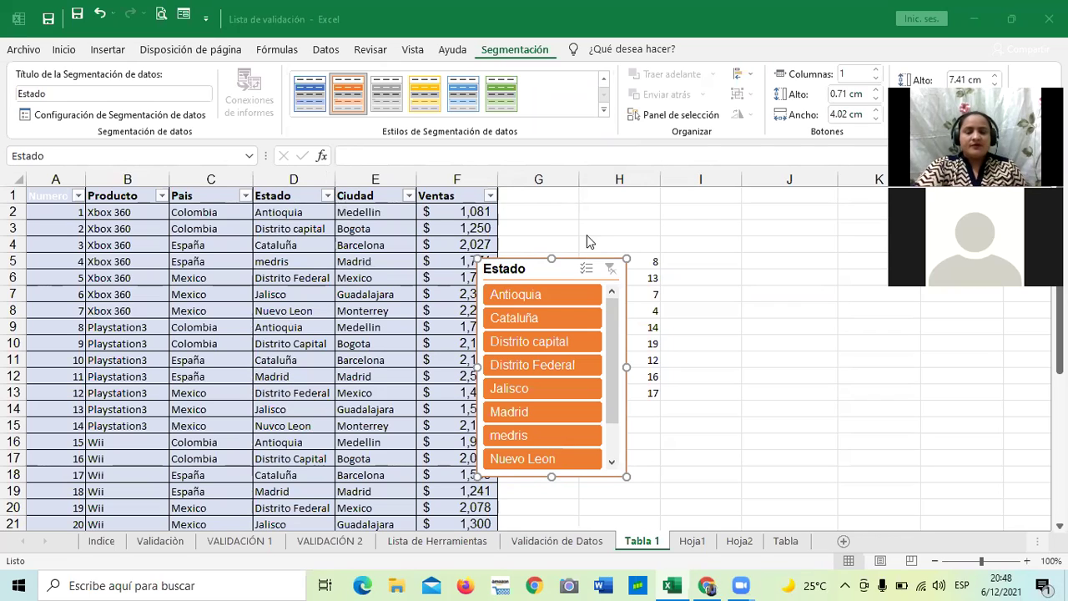
Step: Move the Estado slicer clear of the table, over columns I to K beside the numbers in column H
{"action": "left_click", "coordinate": [550, 272]}
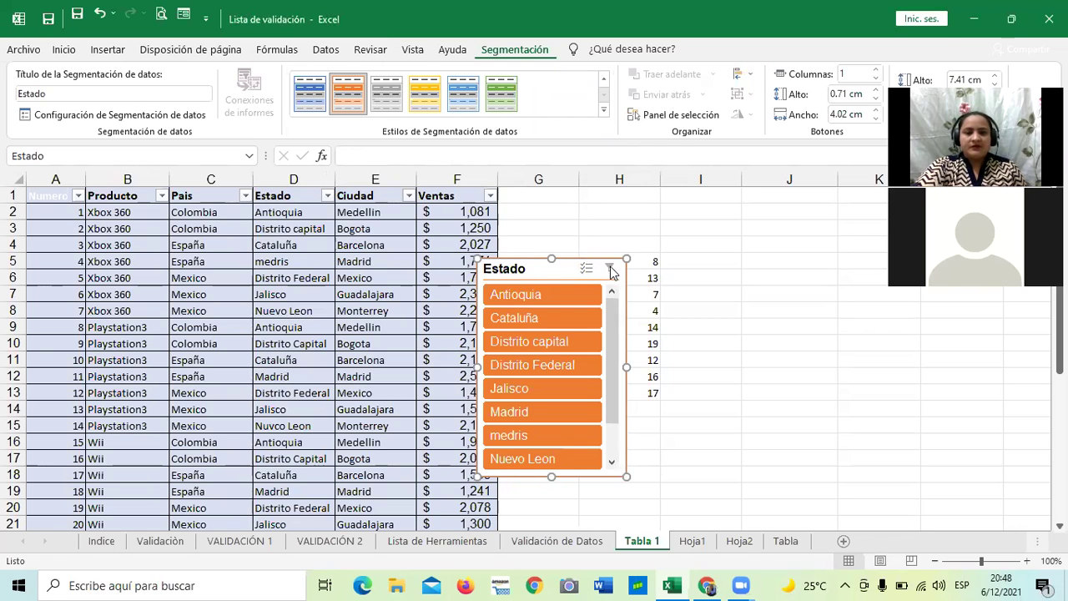
{"action": "left_click_drag", "start_coordinate": [560, 266], "coordinate": [798, 204]}
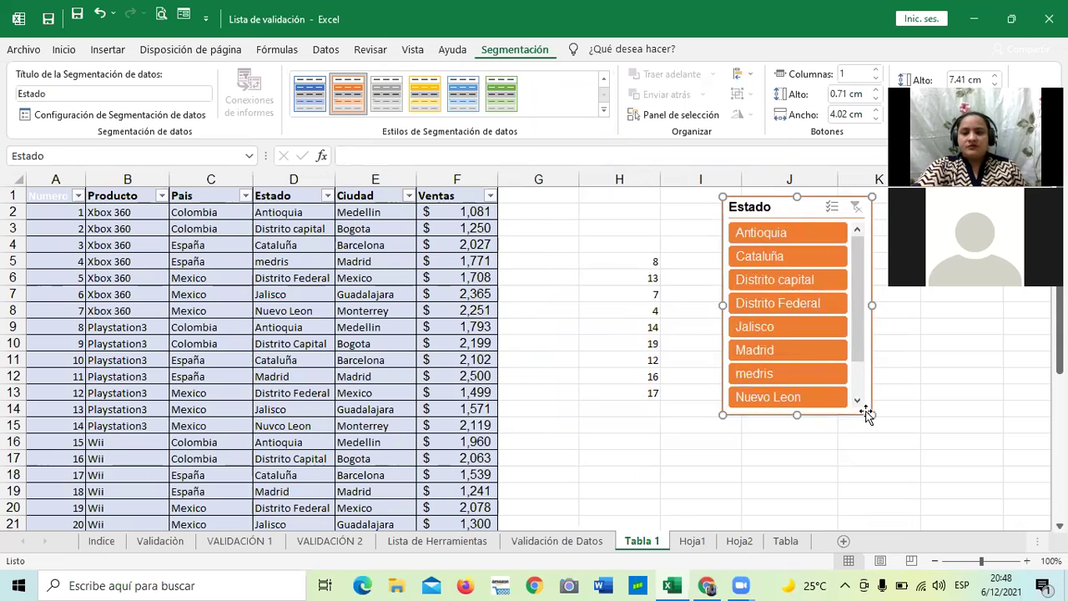
{"action": "scroll", "coordinate": [855, 365], "scroll_direction": "down", "scroll_amount": 1}
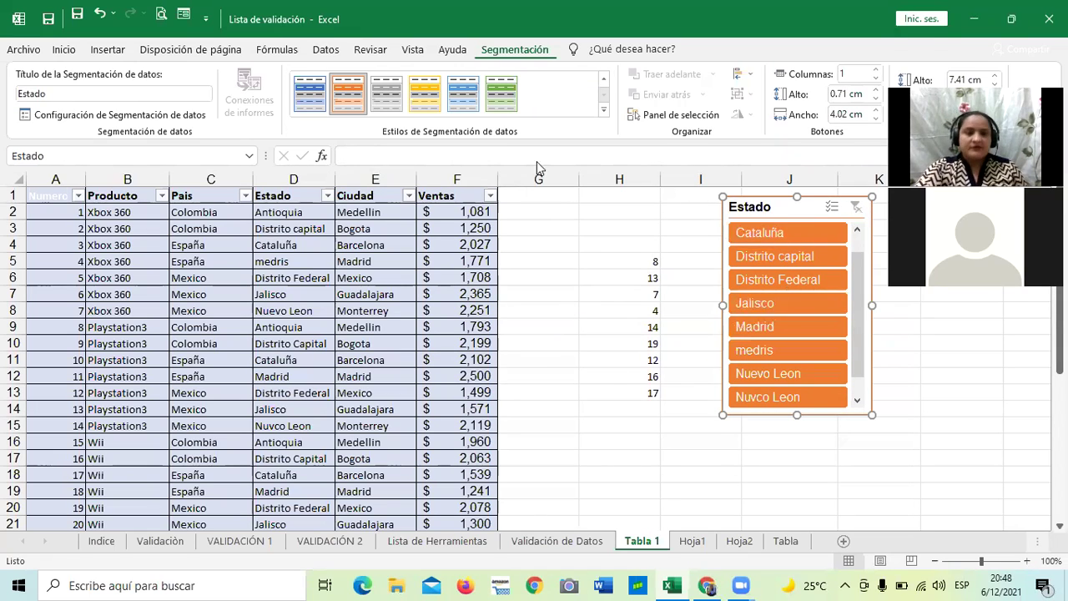
{"action": "left_click", "coordinate": [603, 109]}
{"action": "left_click", "coordinate": [353, 201]}
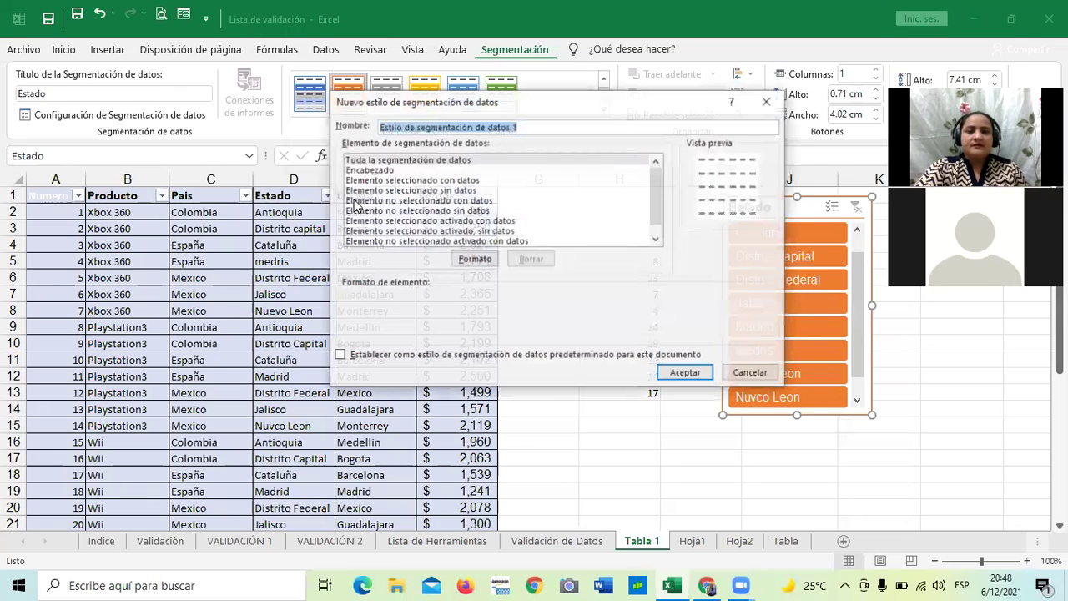
{"action": "left_click", "coordinate": [768, 104]}
{"action": "left_click", "coordinate": [617, 326]}
Step: Fill the whole sales table A1:F24 with the white theme color
{"action": "left_click_drag", "start_coordinate": [54, 201], "coordinate": [451, 489]}
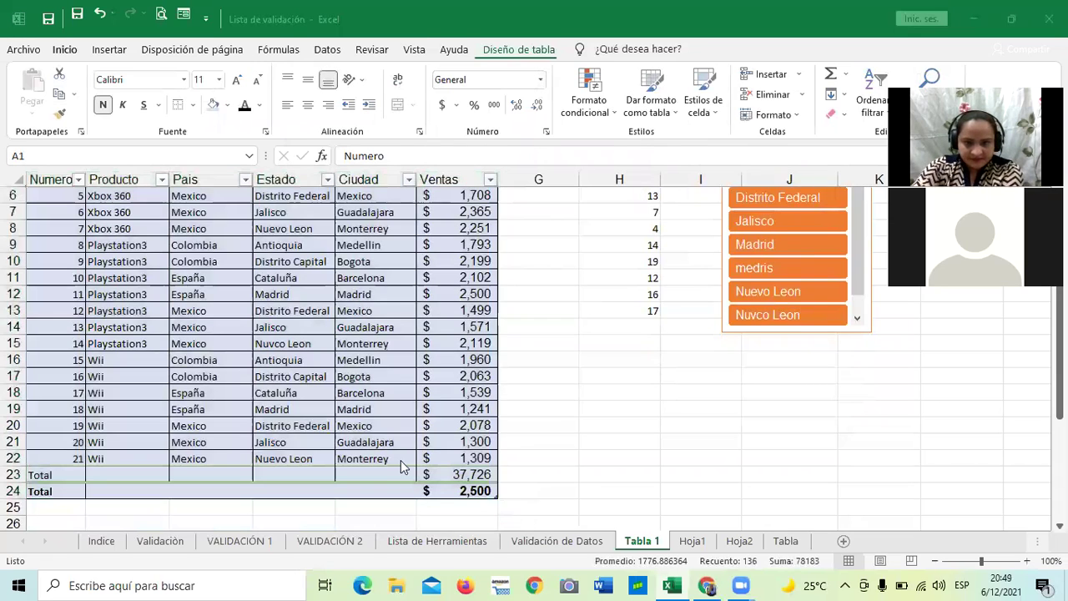
{"action": "left_click", "coordinate": [228, 109]}
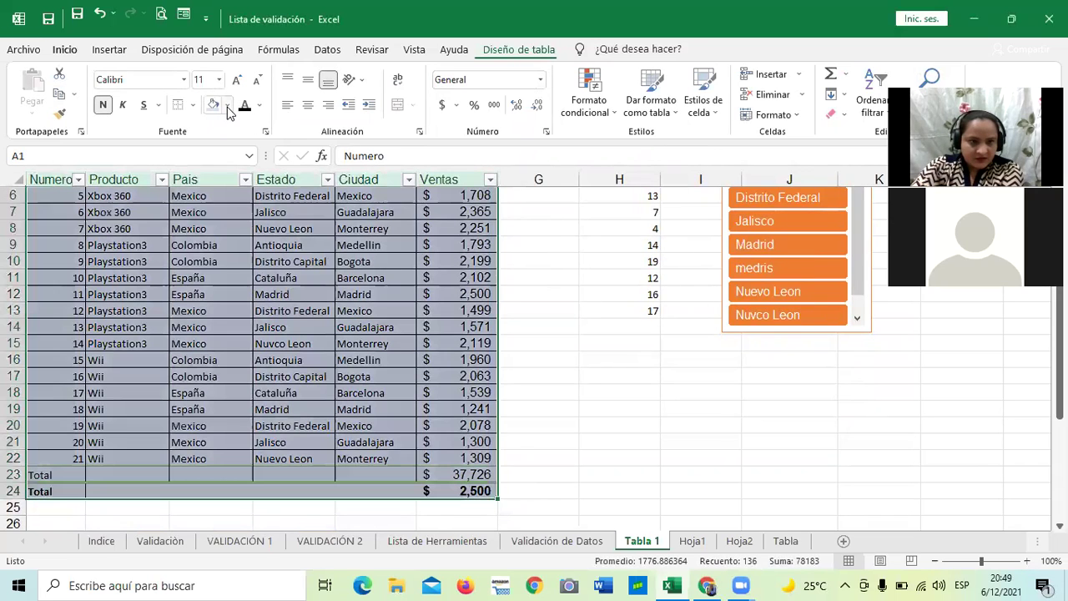
{"action": "left_click", "coordinate": [228, 106]}
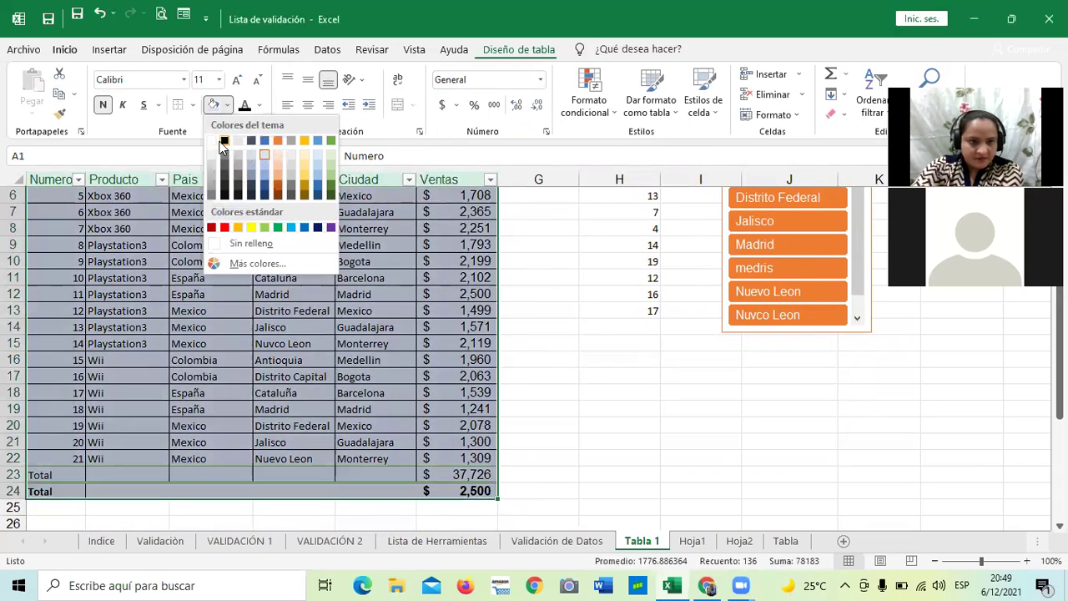
{"action": "left_click", "coordinate": [212, 144]}
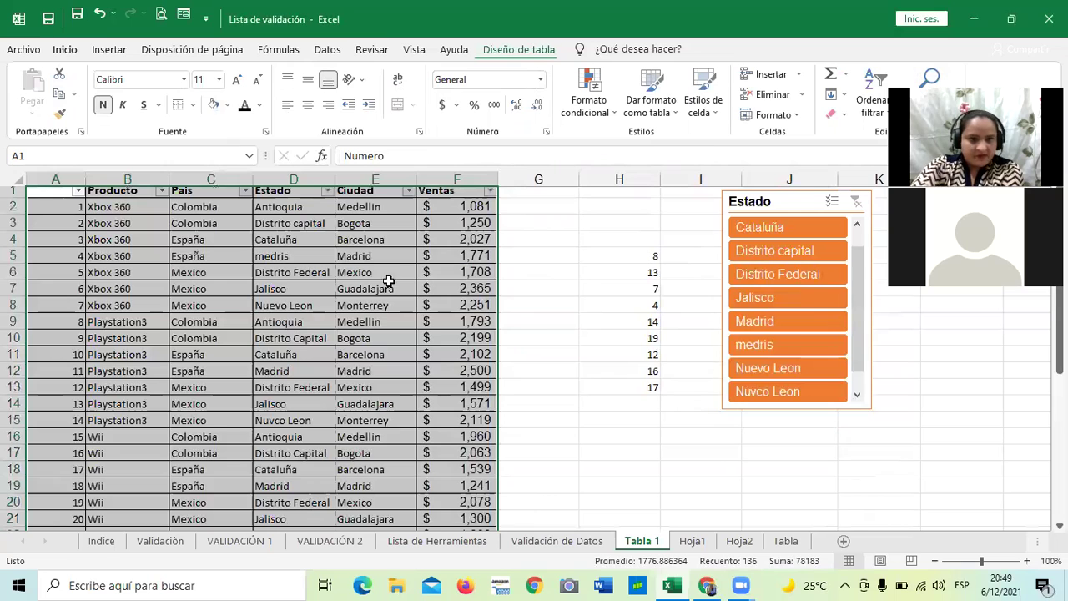
{"action": "left_click", "coordinate": [538, 324]}
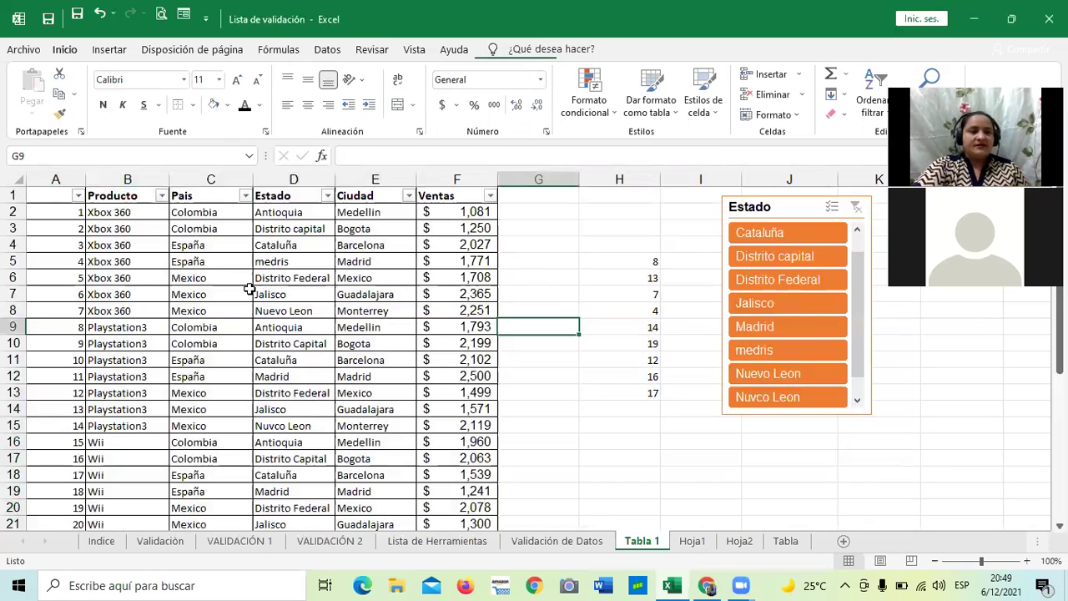
{"action": "left_click_drag", "start_coordinate": [55, 191], "coordinate": [452, 504]}
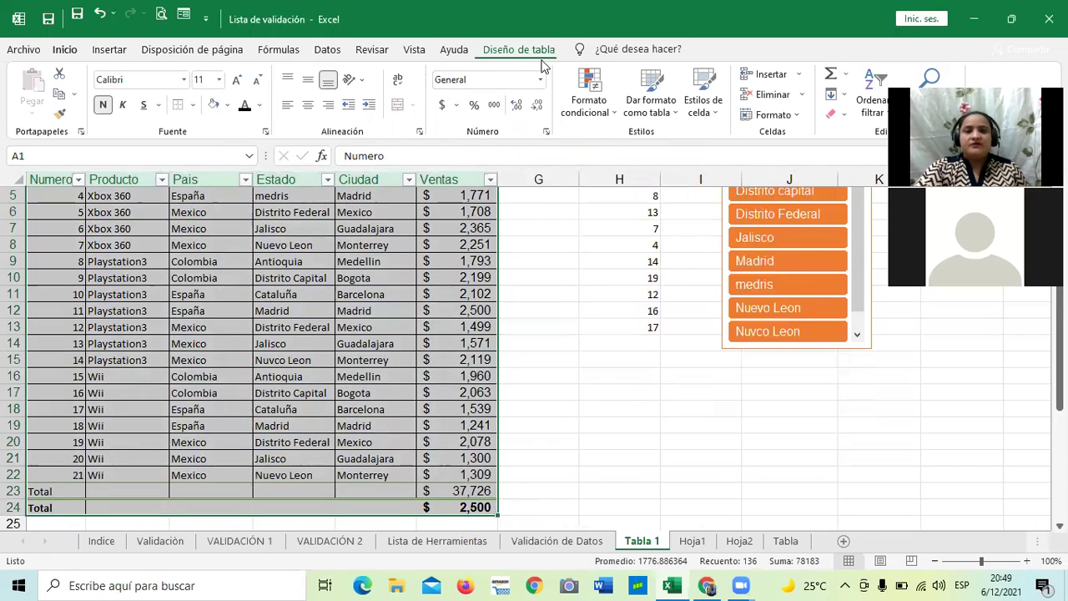
{"action": "left_click", "coordinate": [518, 50]}
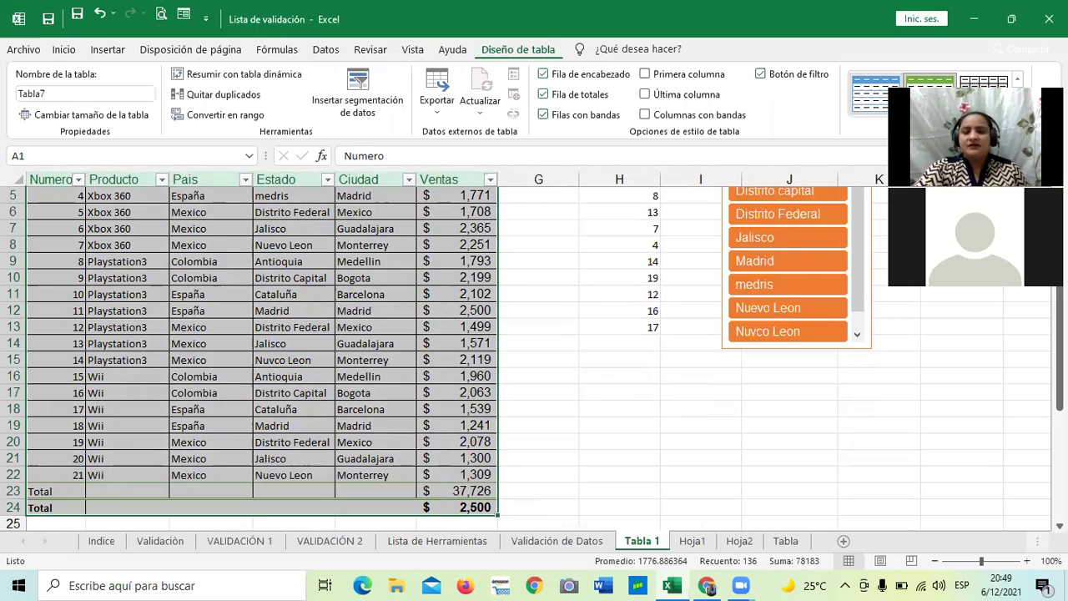
{"action": "left_click", "coordinate": [1017, 114]}
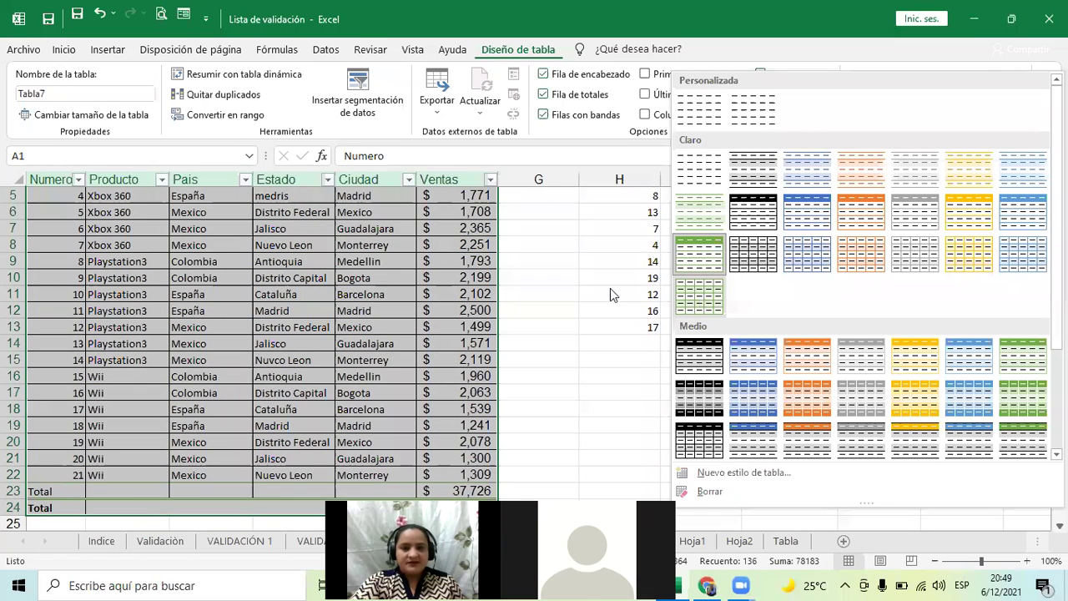
{"action": "left_click", "coordinate": [562, 279]}
{"action": "left_click", "coordinate": [535, 260]}
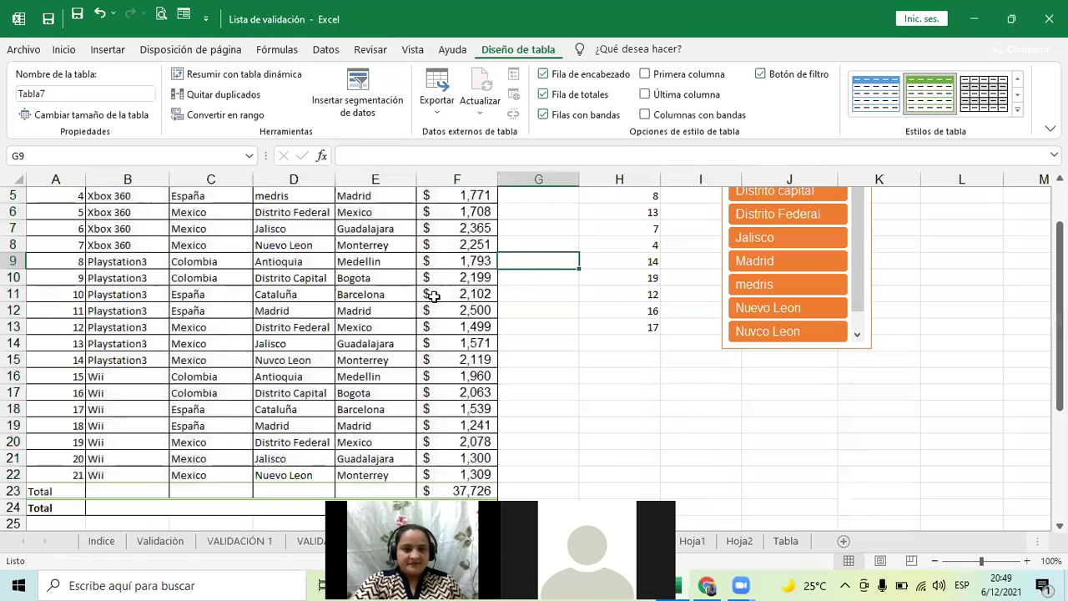
Step: Apply the light blue Claro table style with a solid header to the whole sales table A1:F24
{"action": "scroll", "coordinate": [371, 322], "scroll_direction": "up", "scroll_amount": 2}
{"action": "left_click_drag", "start_coordinate": [60, 196], "coordinate": [482, 355]}
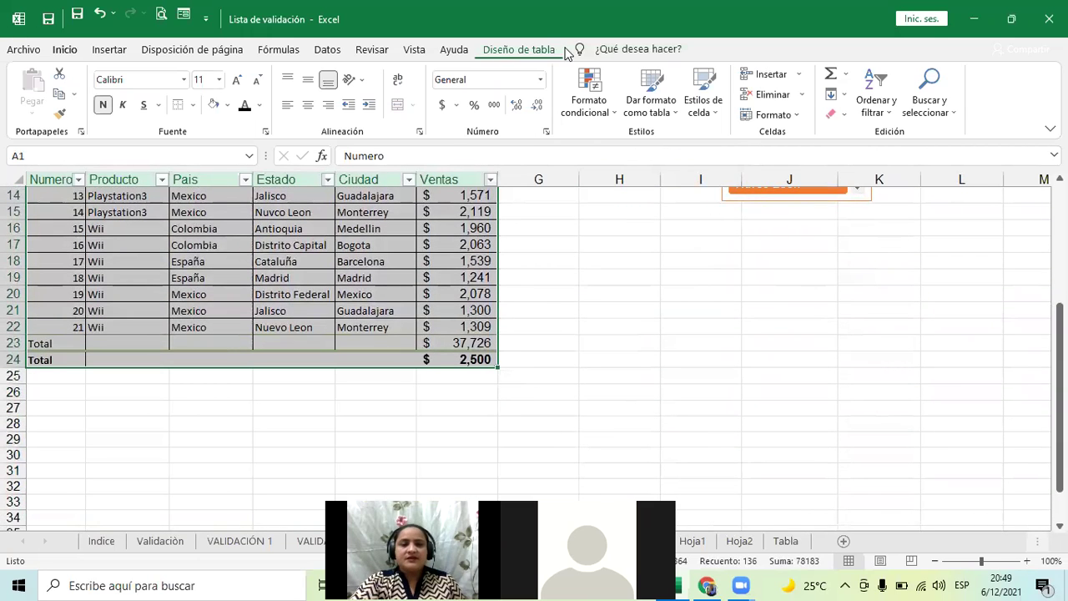
{"action": "left_click", "coordinate": [535, 50]}
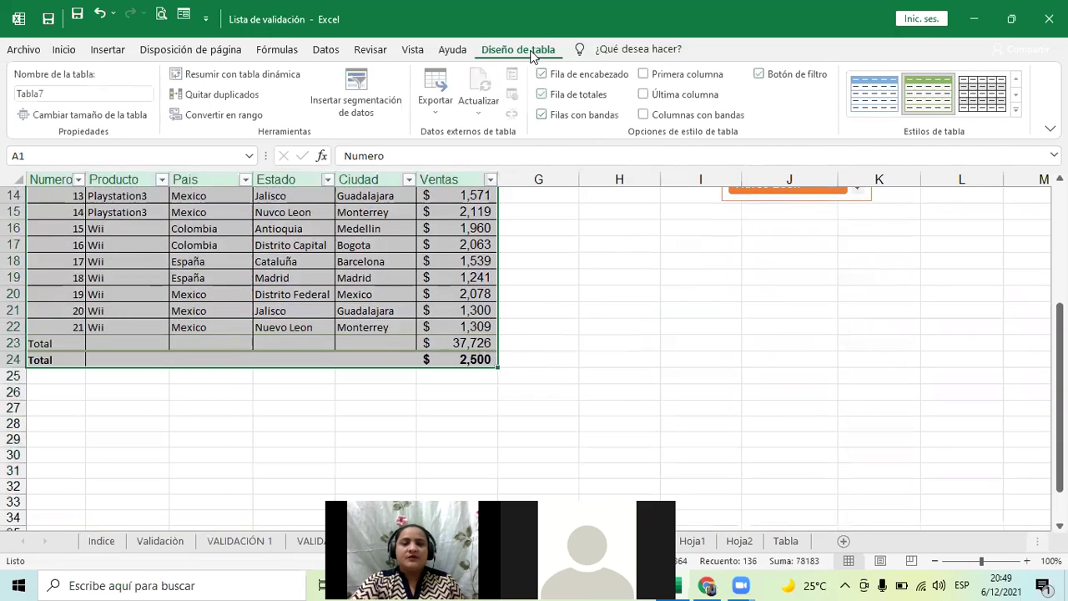
{"action": "left_click", "coordinate": [1018, 110]}
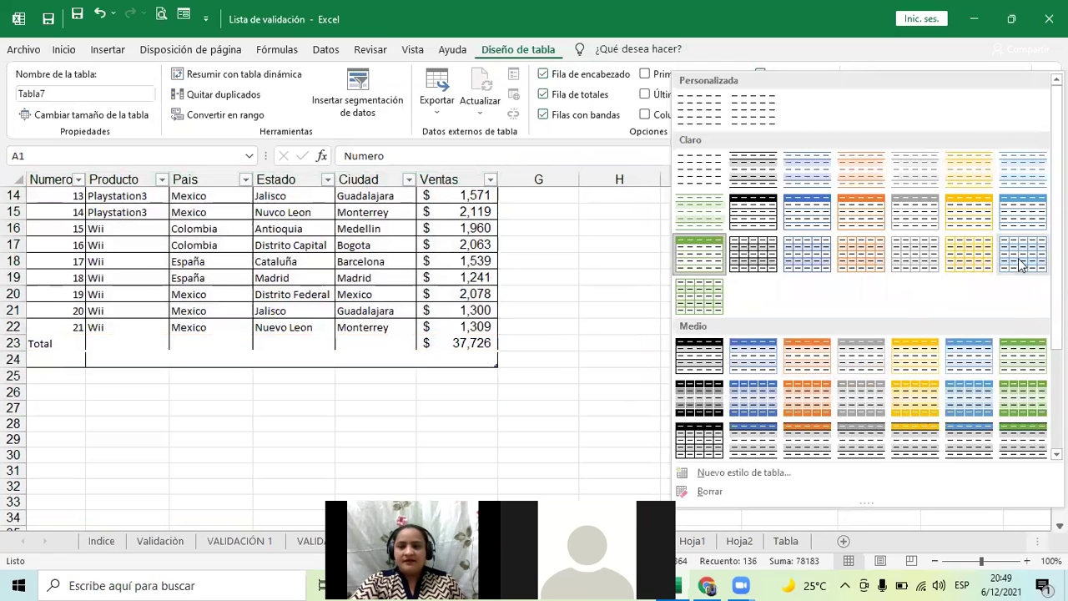
{"action": "left_click", "coordinate": [1026, 223]}
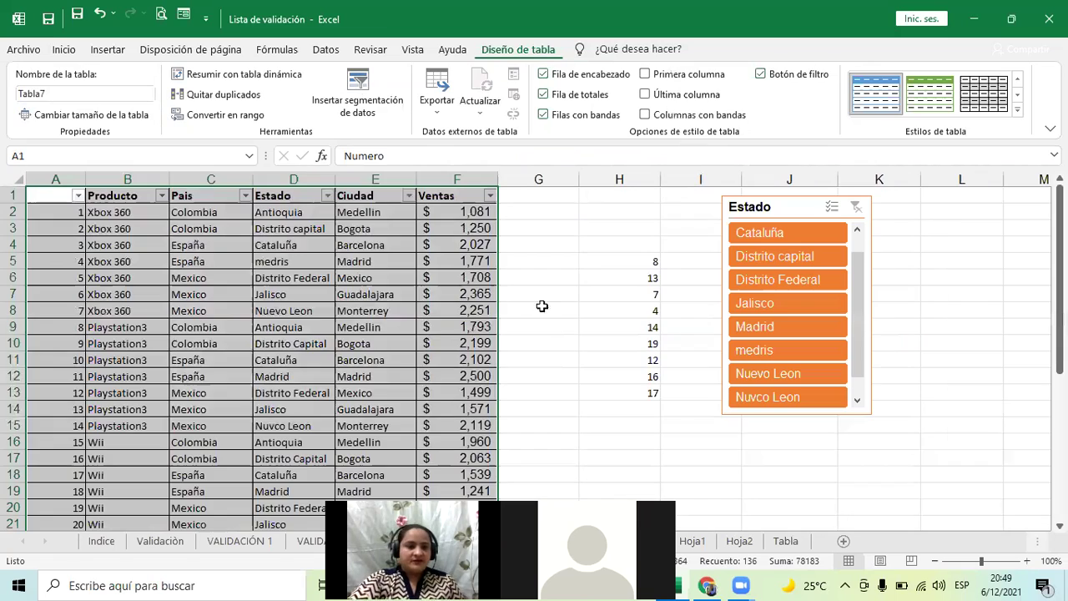
Step: Apply all borders to the two total rows A23:F24 of the sales table
{"action": "left_click", "coordinate": [618, 307]}
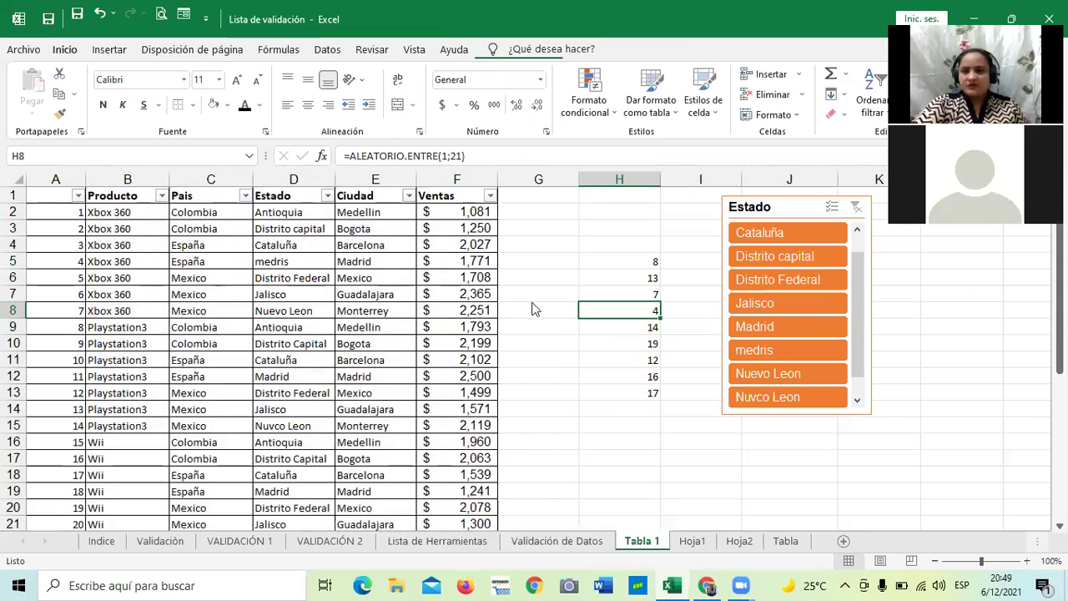
{"action": "left_click", "coordinate": [897, 23]}
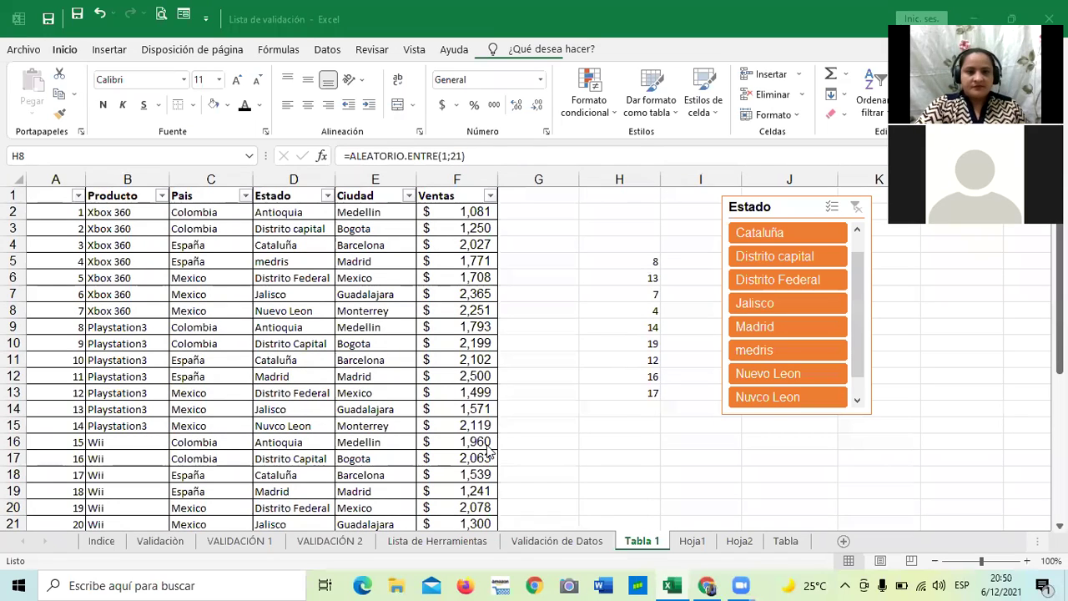
{"action": "scroll", "coordinate": [401, 375], "scroll_direction": "down", "scroll_amount": 4}
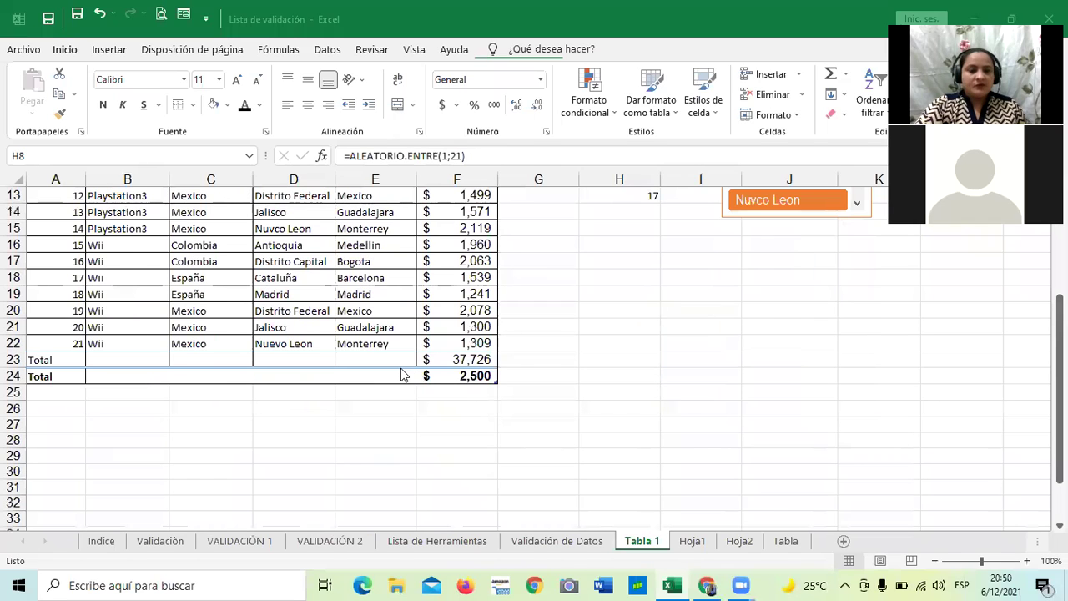
{"action": "left_click_drag", "start_coordinate": [79, 356], "coordinate": [467, 377]}
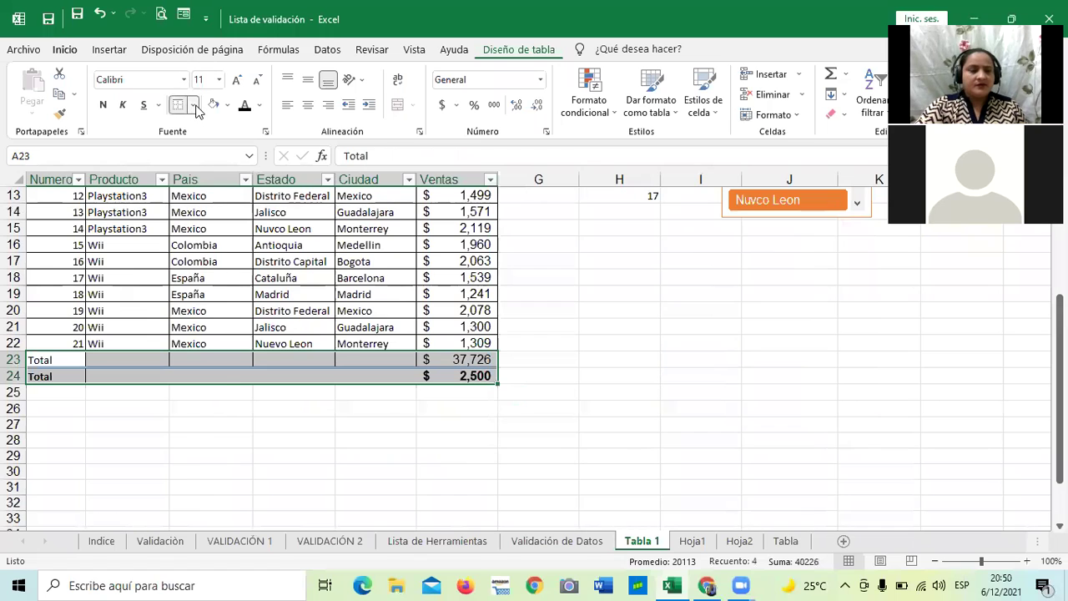
{"action": "left_click", "coordinate": [192, 104]}
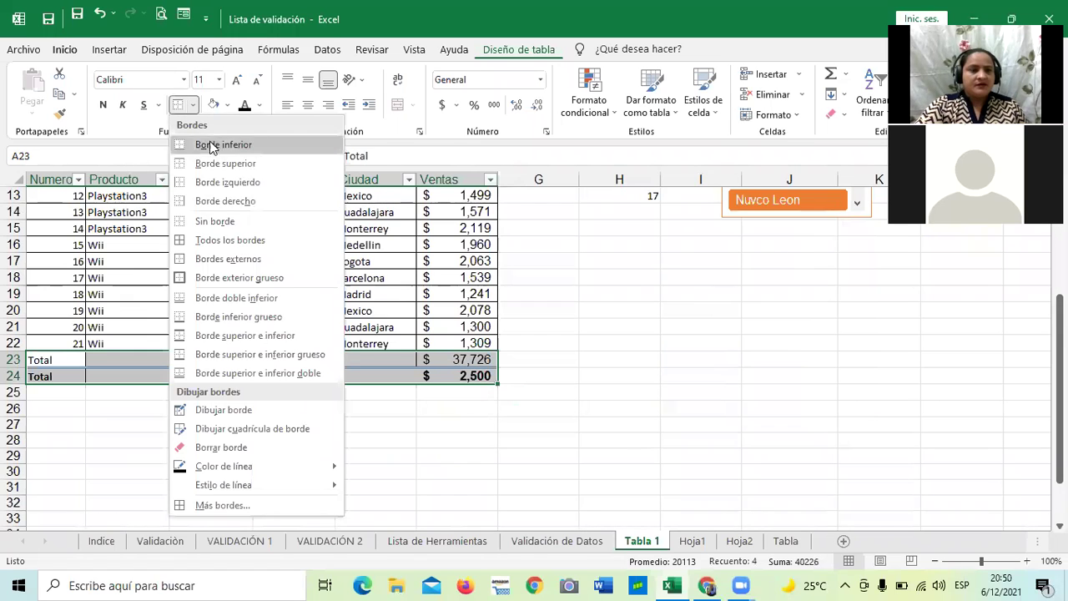
{"action": "left_click", "coordinate": [232, 241]}
{"action": "left_click", "coordinate": [588, 408]}
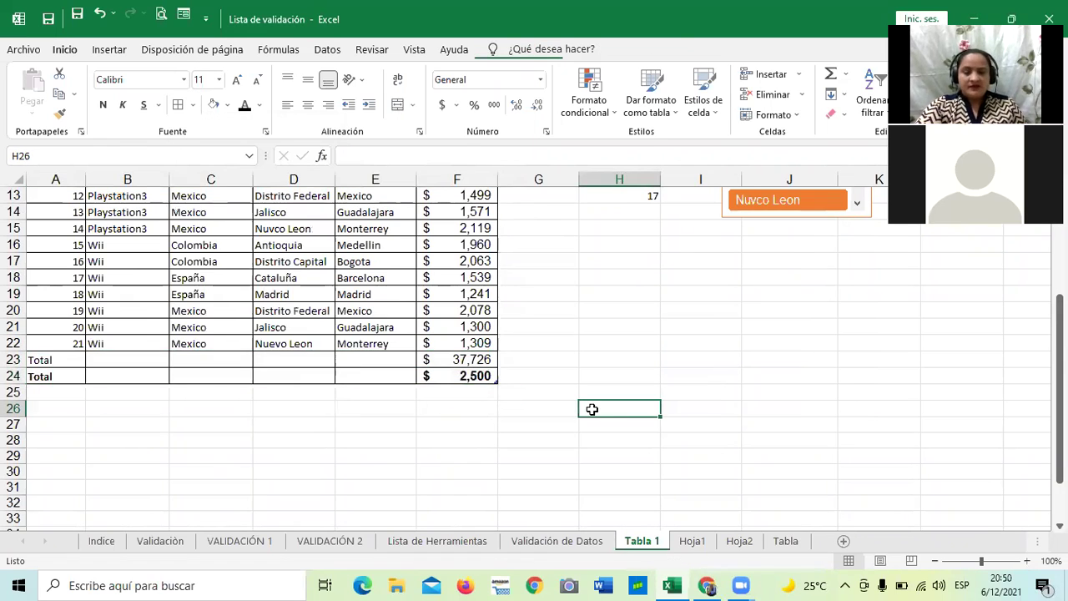
Step: On the Tabla sheet, look through the summary functions available for the Valor_Venta total in G527
{"action": "key", "text": "ctrl+Page_Down"}
{"action": "key", "text": "ctrl+Page_Down"}
{"action": "key", "text": "ctrl+Page_Down"}
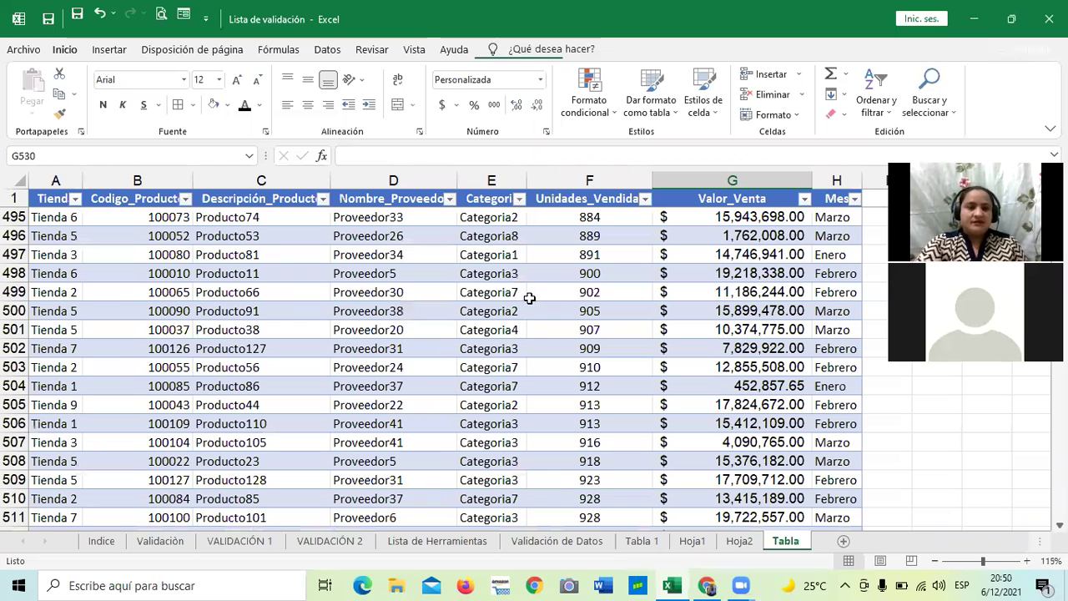
{"action": "scroll", "coordinate": [529, 297], "scroll_direction": "down", "scroll_amount": 9}
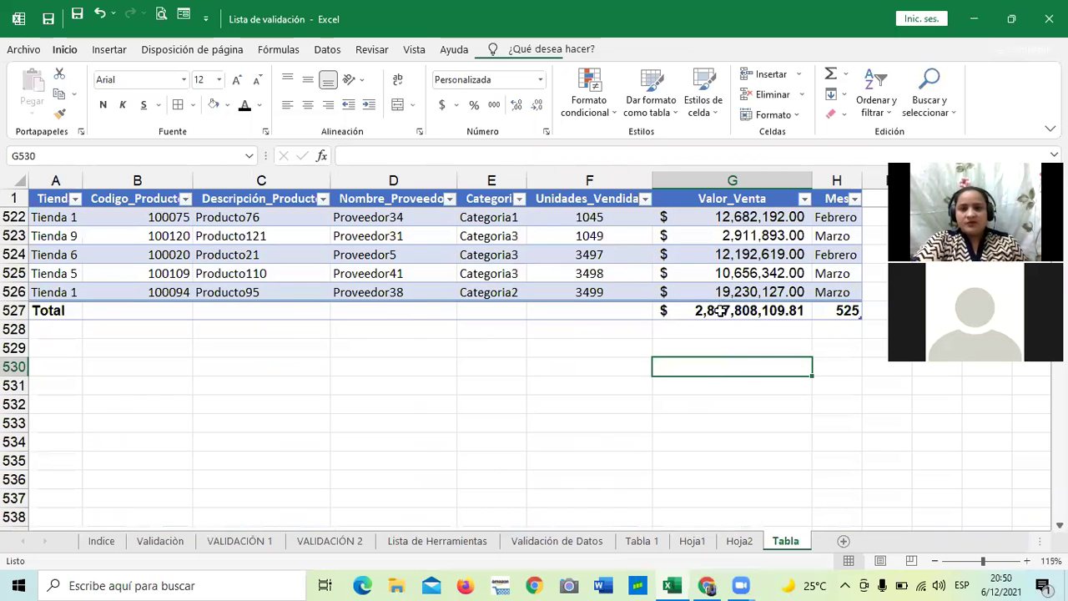
{"action": "left_click", "coordinate": [808, 310]}
{"action": "left_click", "coordinate": [819, 313]}
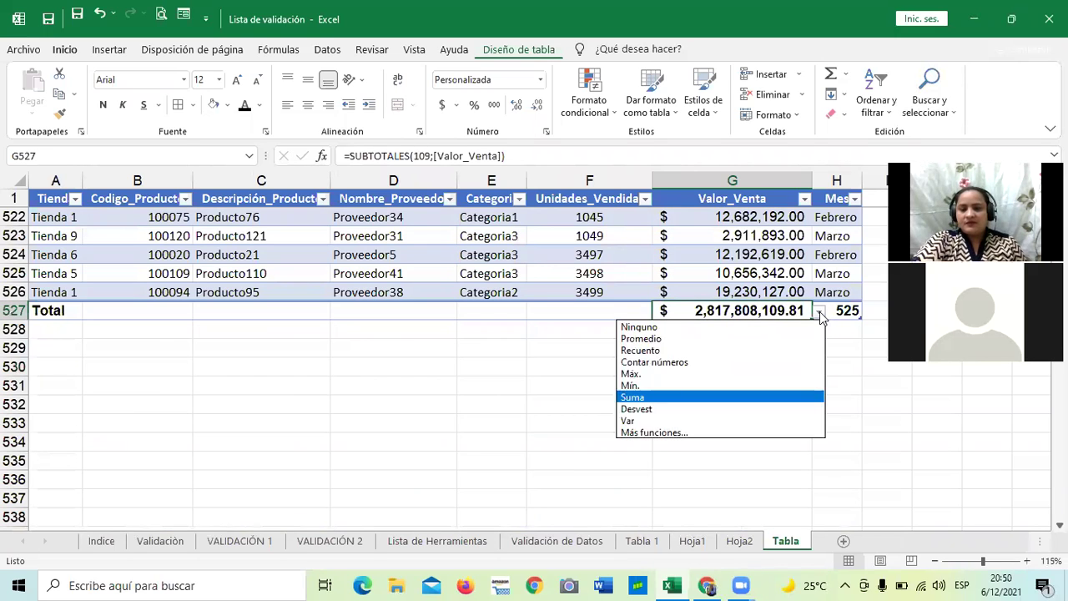
{"action": "key", "text": "Up"}
{"action": "key", "text": "Up"}
{"action": "key", "text": "Up"}
{"action": "key", "text": "Up"}
{"action": "key", "text": "Up"}
{"action": "key", "text": "Up"}
{"action": "key", "text": "Down"}
{"action": "key", "text": "Down"}
{"action": "key", "text": "Up"}
{"action": "key", "text": "Up"}
{"action": "key", "text": "Down"}
{"action": "key", "text": "Down"}
{"action": "key", "text": "Up"}
{"action": "key", "text": "Up"}
{"action": "key", "text": "Down"}
{"action": "key", "text": "Down"}
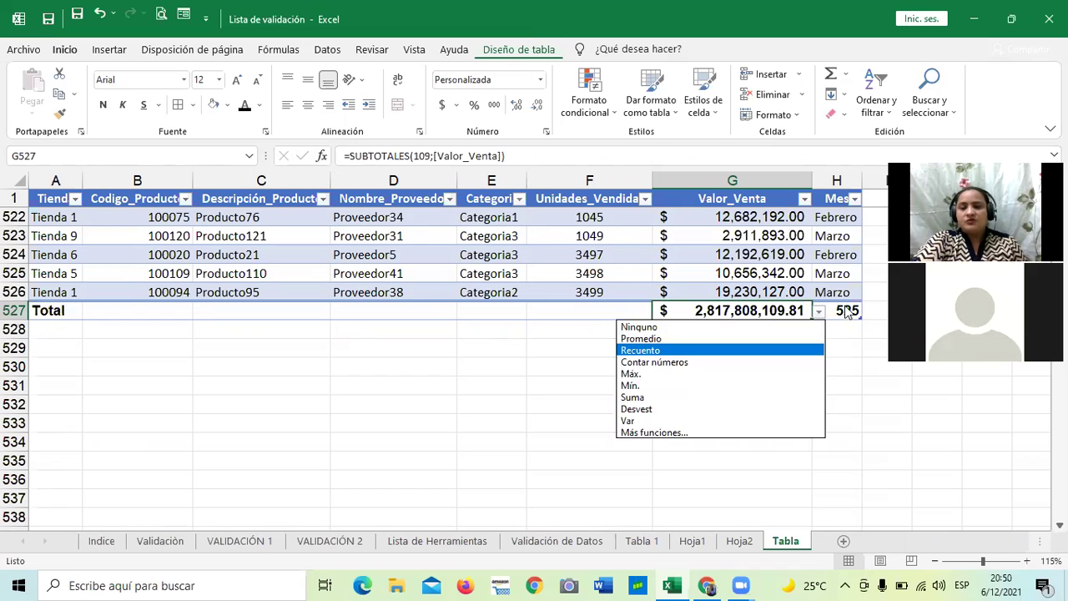
{"action": "key", "text": "Escape"}
Step: Try Contar números and Promedio as the summary function of the Mes total in H527
{"action": "left_click", "coordinate": [847, 310]}
{"action": "left_click", "coordinate": [869, 313]}
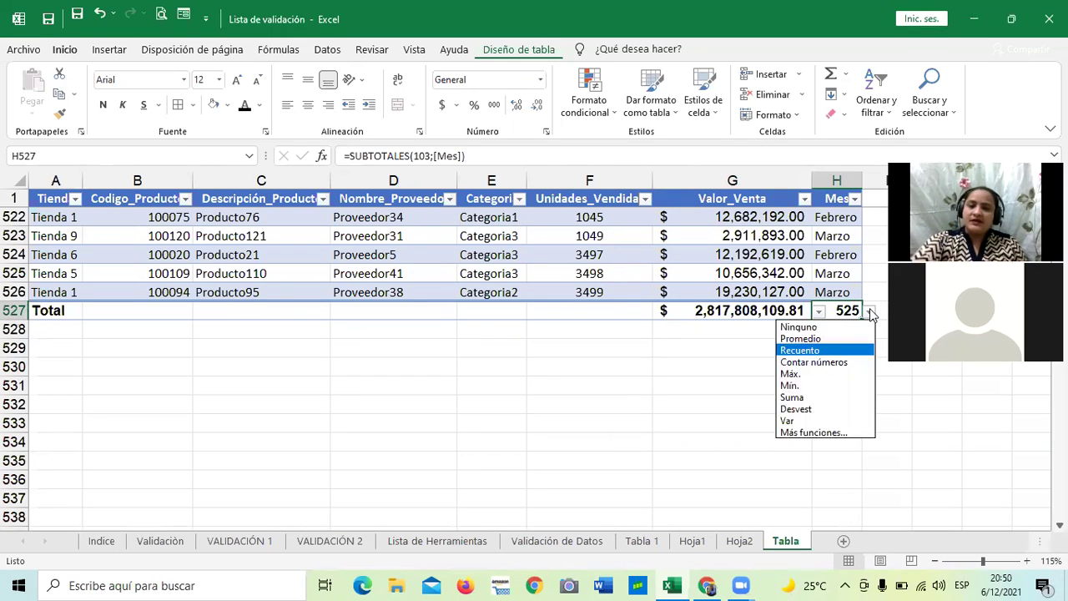
{"action": "key", "text": "Up"}
{"action": "key", "text": "Up"}
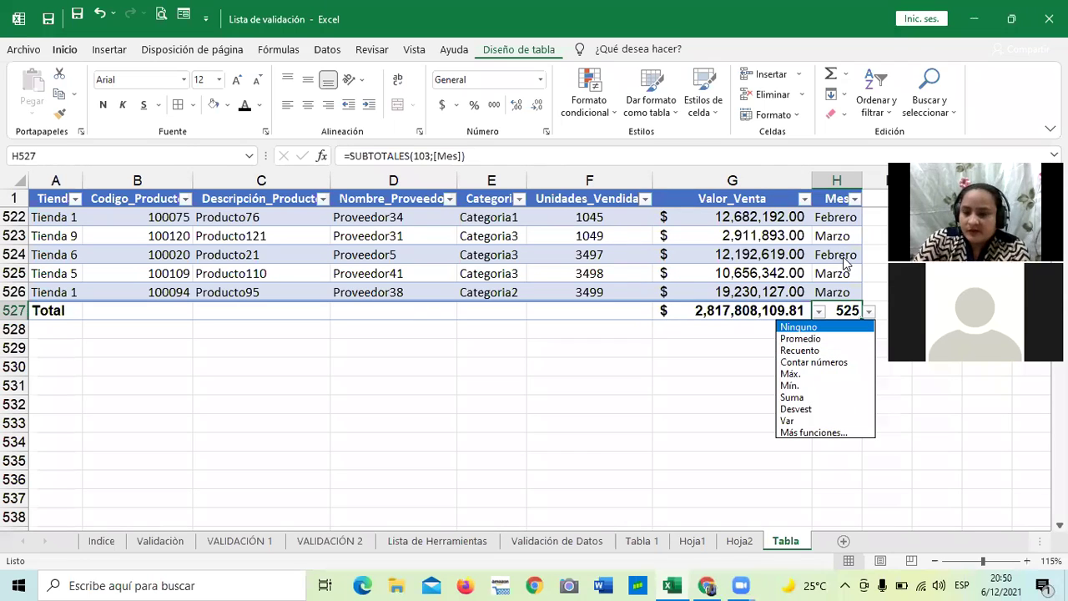
{"action": "left_click", "coordinate": [810, 361]}
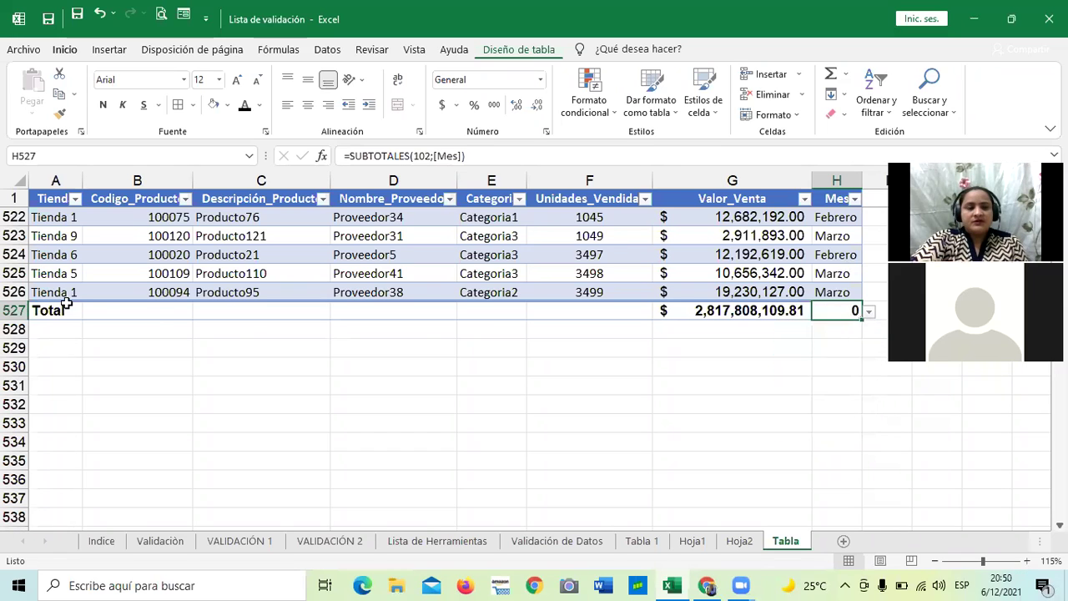
{"action": "left_click", "coordinate": [868, 311]}
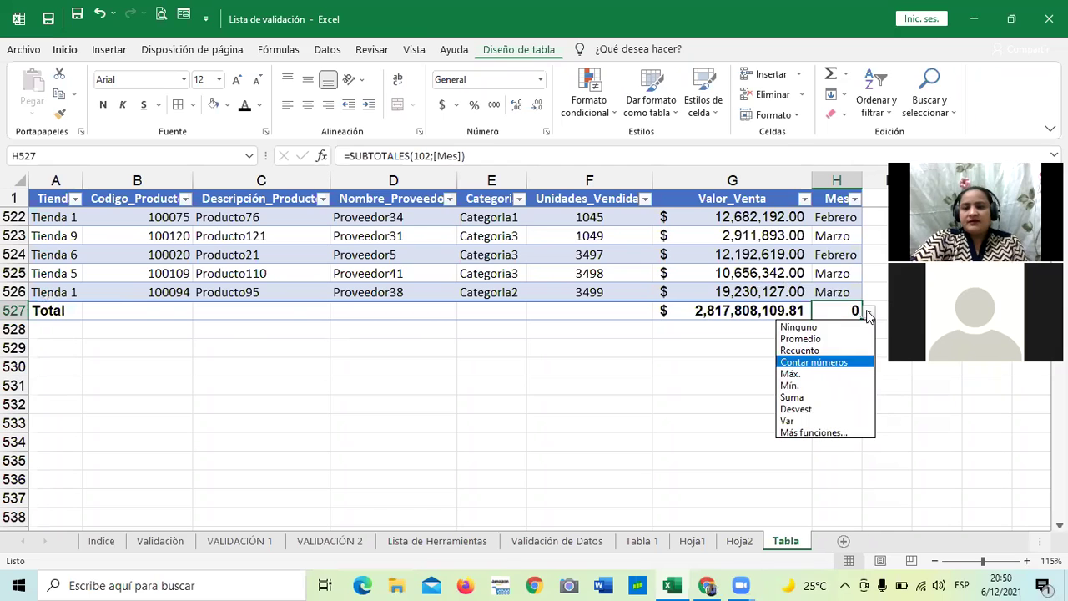
{"action": "left_click", "coordinate": [820, 333]}
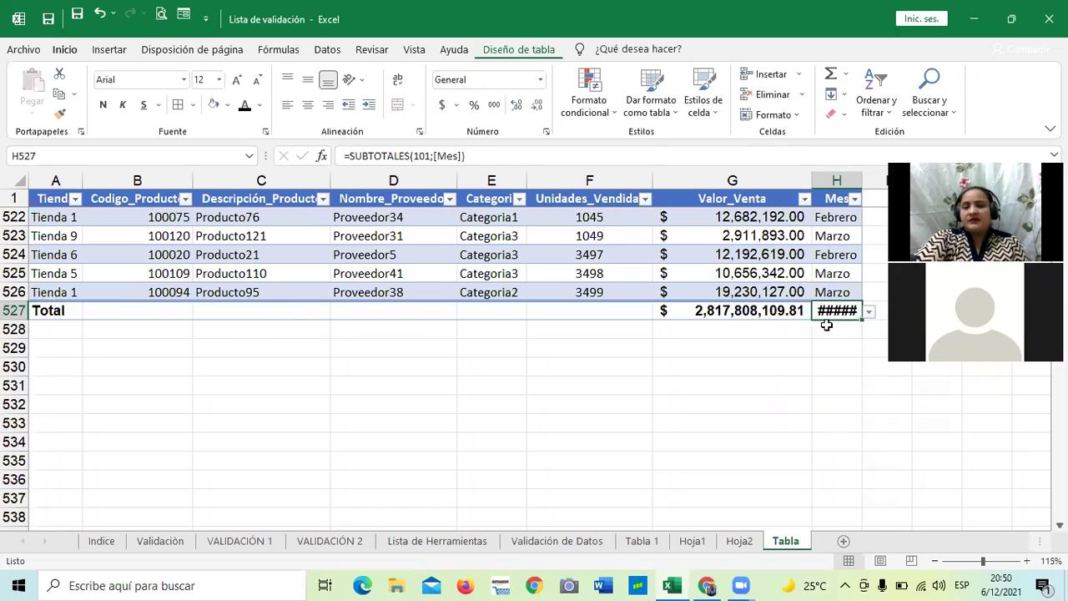
Step: Widen the Mes column slightly so the content of its total cell fits
{"action": "key", "text": "ctrl+a"}
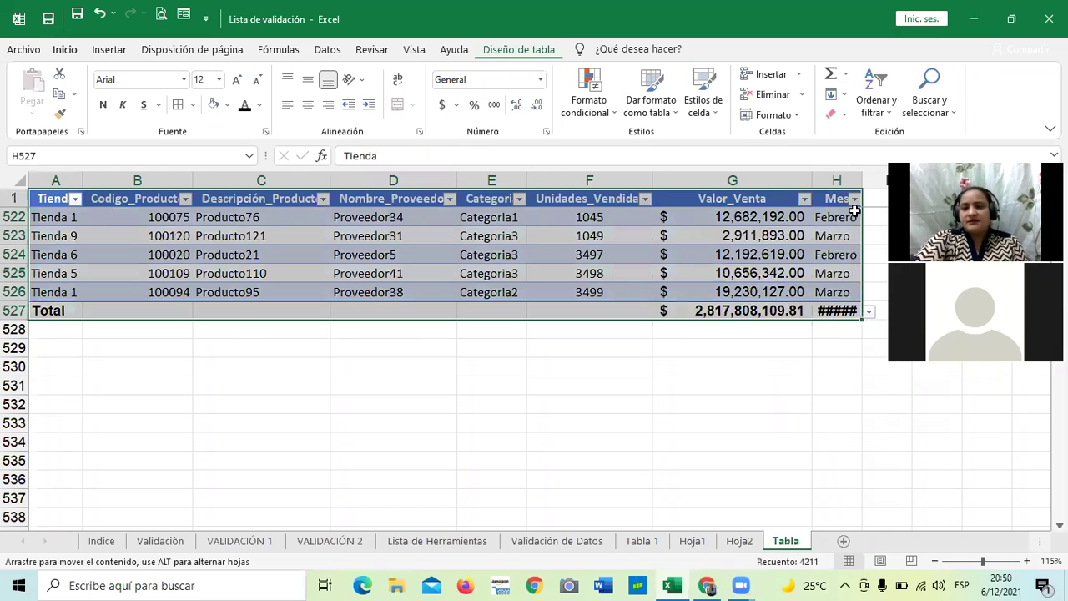
{"action": "left_click", "coordinate": [871, 235]}
{"action": "left_click_drag", "start_coordinate": [862, 179], "coordinate": [873, 179]}
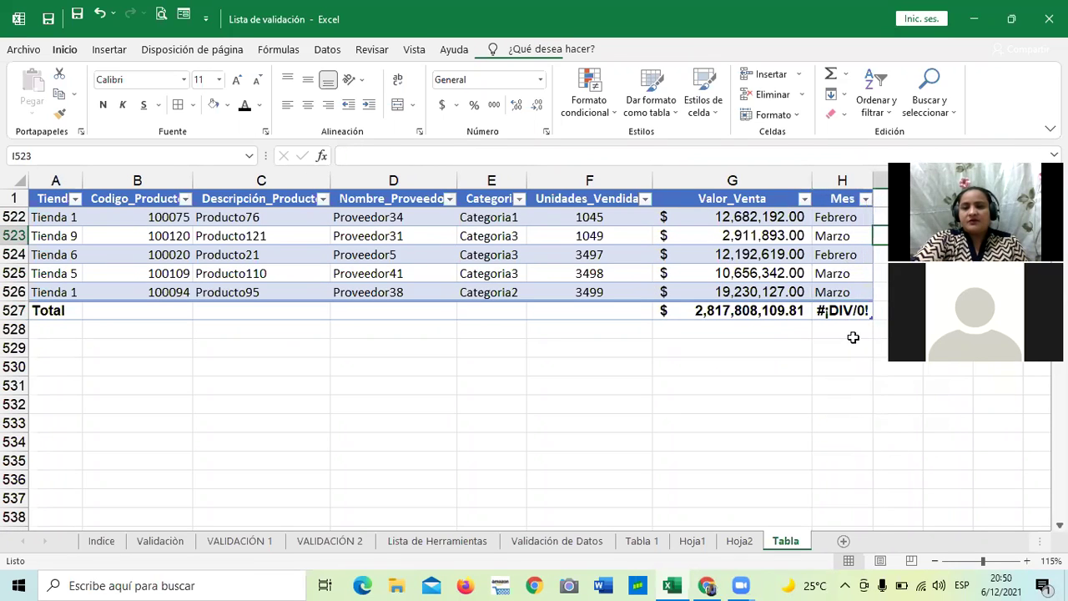
Step: Try Suma, Mín. and Contar números as the summary function of the Mes total
{"action": "left_click", "coordinate": [836, 307]}
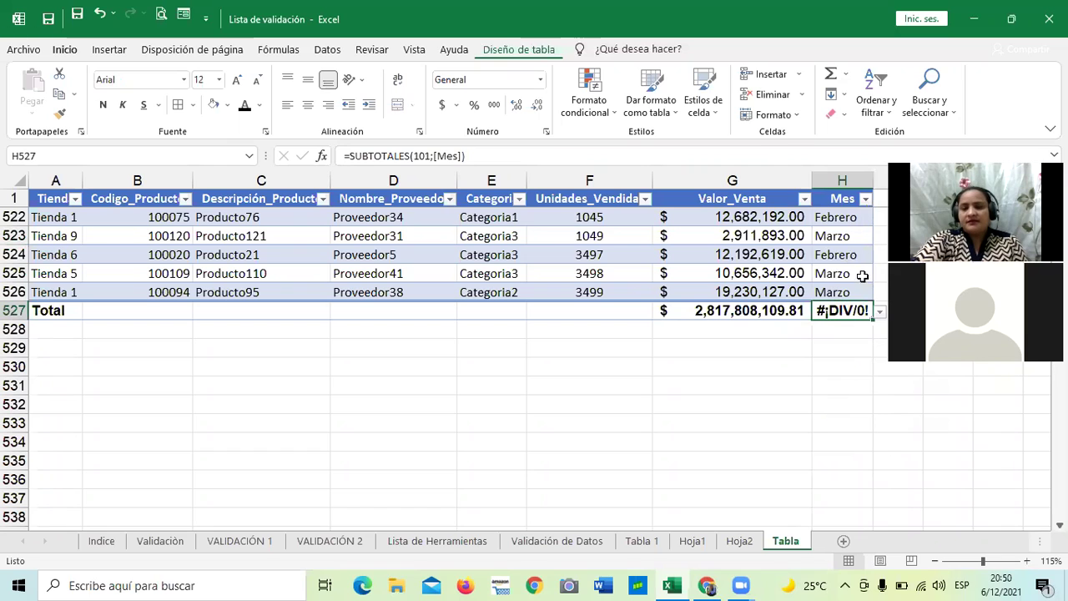
{"action": "left_click", "coordinate": [879, 311]}
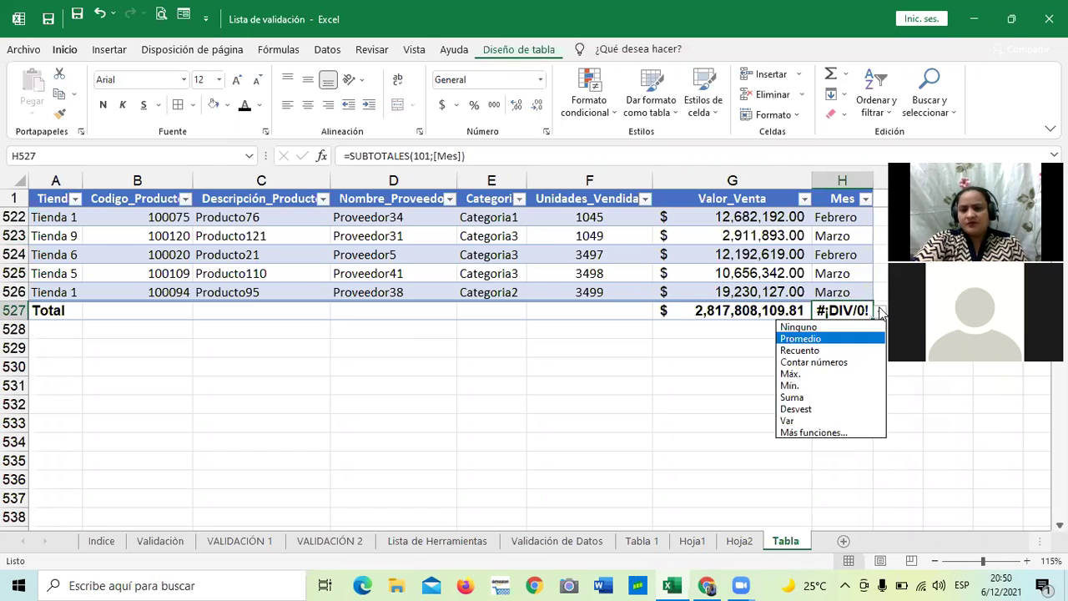
{"action": "left_click", "coordinate": [794, 398]}
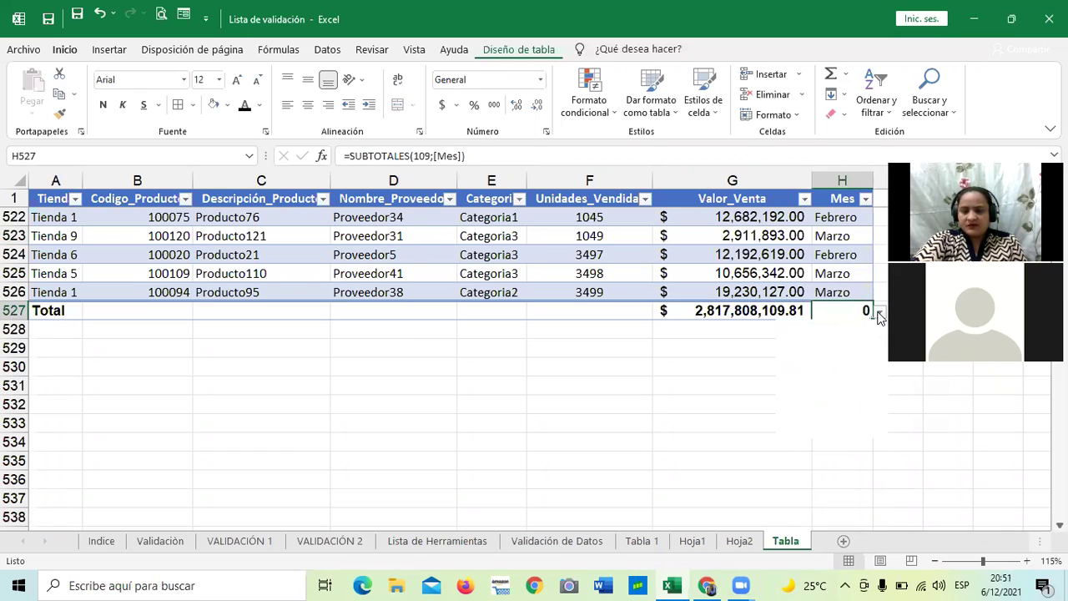
{"action": "left_click", "coordinate": [879, 311]}
{"action": "left_click", "coordinate": [791, 384]}
{"action": "left_click", "coordinate": [880, 312]}
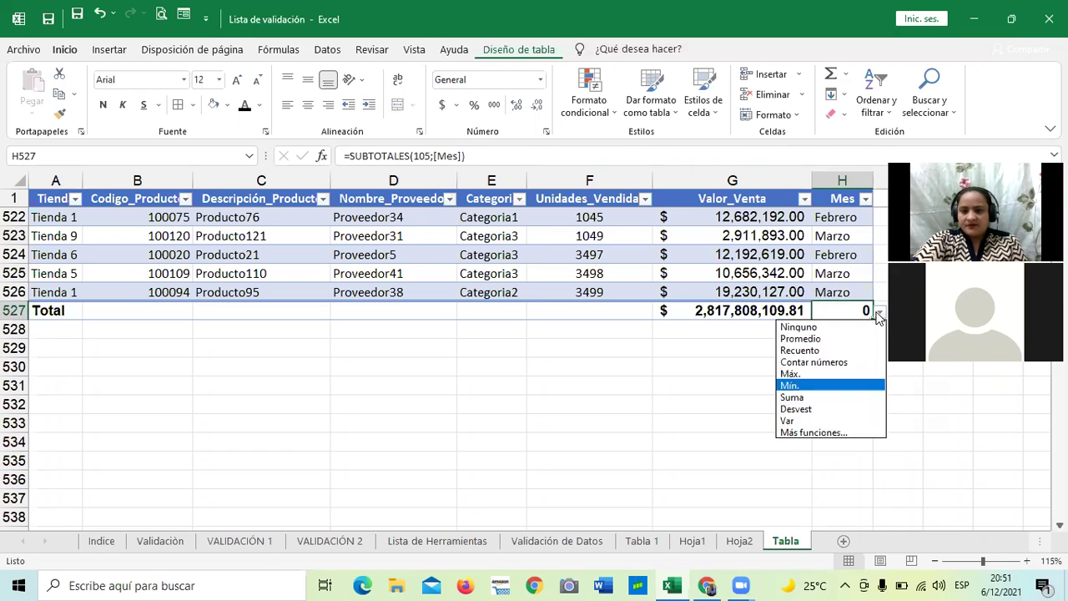
{"action": "left_click", "coordinate": [820, 363]}
{"action": "left_click", "coordinate": [822, 349]}
{"action": "left_click", "coordinate": [822, 310]}
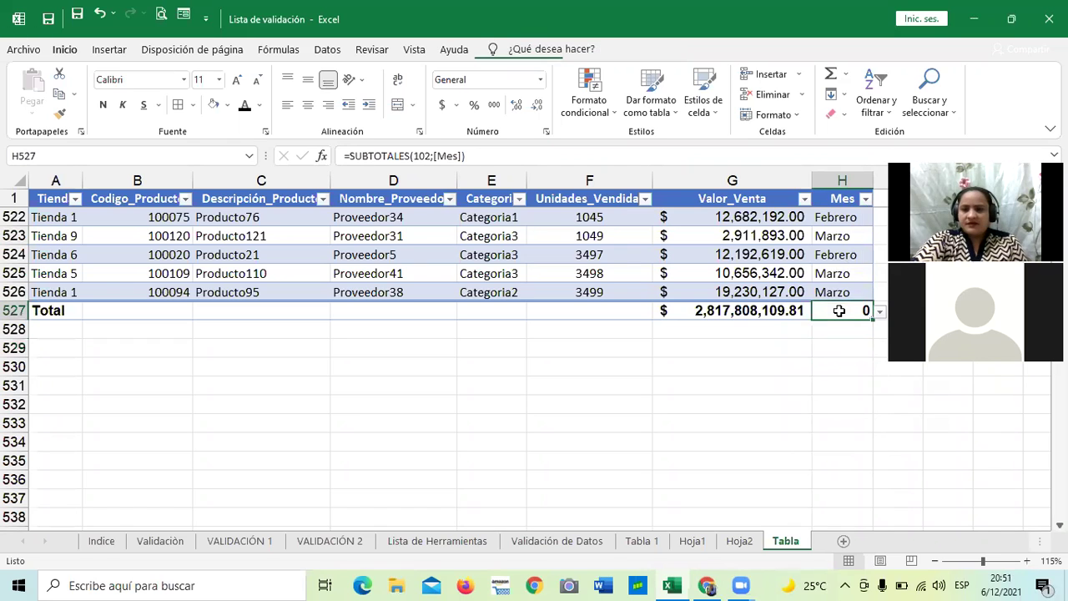
Step: Undo the function changes to the Mes total and the widening of the Mes column
{"action": "left_click", "coordinate": [99, 19]}
{"action": "left_click", "coordinate": [99, 18]}
{"action": "left_click", "coordinate": [100, 18]}
{"action": "left_click", "coordinate": [99, 18]}
{"action": "left_click", "coordinate": [99, 19]}
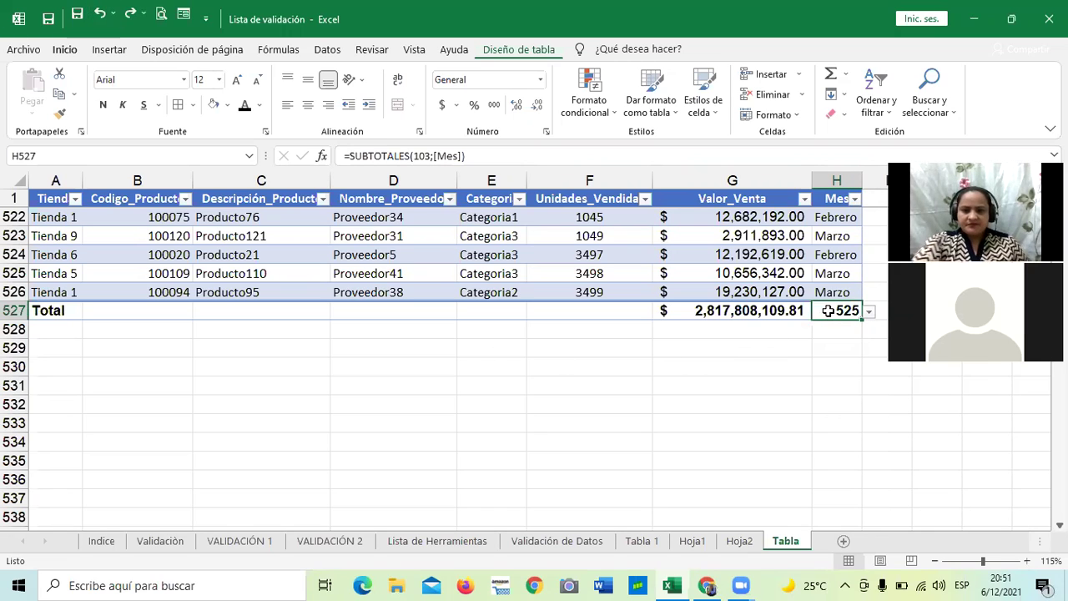
Step: Review the list of summary functions available for the Mes total in H527
{"action": "left_click", "coordinate": [869, 312]}
{"action": "left_click", "coordinate": [868, 314]}
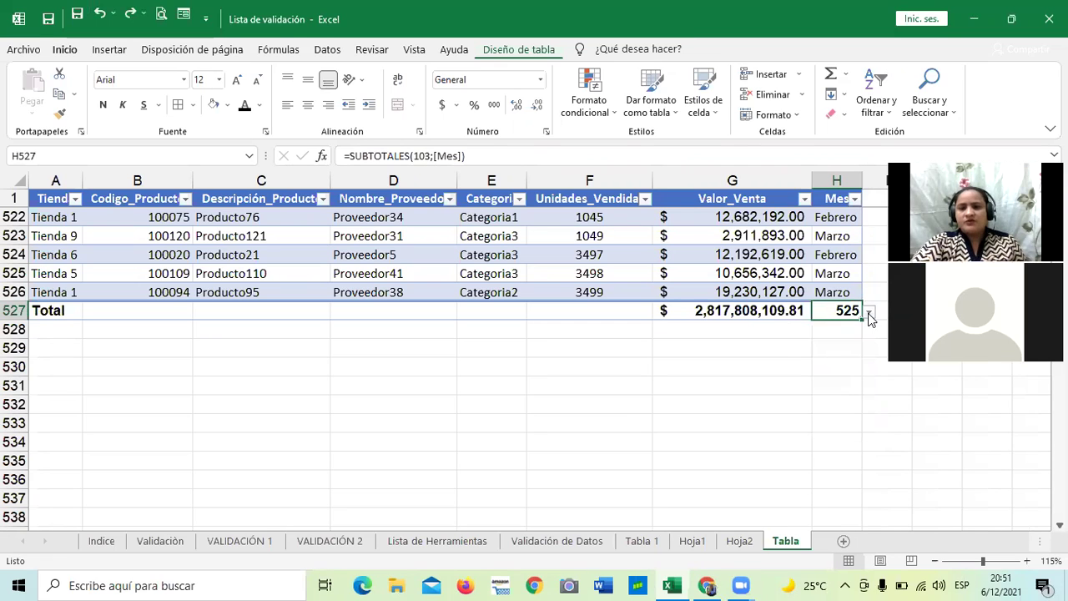
{"action": "left_click", "coordinate": [671, 425]}
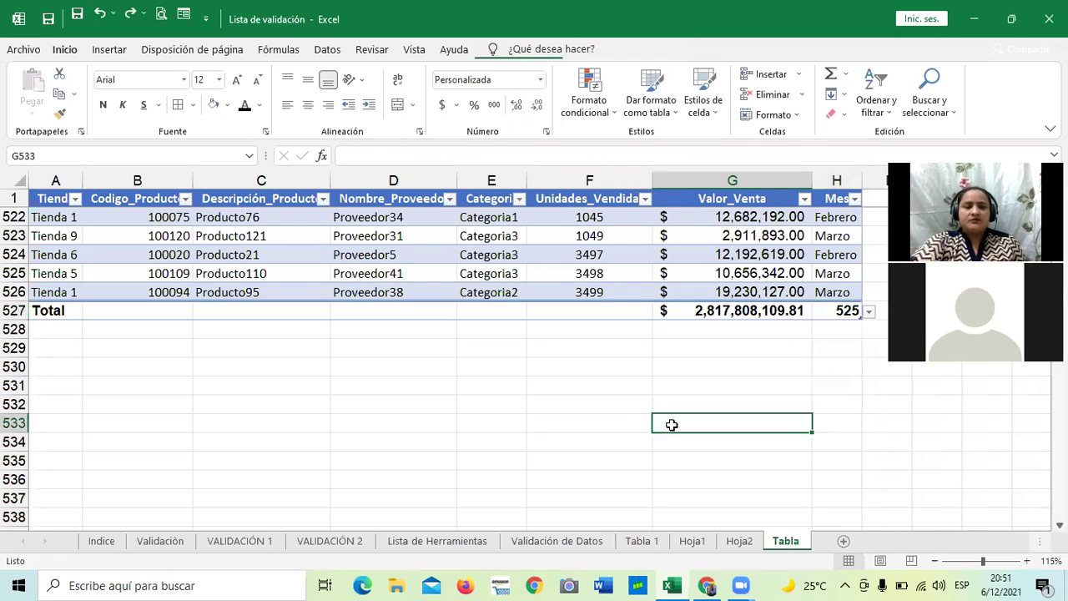
{"action": "left_click", "coordinate": [835, 311]}
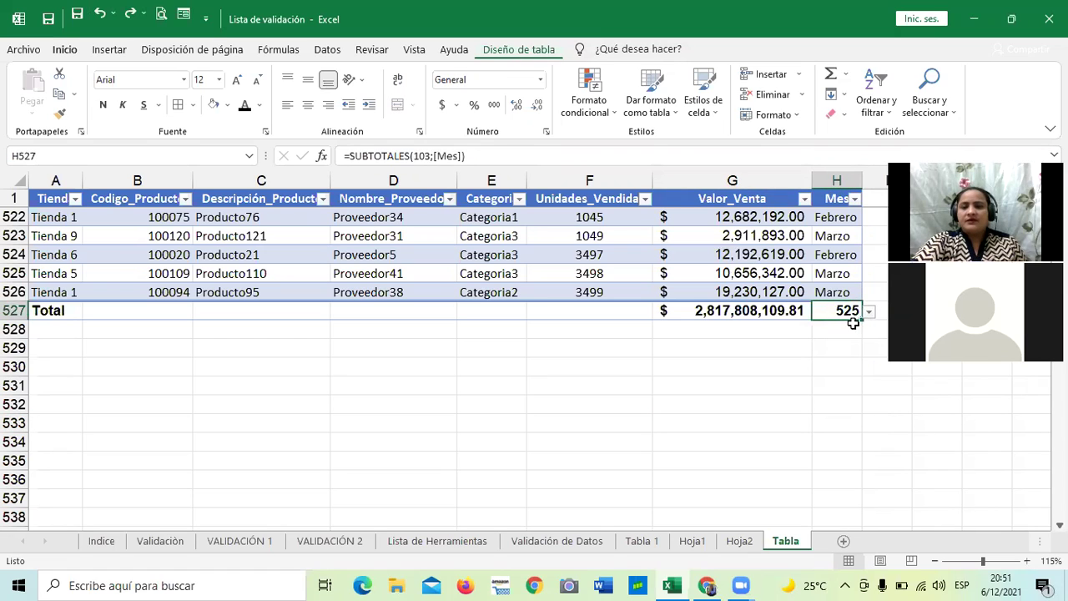
{"action": "left_click", "coordinate": [868, 312]}
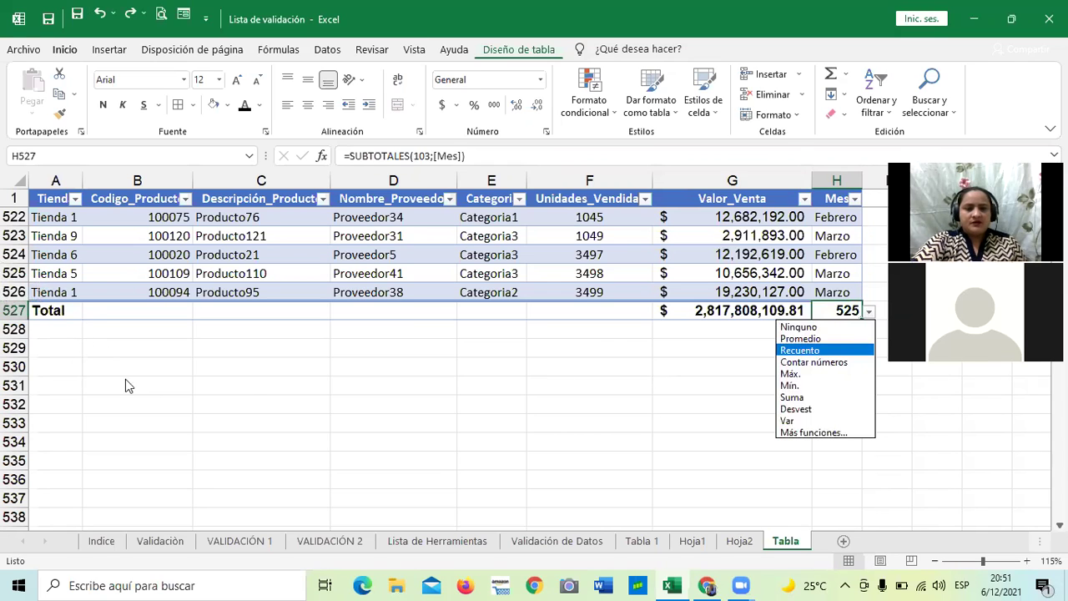
{"action": "left_click", "coordinate": [246, 375]}
Step: Apply the medium black table style with gray banded rows to the sales table on the Tabla sheet
{"action": "scroll", "coordinate": [248, 375], "scroll_direction": "up", "scroll_amount": 7}
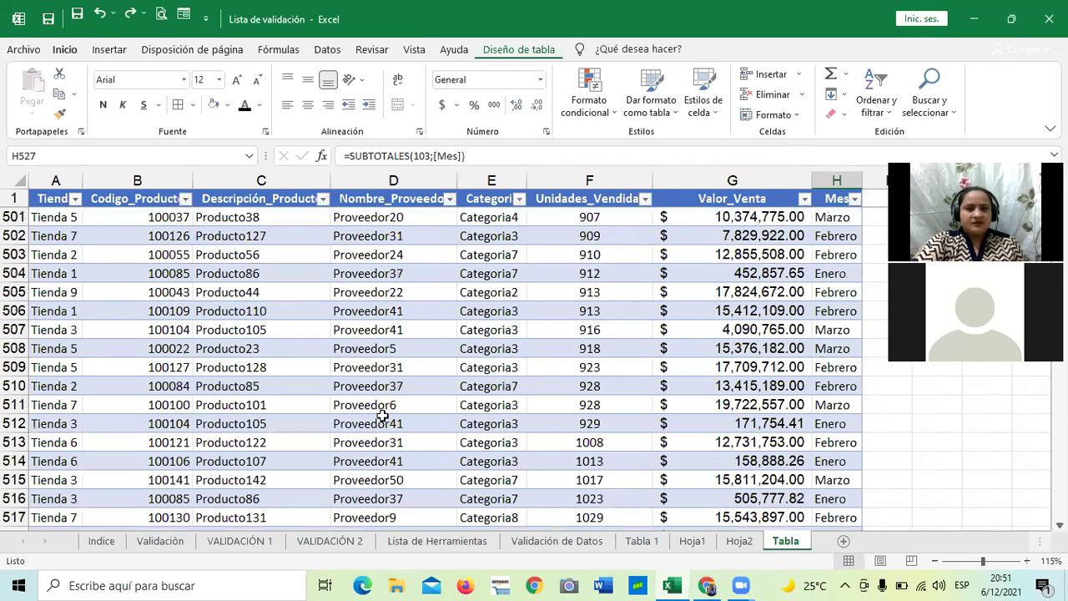
{"action": "scroll", "coordinate": [382, 415], "scroll_direction": "up", "scroll_amount": 20}
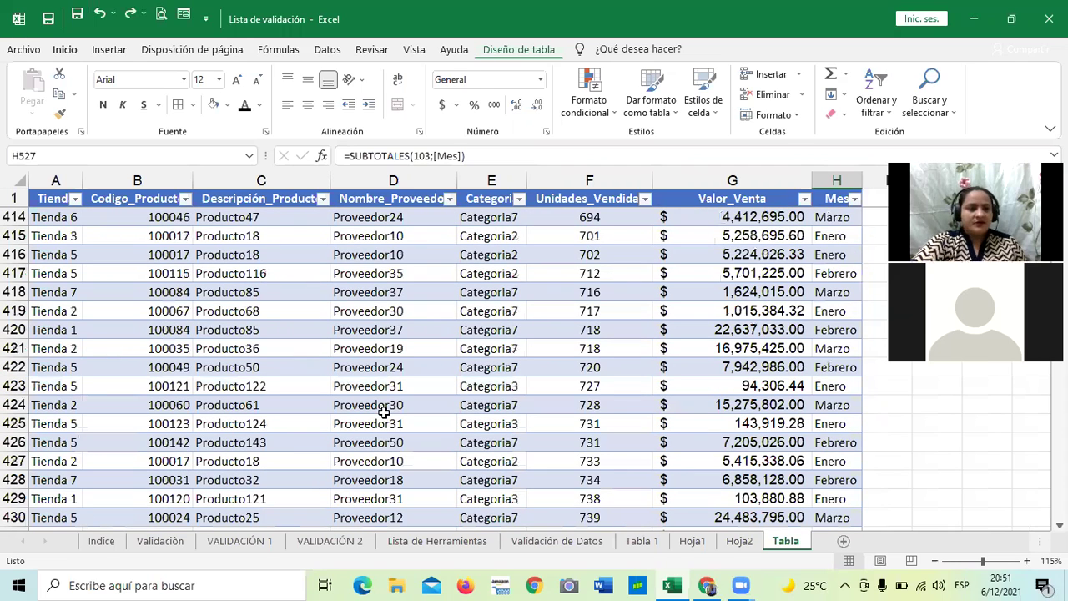
{"action": "scroll", "coordinate": [384, 410], "scroll_direction": "up", "scroll_amount": 20}
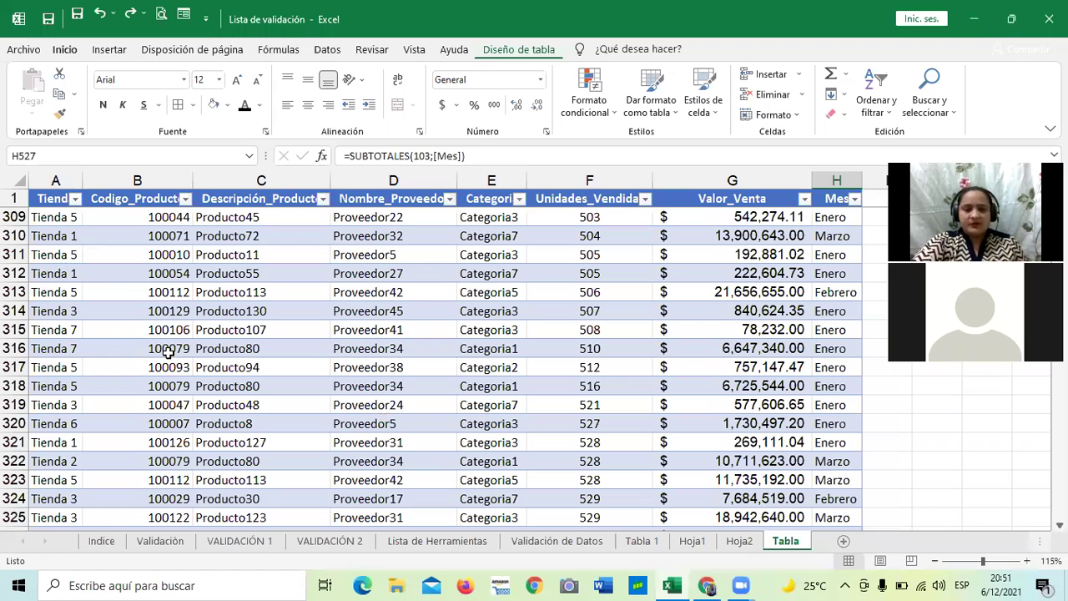
{"action": "scroll", "coordinate": [167, 352], "scroll_direction": "up", "scroll_amount": 20}
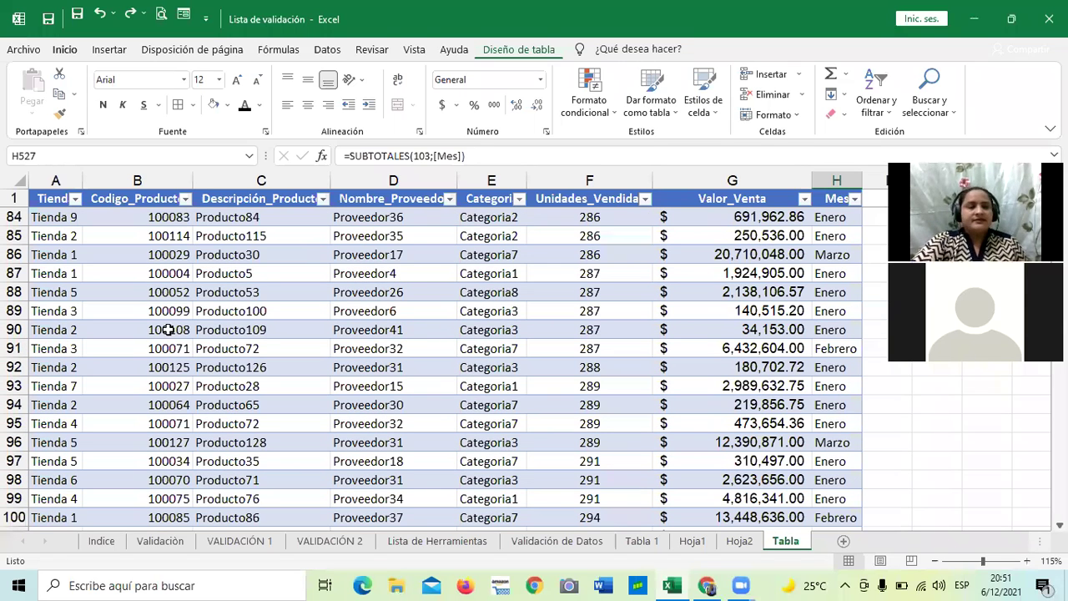
{"action": "scroll", "coordinate": [178, 312], "scroll_direction": "up", "scroll_amount": 20}
{"action": "scroll", "coordinate": [136, 270], "scroll_direction": "down", "scroll_amount": 3}
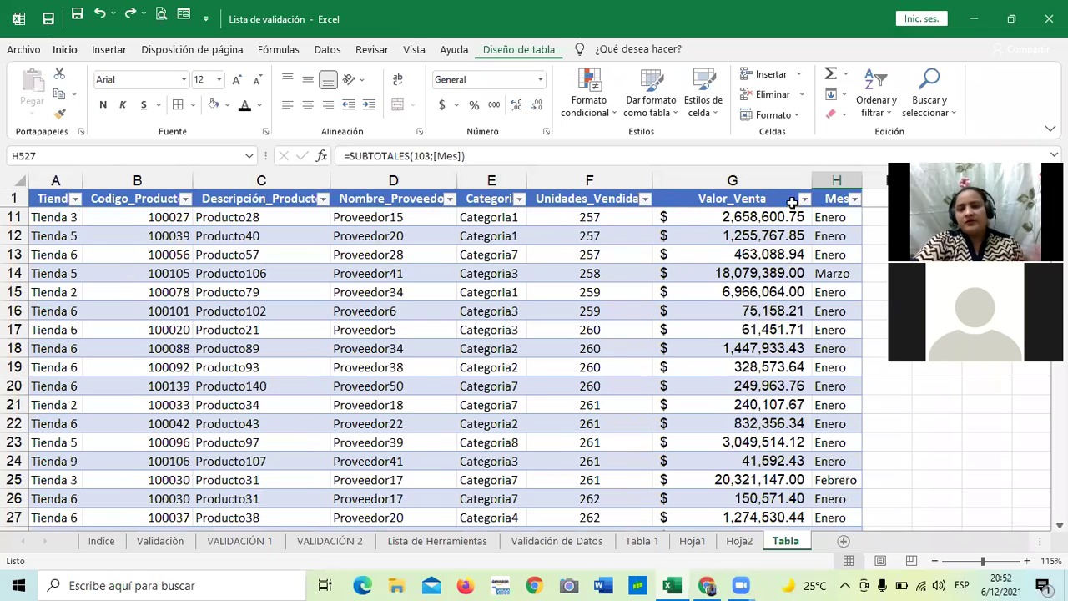
{"action": "left_click", "coordinate": [603, 328]}
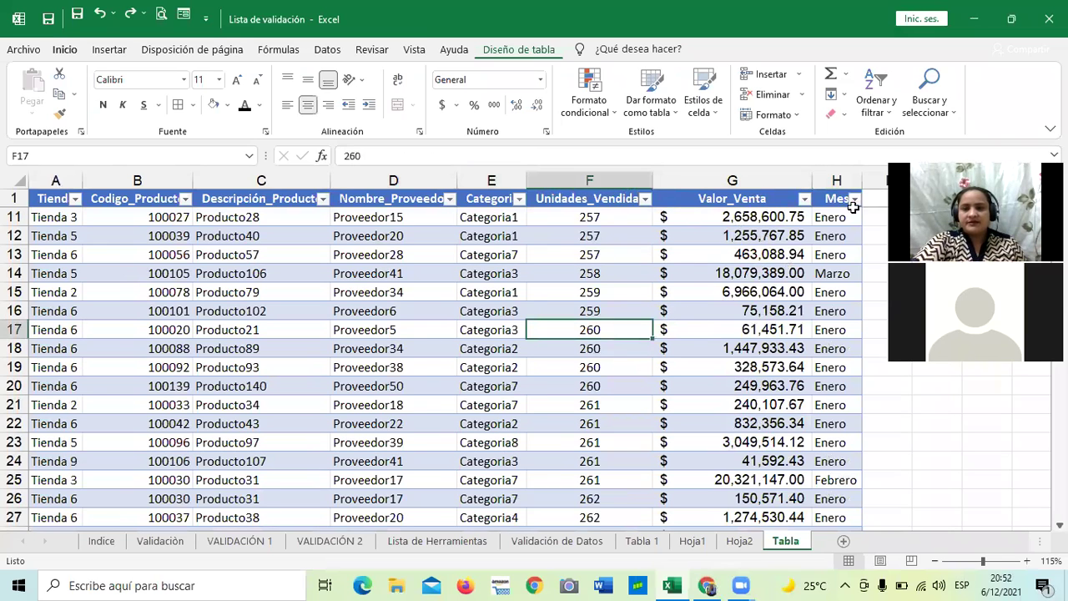
{"action": "left_click", "coordinate": [472, 294]}
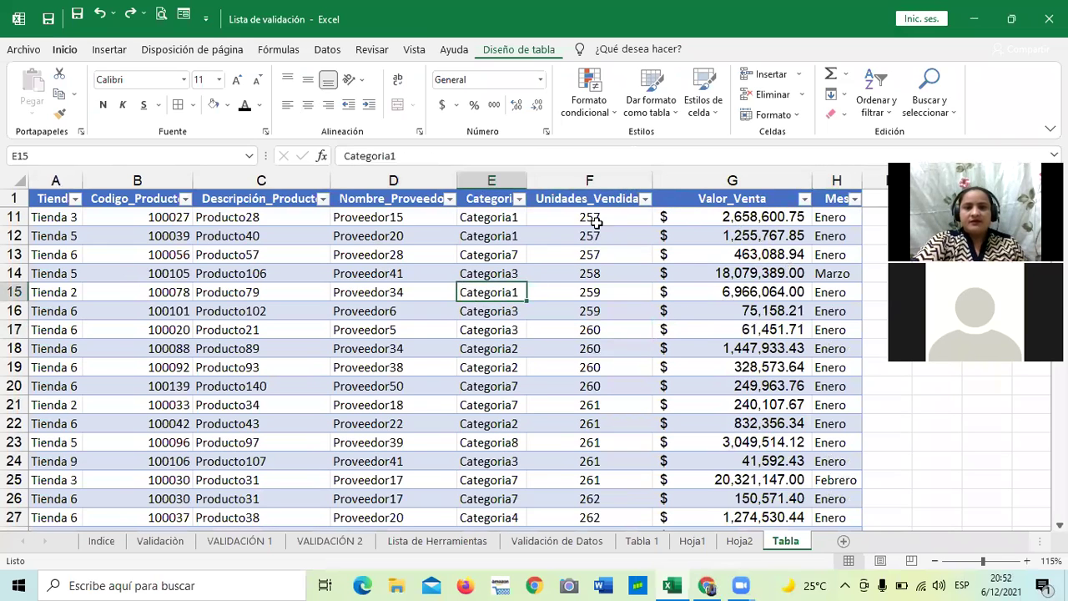
{"action": "left_click", "coordinate": [518, 50]}
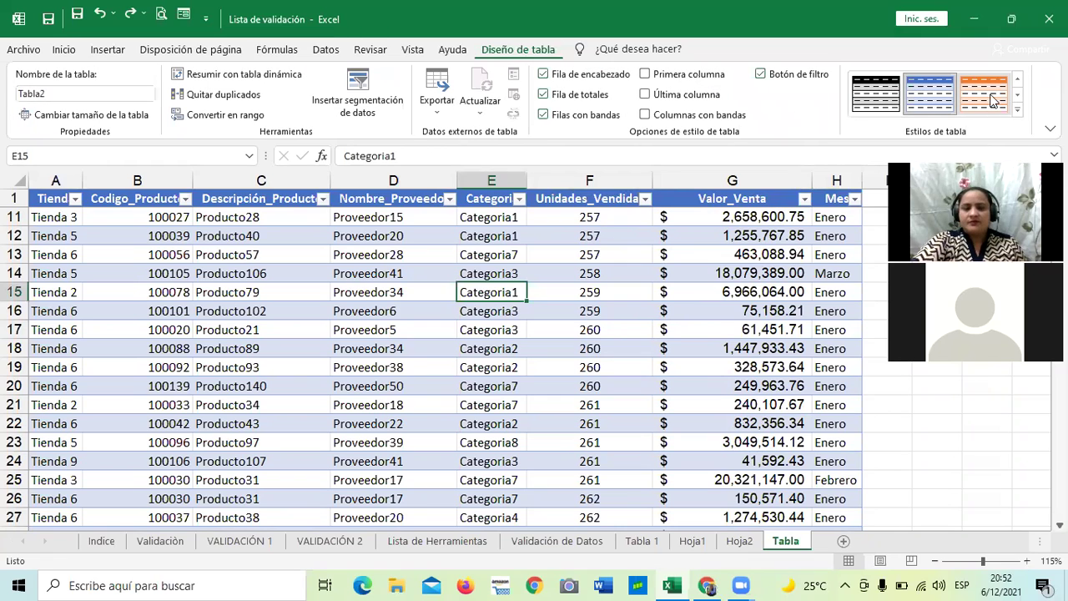
{"action": "left_click", "coordinate": [992, 100]}
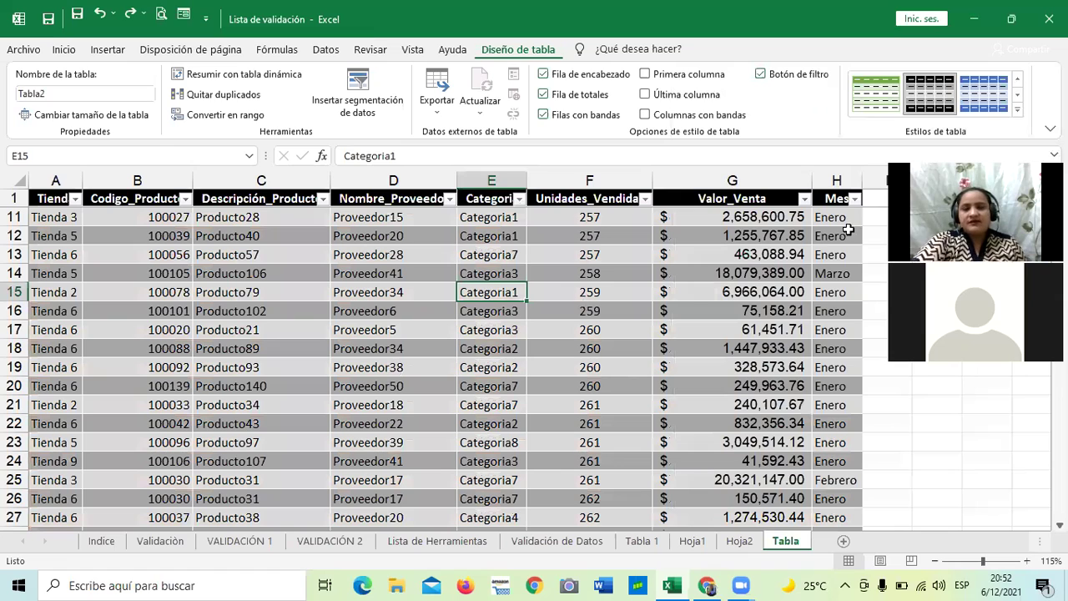
Step: Apply the medium green table style with green banded rows to the sales table
{"action": "key", "text": "Down"}
{"action": "key", "text": "Down"}
{"action": "key", "text": "Down"}
{"action": "key", "text": "Down"}
{"action": "key", "text": "Left"}
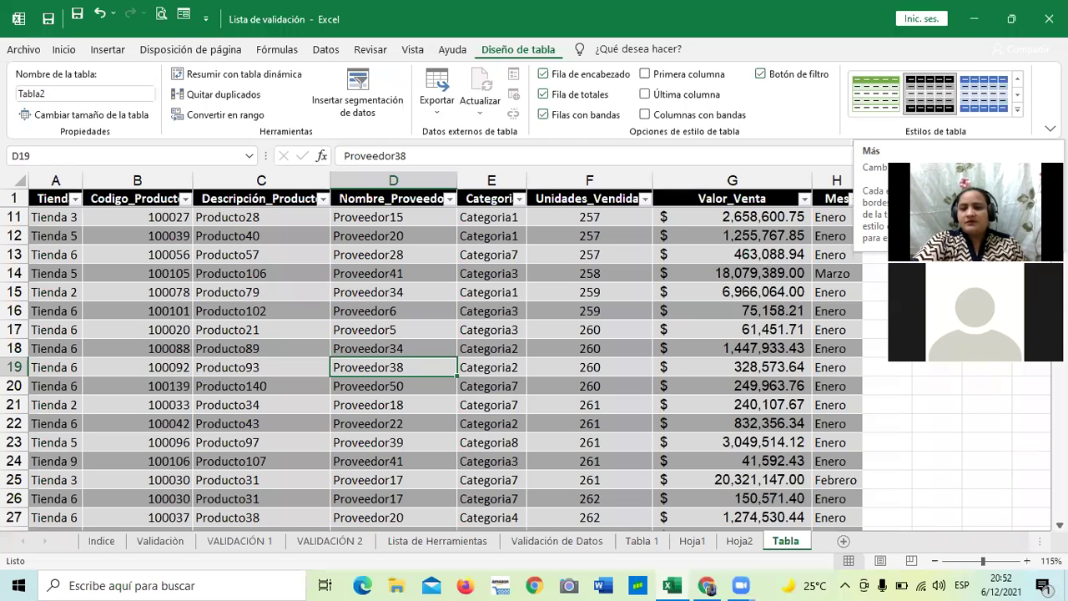
{"action": "left_click", "coordinate": [1017, 110]}
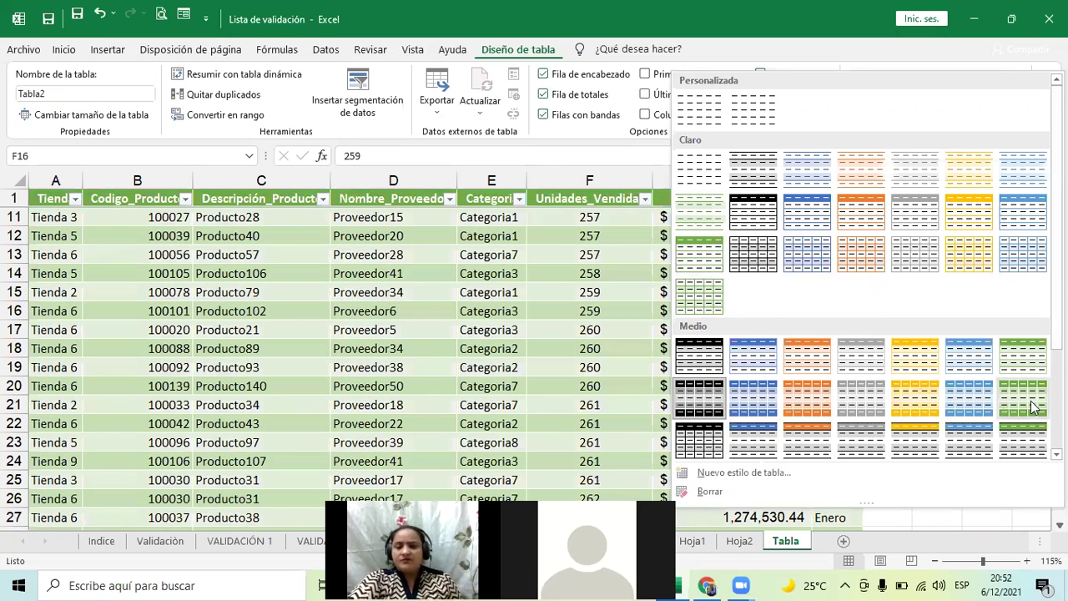
{"action": "left_click", "coordinate": [1033, 406]}
{"action": "left_click", "coordinate": [980, 305]}
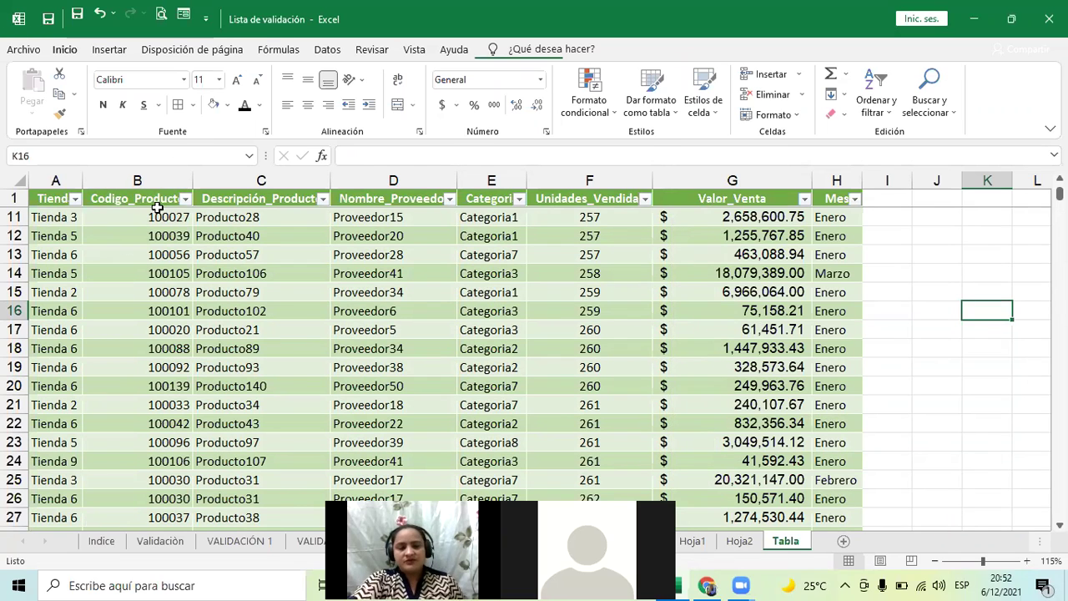
Step: Apply the light orange table style with cell gridlines and a plain header to the sales table
{"action": "scroll", "coordinate": [349, 340], "scroll_direction": "down", "scroll_amount": 1}
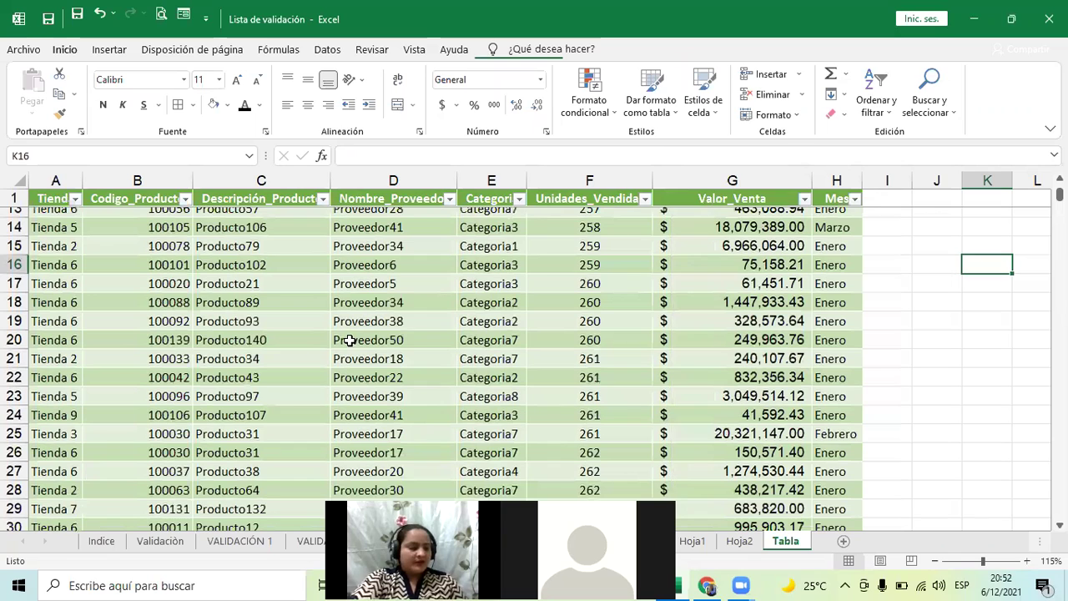
{"action": "scroll", "coordinate": [513, 339], "scroll_direction": "down", "scroll_amount": 3}
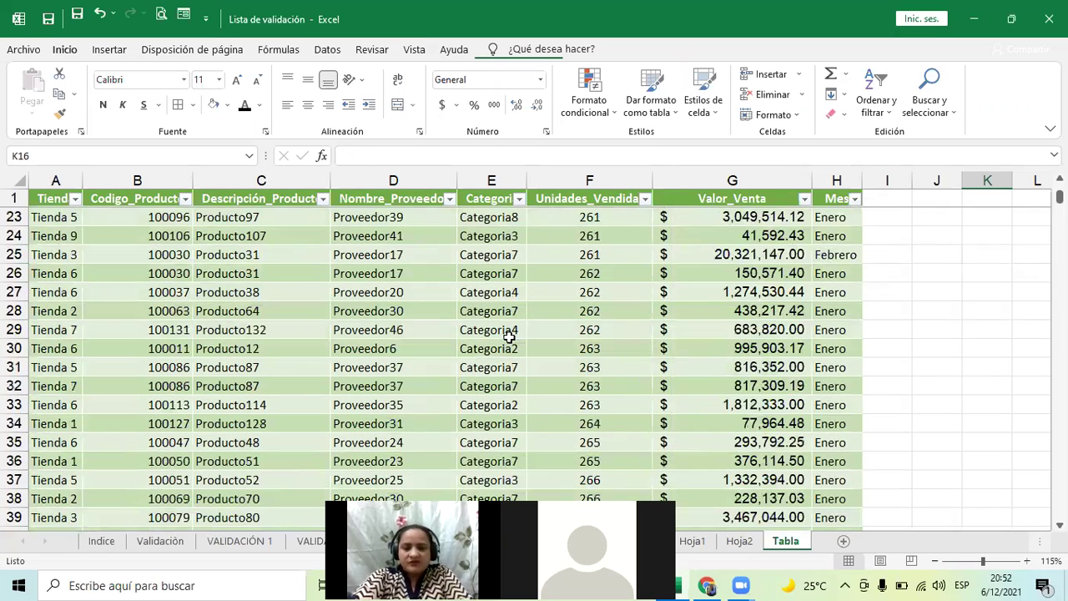
{"action": "scroll", "coordinate": [515, 376], "scroll_direction": "down", "scroll_amount": 8}
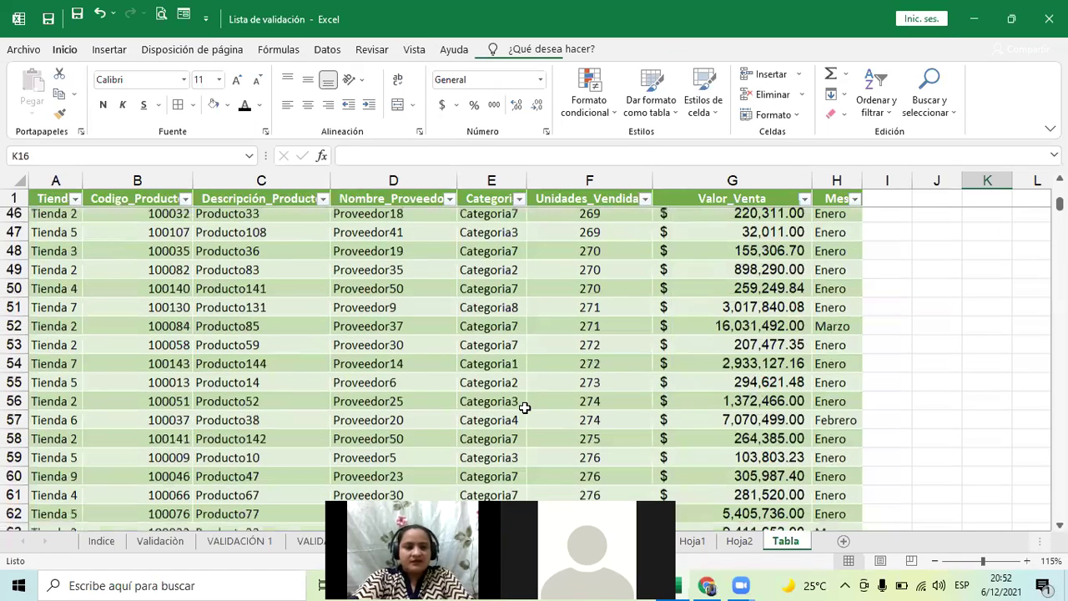
{"action": "scroll", "coordinate": [955, 336], "scroll_direction": "down", "scroll_amount": 11}
{"action": "left_click", "coordinate": [564, 307]}
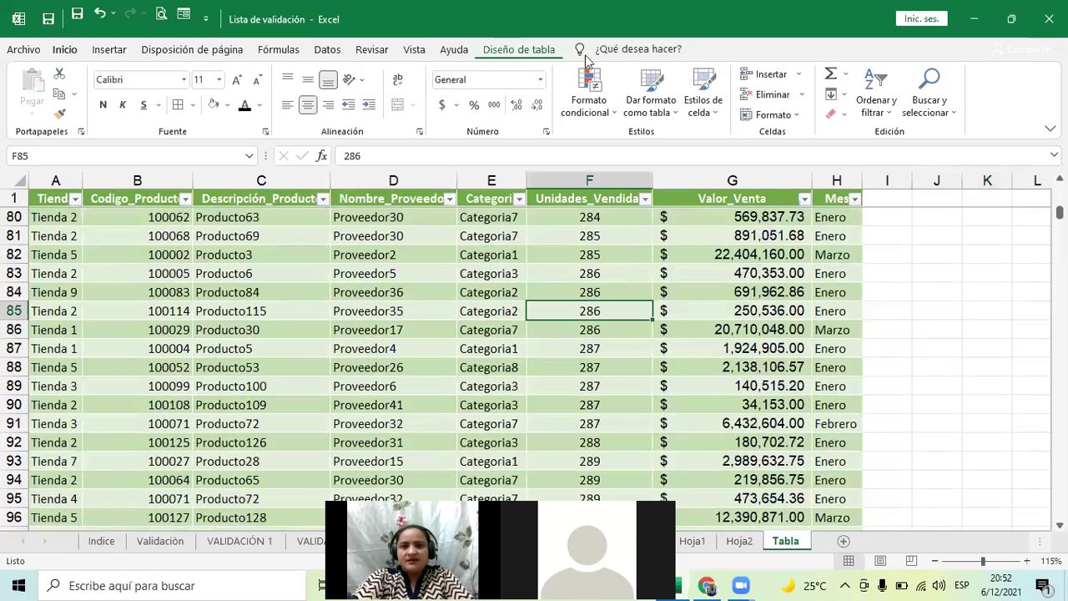
{"action": "left_click", "coordinate": [503, 51]}
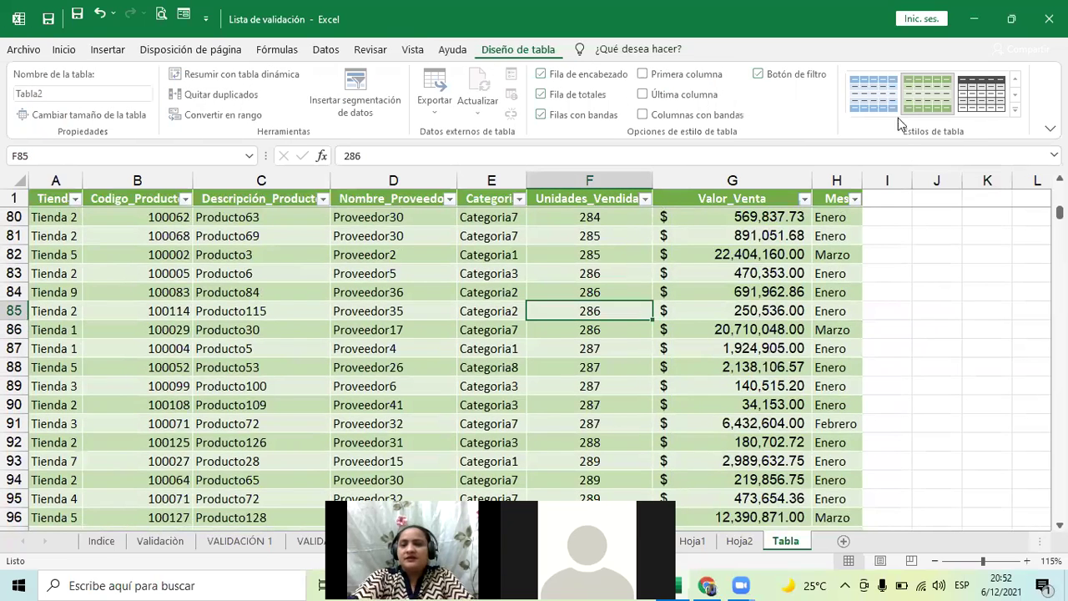
{"action": "left_click", "coordinate": [1018, 110]}
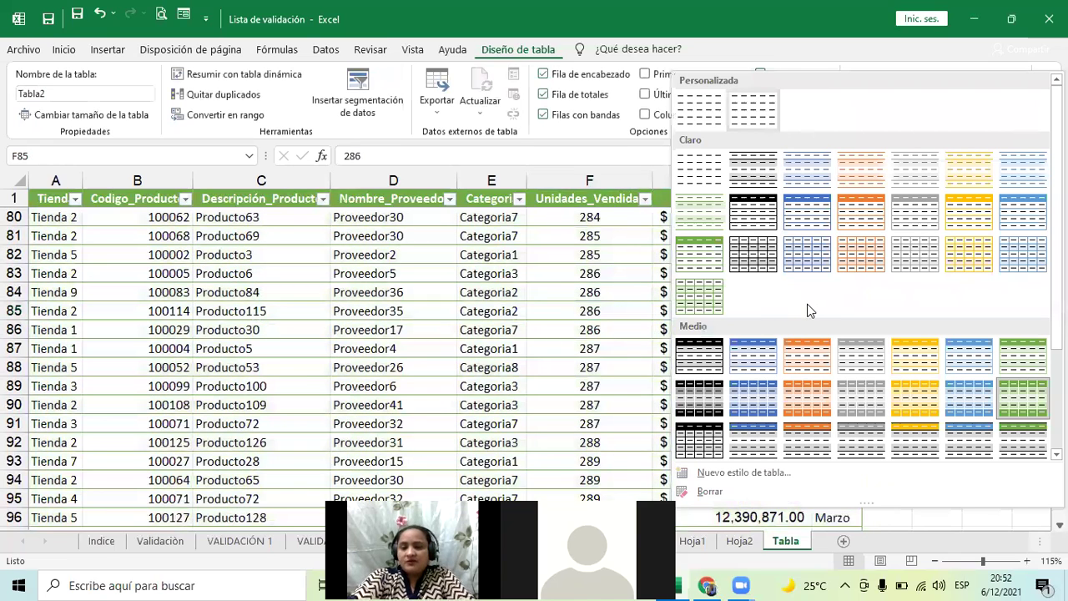
{"action": "left_click", "coordinate": [951, 307]}
Step: Apply the medium orange table style with a solid header and orange banded rows to the sales table
{"action": "scroll", "coordinate": [610, 377], "scroll_direction": "down", "scroll_amount": 4}
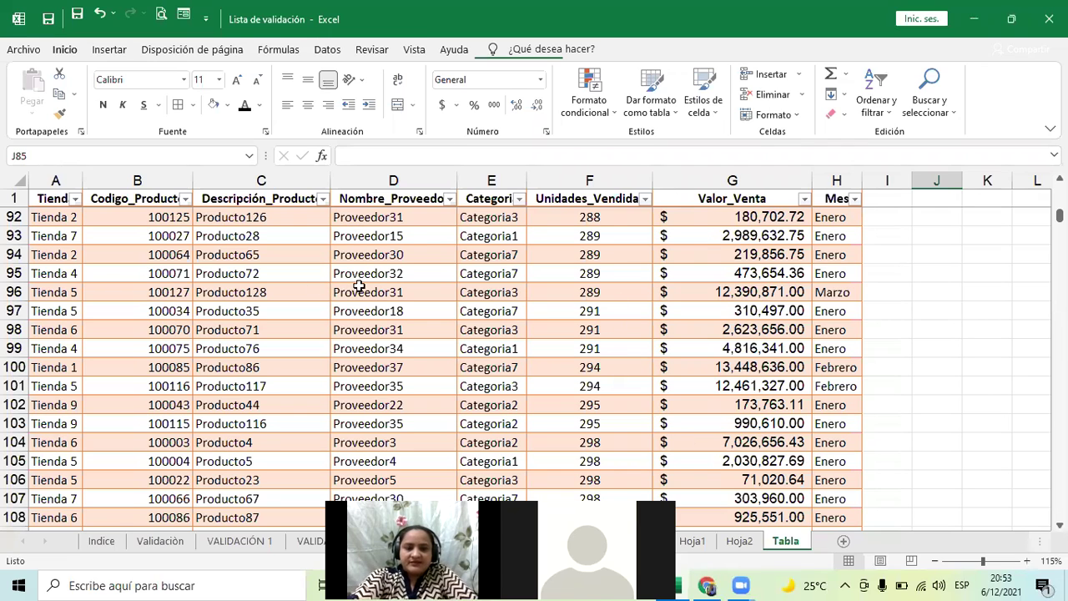
{"action": "left_click", "coordinate": [275, 293]}
{"action": "left_click", "coordinate": [269, 399]}
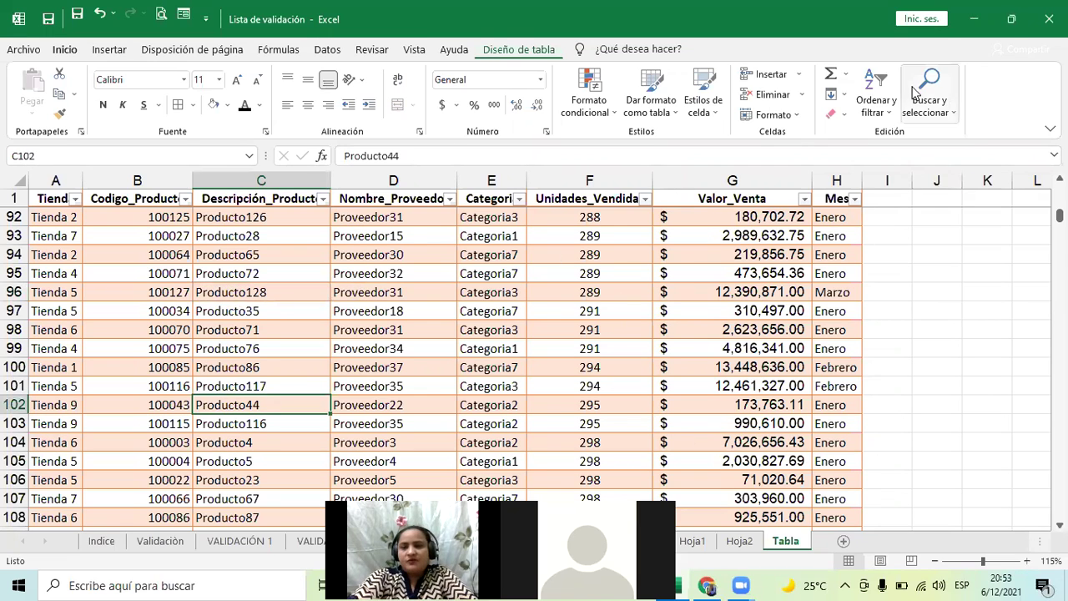
{"action": "left_click", "coordinate": [482, 347]}
{"action": "left_click", "coordinate": [584, 307]}
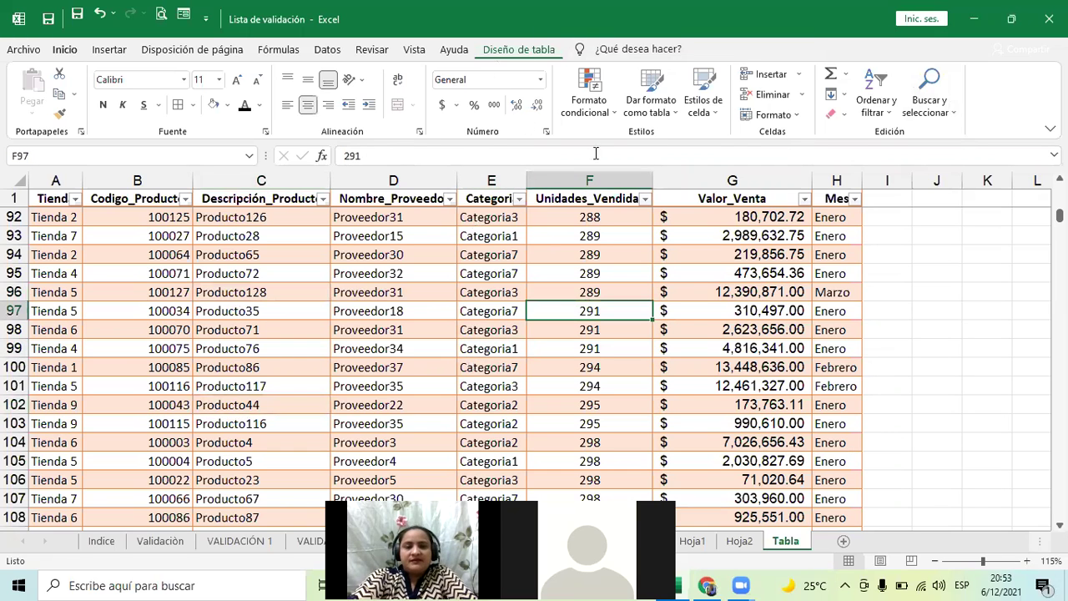
{"action": "left_click", "coordinate": [544, 49]}
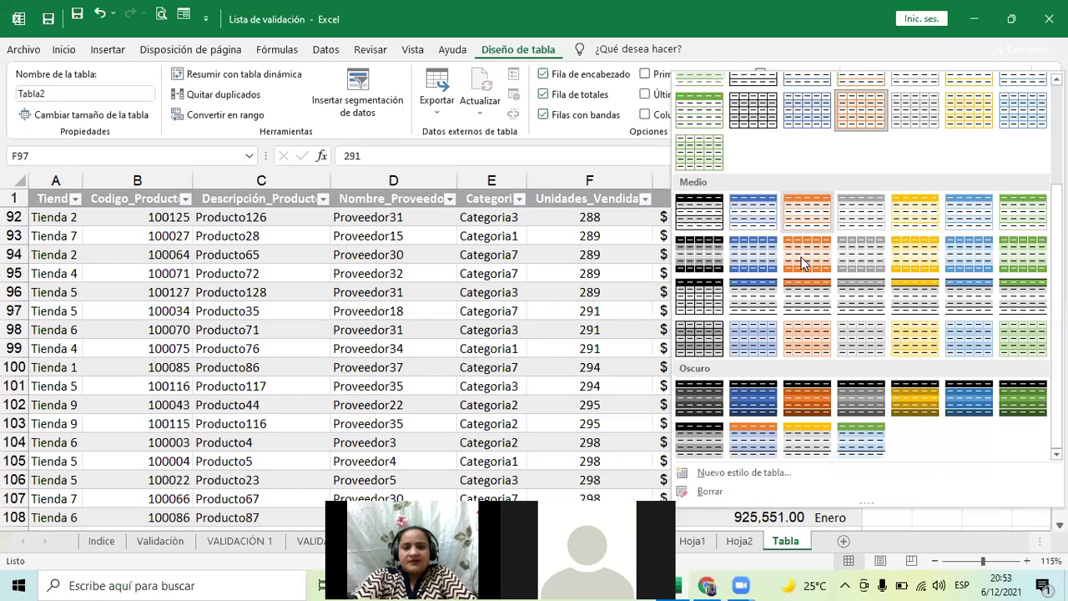
{"action": "key", "text": "Escape"}
{"action": "left_click", "coordinate": [1008, 305]}
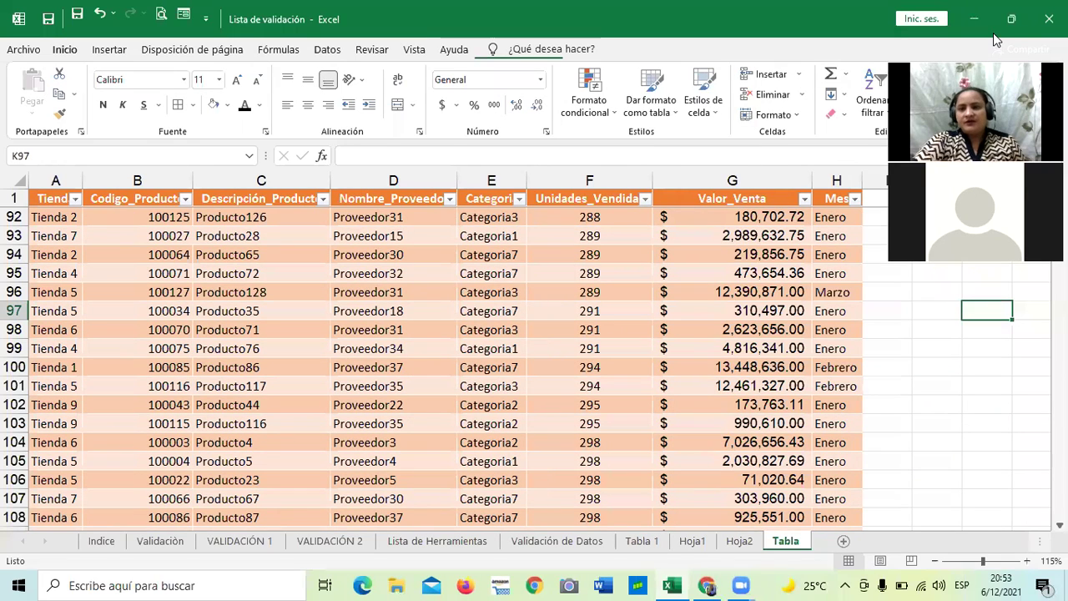
{"action": "left_click", "coordinate": [1021, 52]}
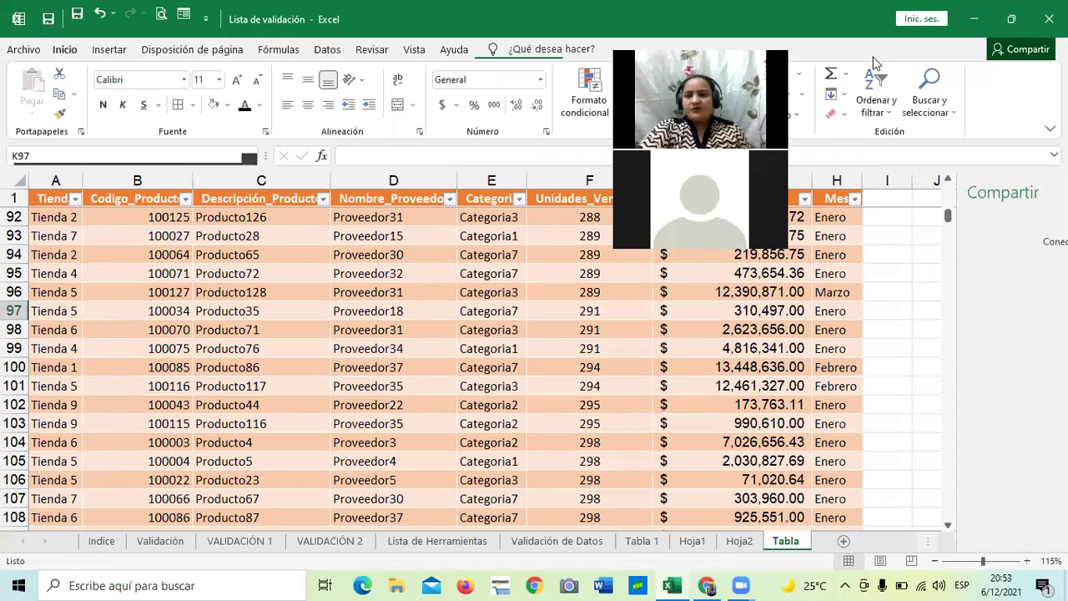
{"action": "left_click", "coordinate": [1021, 48]}
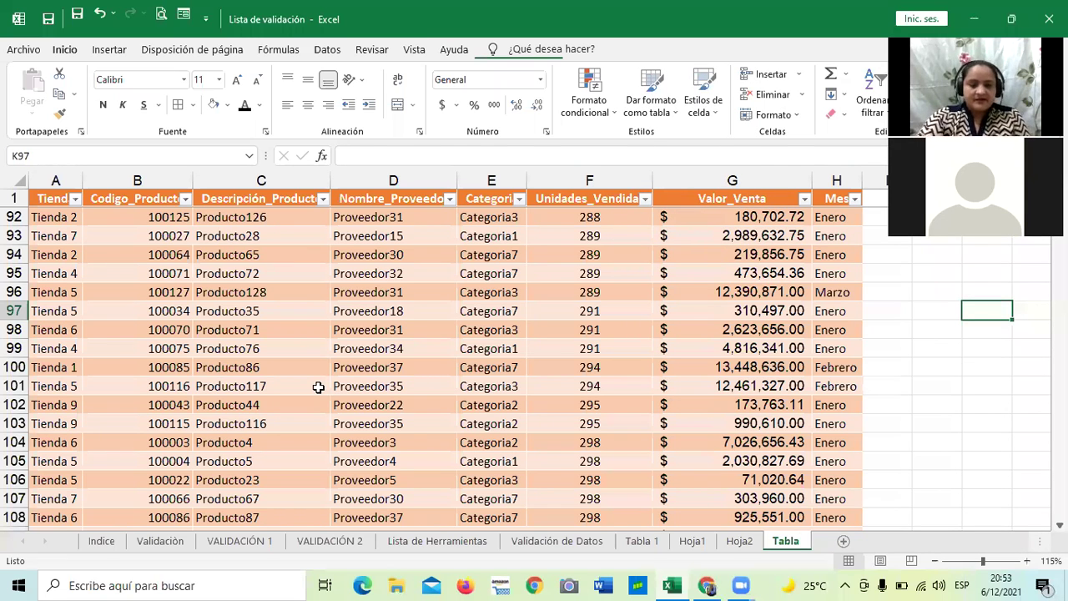
Step: Look through the sales table's rows to examine the orange banded formatting
{"action": "scroll", "coordinate": [454, 404], "scroll_direction": "down", "scroll_amount": 3}
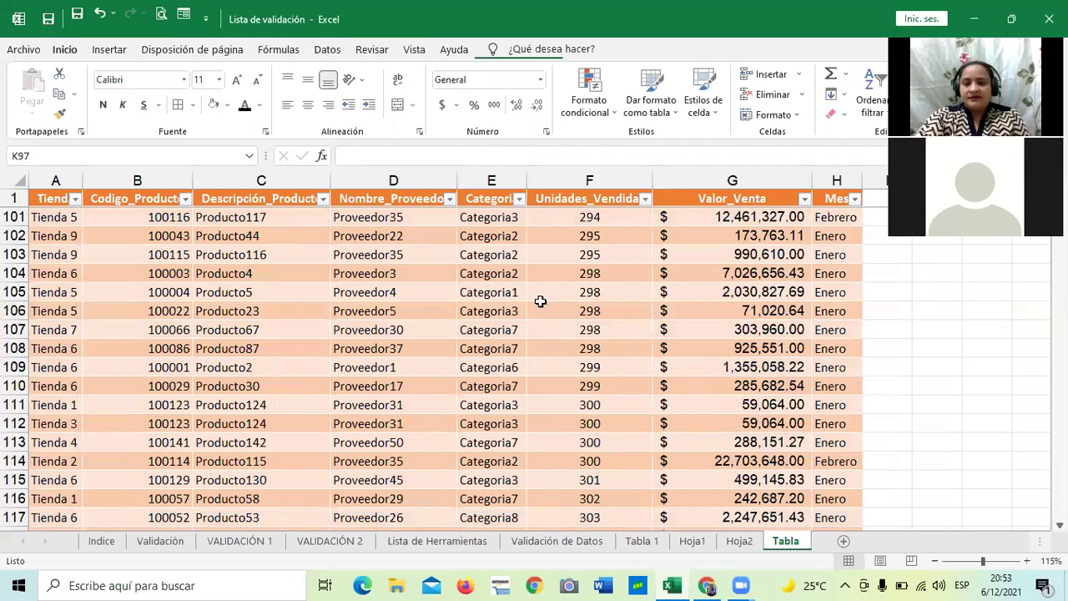
{"action": "scroll", "coordinate": [673, 337], "scroll_direction": "down", "scroll_amount": 1}
{"action": "scroll", "coordinate": [536, 434], "scroll_direction": "down", "scroll_amount": 2}
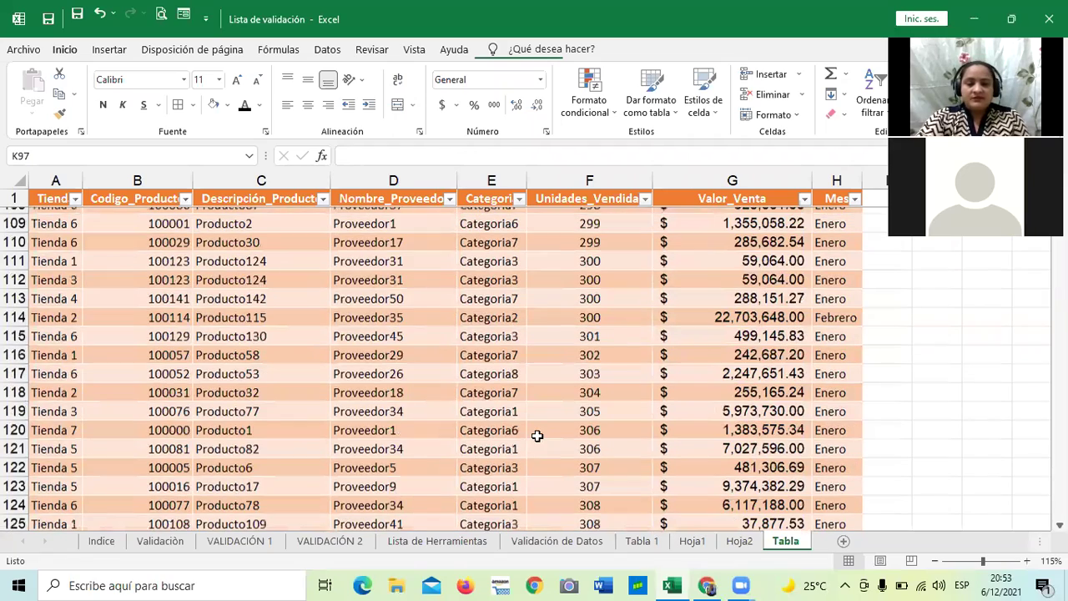
{"action": "scroll", "coordinate": [539, 435], "scroll_direction": "down", "scroll_amount": 2}
{"action": "scroll", "coordinate": [412, 355], "scroll_direction": "down", "scroll_amount": 7}
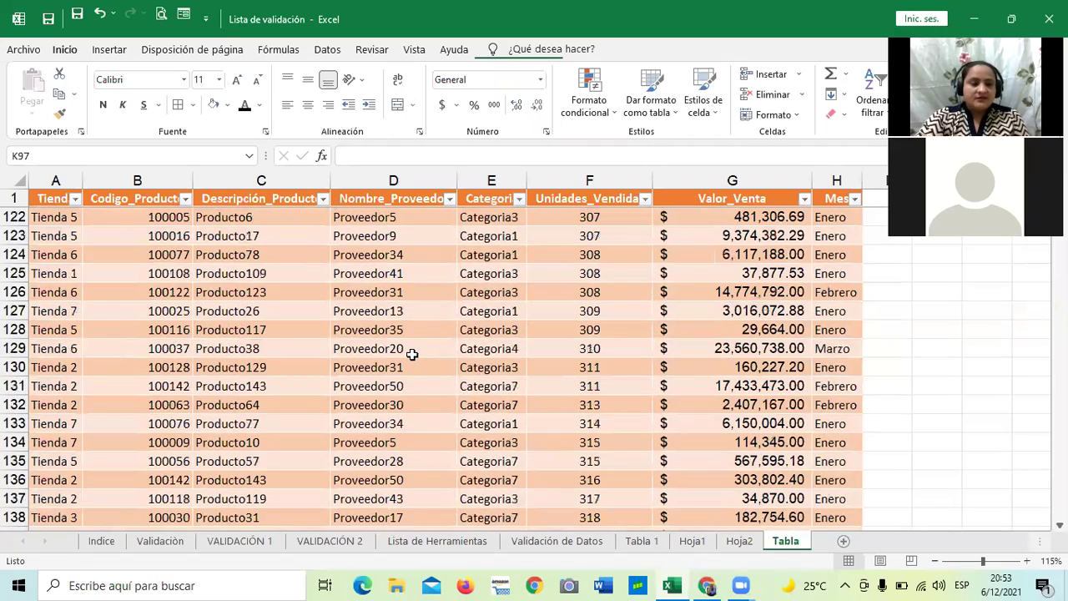
{"action": "scroll", "coordinate": [412, 354], "scroll_direction": "down", "scroll_amount": 10}
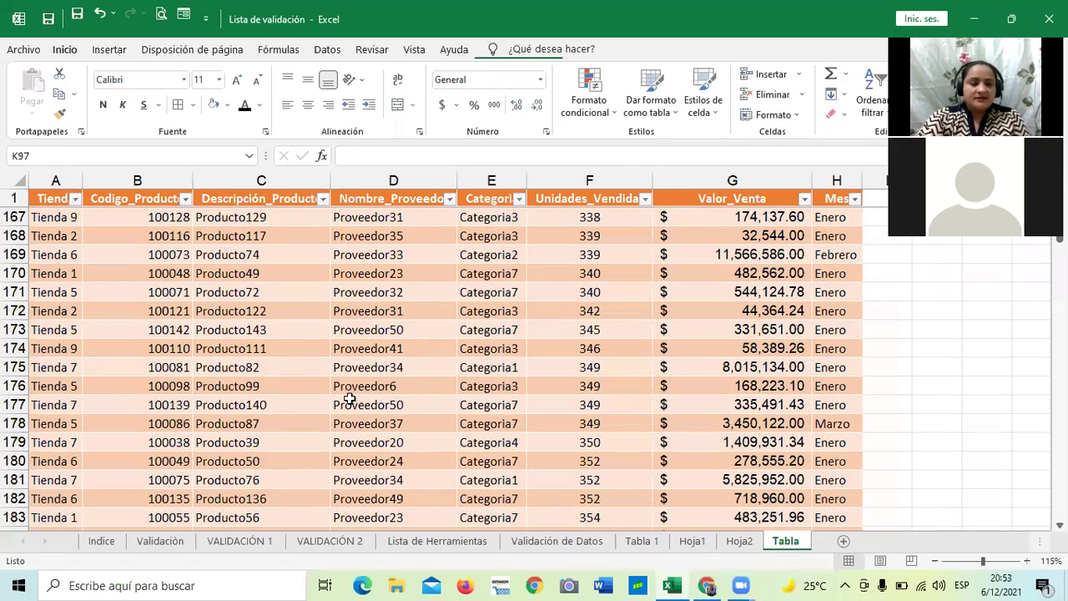
{"action": "scroll", "coordinate": [372, 368], "scroll_direction": "down", "scroll_amount": 10}
{"action": "scroll", "coordinate": [276, 308], "scroll_direction": "down", "scroll_amount": 20}
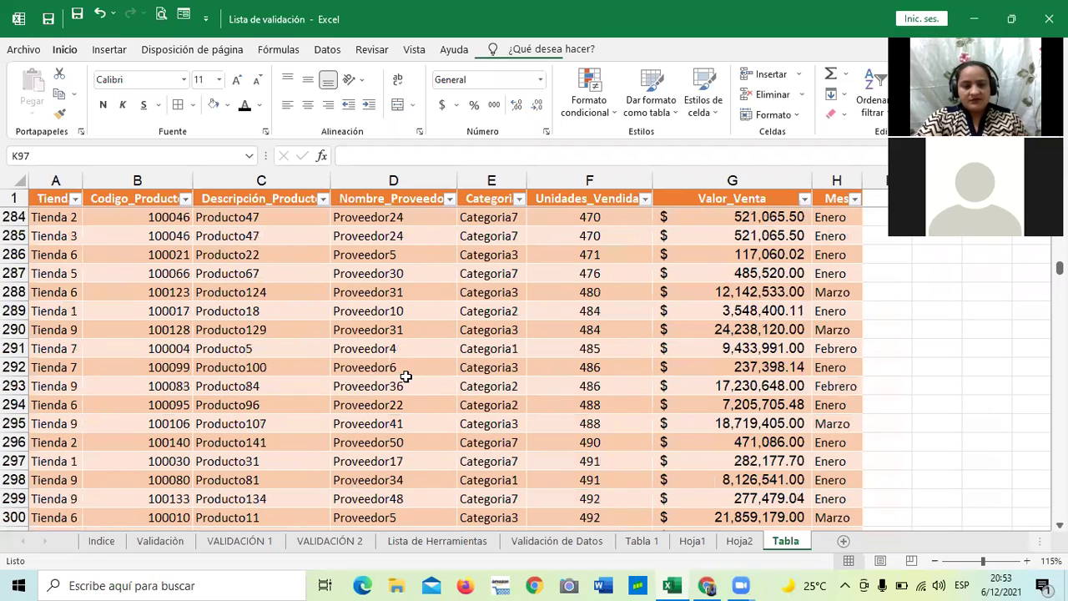
Step: Go to the Tabla 1 sheet and display the list of summary functions for the Ventas total in F24
{"action": "left_click", "coordinate": [446, 581]}
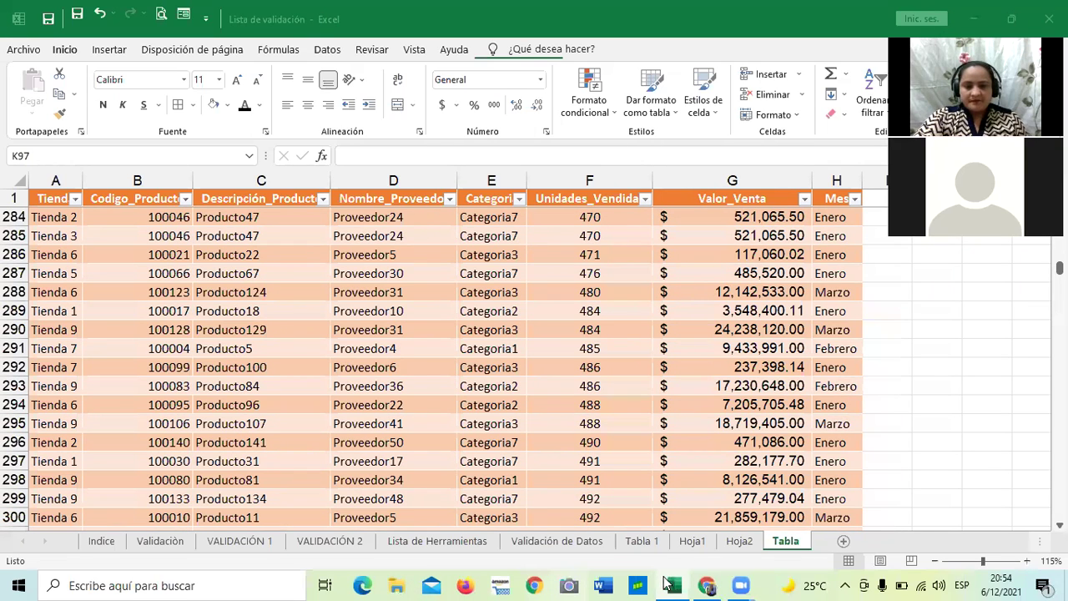
{"action": "left_click", "coordinate": [667, 584]}
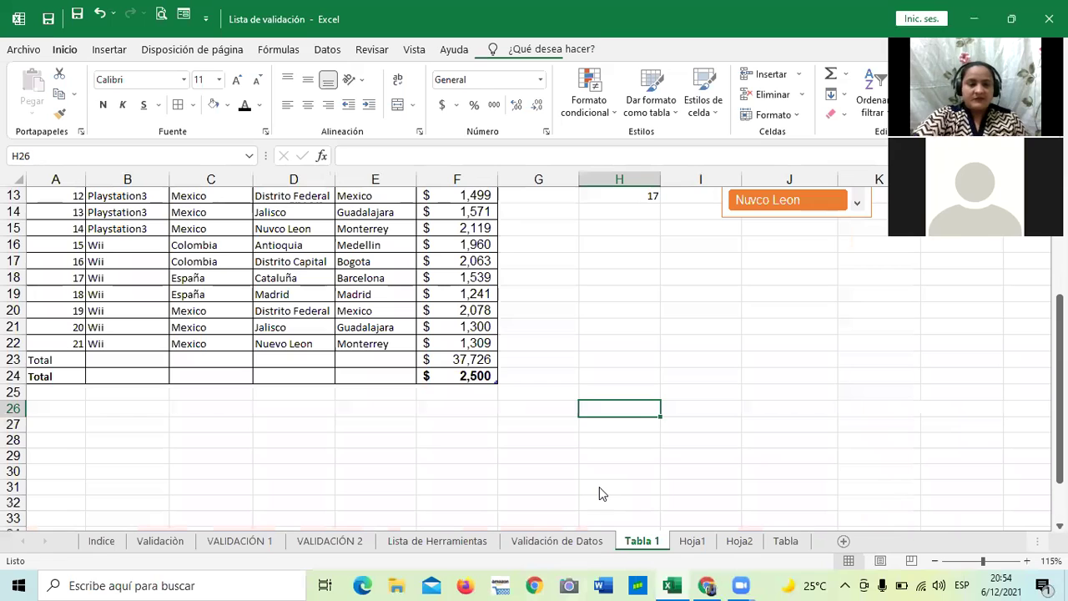
{"action": "left_click", "coordinate": [439, 439]}
{"action": "scroll", "coordinate": [439, 439], "scroll_direction": "up", "scroll_amount": 2}
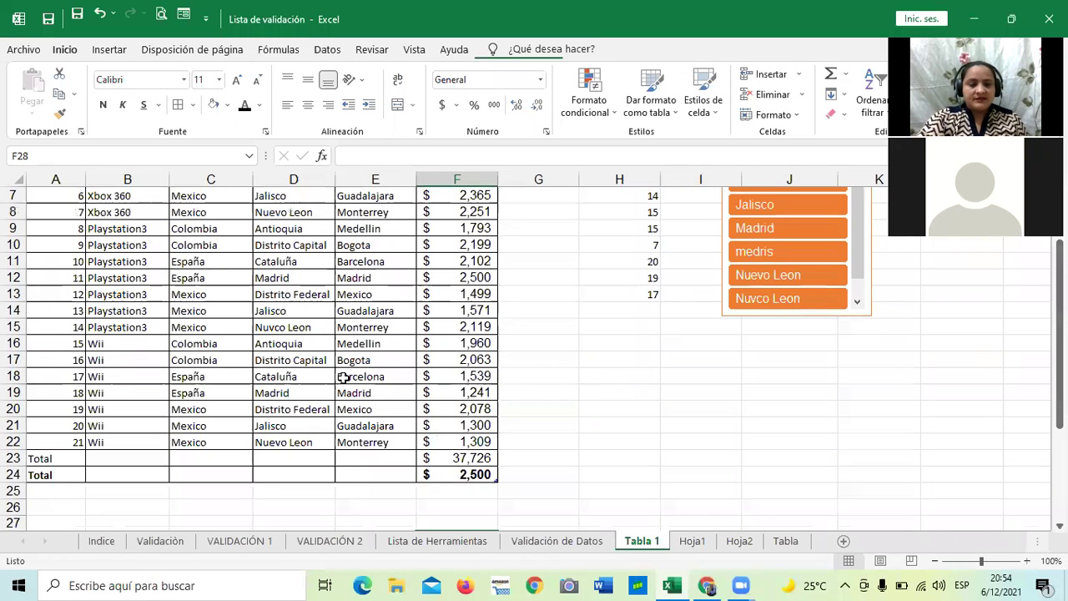
{"action": "left_click", "coordinate": [455, 473]}
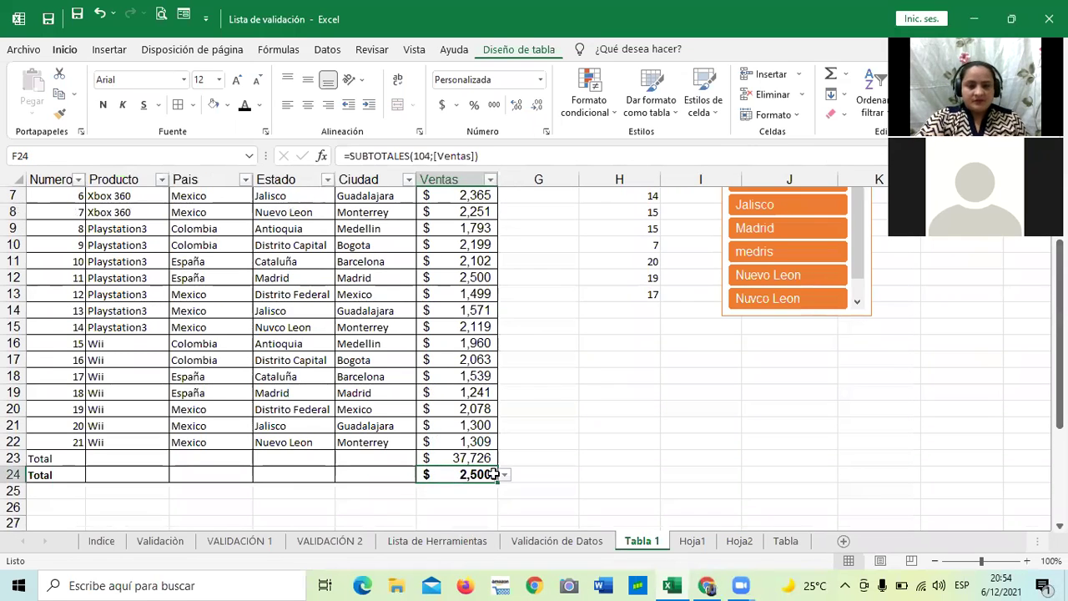
{"action": "left_click", "coordinate": [504, 475]}
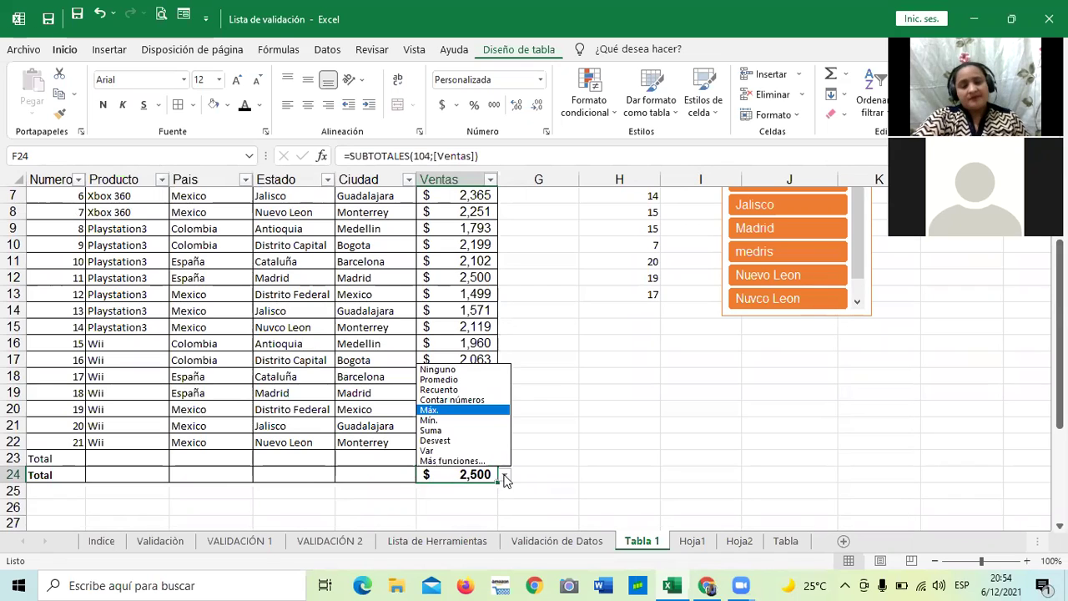
Step: Change the summary function of the Ventas total in F24 to Recuento
{"action": "key", "text": "Escape"}
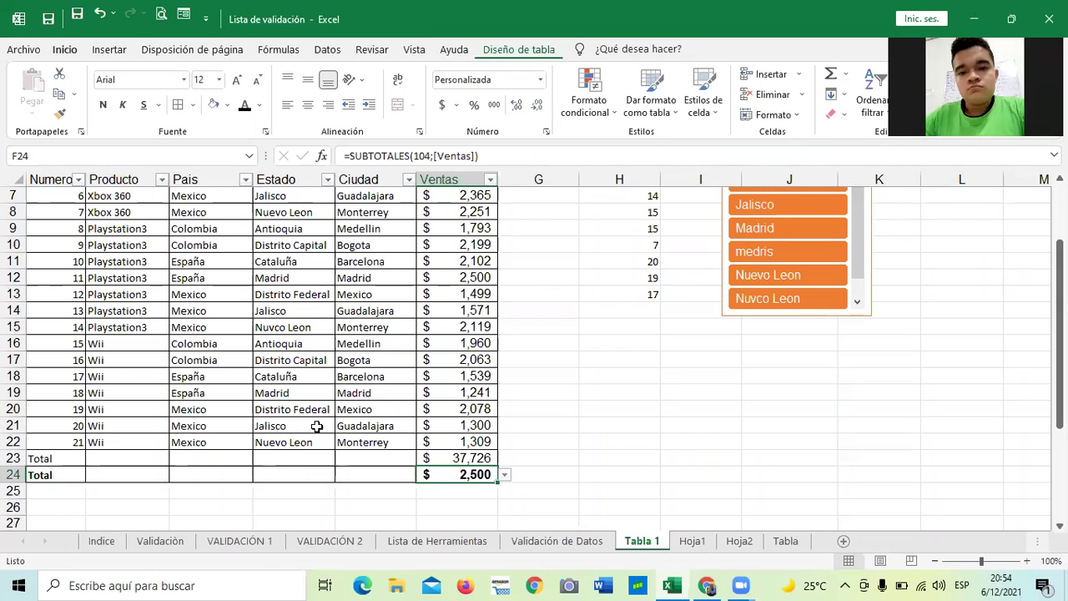
{"action": "left_click", "coordinate": [504, 474]}
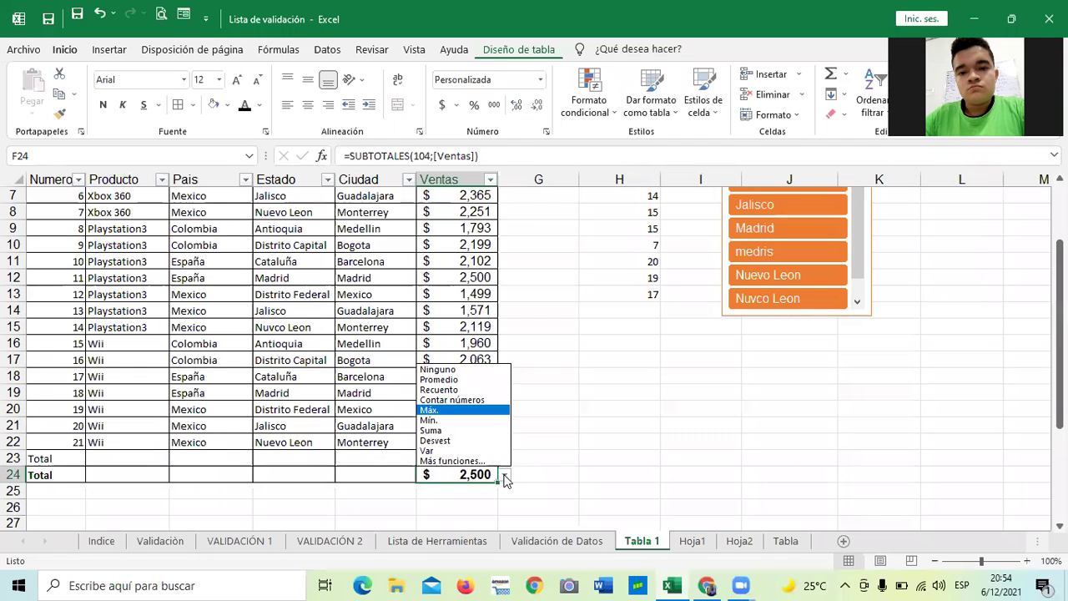
{"action": "left_click", "coordinate": [435, 391]}
{"action": "left_click", "coordinate": [559, 428]}
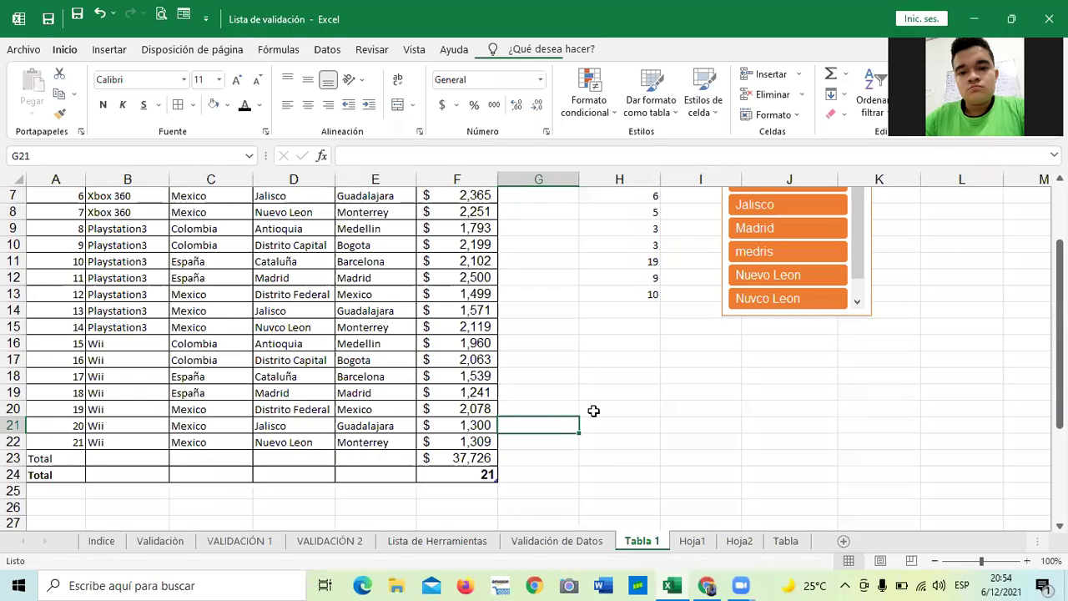
{"action": "left_click", "coordinate": [620, 403]}
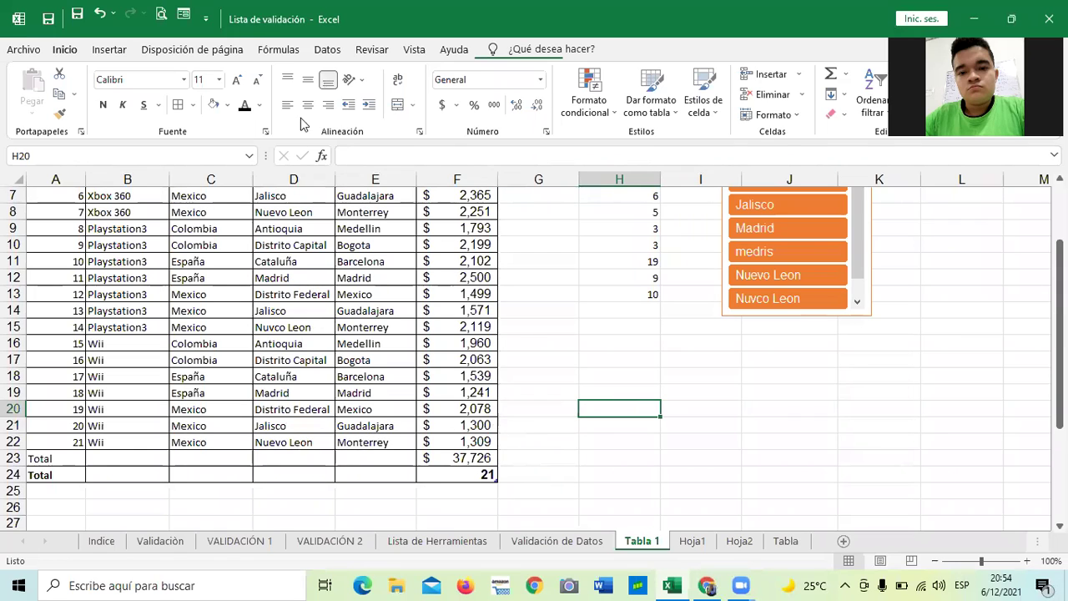
{"action": "left_click", "coordinate": [588, 480]}
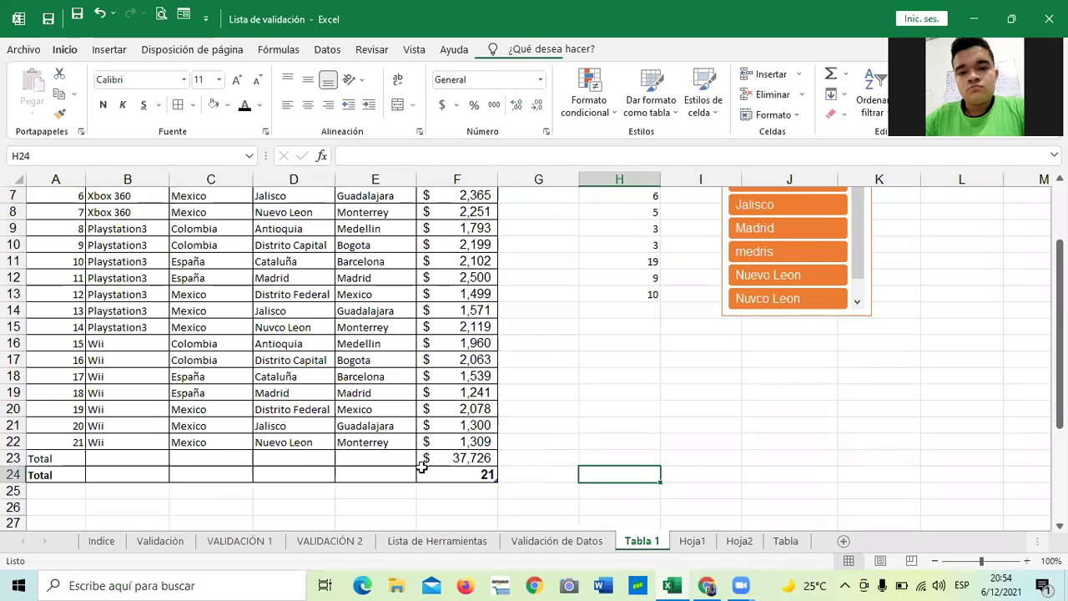
Step: Review the list of summary functions available for the Ventas total in F24, leaving the current choice in place
{"action": "left_click", "coordinate": [469, 473]}
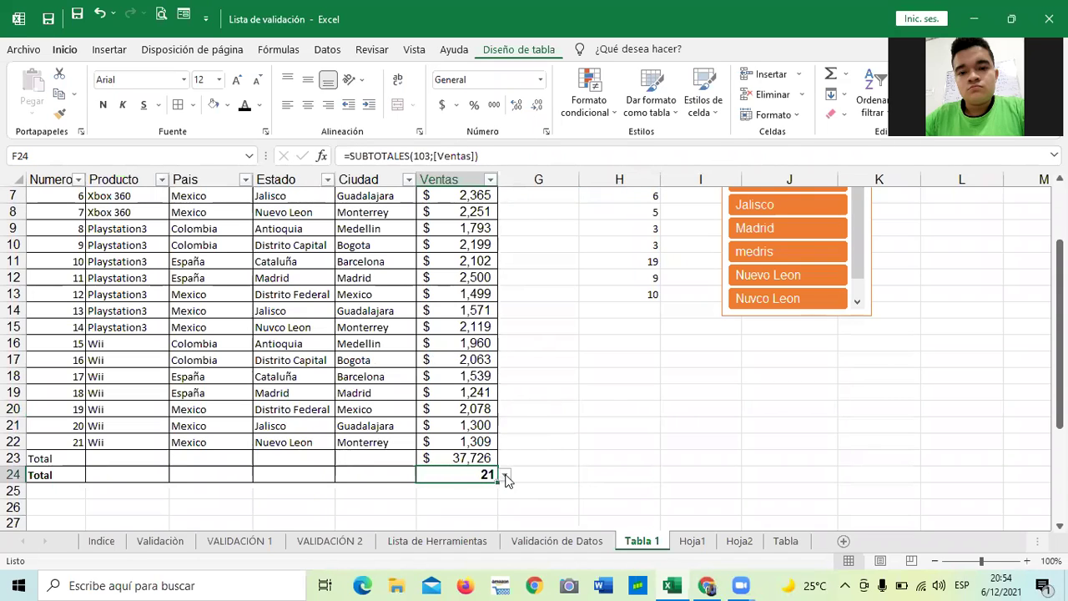
{"action": "left_click", "coordinate": [504, 475]}
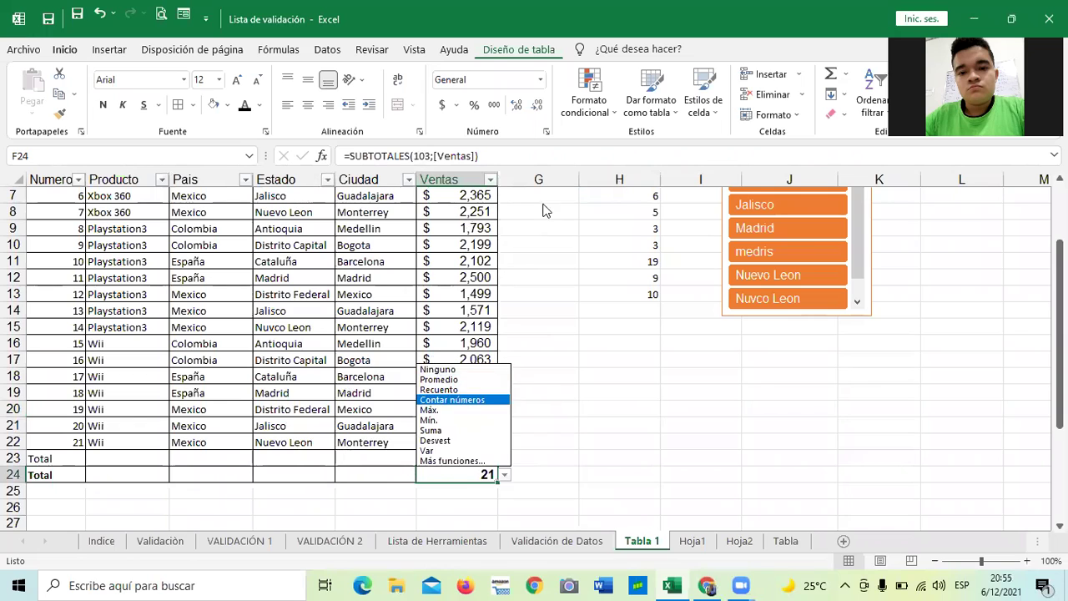
{"action": "key", "text": "Down"}
{"action": "key", "text": "Down"}
{"action": "key", "text": "Down"}
{"action": "key", "text": "Down"}
{"action": "key", "text": "Down"}
{"action": "key", "text": "Escape"}
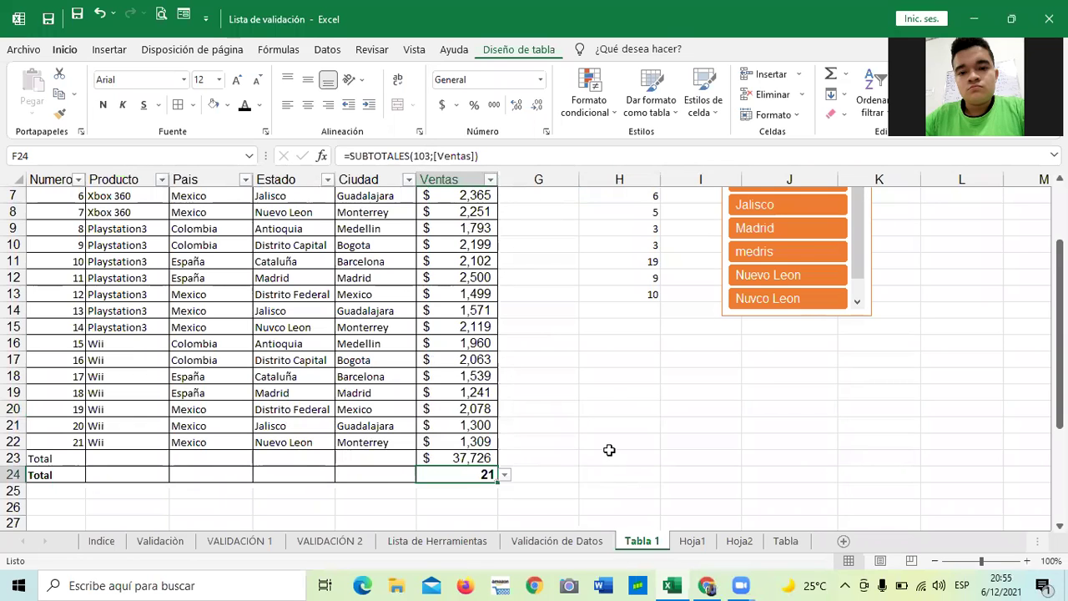
Step: Examine the numbering of the sales table's records, from the first row to the last record in A22
{"action": "scroll", "coordinate": [442, 284], "scroll_direction": "up", "scroll_amount": 2}
{"action": "scroll", "coordinate": [464, 381], "scroll_direction": "down", "scroll_amount": 3}
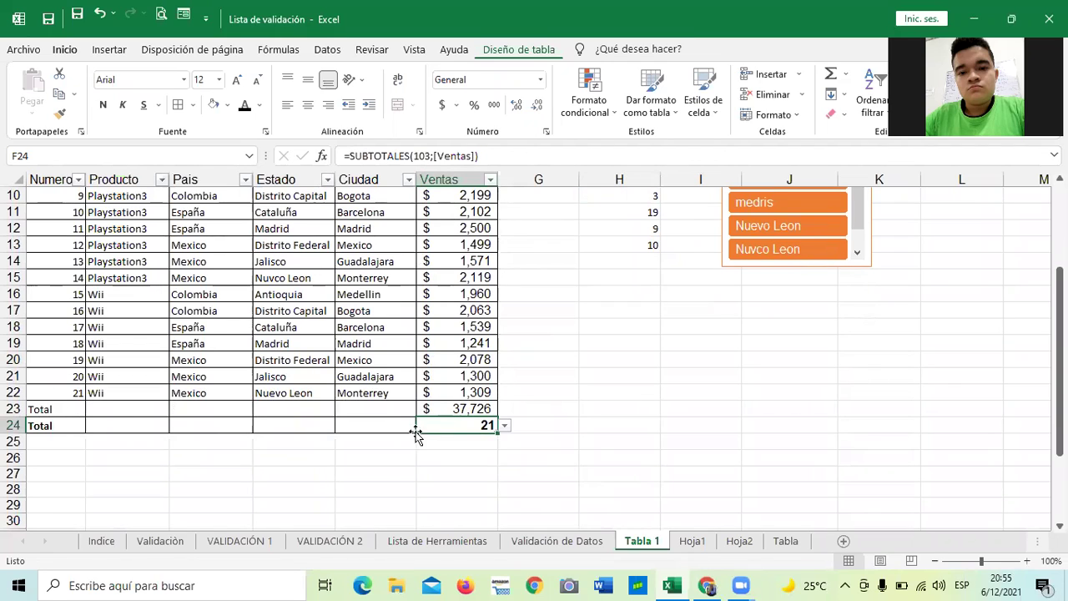
{"action": "left_click", "coordinate": [55, 393]}
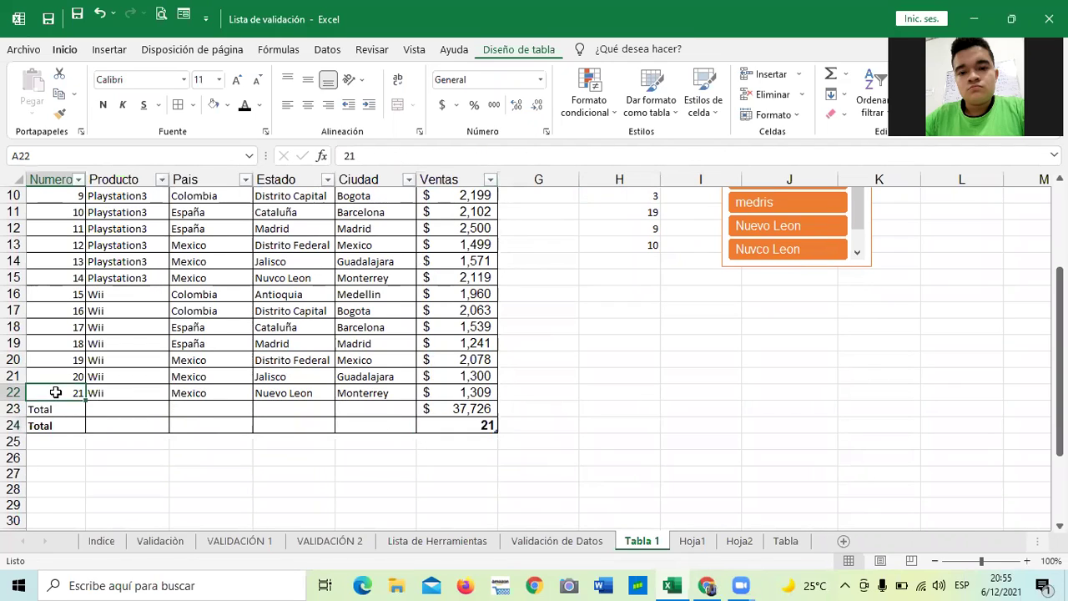
{"action": "scroll", "coordinate": [116, 346], "scroll_direction": "up", "scroll_amount": 3}
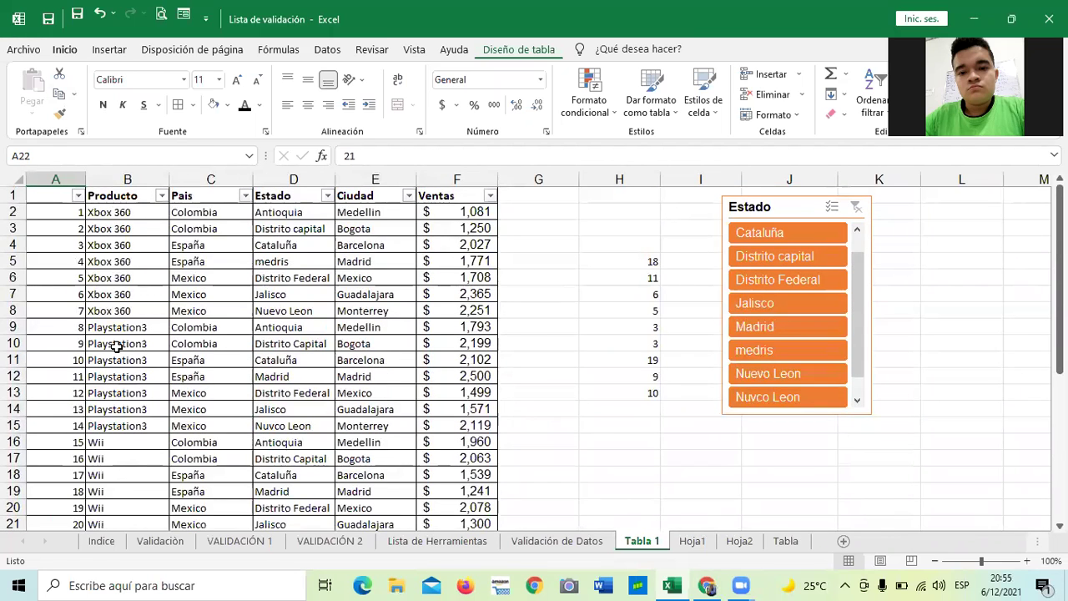
{"action": "scroll", "coordinate": [341, 292], "scroll_direction": "down", "scroll_amount": 4}
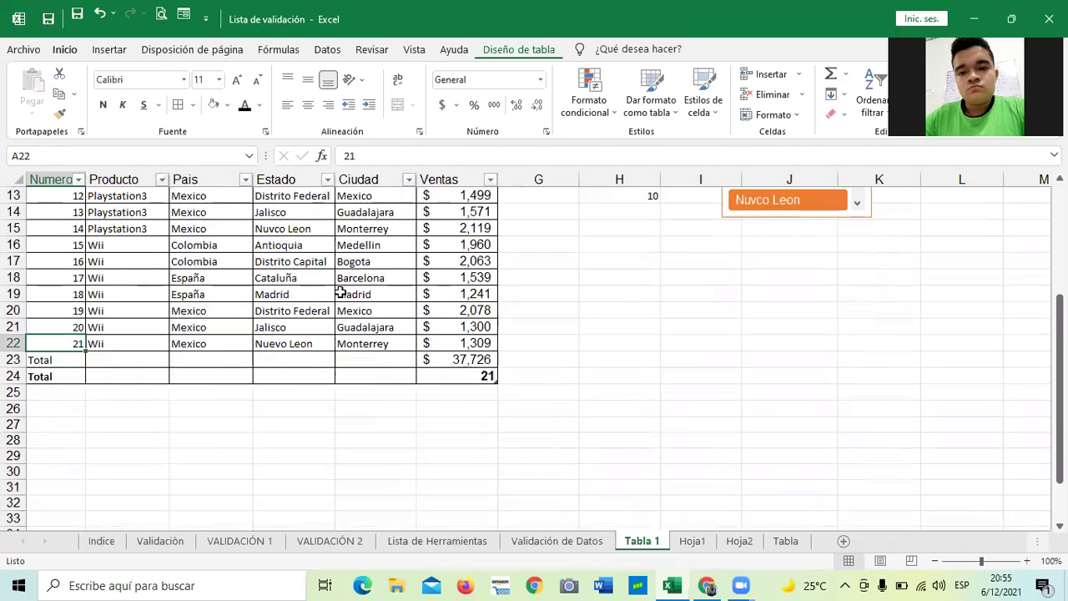
{"action": "scroll", "coordinate": [324, 309], "scroll_direction": "up", "scroll_amount": 4}
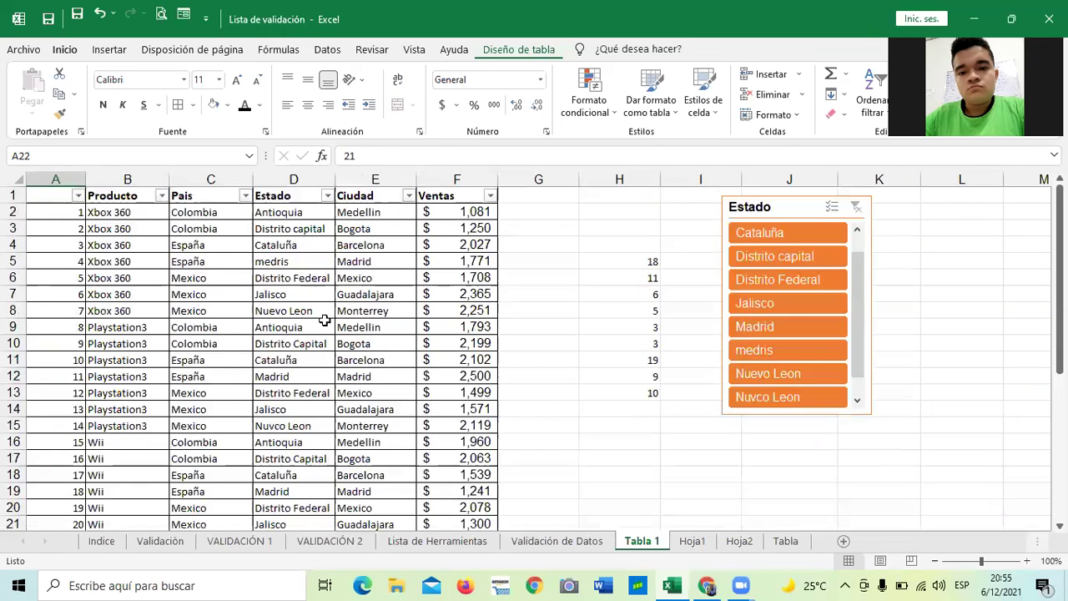
Step: Apply the light blue table style with cell gridlines and a plain header to the sales table on Tabla 1
{"action": "left_click", "coordinate": [270, 242]}
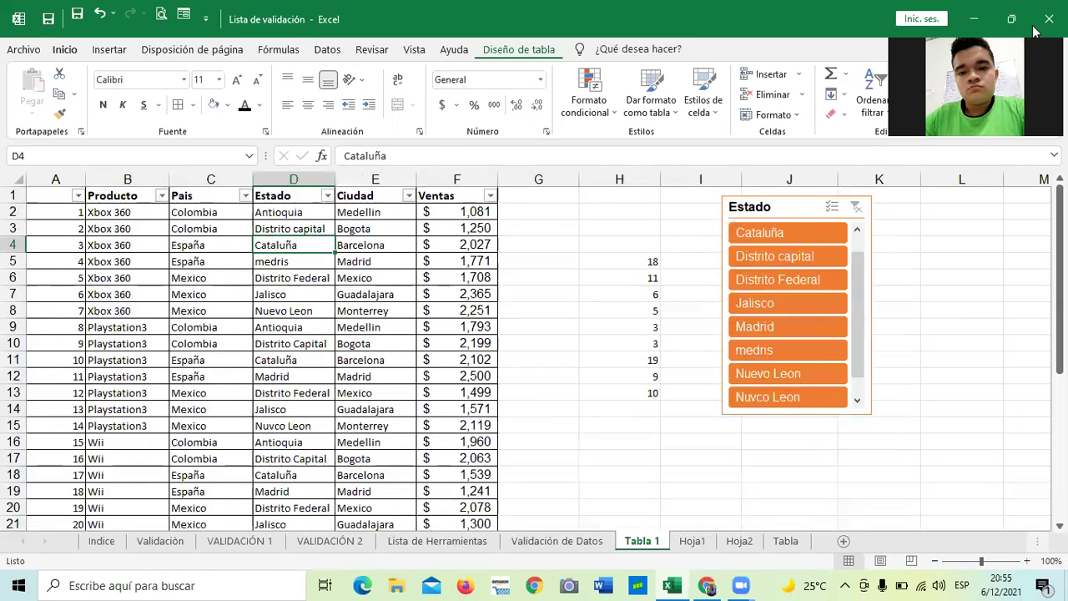
{"action": "left_click", "coordinate": [509, 52]}
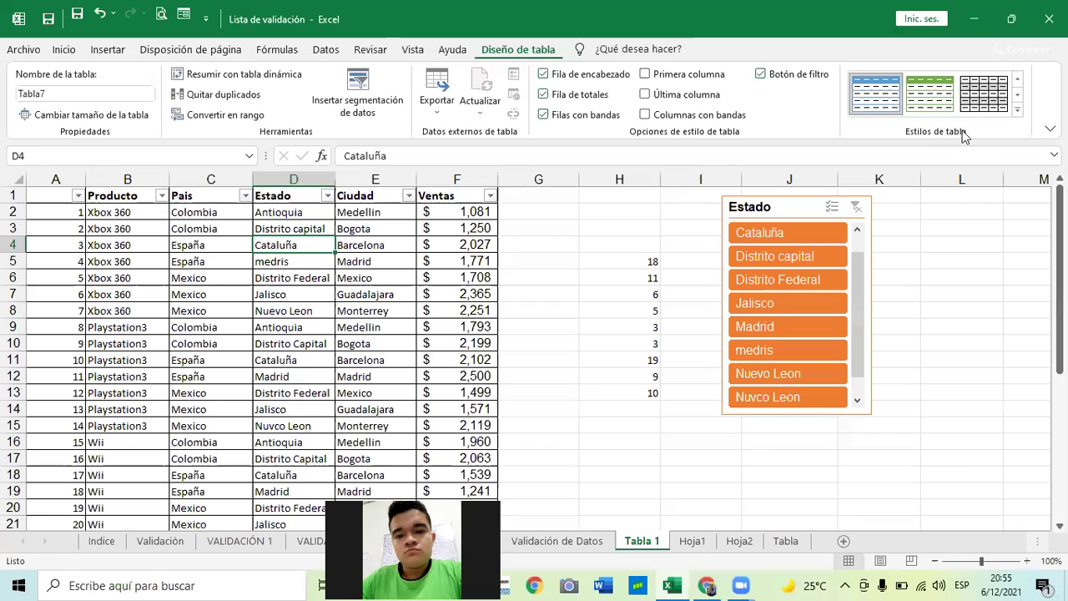
{"action": "left_click", "coordinate": [1017, 109]}
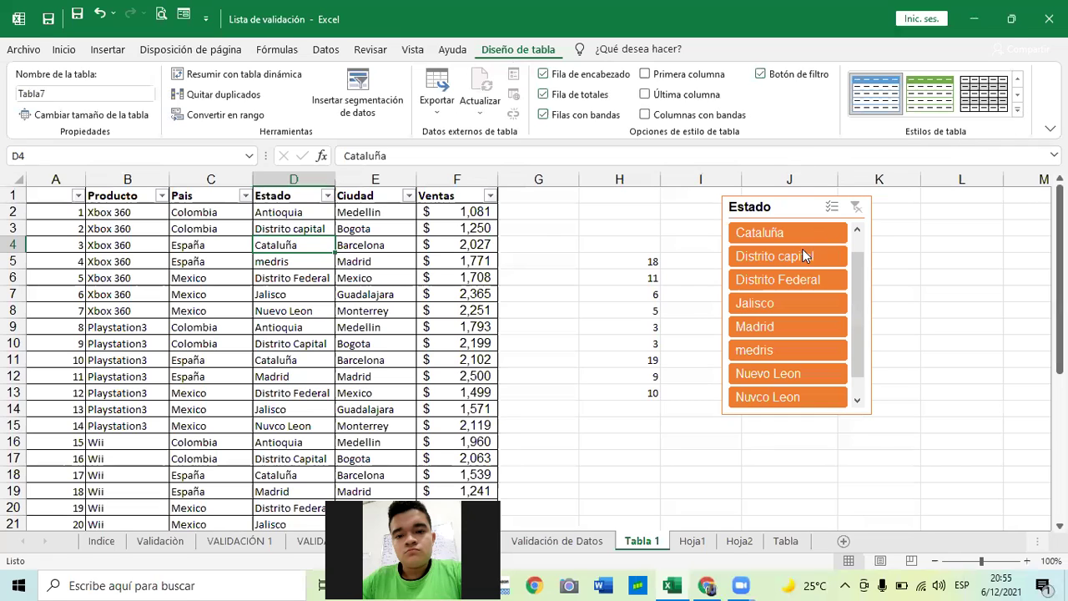
{"action": "left_click", "coordinate": [804, 251]}
{"action": "left_click", "coordinate": [342, 288]}
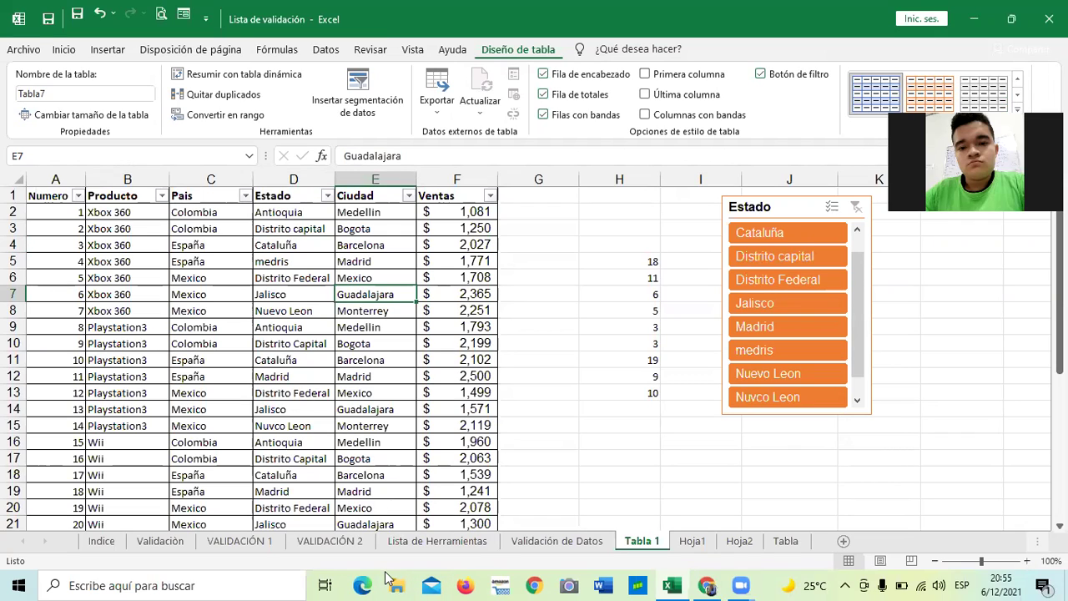
Step: Switch to the course page in Chrome, advance to 4.3 Objetivo de la lección, and examine the Buscar y reemplazar explanation
{"action": "mouse_move", "coordinate": [699, 582]}
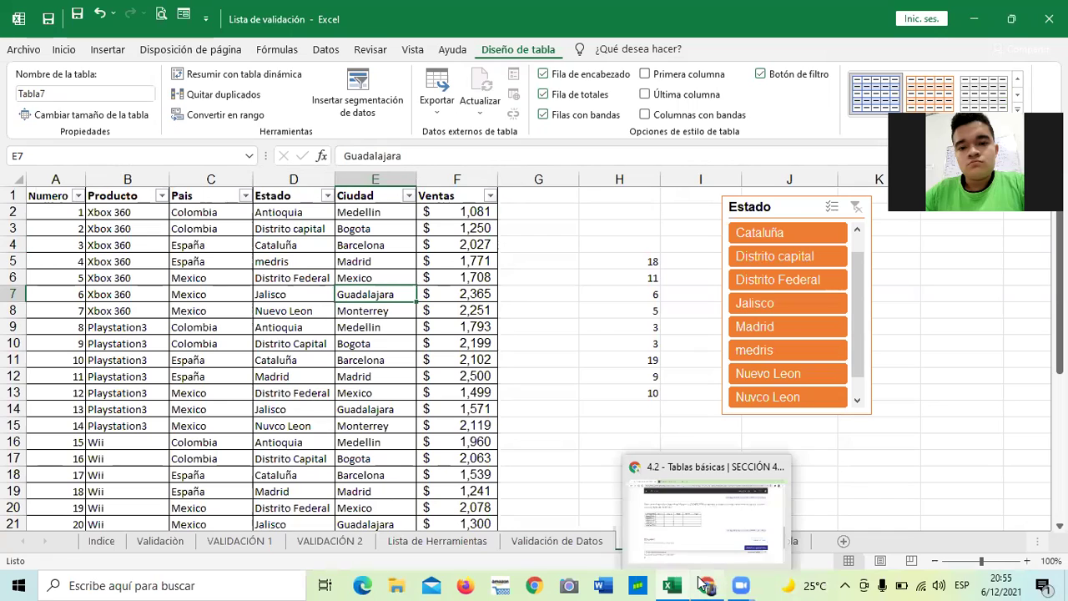
{"action": "left_click", "coordinate": [688, 535]}
{"action": "scroll", "coordinate": [639, 467], "scroll_direction": "down", "scroll_amount": 3}
{"action": "left_click", "coordinate": [587, 434]}
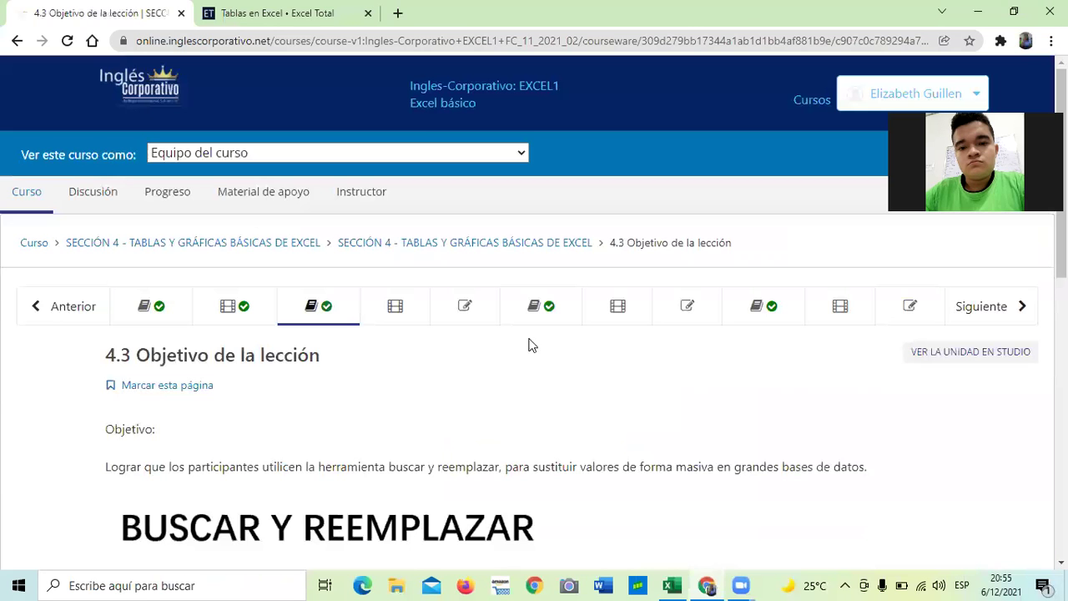
{"action": "scroll", "coordinate": [524, 355], "scroll_direction": "down", "scroll_amount": 1}
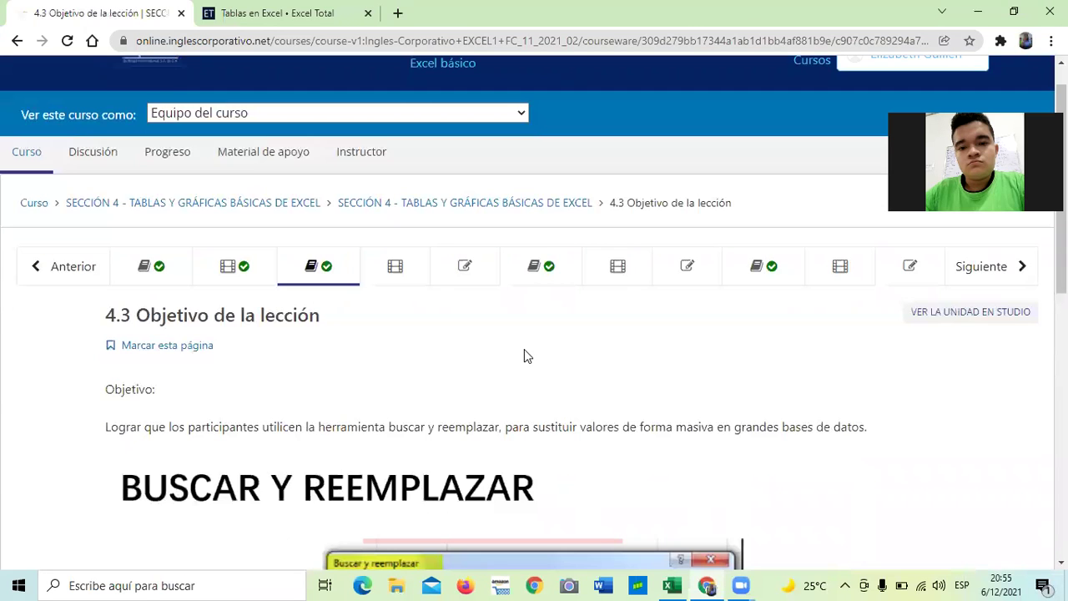
{"action": "scroll", "coordinate": [524, 350], "scroll_direction": "down", "scroll_amount": 5}
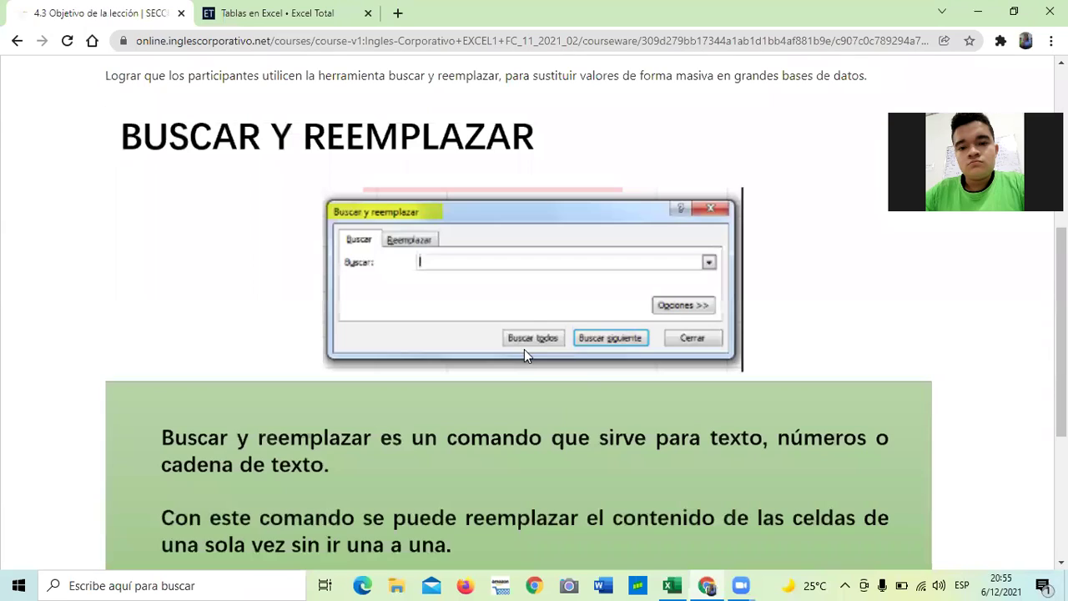
{"action": "scroll", "coordinate": [580, 368], "scroll_direction": "down", "scroll_amount": 4}
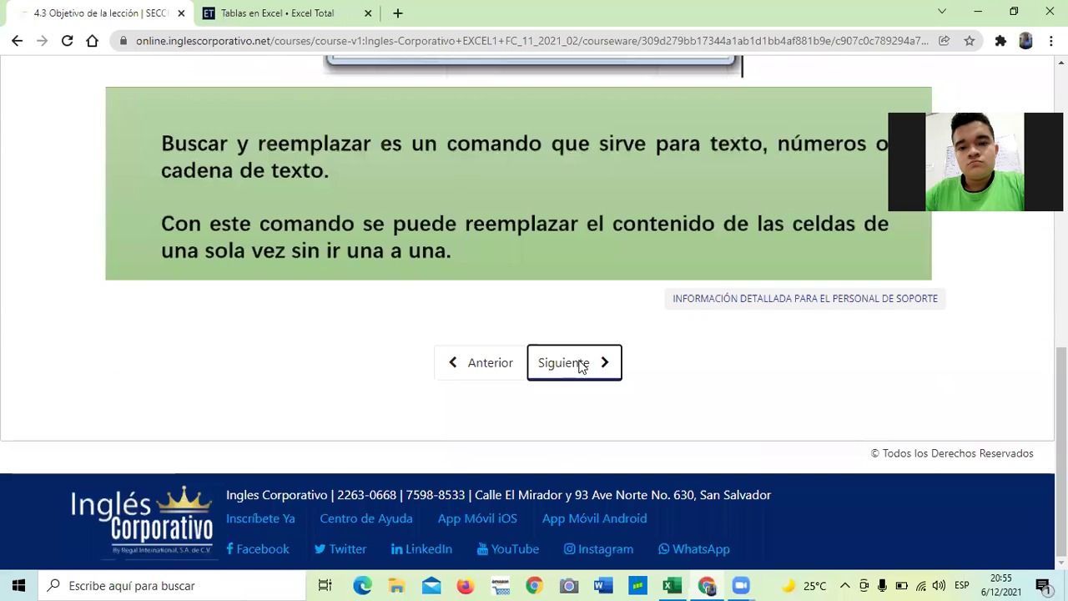
Step: Advance to lesson 4.4 - Herramienta buscar y reemplazar and look over its video and discussion sections
{"action": "left_click", "coordinate": [582, 364]}
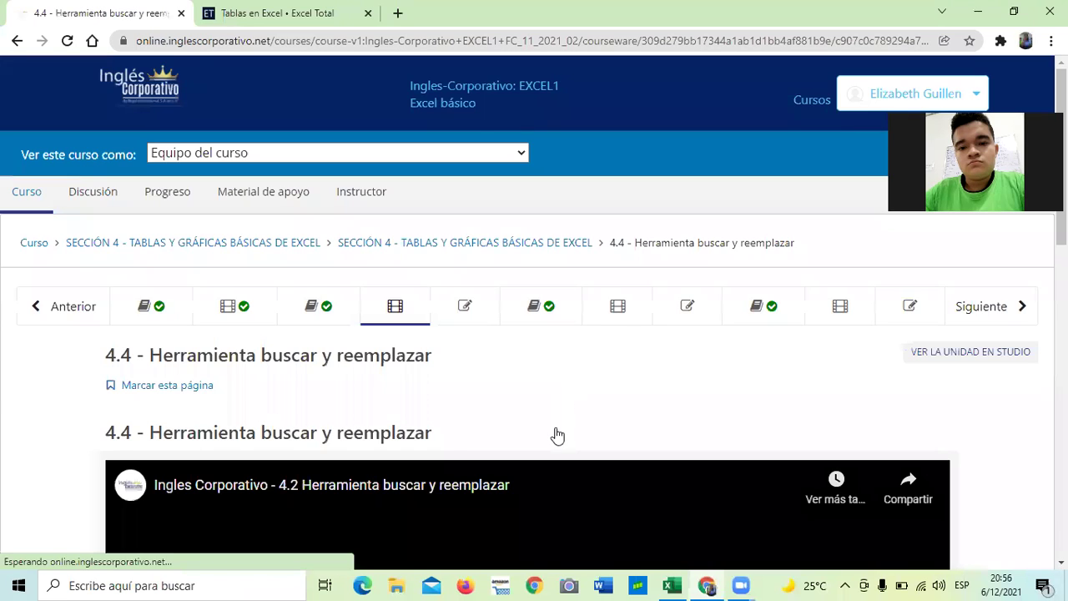
{"action": "scroll", "coordinate": [556, 434], "scroll_direction": "down", "scroll_amount": 9}
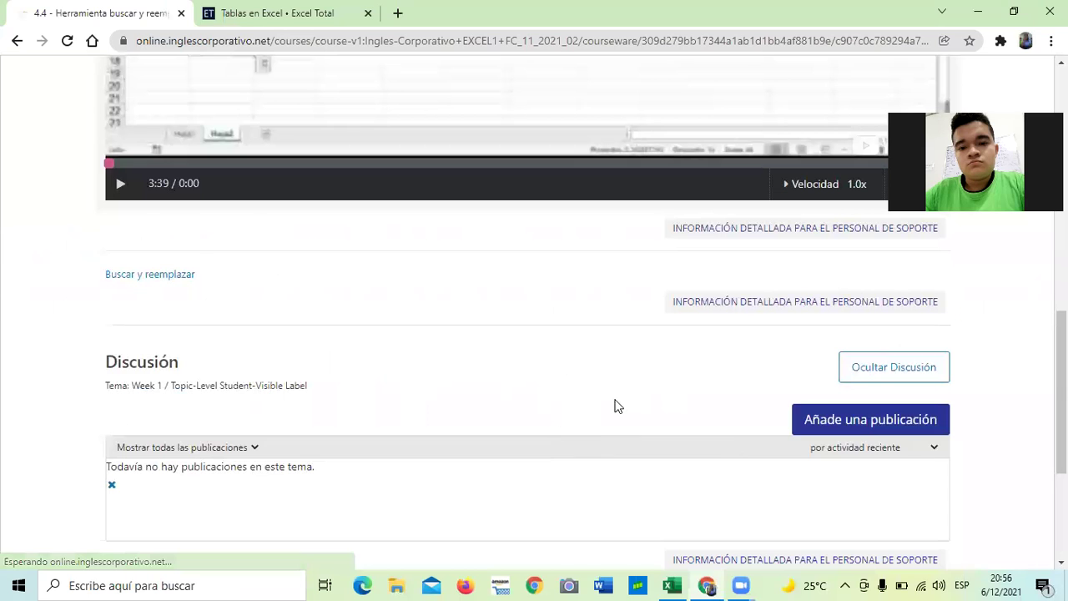
{"action": "scroll", "coordinate": [615, 406], "scroll_direction": "down", "scroll_amount": 3}
Step: Advance to 4.5 Laboratorio and look through its true-or-false questions about Excel tables
{"action": "left_click", "coordinate": [572, 377]}
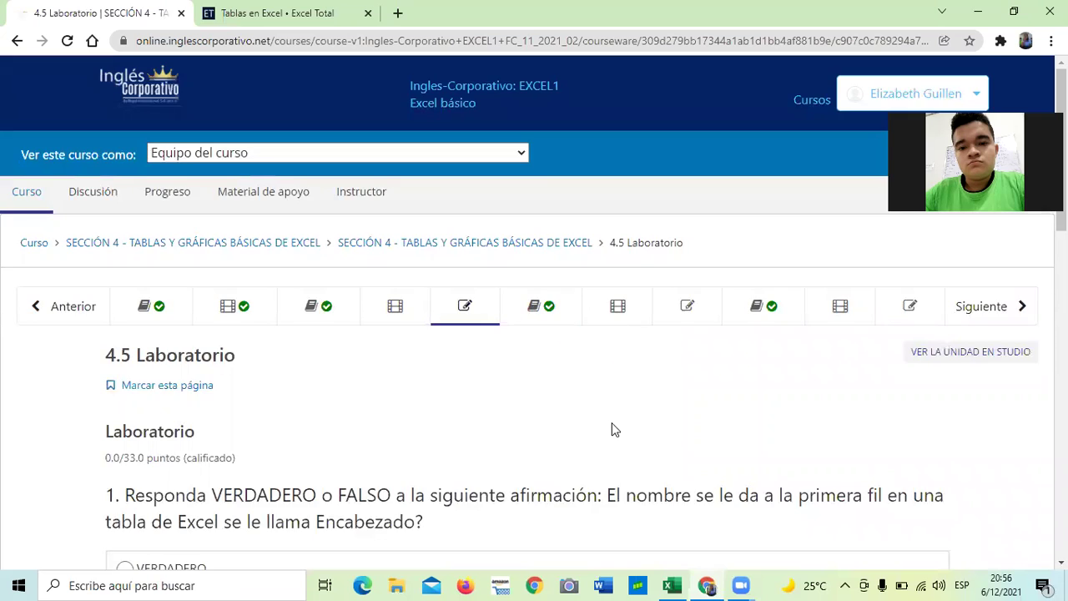
{"action": "scroll", "coordinate": [614, 430], "scroll_direction": "down", "scroll_amount": 2}
{"action": "scroll", "coordinate": [612, 430], "scroll_direction": "down", "scroll_amount": 5}
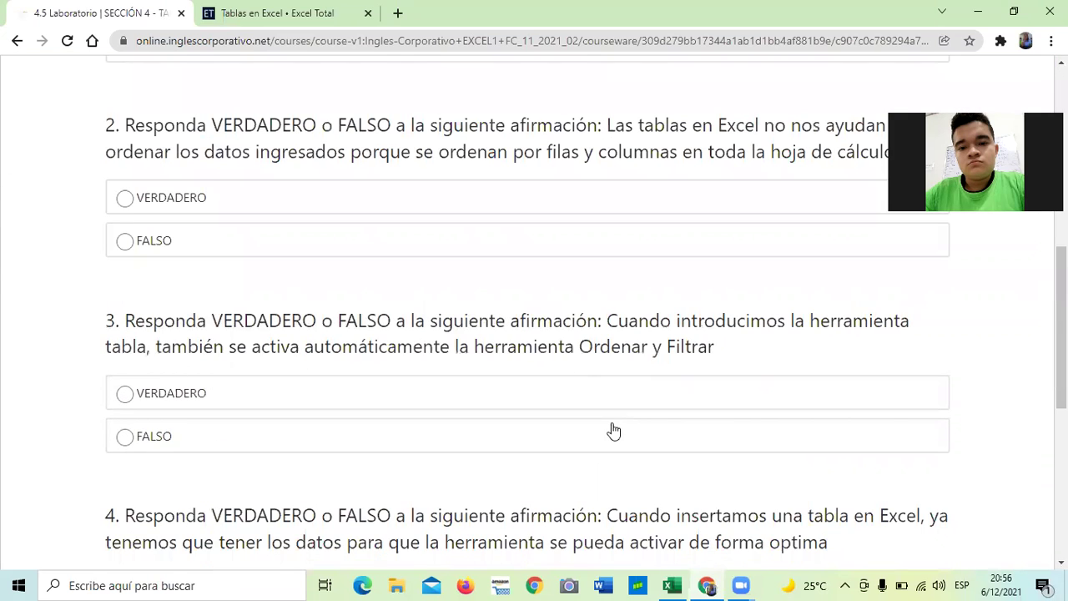
Step: Advance to 4.6 Objetivo de la lección and examine the material on modifying a table's data and structure
{"action": "scroll", "coordinate": [610, 431], "scroll_direction": "down", "scroll_amount": 3}
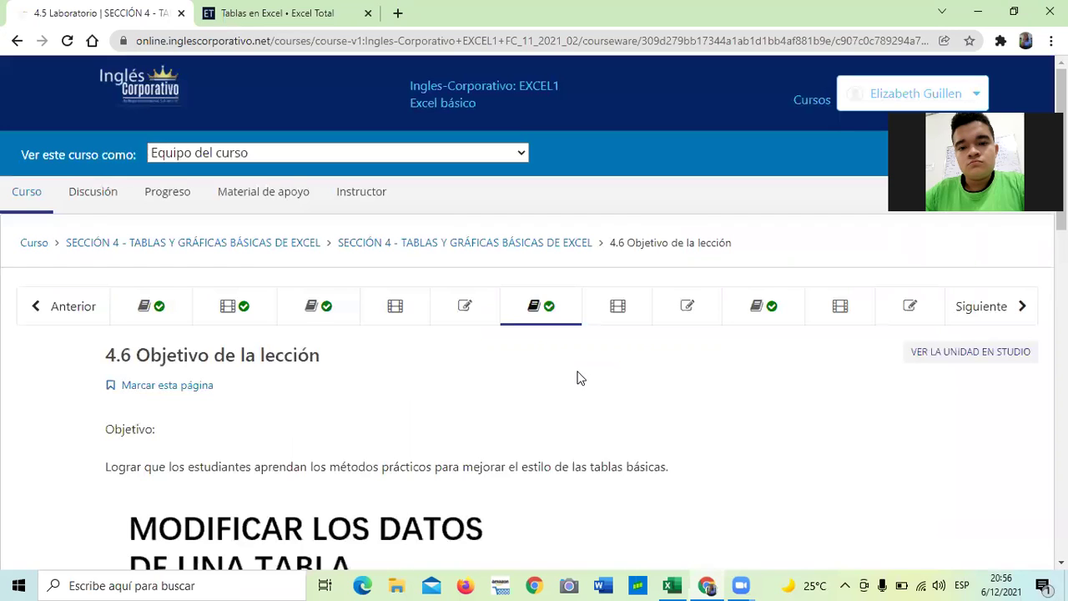
{"action": "scroll", "coordinate": [580, 378], "scroll_direction": "down", "scroll_amount": 5}
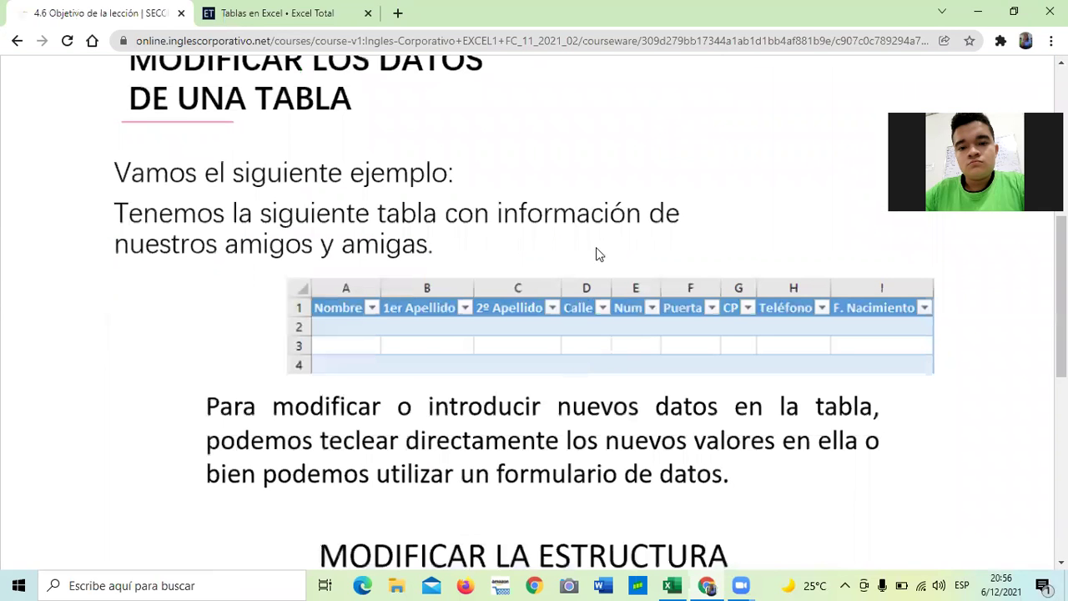
{"action": "scroll", "coordinate": [600, 286], "scroll_direction": "down", "scroll_amount": 1}
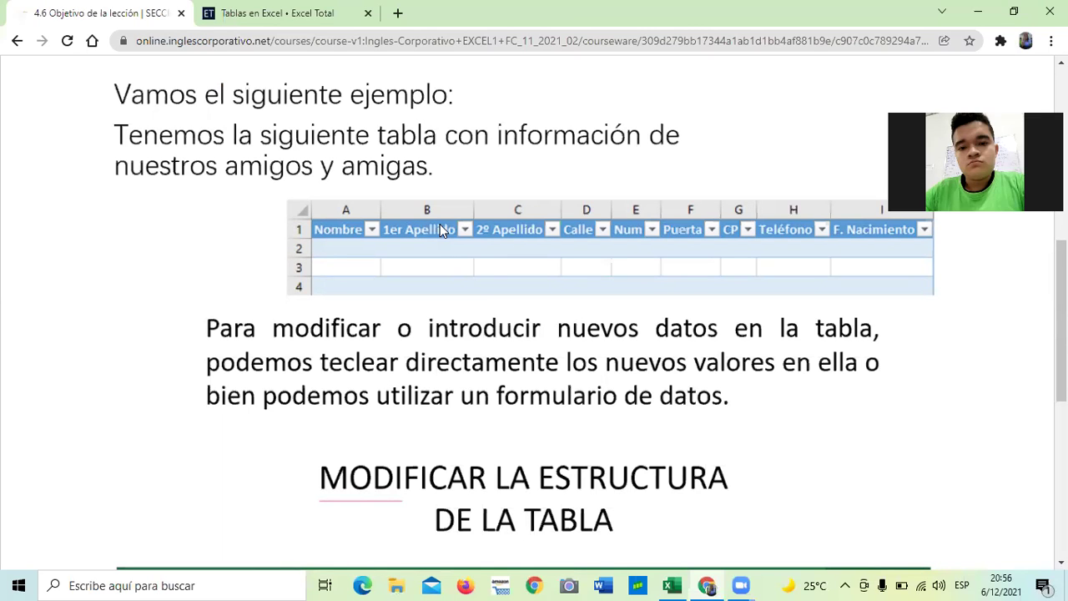
{"action": "scroll", "coordinate": [493, 275], "scroll_direction": "down", "scroll_amount": 2}
{"action": "scroll", "coordinate": [492, 275], "scroll_direction": "down", "scroll_amount": 2}
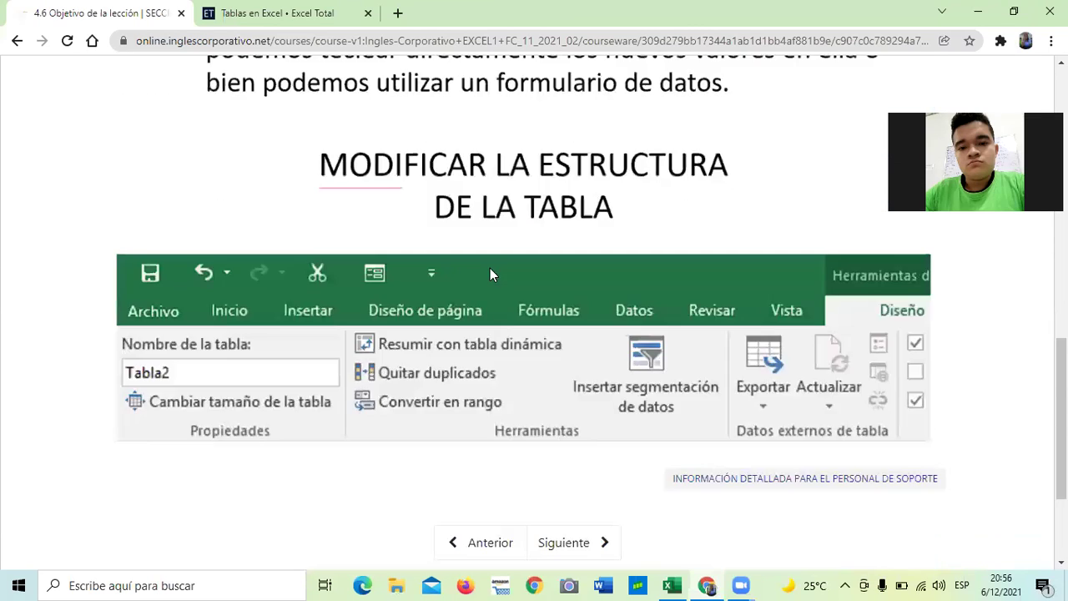
{"action": "scroll", "coordinate": [490, 271], "scroll_direction": "down", "scroll_amount": 2}
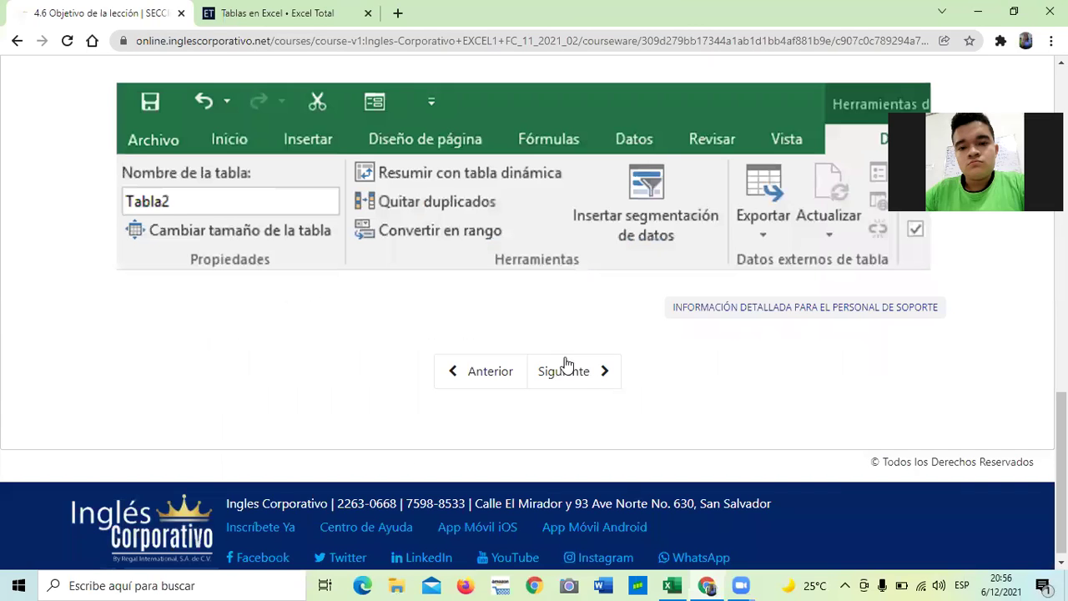
Step: Advance through 4.7 - Modificaciones en las tablas to 4.8 Laboratorio and look through its true-or-false questions
{"action": "left_click", "coordinate": [565, 365]}
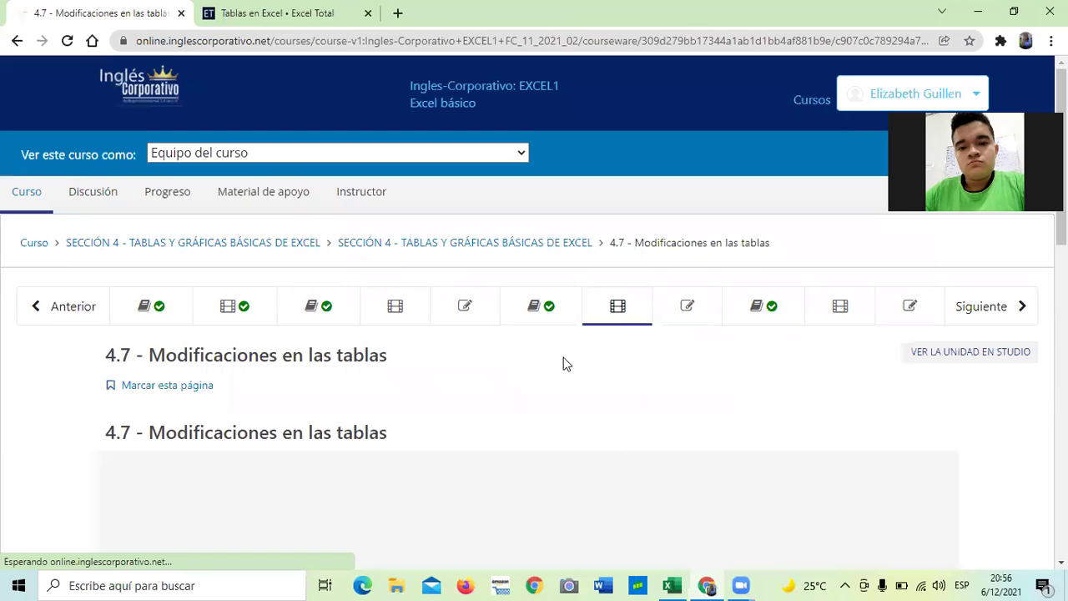
{"action": "scroll", "coordinate": [544, 396], "scroll_direction": "down", "scroll_amount": 3}
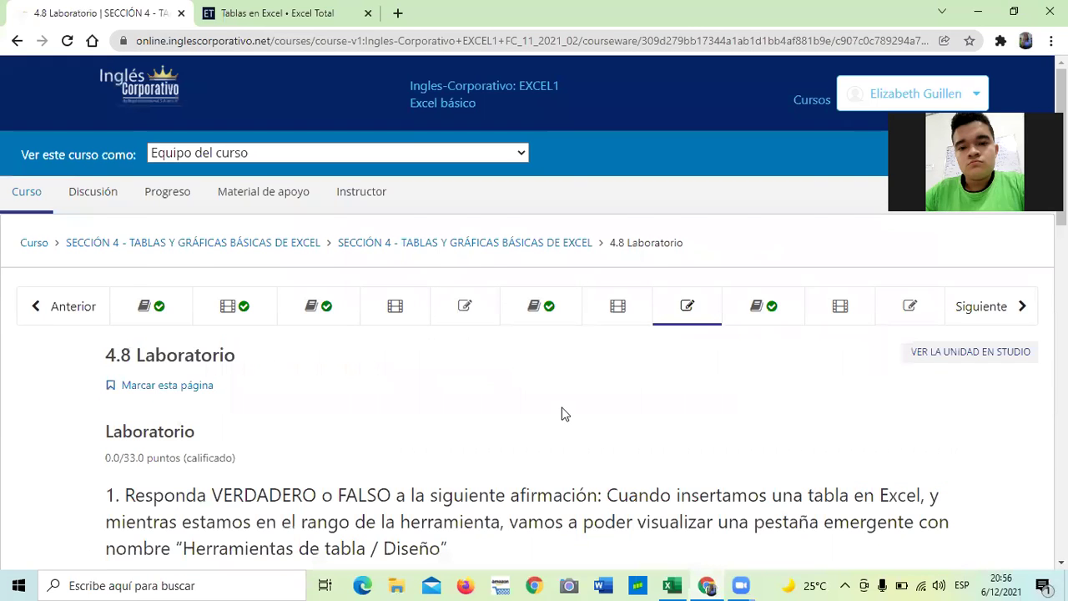
{"action": "scroll", "coordinate": [564, 413], "scroll_direction": "down", "scroll_amount": 4}
{"action": "scroll", "coordinate": [563, 424], "scroll_direction": "down", "scroll_amount": 7}
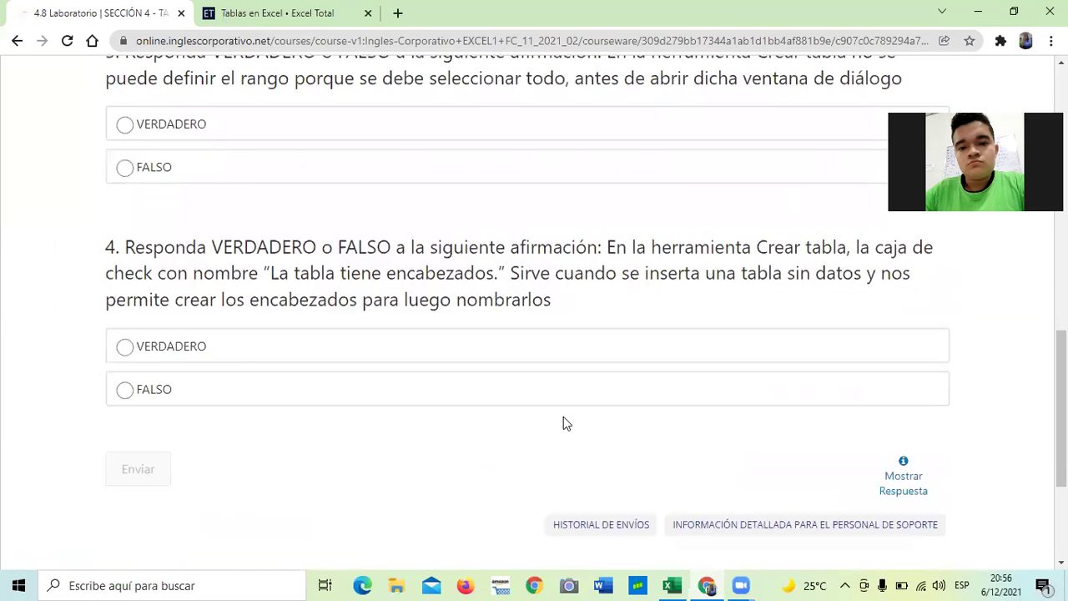
{"action": "scroll", "coordinate": [740, 322], "scroll_direction": "up", "scroll_amount": 12}
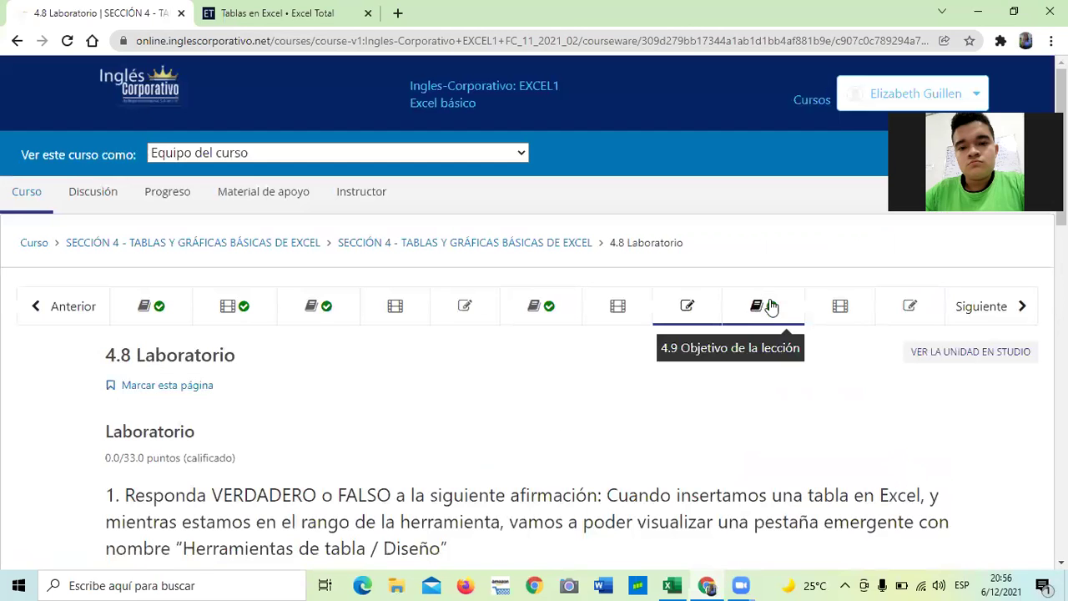
Step: Go to lesson 4.10 - Gráficas básicas and look over its chart video, resource link and discussion section
{"action": "left_click", "coordinate": [840, 307]}
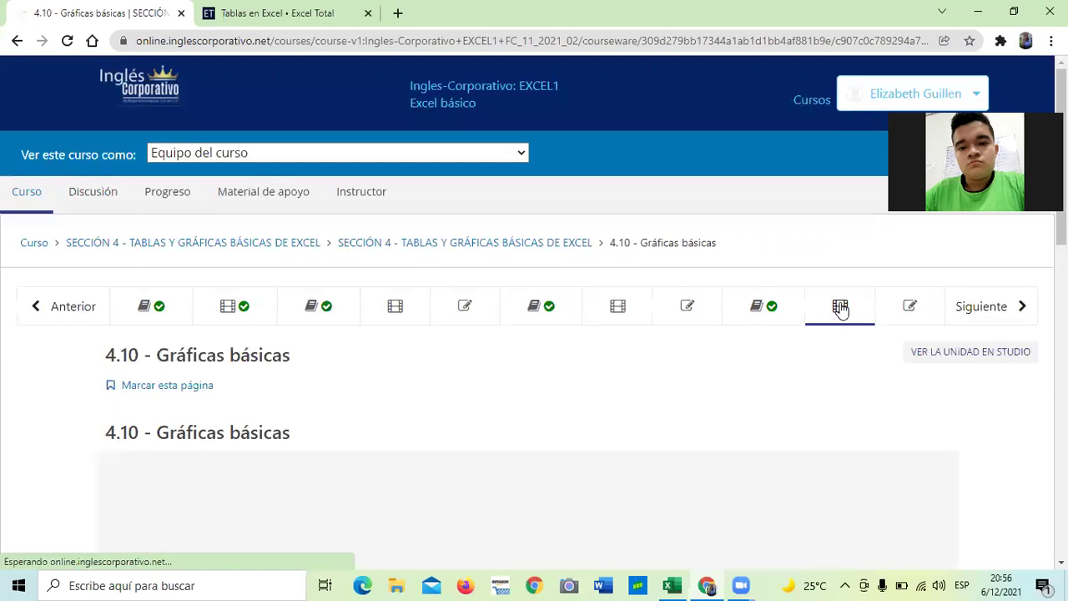
{"action": "scroll", "coordinate": [496, 385], "scroll_direction": "down", "scroll_amount": 2}
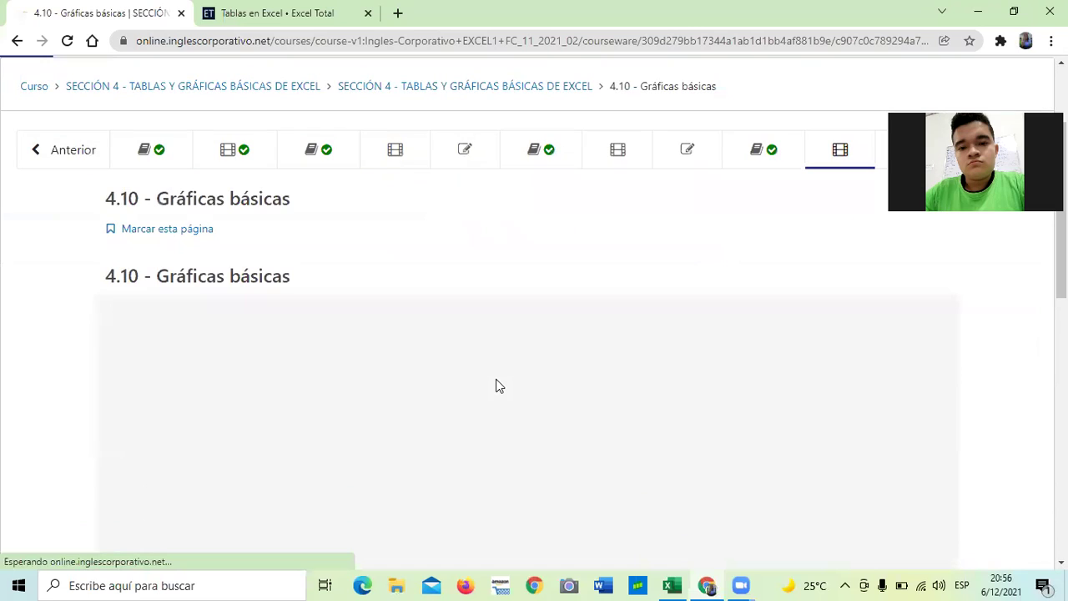
{"action": "scroll", "coordinate": [496, 385], "scroll_direction": "down", "scroll_amount": 2}
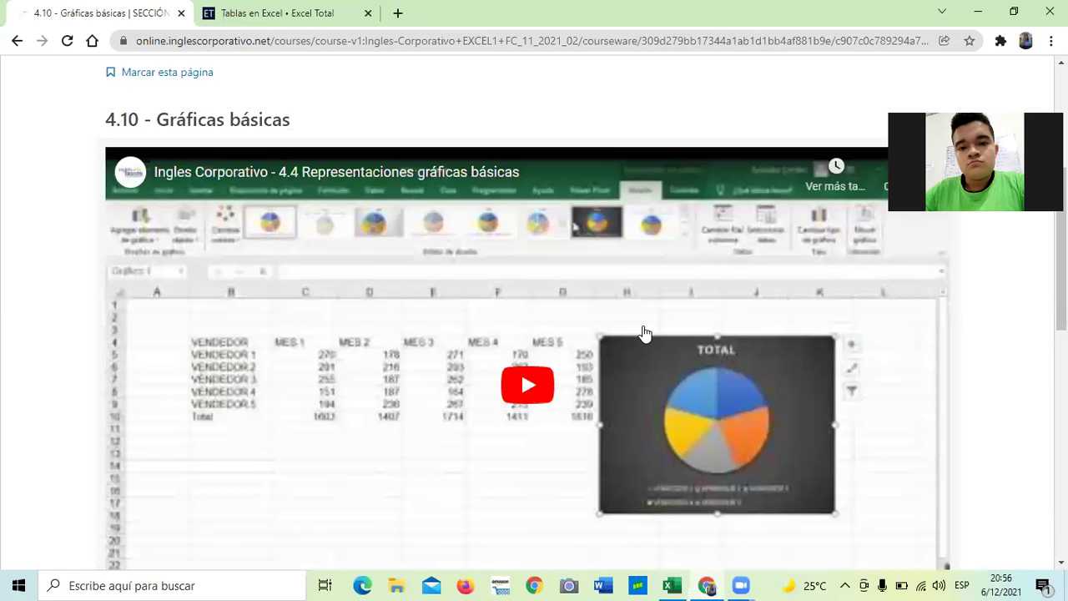
{"action": "scroll", "coordinate": [647, 331], "scroll_direction": "down", "scroll_amount": 4}
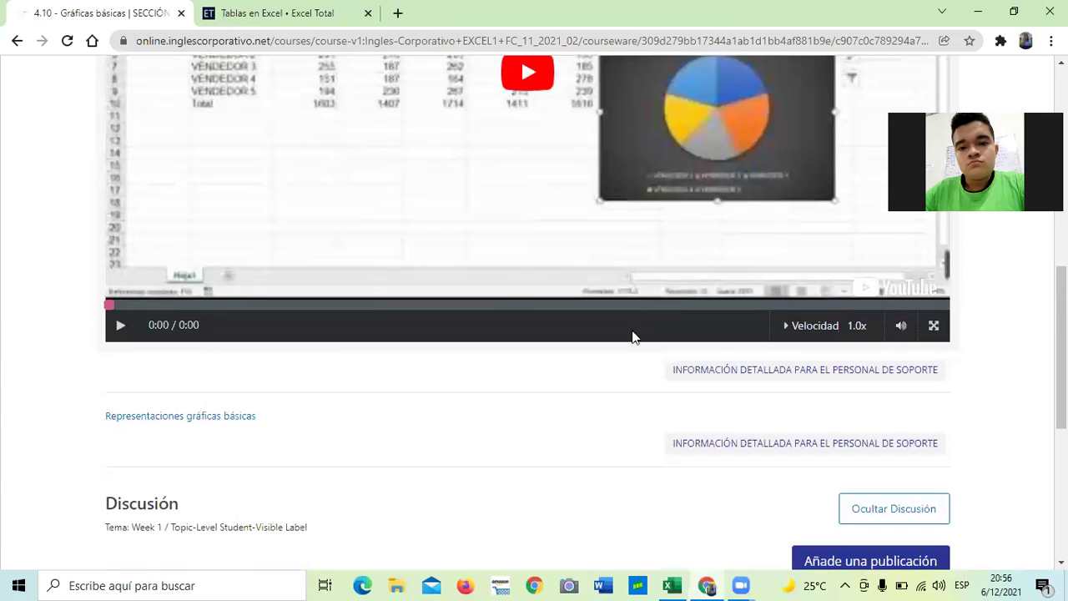
{"action": "scroll", "coordinate": [632, 334], "scroll_direction": "down", "scroll_amount": 1}
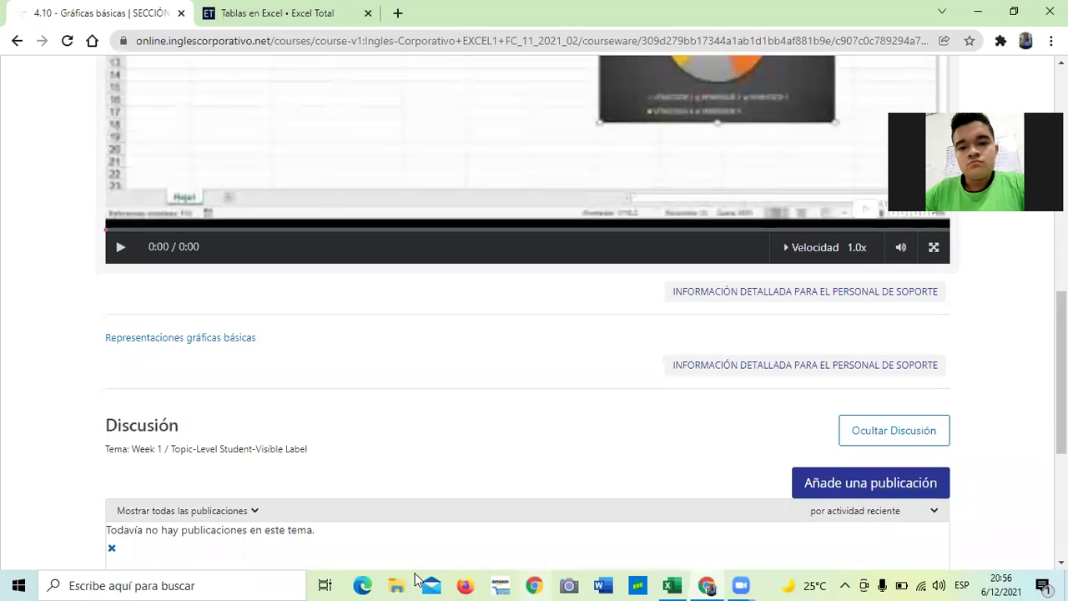